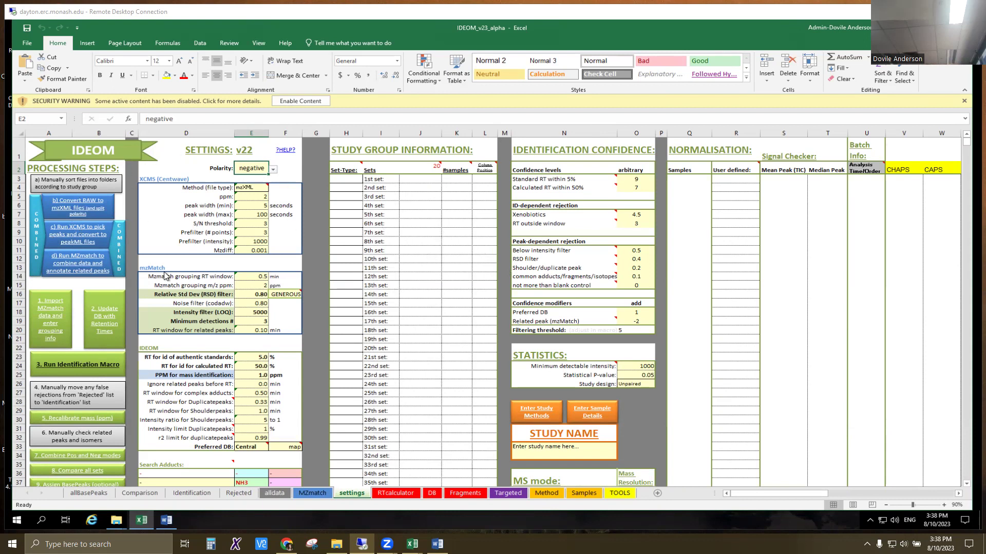
- Set the mzMatch Intensity filter (LOQ) on the settings sheet to 80000
click(254, 321)
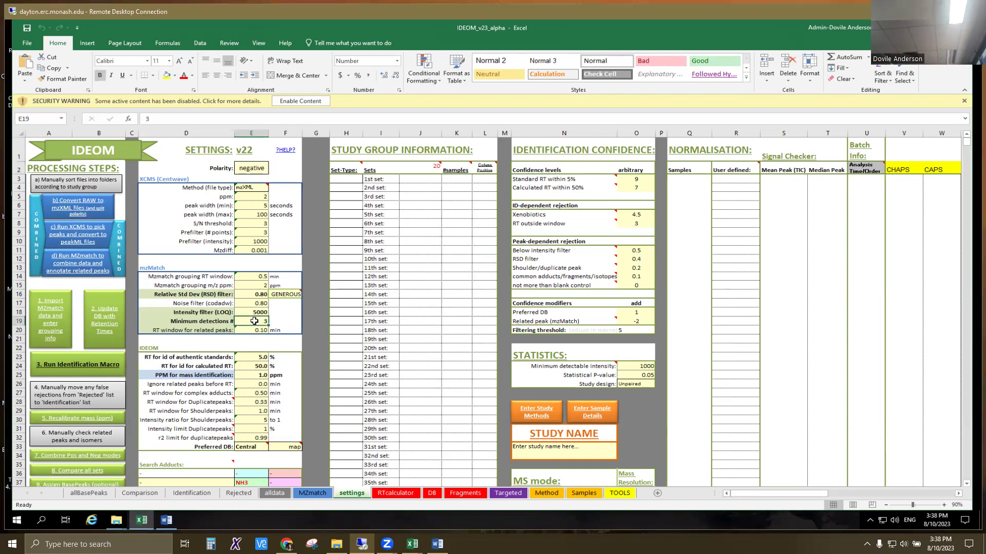
click(260, 312)
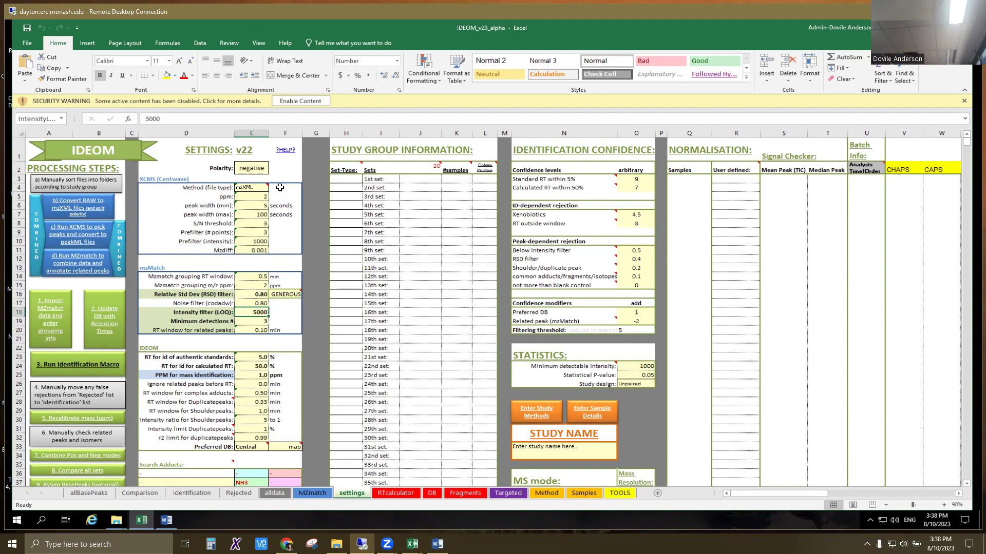
text(80000)
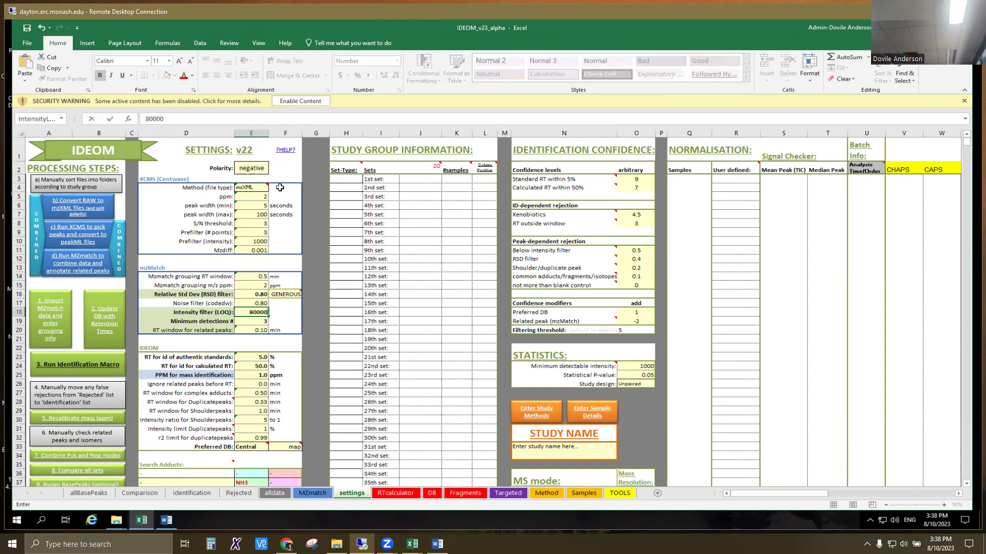
key(Return)
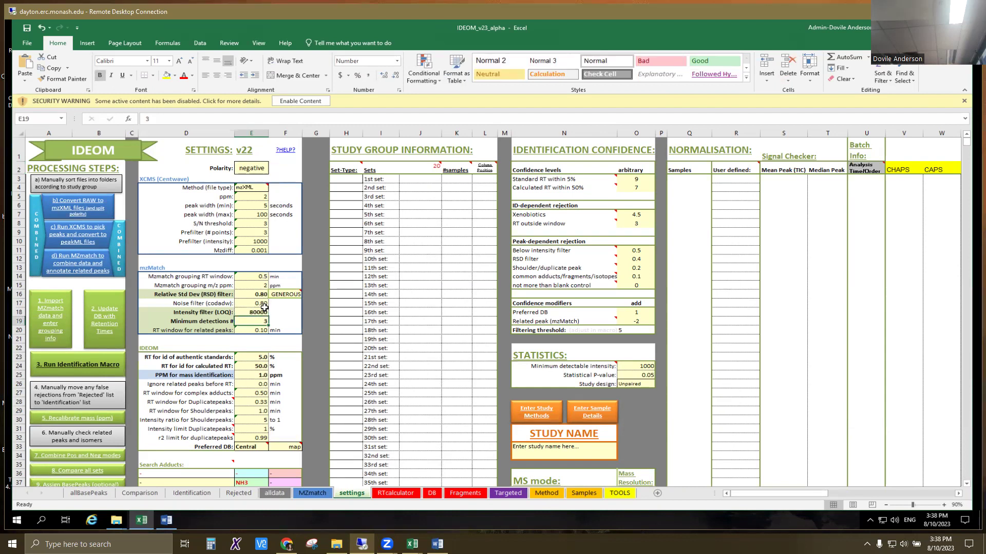
- Review the minimum detections, search adducts, polarity, normalisation and signal checker settings on the settings sheet
drag(189, 321, 262, 321)
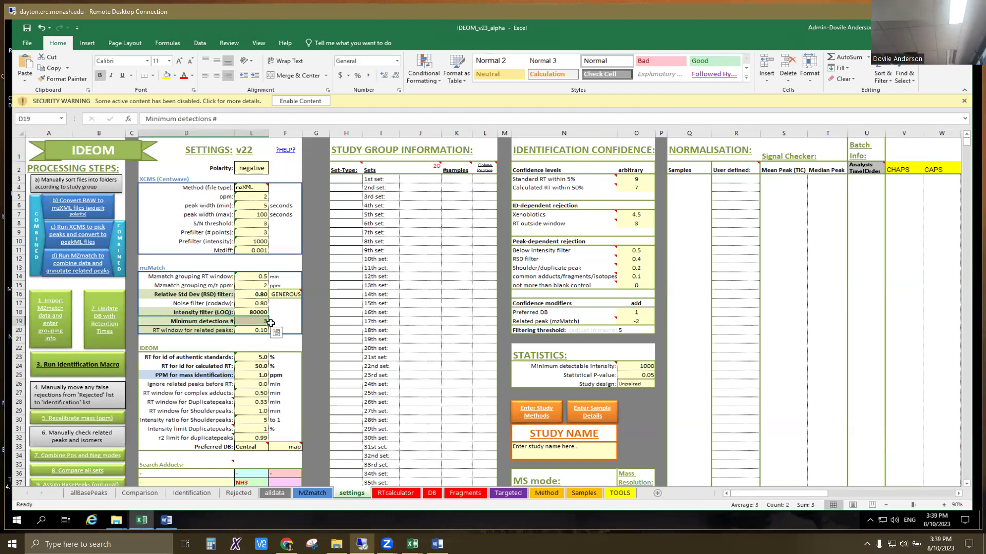
scroll(270, 328, down, 1)
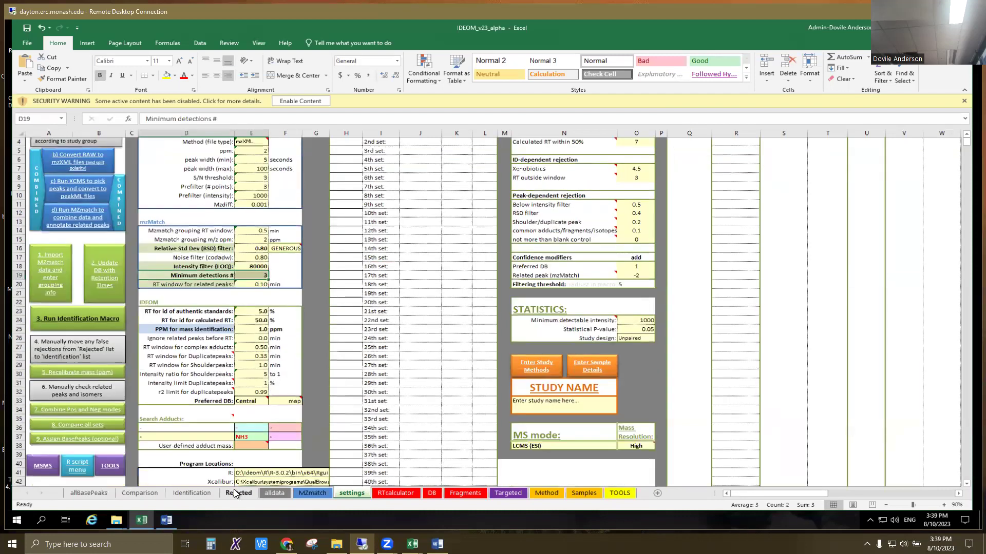
click(252, 436)
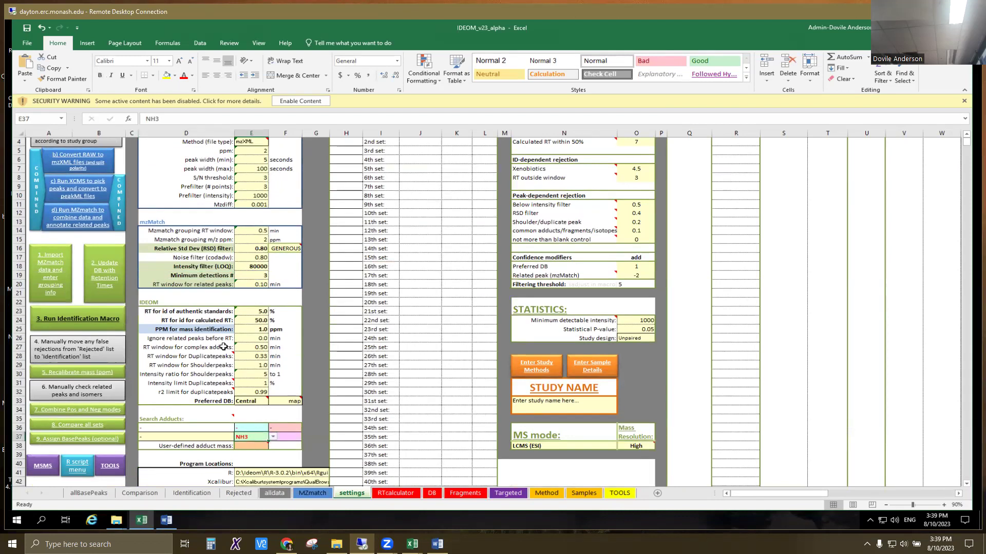
scroll(214, 209, up, 1)
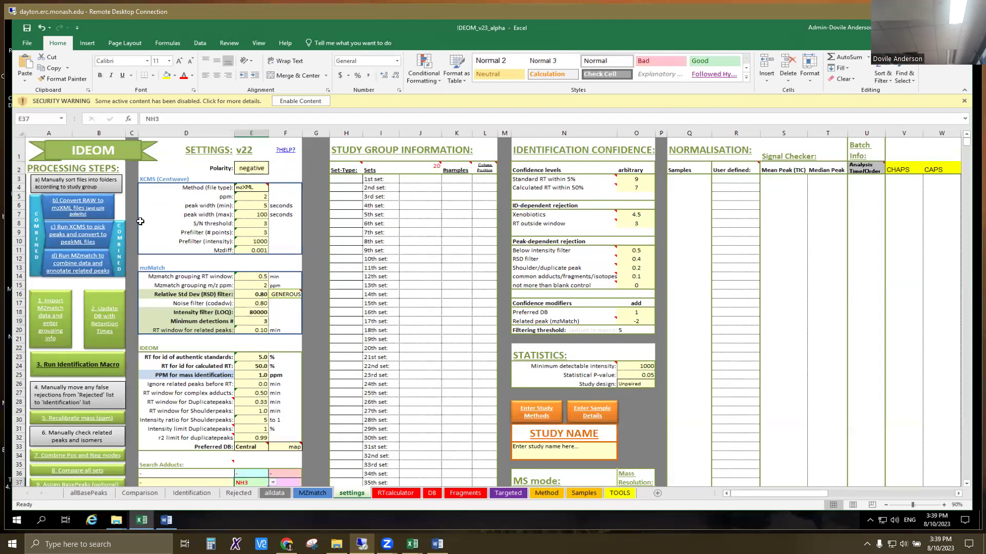
click(255, 168)
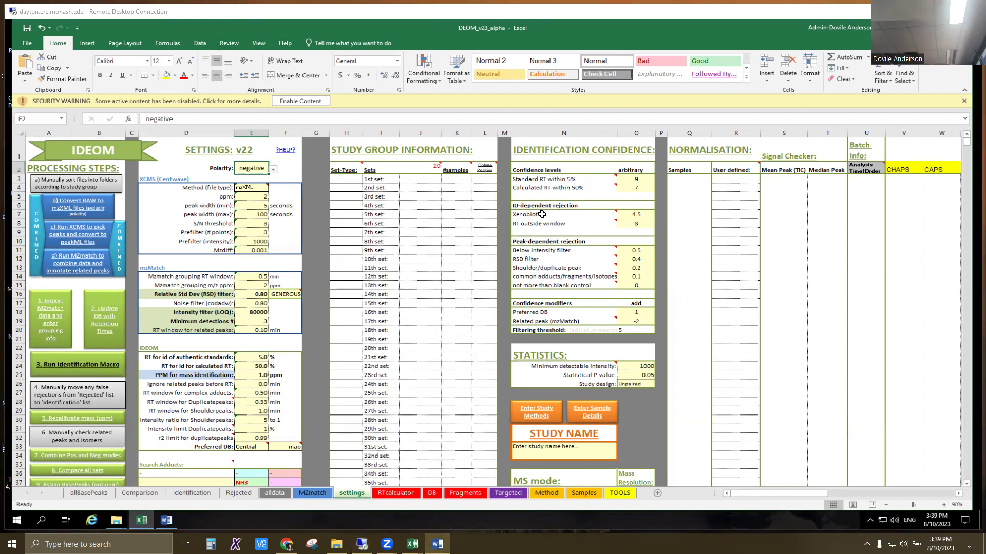
click(674, 177)
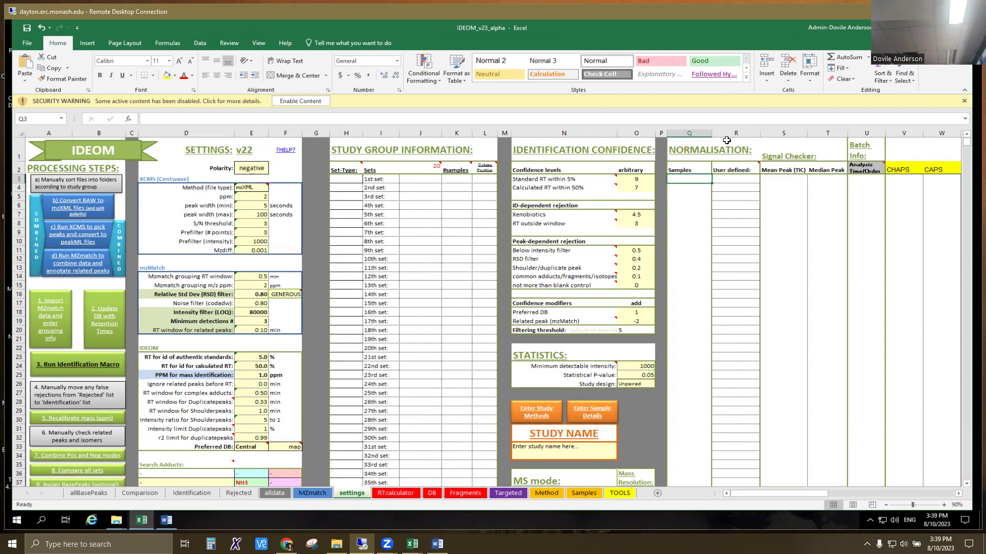
click(787, 131)
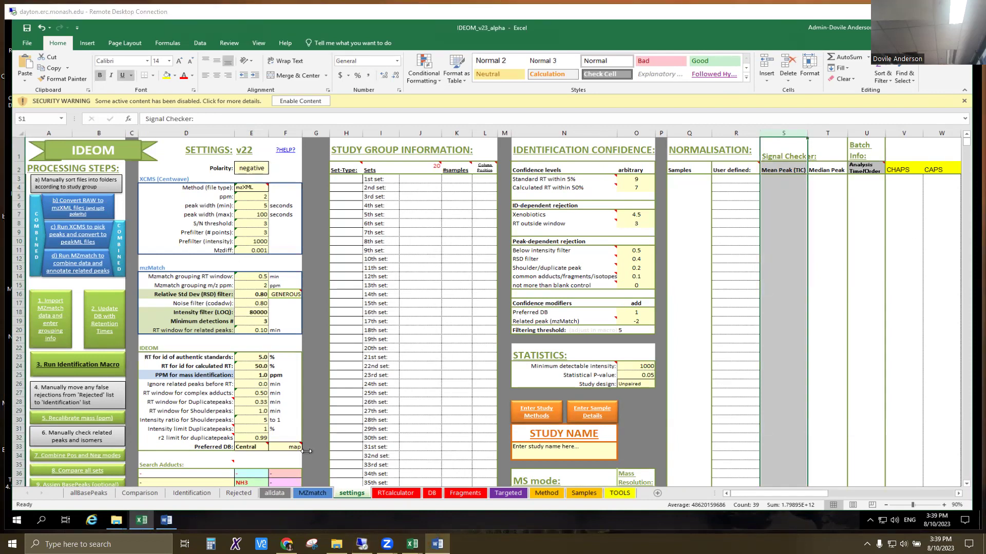
- Look through the MZmatch, alldata, Rejected, Identification and Comparison sheets, returning to the settings sheet
click(307, 493)
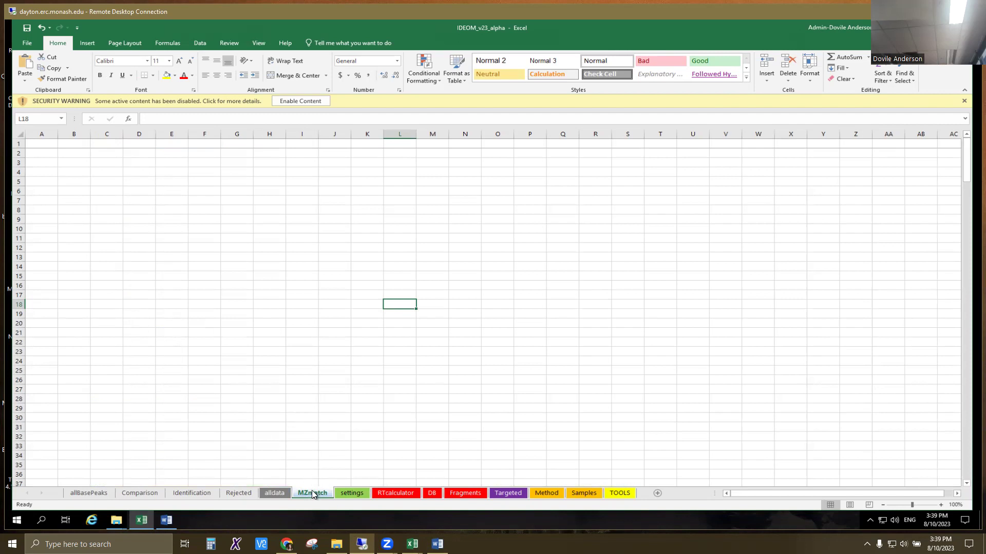
click(352, 493)
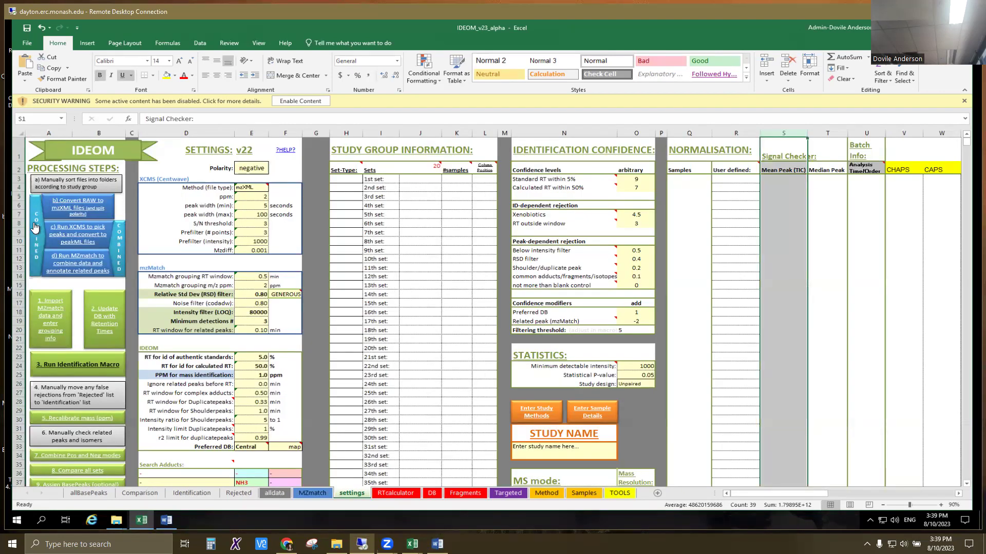
click(270, 494)
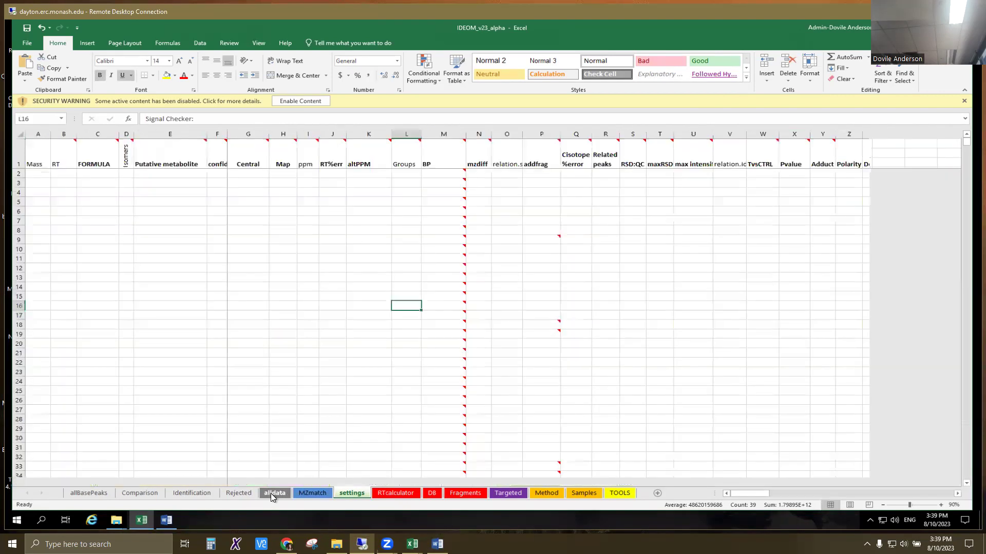
click(340, 494)
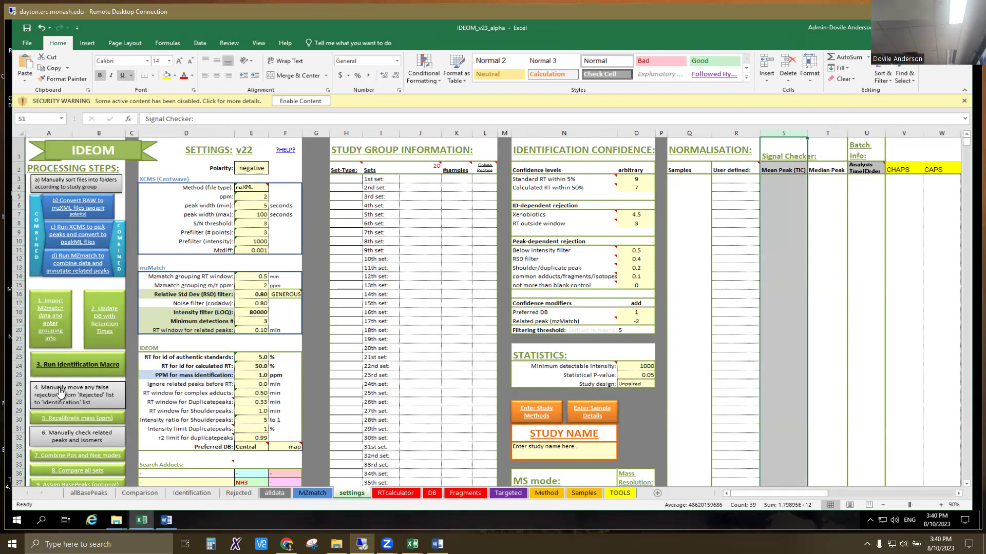
click(83, 365)
click(238, 494)
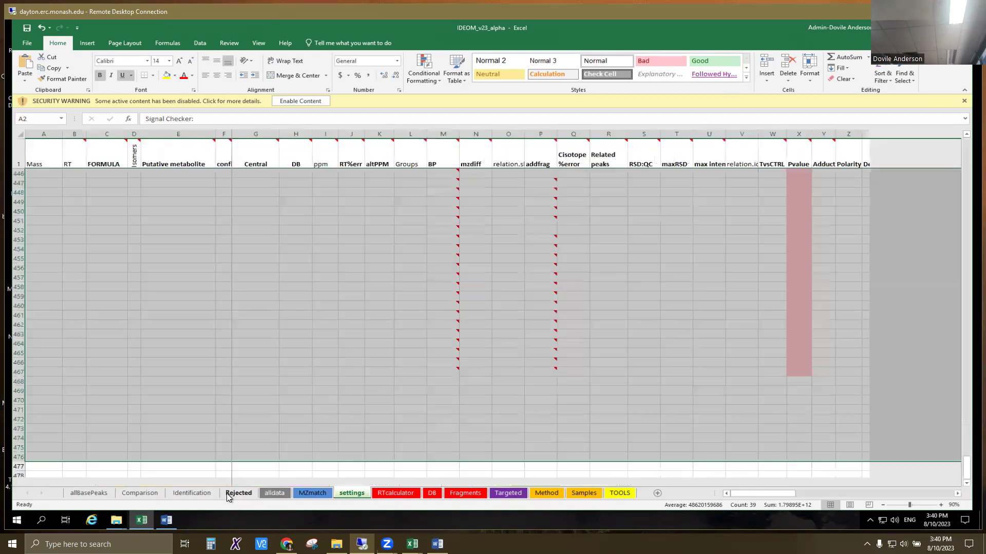
click(191, 494)
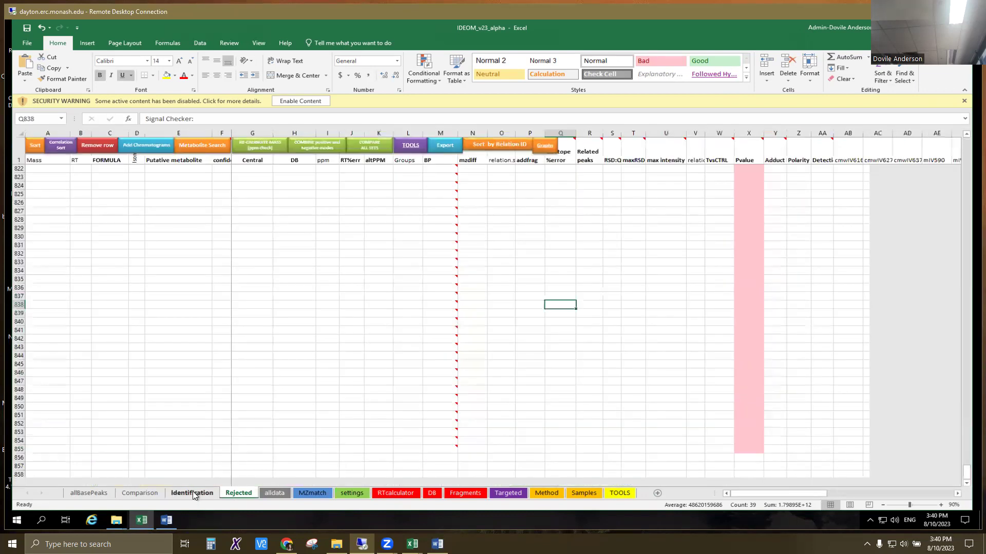
click(144, 492)
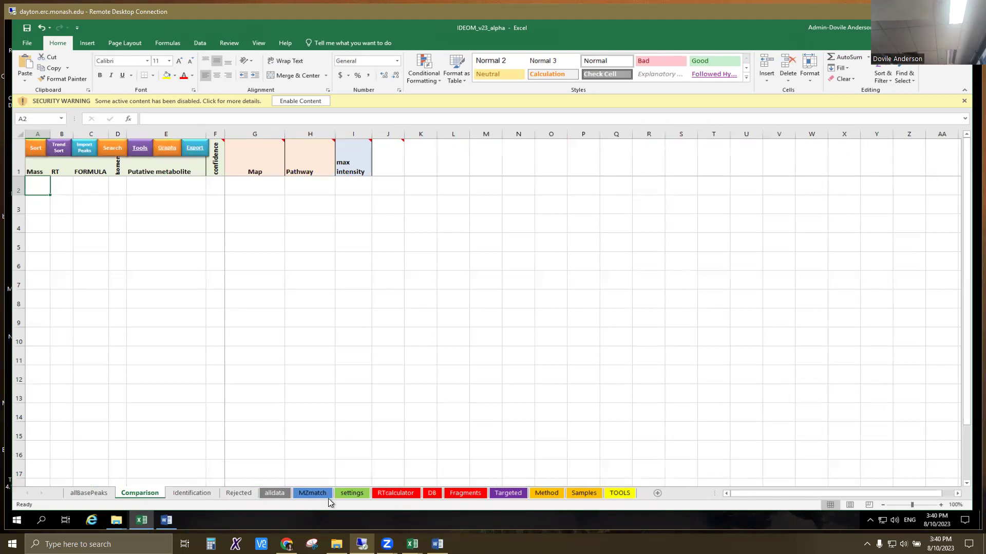
click(352, 493)
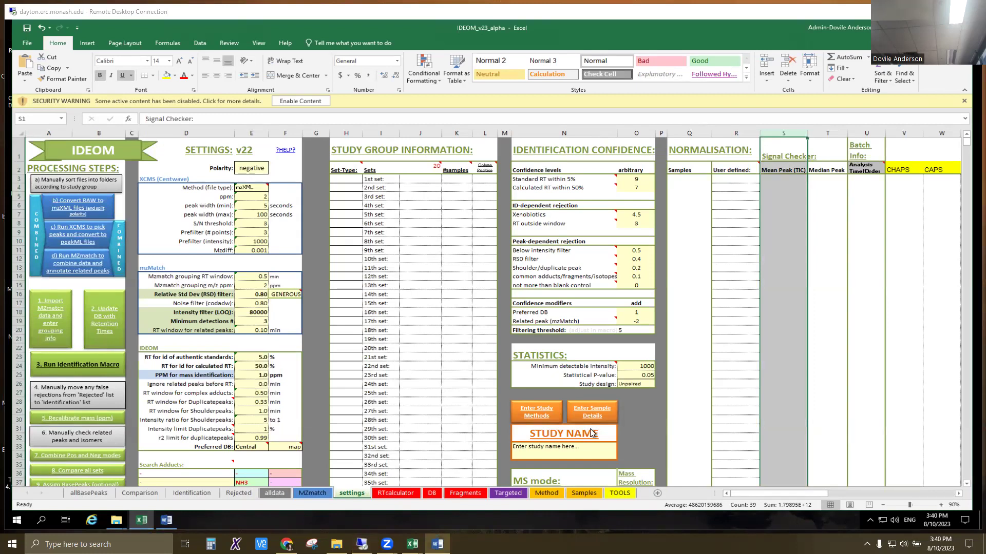
- Switch to the Word document and read through the four workflow stages, from extracting reference standards retention times to metabolite identification
click(166, 520)
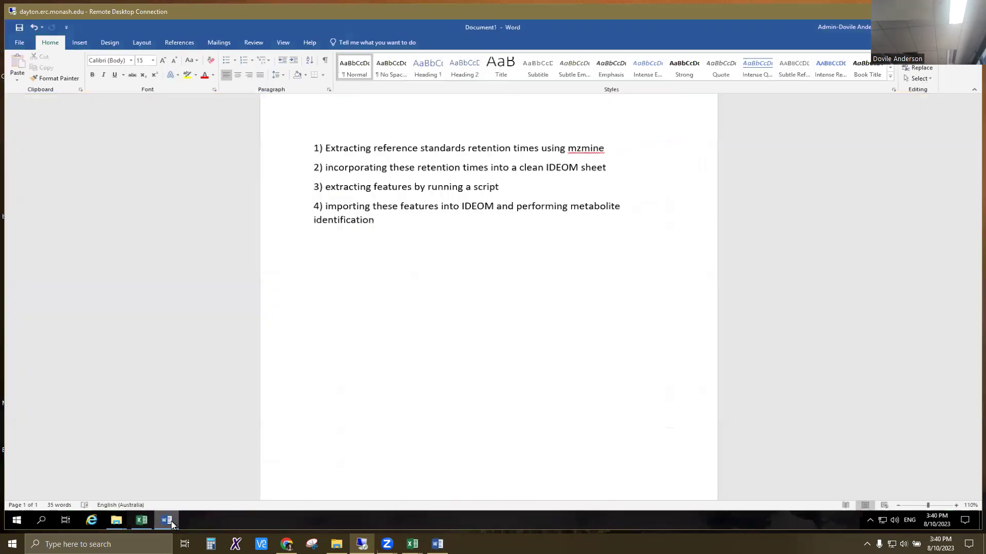
click(387, 148)
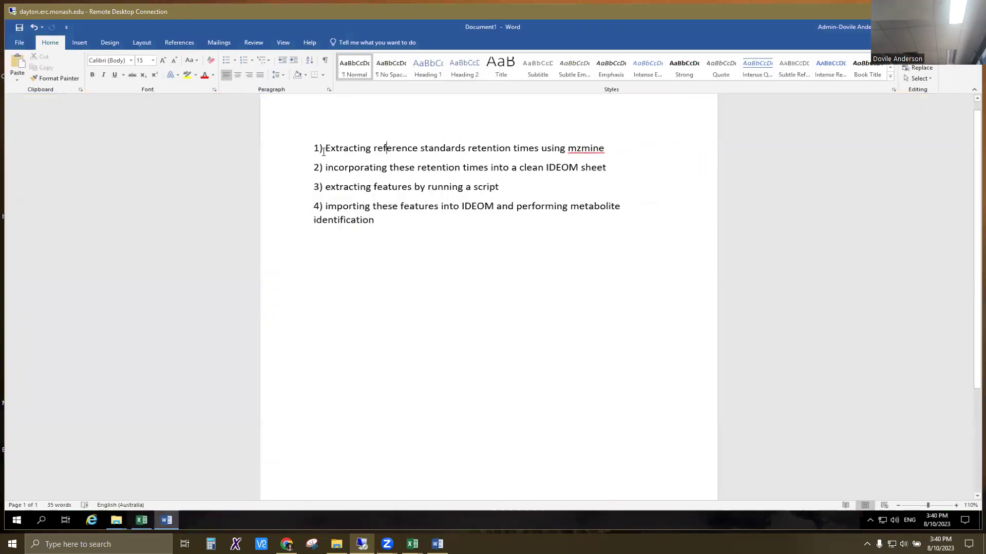
drag(324, 150, 611, 150)
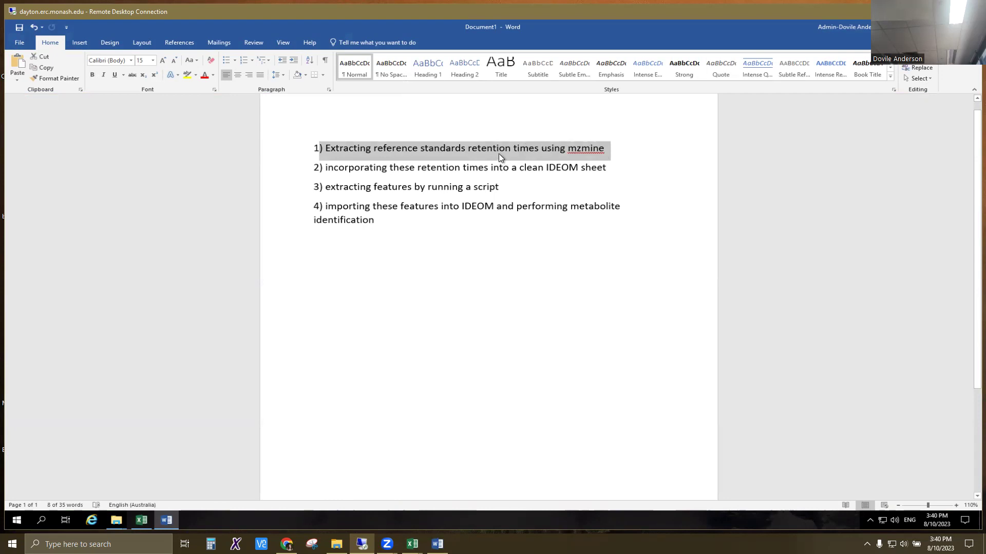
drag(312, 169, 611, 173)
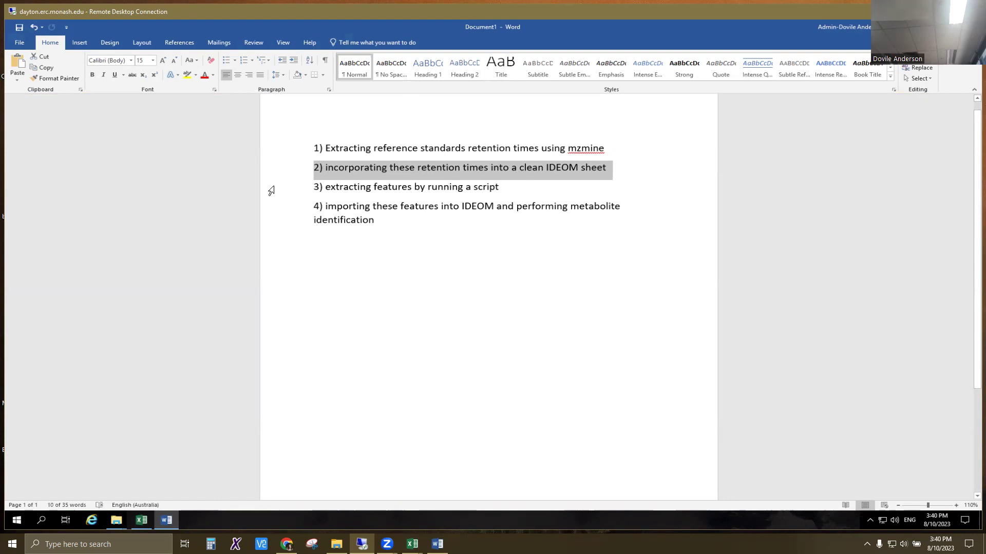
drag(315, 190, 504, 190)
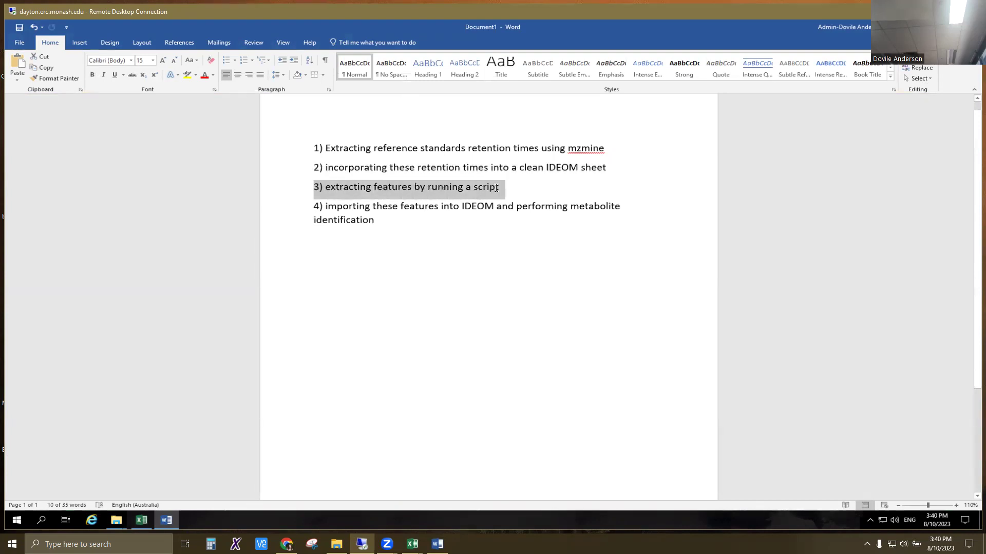
drag(315, 207, 388, 214)
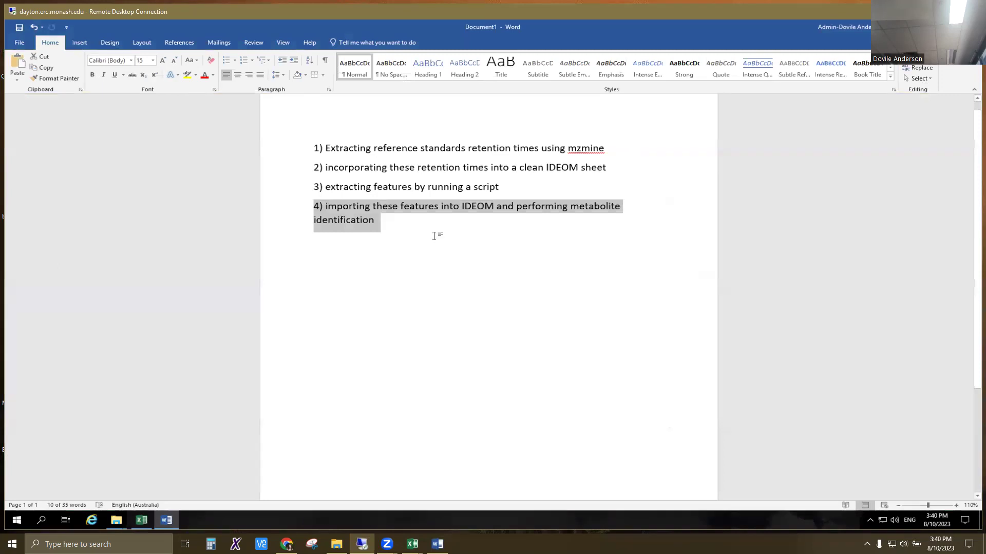
click(396, 226)
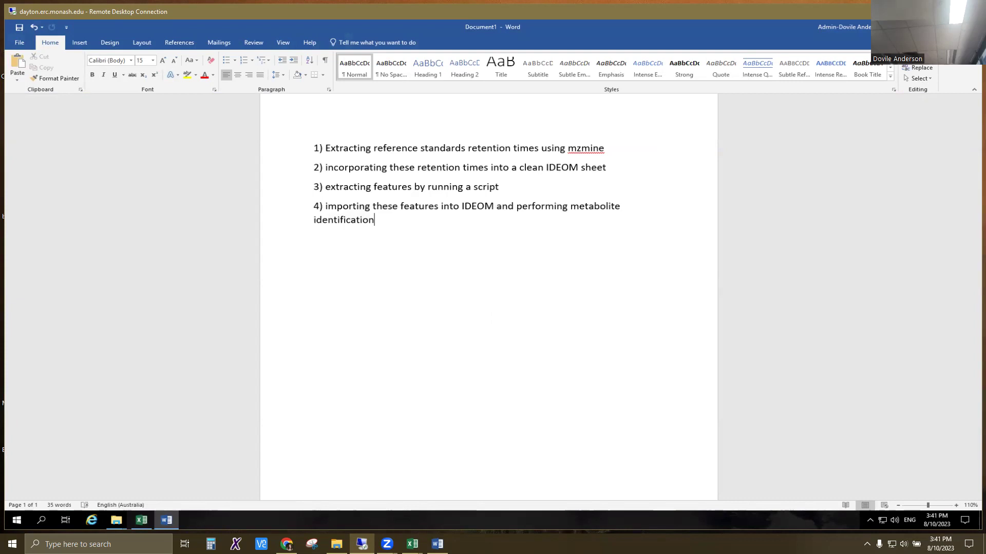
- Switch to the Demo folder in File Explorer and inspect Exp1 and its Blank subfolder, returning to Demo
key(alt+Tab)
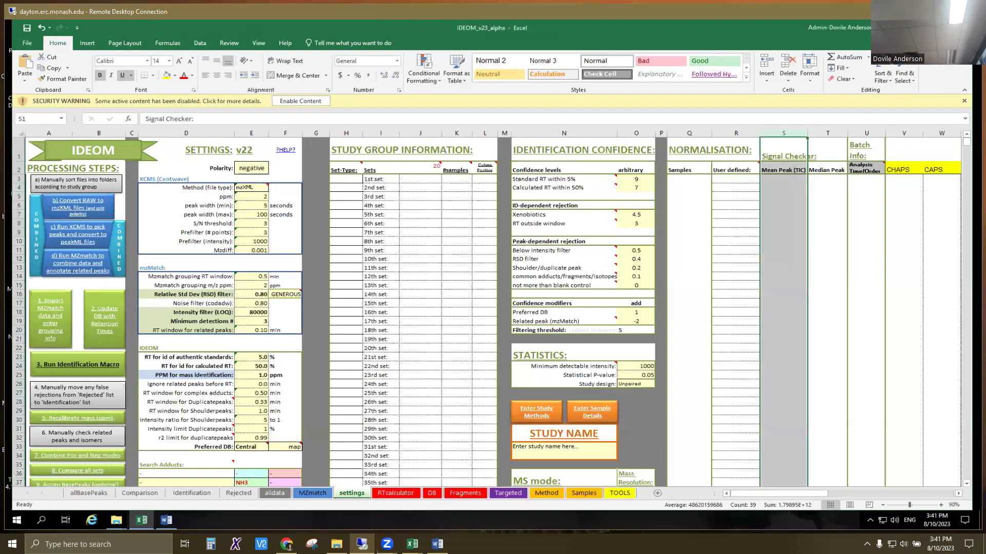
key(alt+Tab)
click(482, 126)
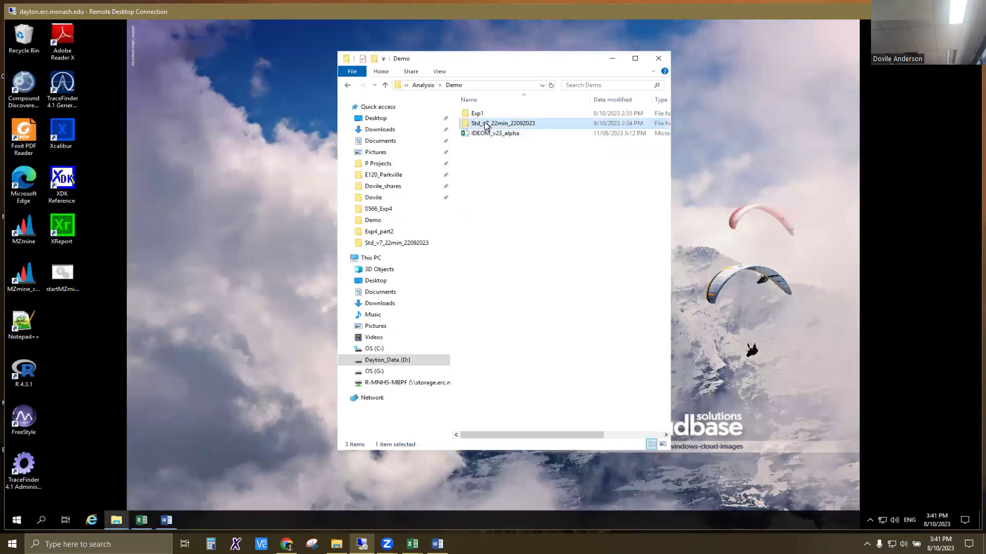
click(487, 114)
double_click(487, 113)
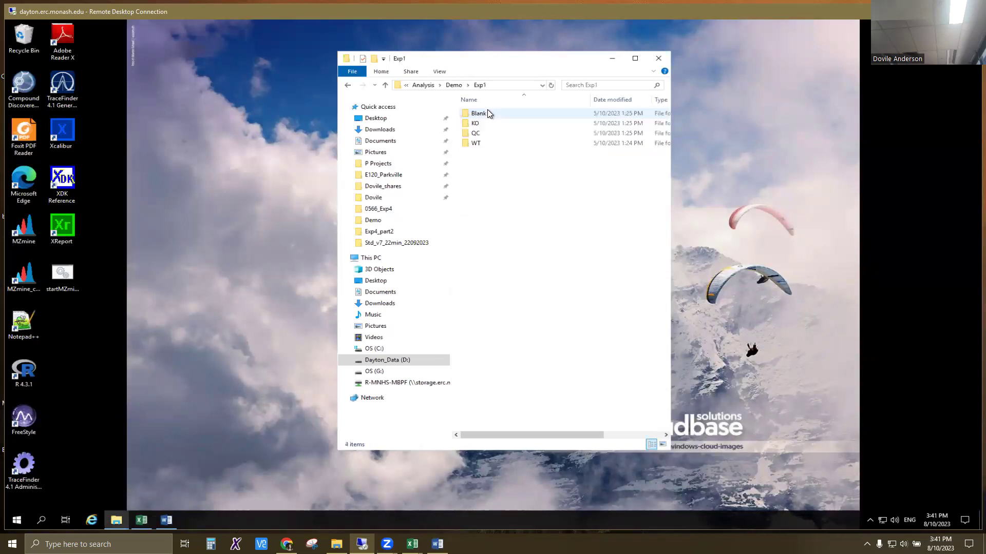
double_click(494, 112)
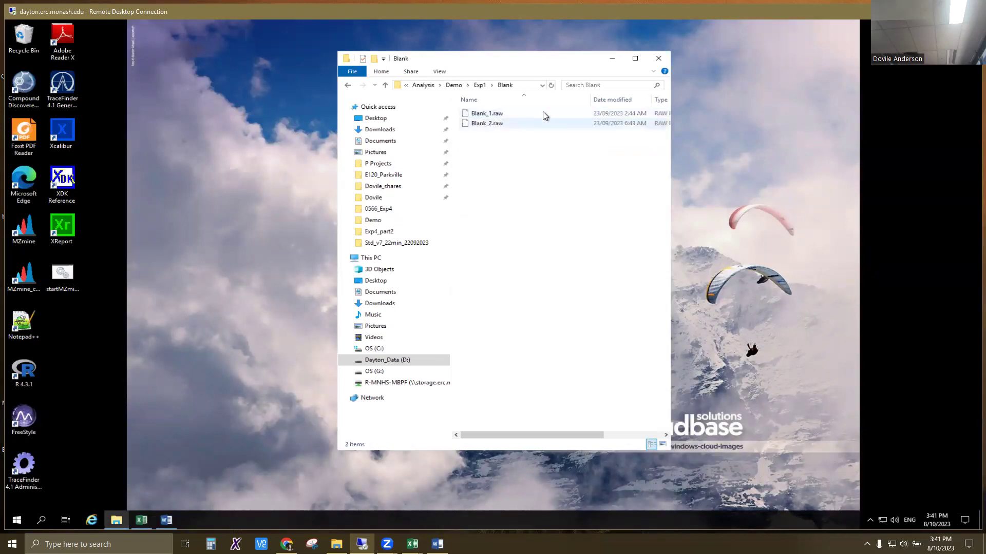
click(477, 85)
click(455, 85)
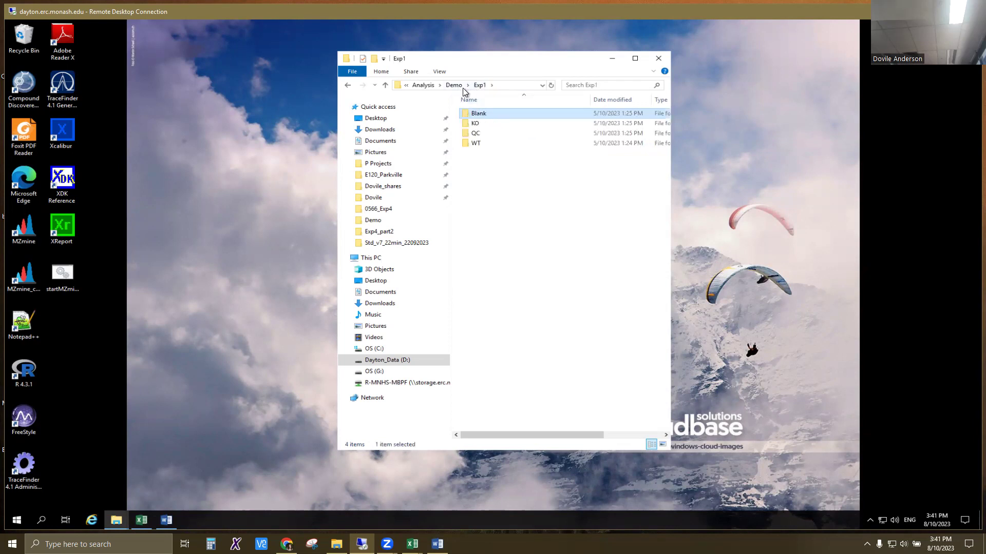
- Open the Std_v7_22min_22092023 folder and examine the Std_A to Std_G raw files and the two RT_Extractor_2021 scripts
double_click(514, 126)
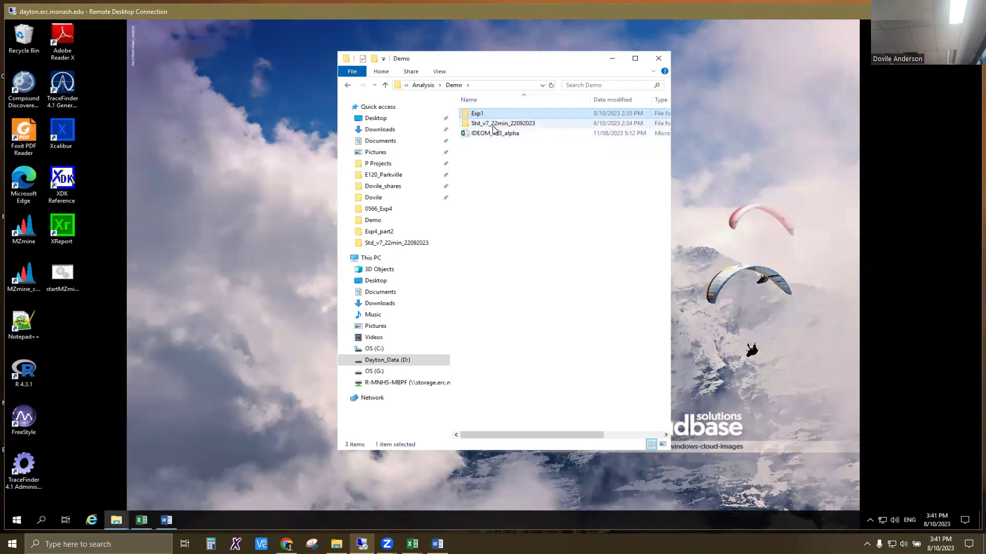
drag(460, 132, 498, 186)
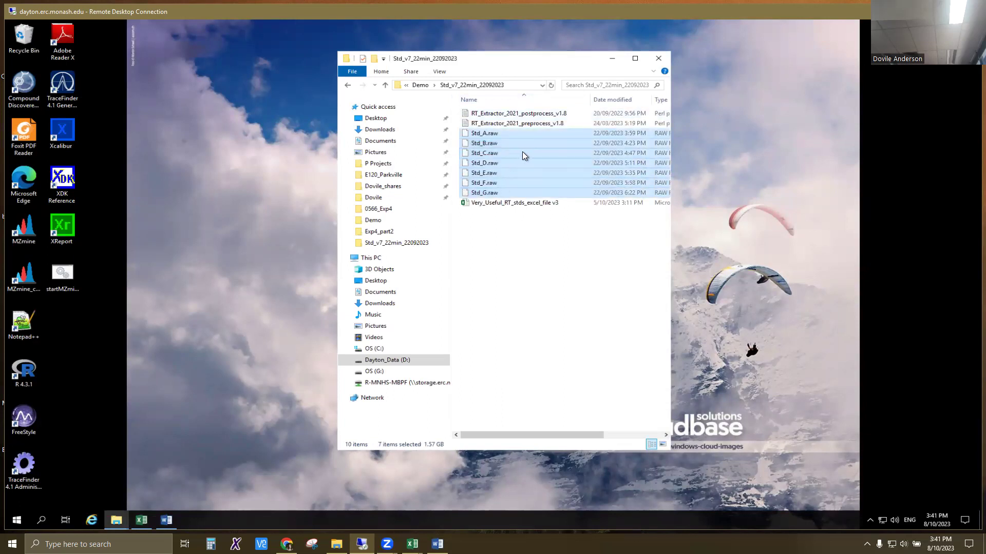
click(553, 122)
ctrl+click(531, 115)
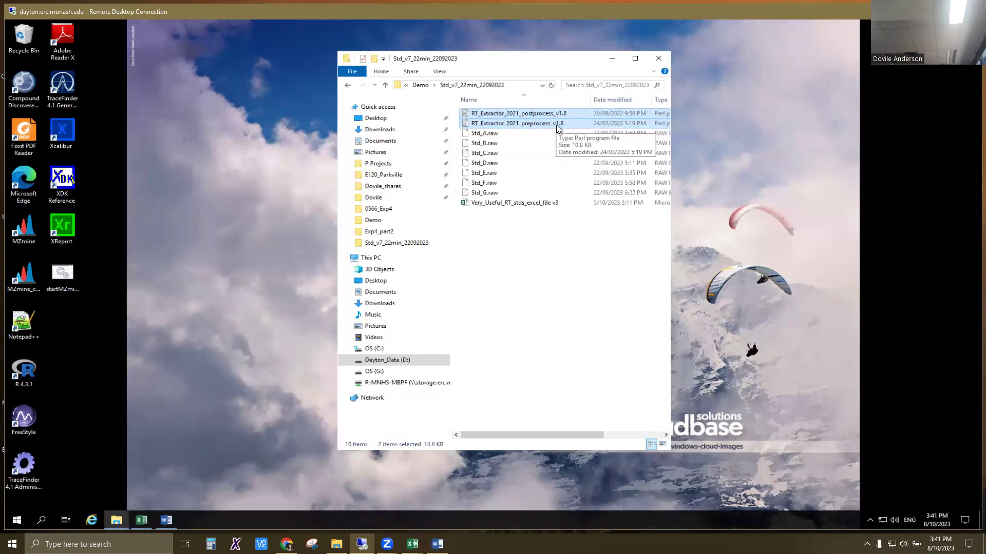
click(531, 124)
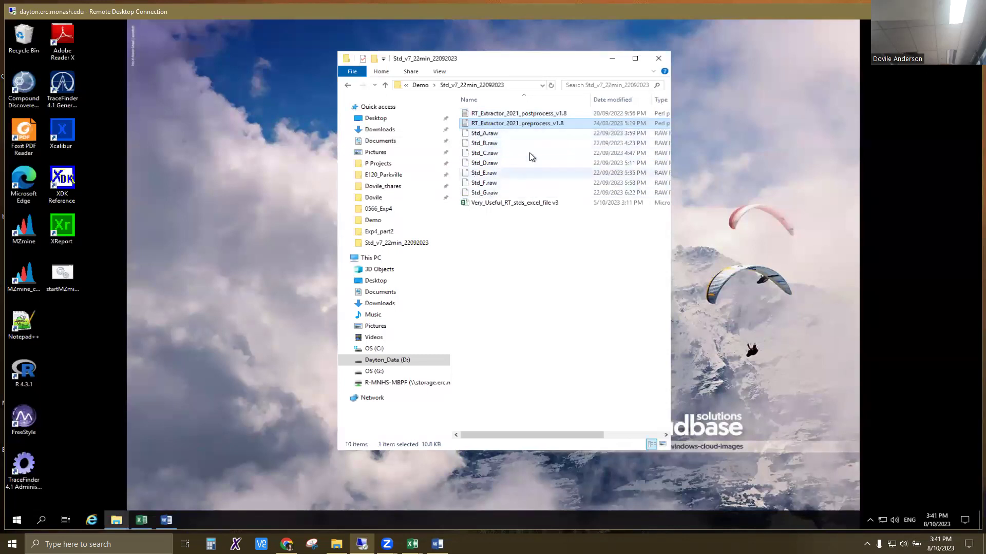
- Run the RT_Extractor_2021_preprocess_v1.8 script with the batch name Std_v7_22min_22092023
click(545, 115)
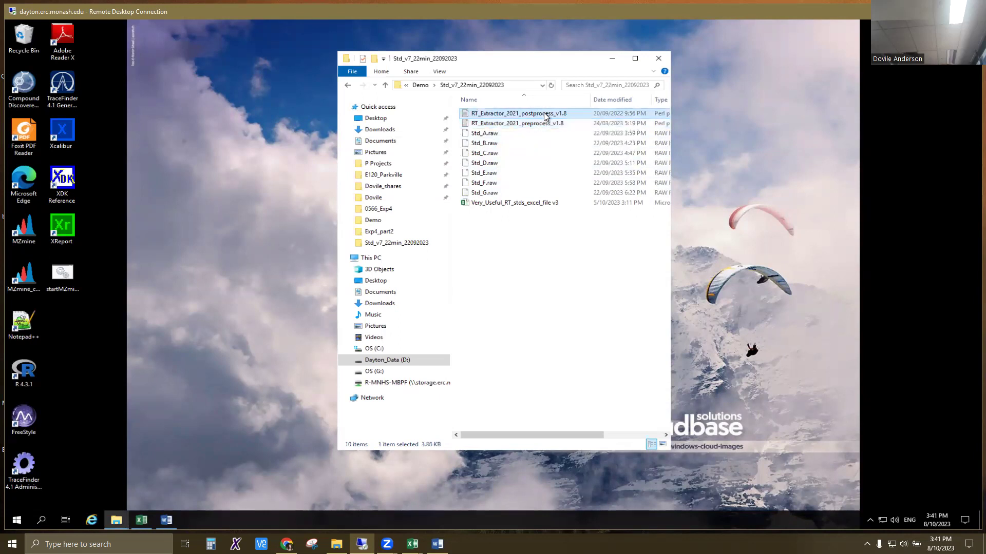
click(502, 206)
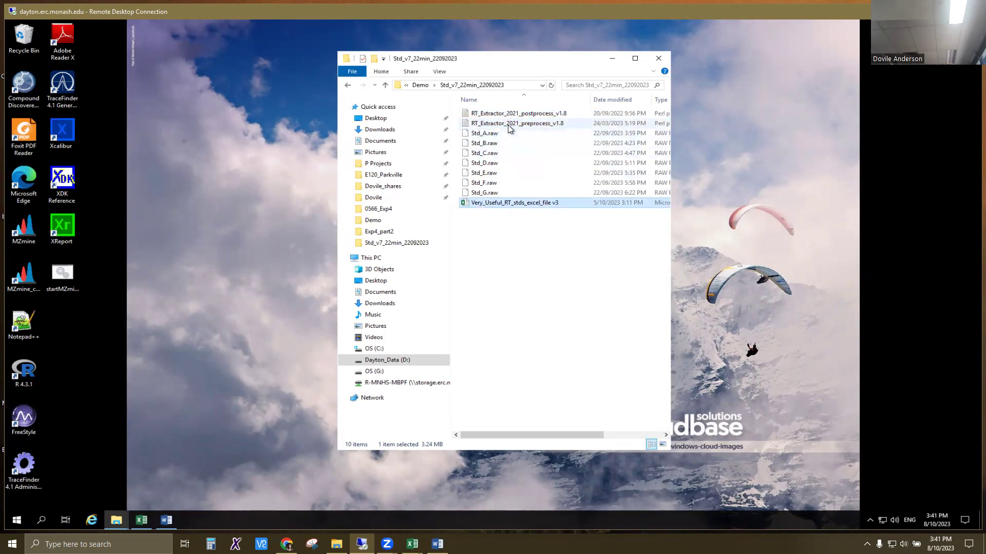
double_click(537, 125)
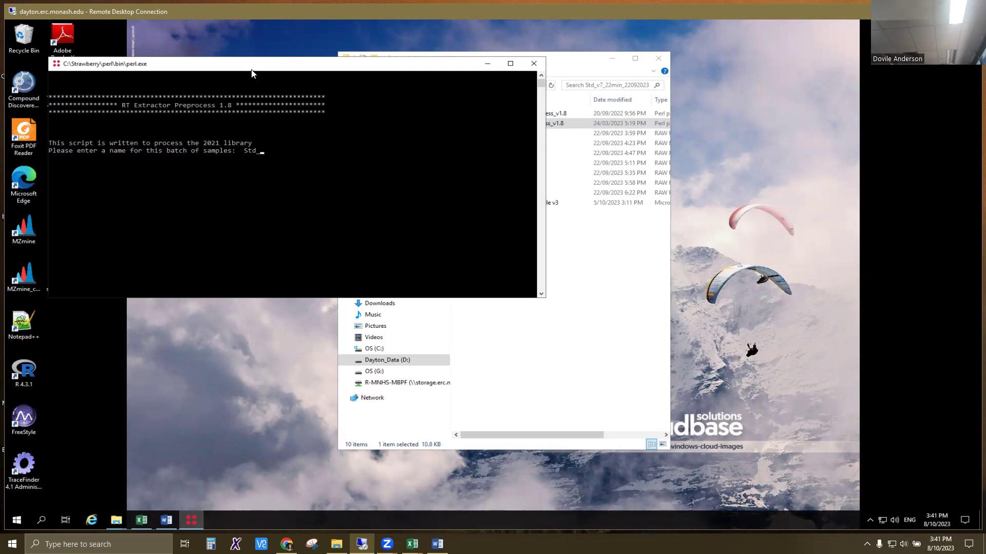
text(Std_v7_22min_22092023)
key(Return)
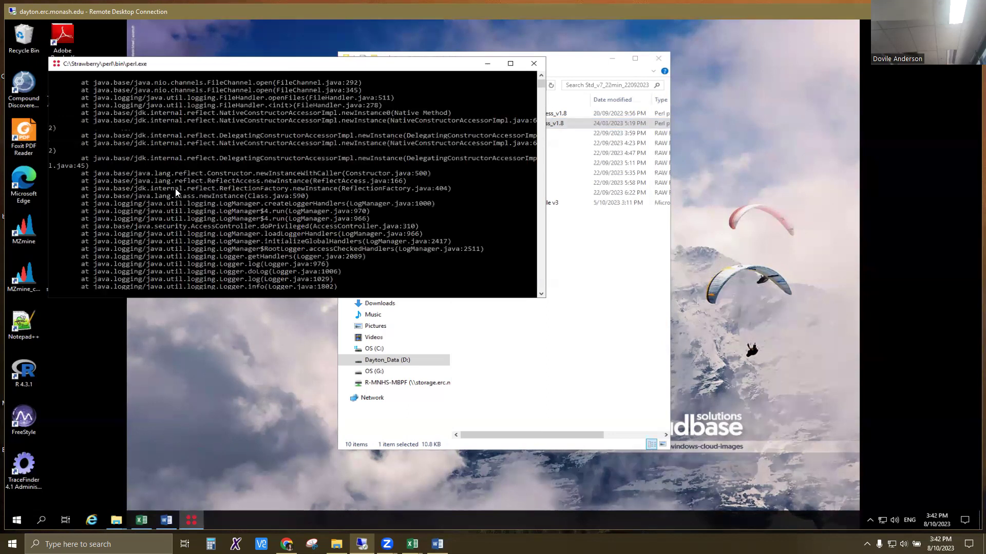
- Inspect the standards folder for the files the script generates, including the Std_v7_22min_22092023.mzmine project
click(516, 386)
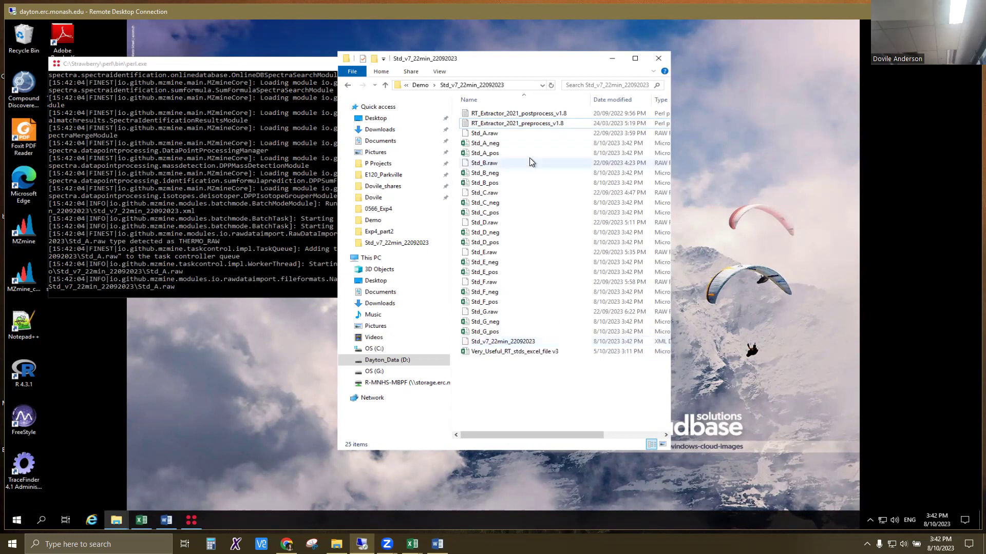
click(545, 114)
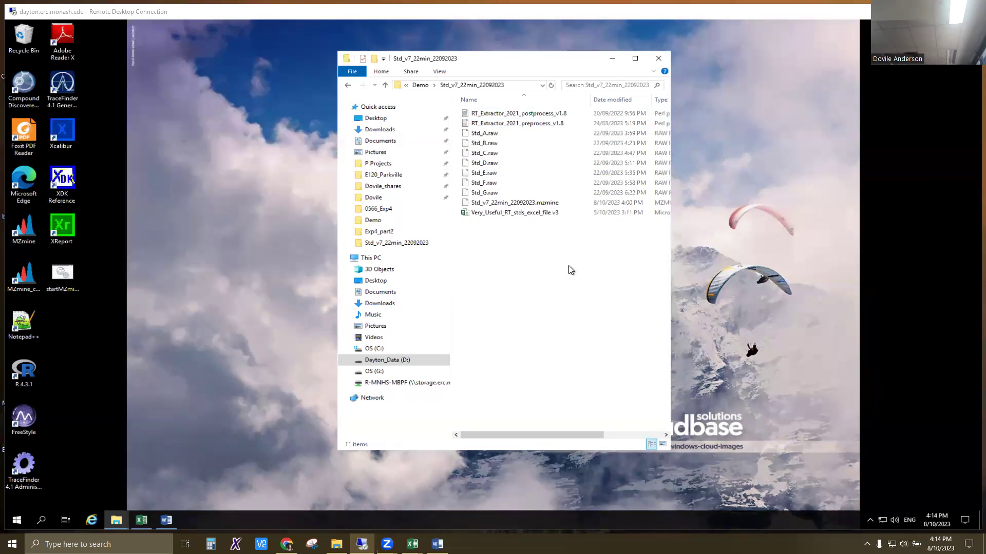
click(505, 204)
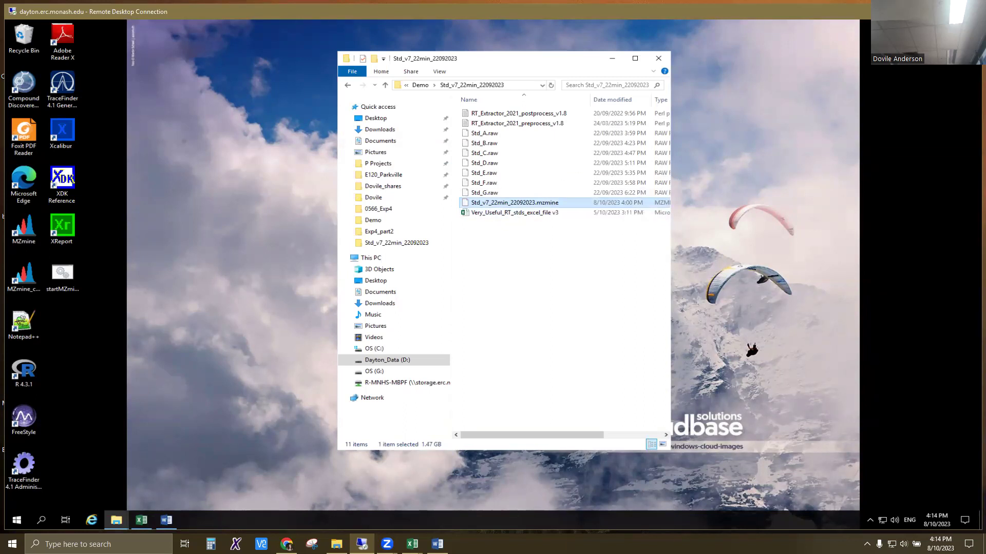
- Start MZmine 2.53 from the local desktop and open the Std_v7_22min_22092023.mzmine project from the Documents folder
key(super+d)
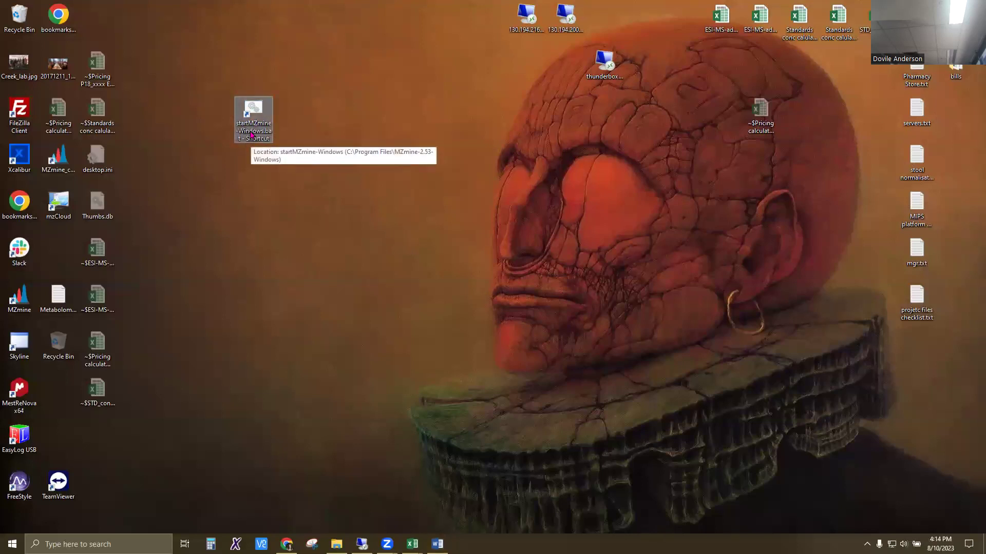
double_click(251, 135)
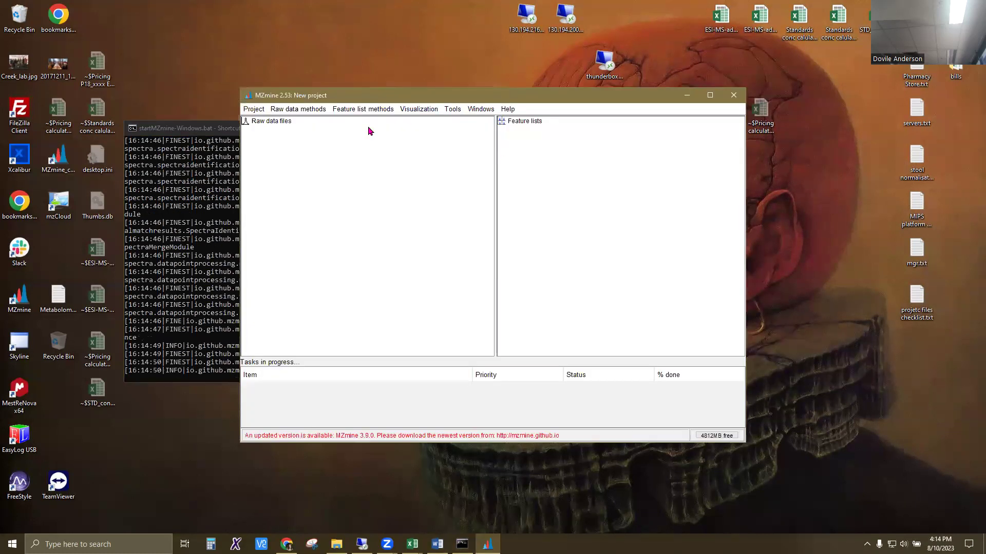
click(255, 111)
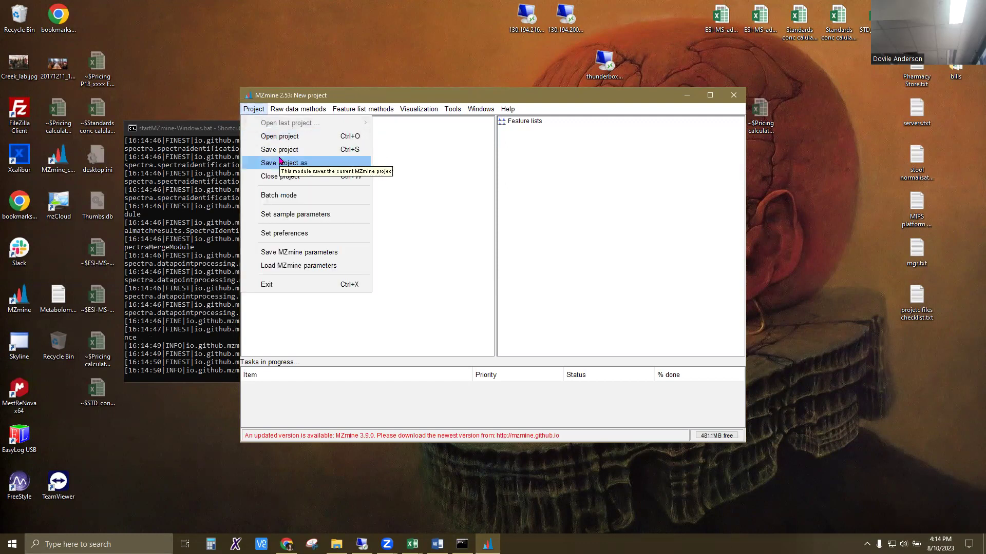
click(289, 137)
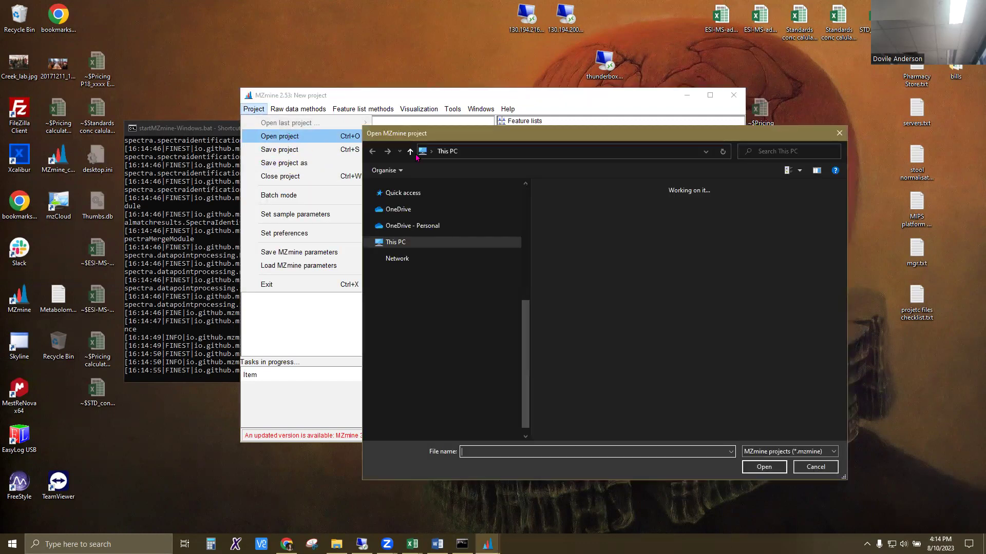
scroll(452, 257, up, 6)
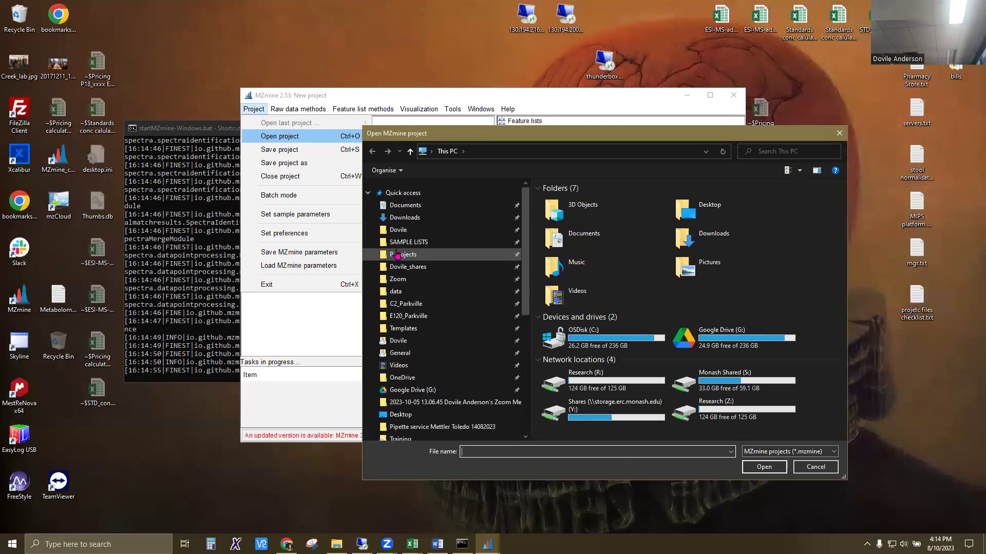
click(406, 204)
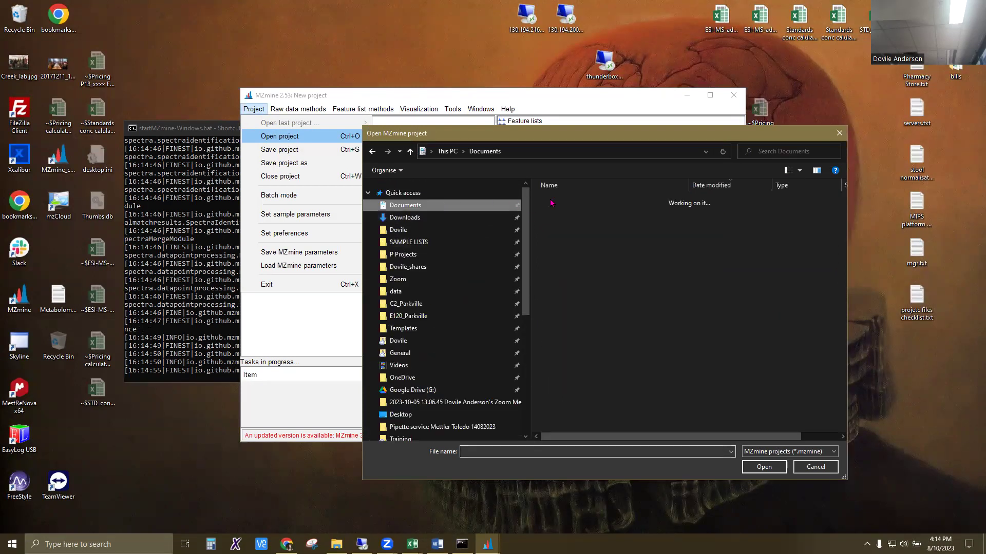
double_click(600, 205)
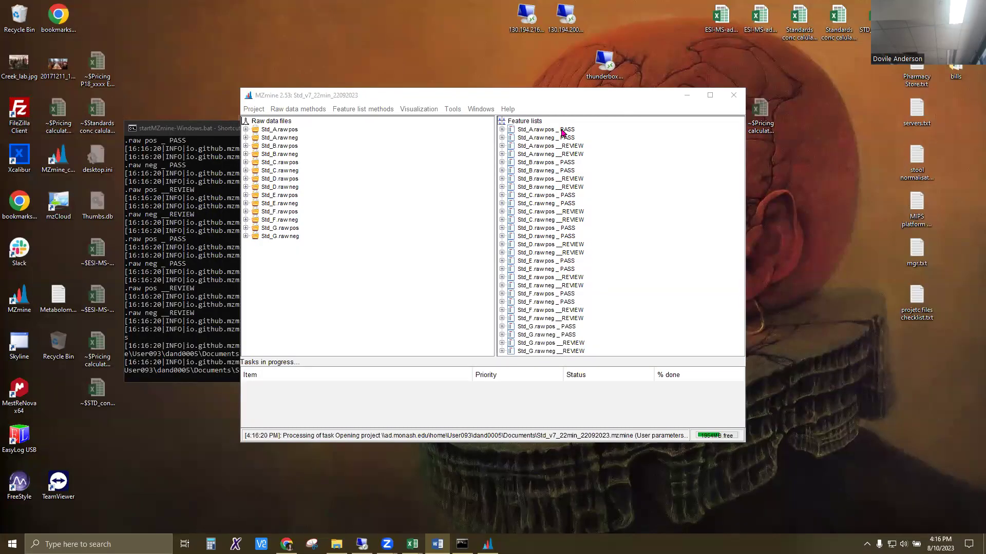
- Open the Std_A.raw pos _ PASS feature list, widen its peak shape display and sort the rows by ascending area
double_click(562, 130)
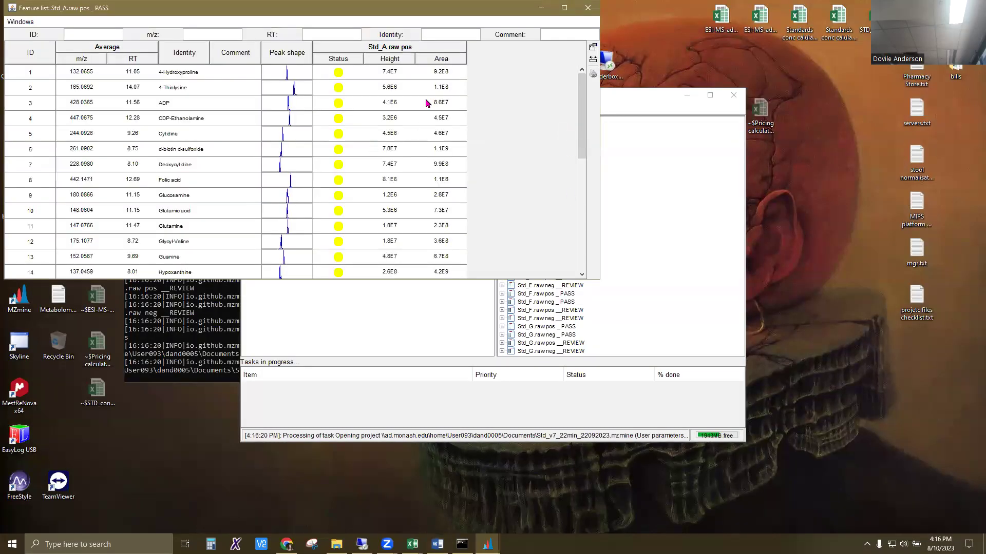
drag(312, 48, 217, 58)
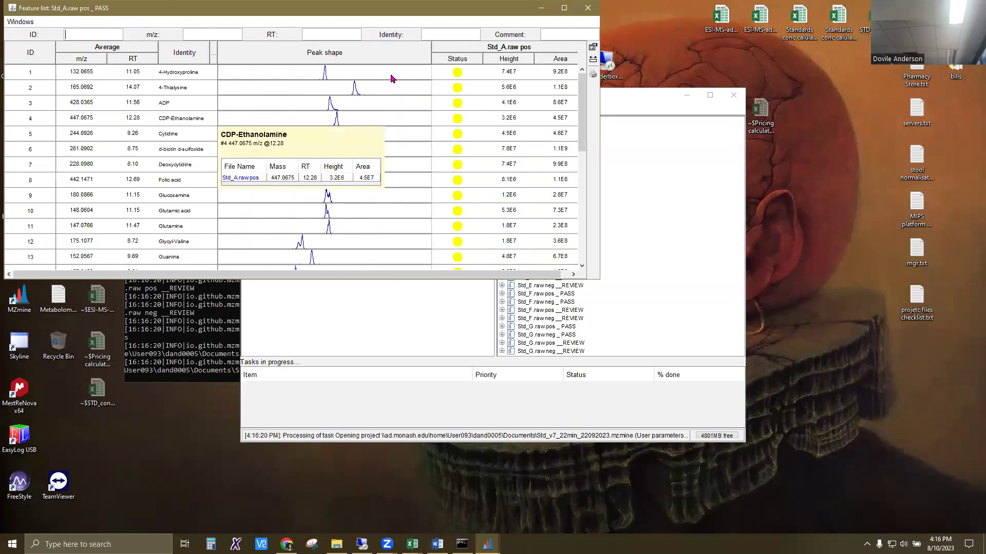
click(561, 58)
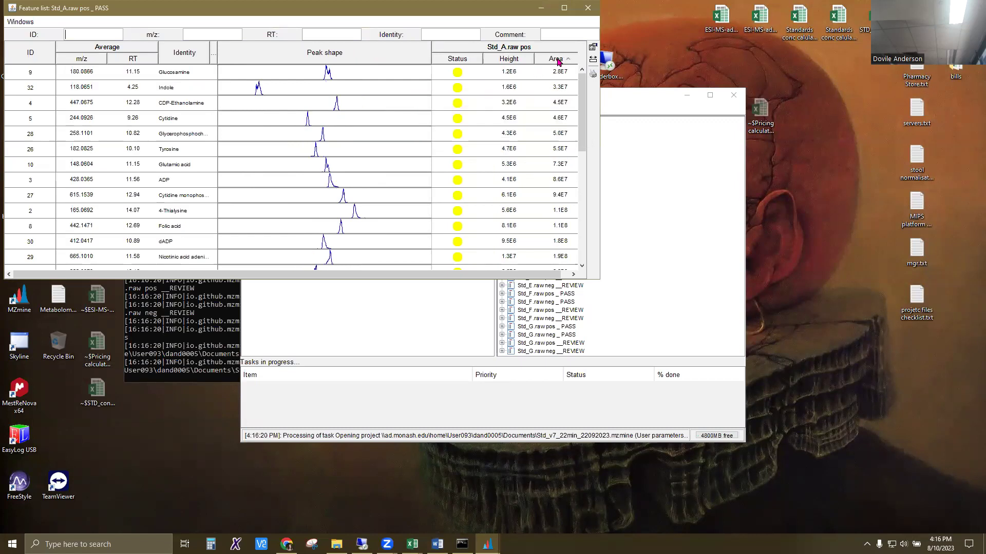
- Show the quick base peak XIC for Glucosamine to check its peak
right_click(342, 76)
mouse_move(408, 81)
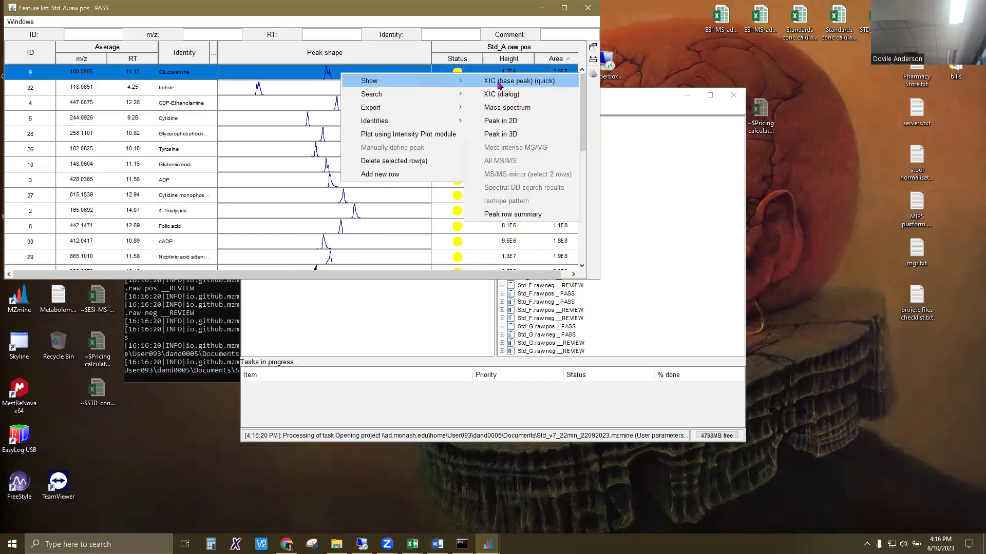
click(468, 81)
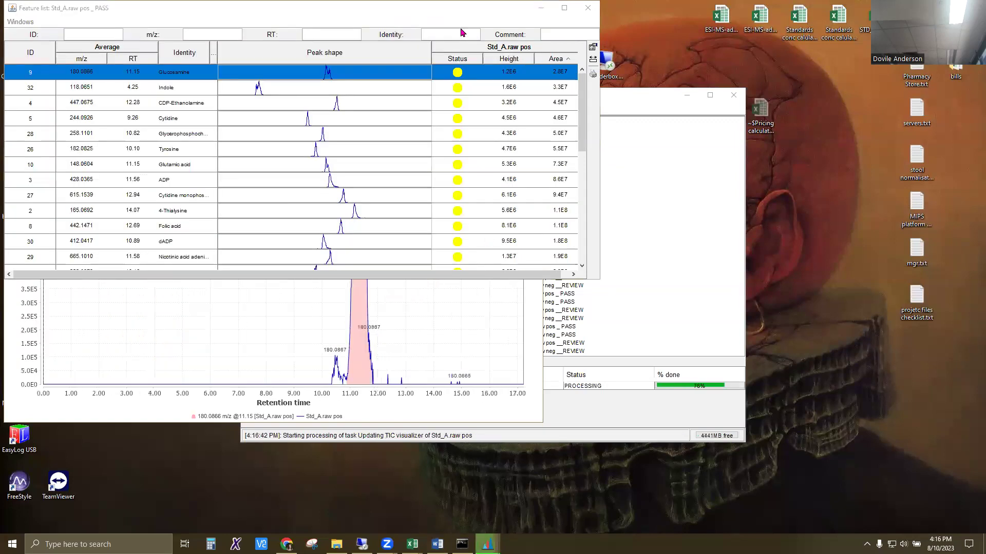
- Check Indole's quick base peak XIC and delete its row from the Std_A positive PASS feature list
right_click(719, 88)
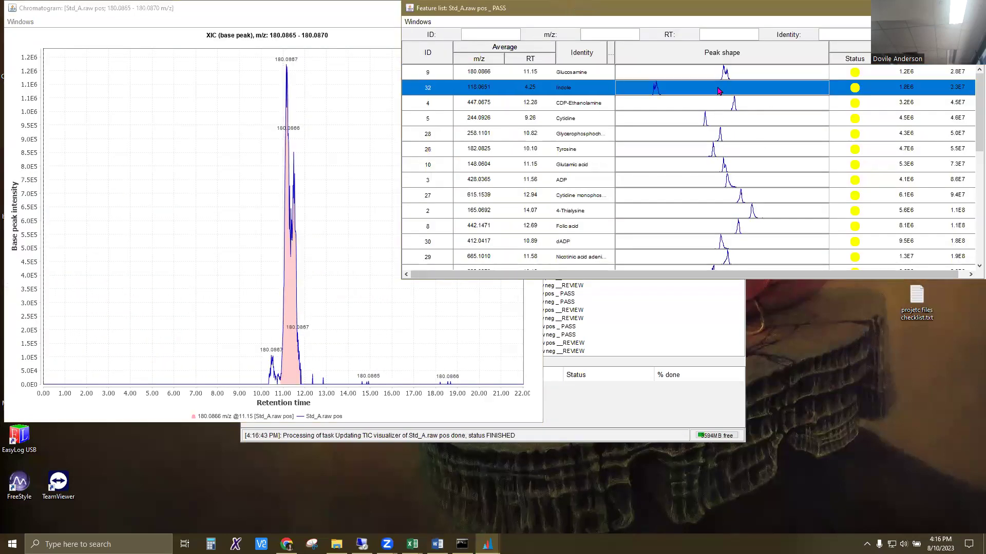
mouse_move(842, 96)
click(882, 94)
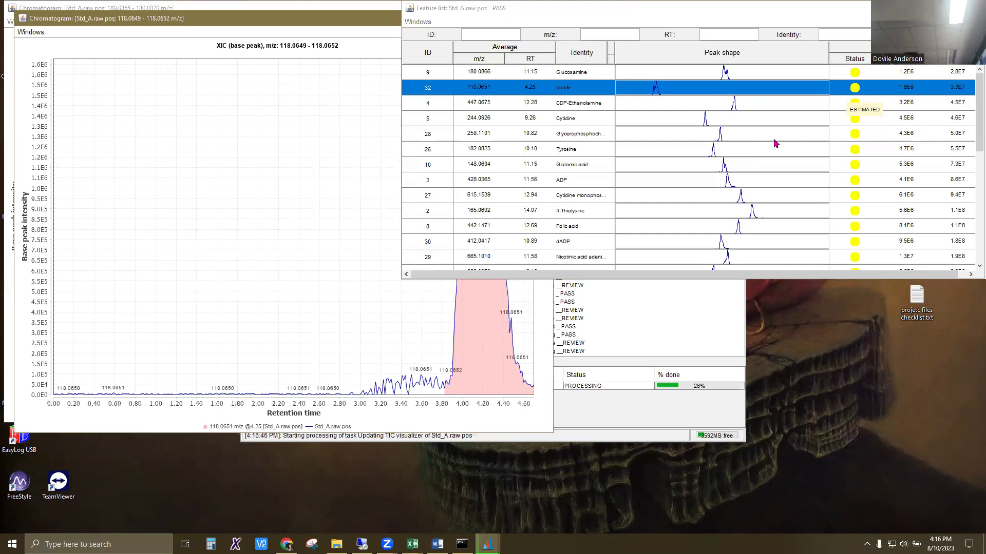
right_click(670, 92)
click(687, 178)
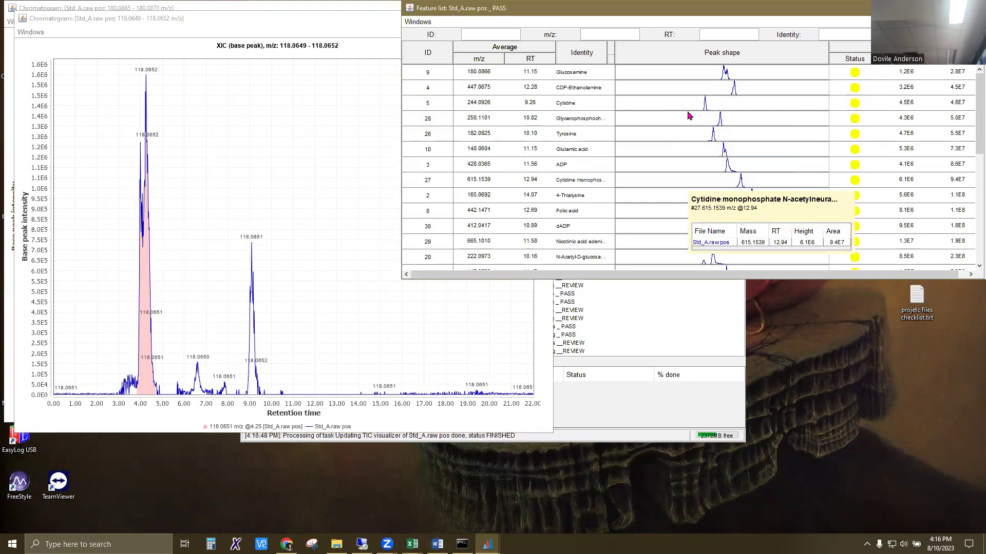
- Check the quick base peak XIC of feature 20 (m/z 222.0973) and delete its row
click(703, 263)
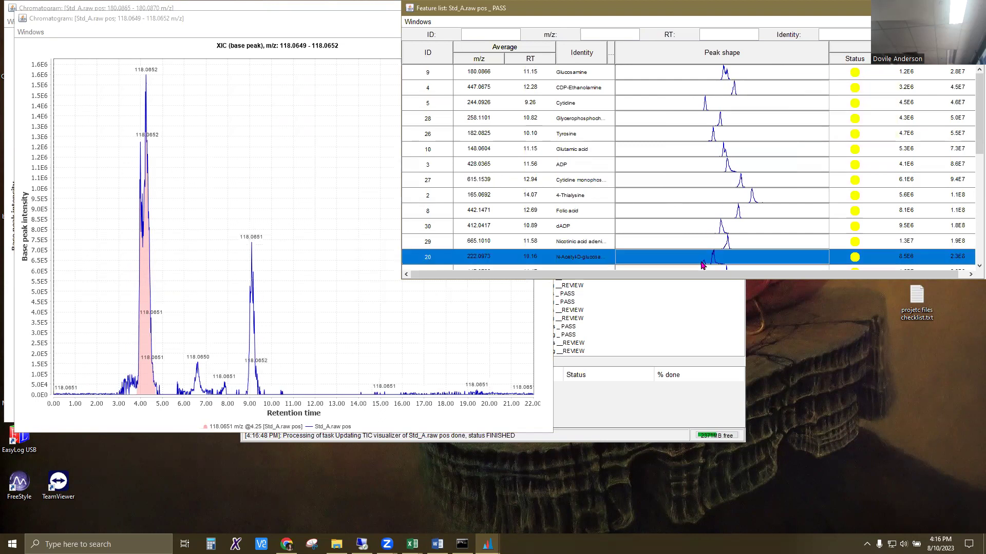
right_click(702, 265)
mouse_move(718, 268)
click(872, 267)
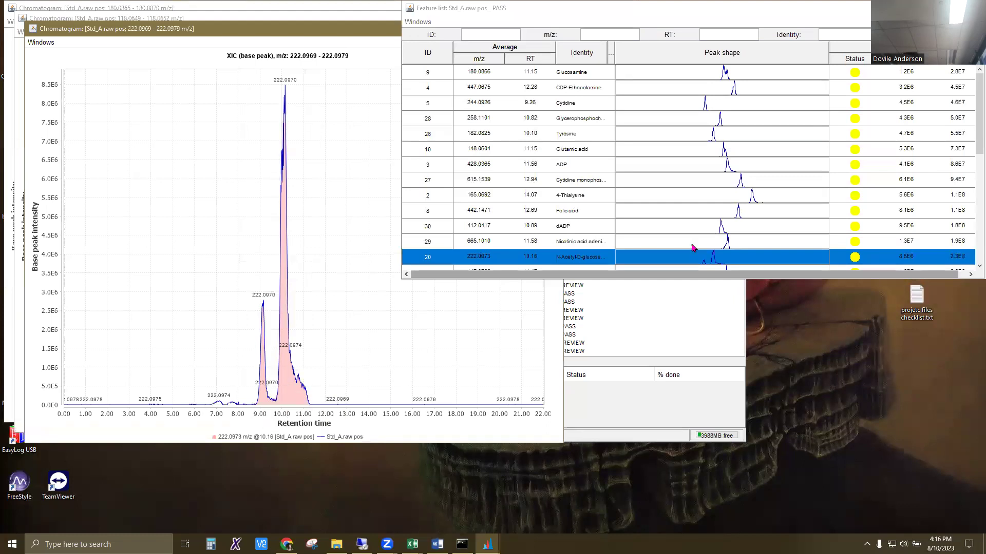
click(691, 264)
right_click(690, 265)
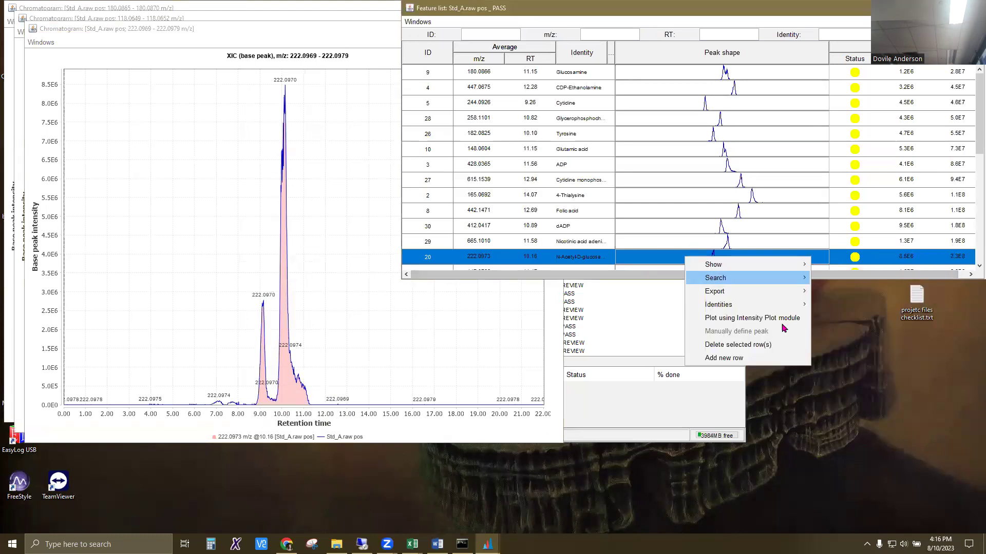
click(756, 345)
- Check the quick base peak XIC of the m/z 384.1500 feature and delete its row
scroll(724, 147, down, 4)
click(728, 140)
right_click(728, 140)
mouse_move(796, 147)
click(924, 146)
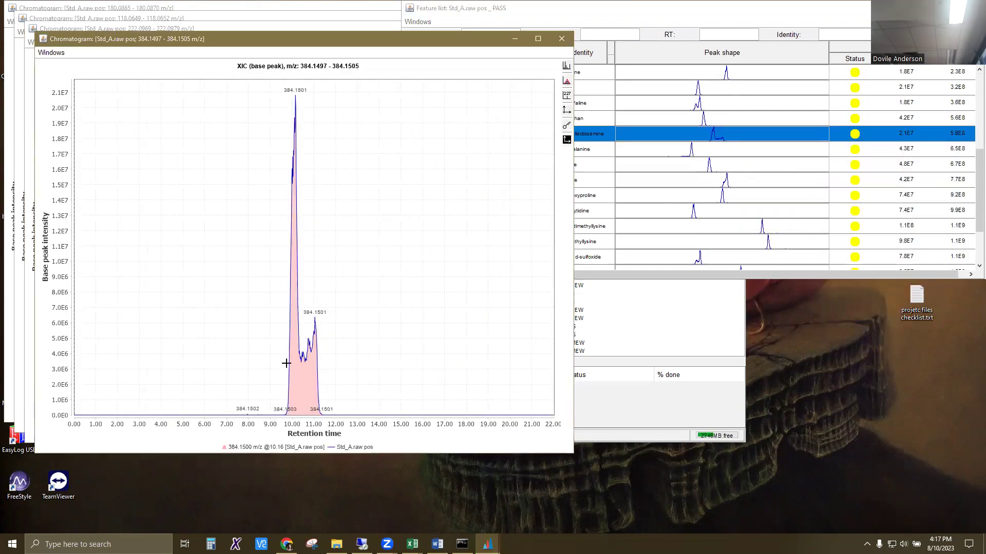
click(732, 137)
right_click(732, 137)
click(754, 224)
- Check the quick base peak XIC of d-biotin d-sulfoxide and delete its row
scroll(734, 180, down, 2)
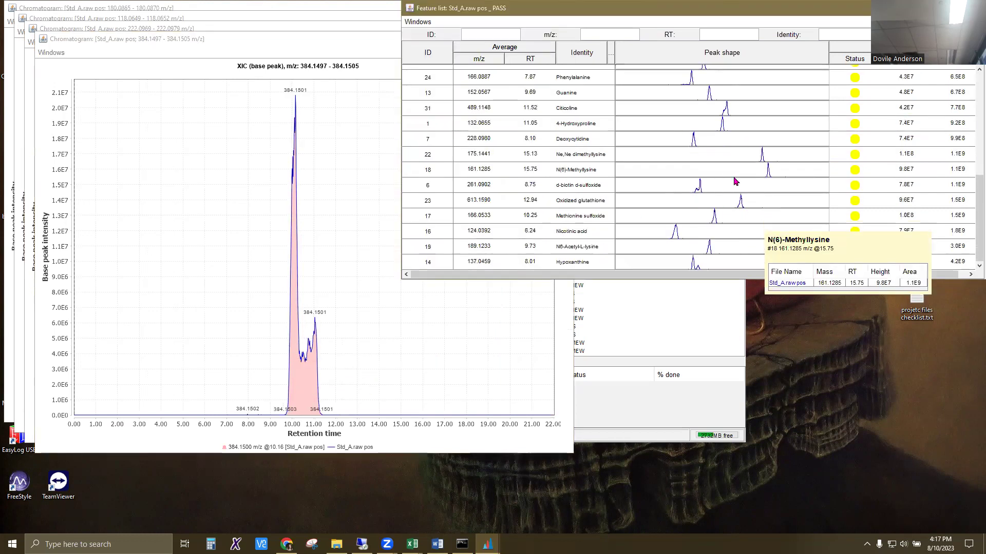
click(735, 184)
right_click(735, 184)
mouse_move(729, 187)
click(868, 187)
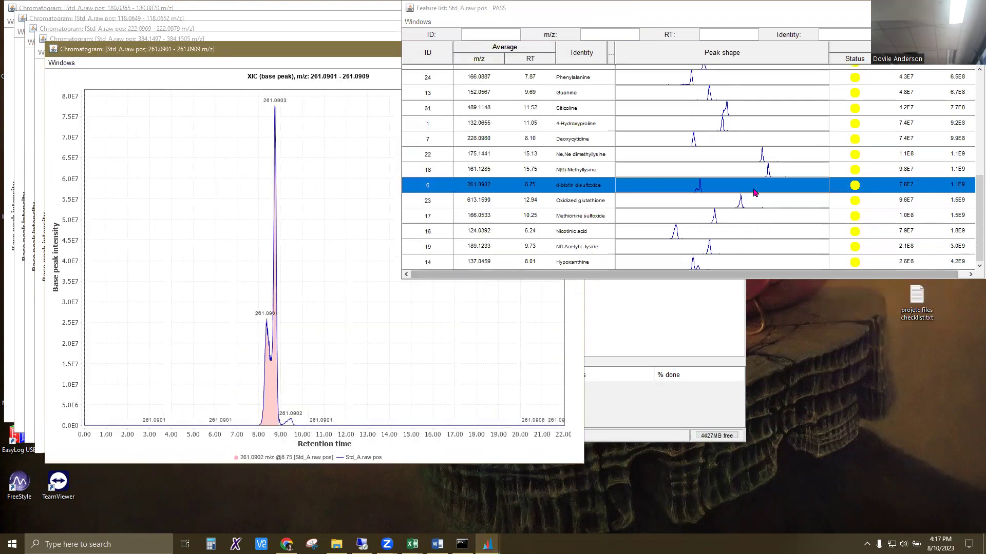
right_click(772, 185)
click(814, 268)
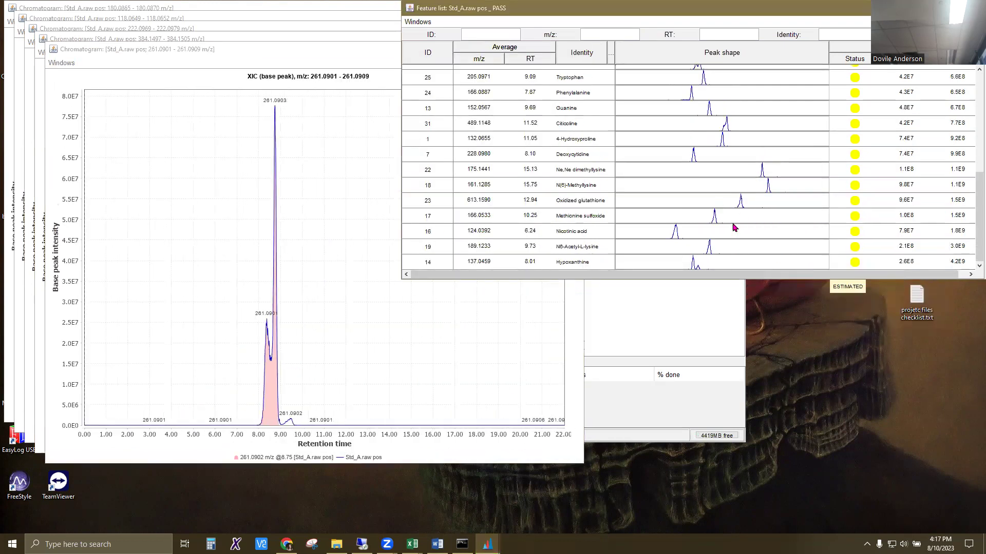
- Check Hypoxanthine's quick base peak XIC and delete its row from the feature list
click(684, 261)
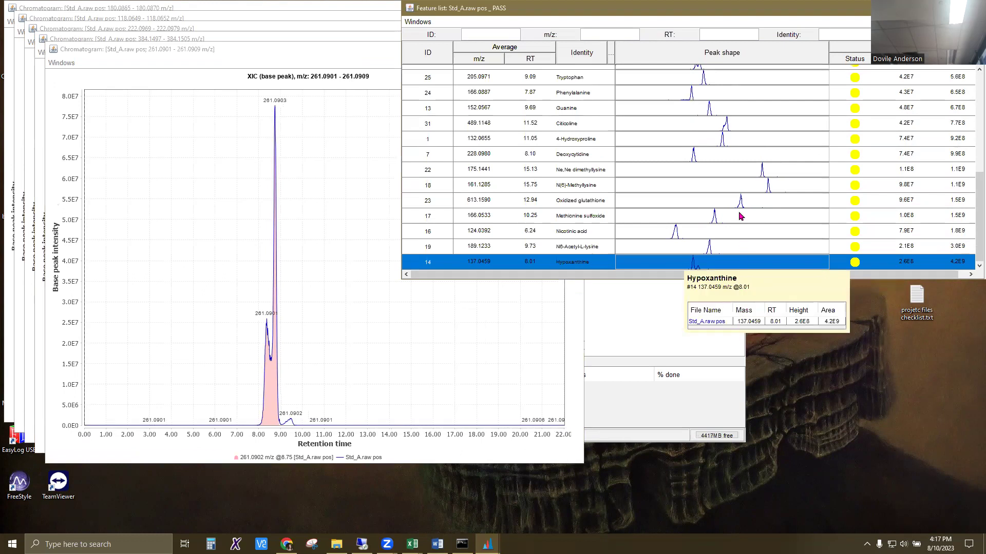
right_click(721, 262)
mouse_move(747, 262)
click(892, 262)
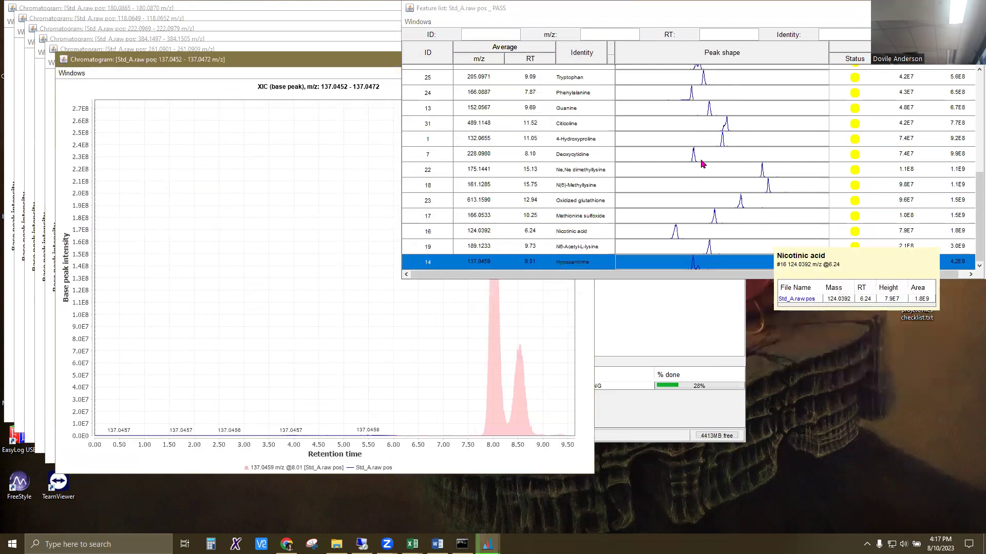
right_click(681, 266)
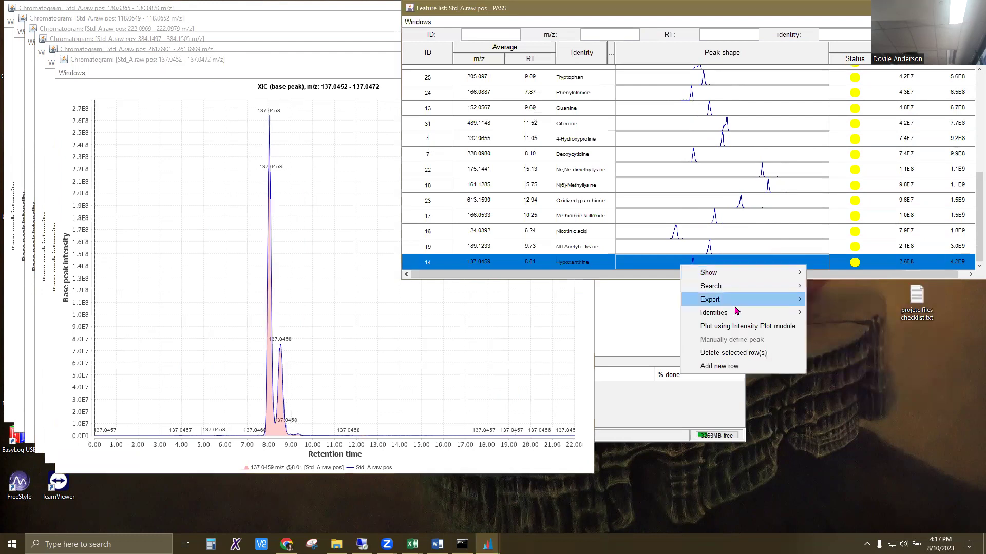
click(733, 353)
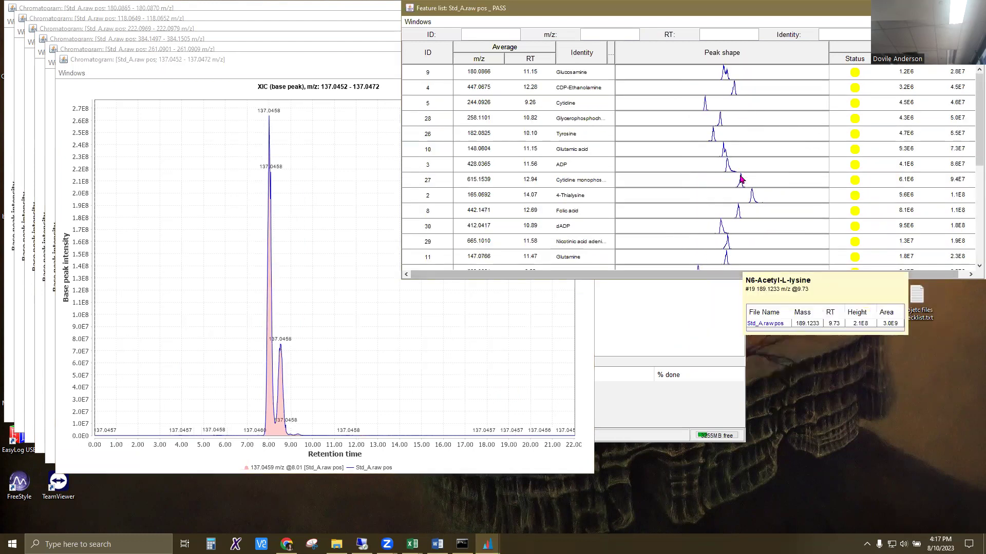
- Show the quick base peak XIC for feature 27 (m/z 615.1539) to check its peak
right_click(731, 183)
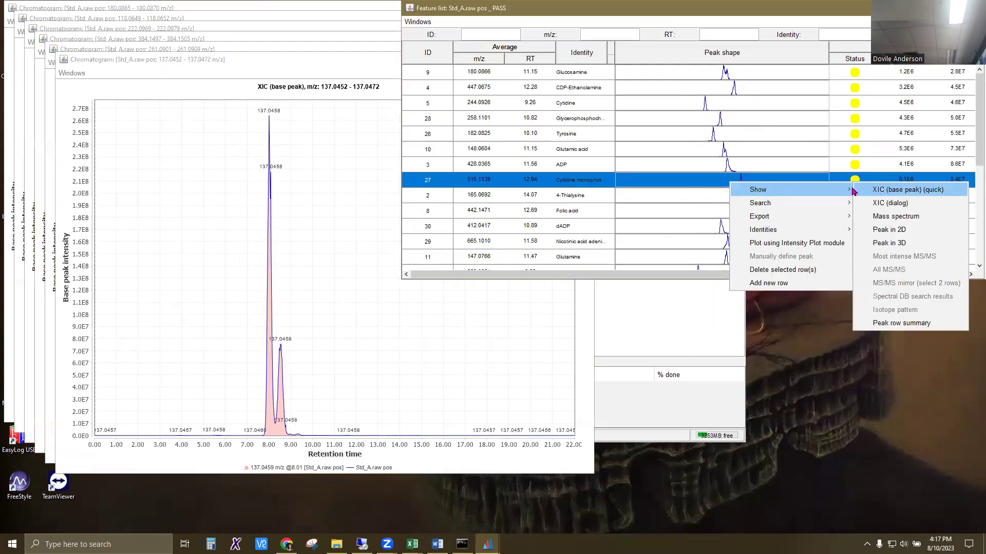
click(854, 190)
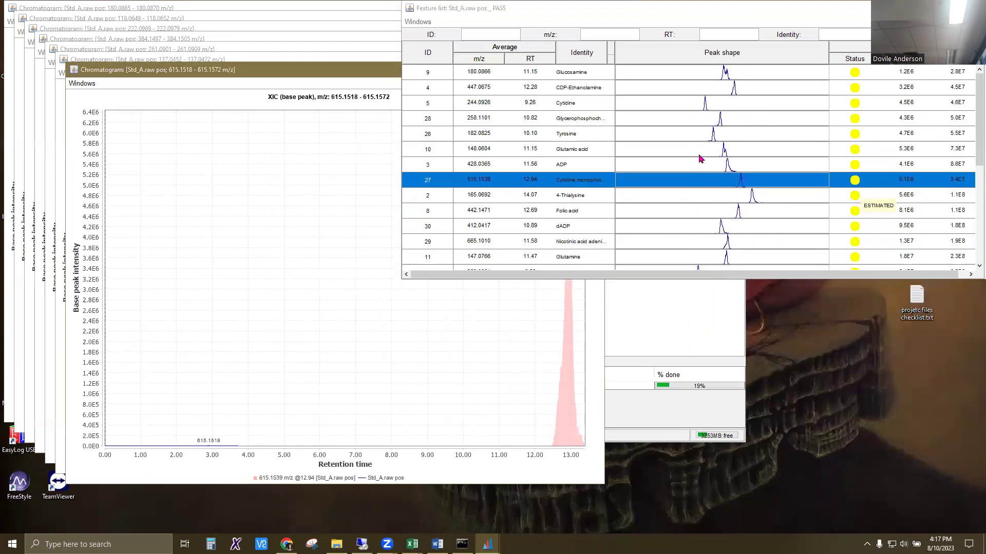
- Show the quick base peak XICs of Ne,Ne dimethyllysine (feature 22) and Methionine sulfoxide (feature 17) to check their peaks
scroll(716, 210, down, 4)
right_click(721, 216)
mouse_move(807, 221)
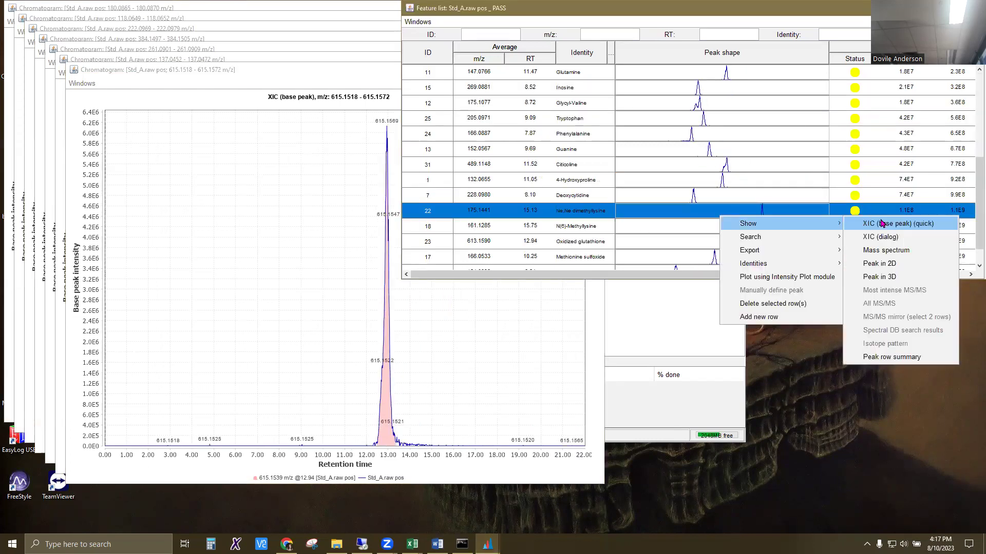
click(898, 223)
scroll(731, 234, down, 1)
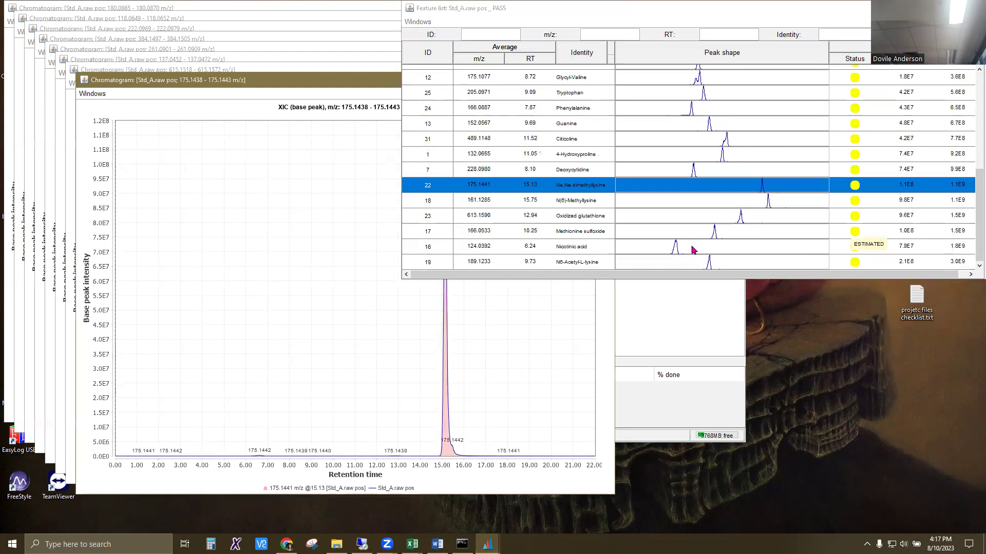
right_click(731, 232)
mouse_move(757, 229)
click(897, 235)
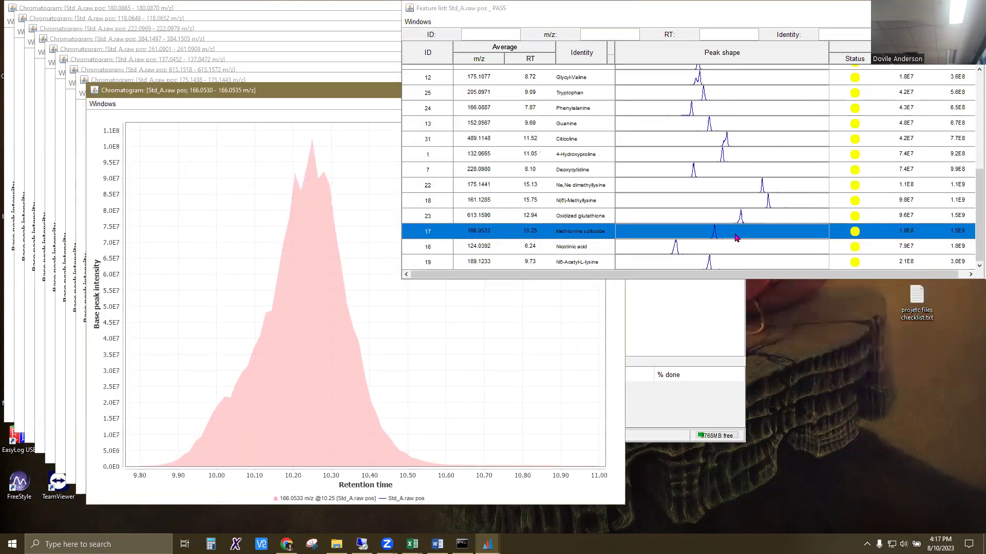
- Close the Std_A.raw pos _PASS feature list and open Std_A.raw neg _PASS, sorted by ascending area
drag(914, 8, 880, 44)
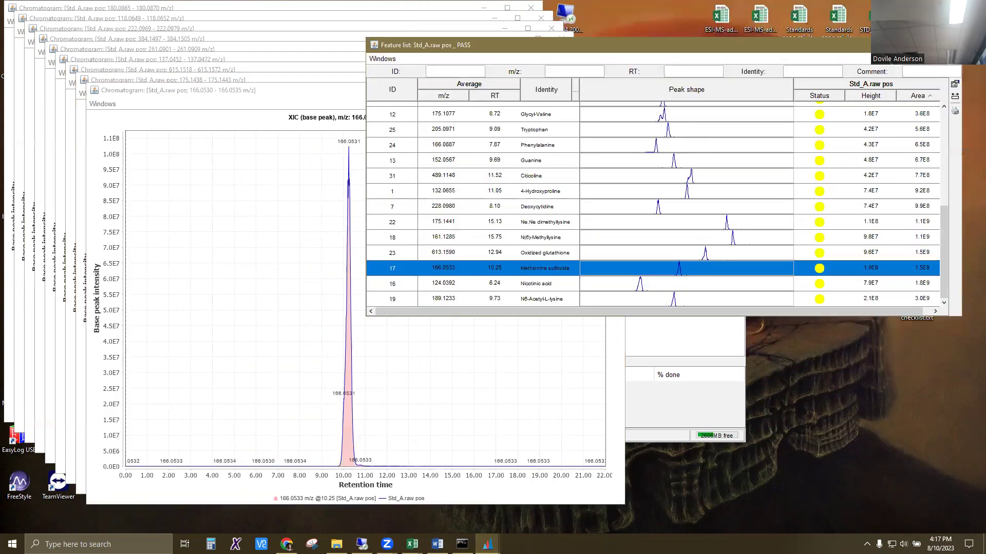
click(949, 45)
click(657, 102)
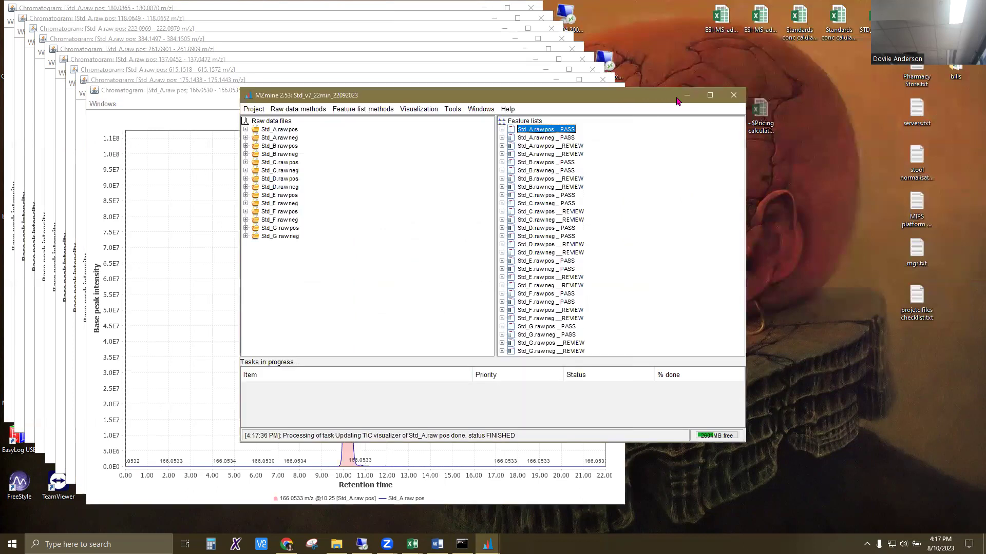
drag(657, 101, 922, 17)
double_click(820, 49)
click(936, 105)
- Show Maleamate's quick base peak XIC from the negative-mode PASS list
right_click(674, 120)
mouse_move(706, 124)
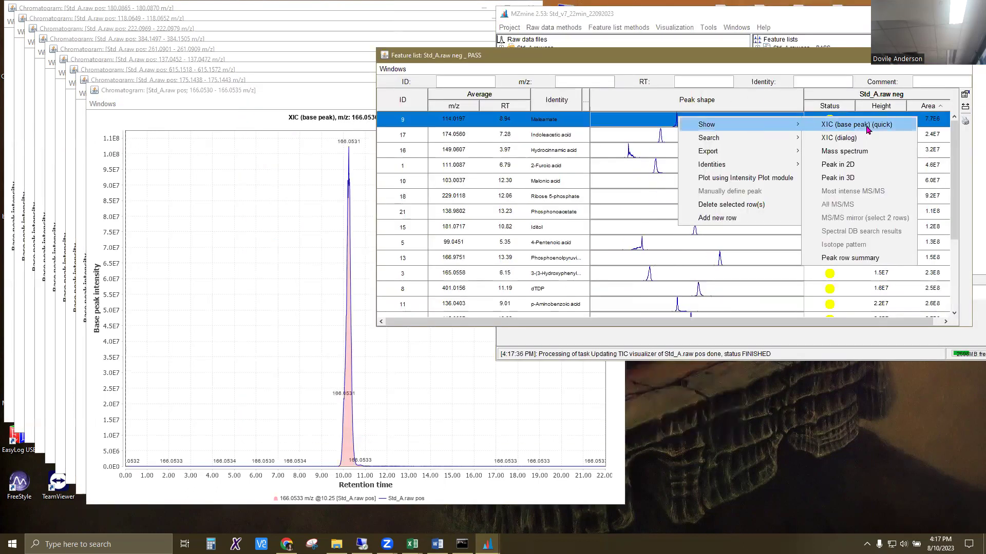
click(856, 124)
- Check the quick base peak XIC of Indoleacetic acid and delete its row
click(688, 135)
right_click(689, 135)
click(868, 139)
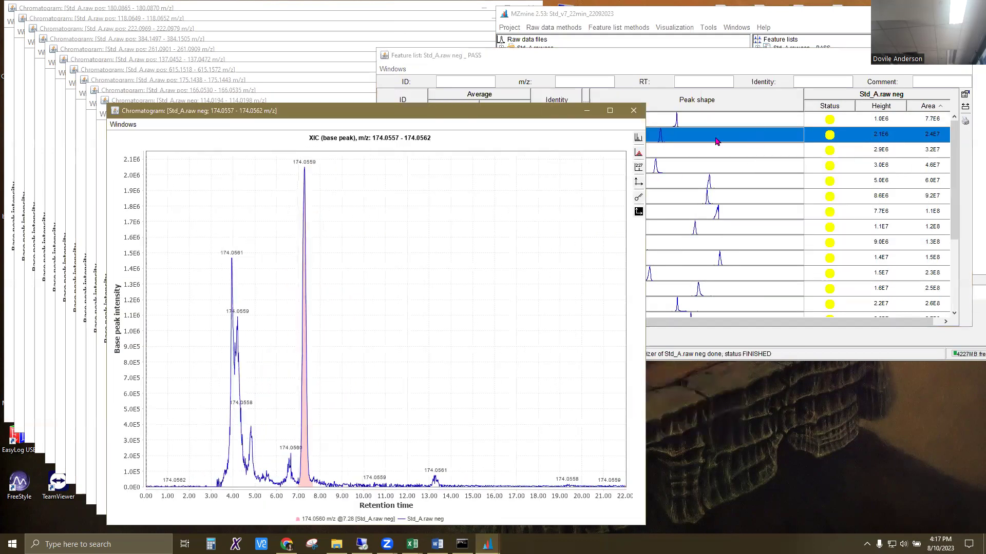
right_click(720, 137)
click(760, 228)
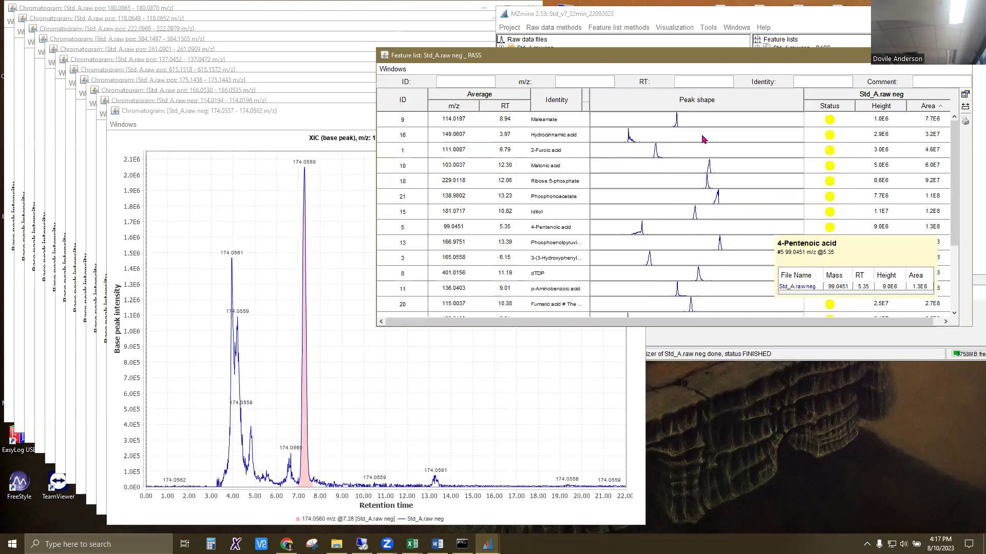
- Show the quick base peak XIC of Hydrocinnamic acid to check its peak shape
right_click(703, 139)
mouse_move(719, 140)
click(811, 140)
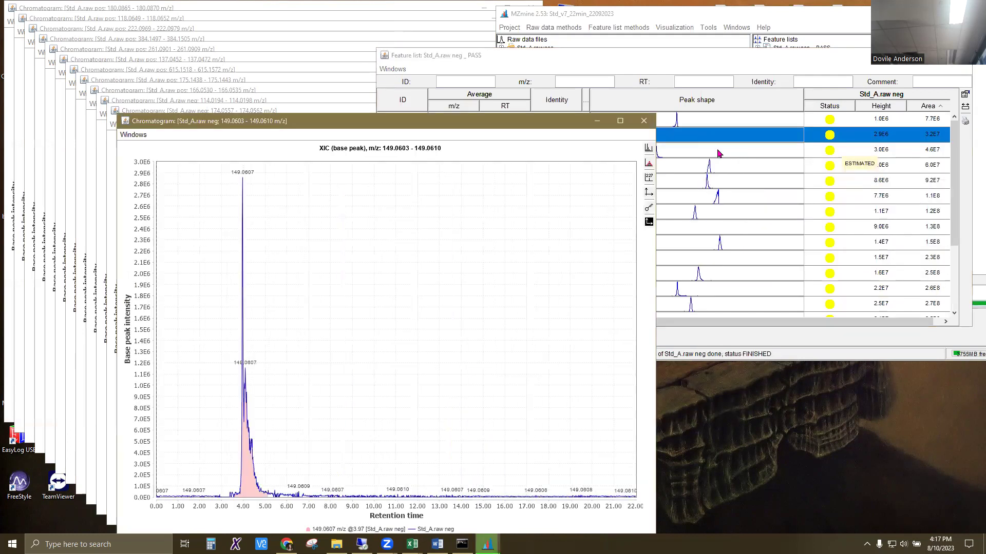
- Check 2-Furoic acid's quick base peak XIC and delete its row from the feature list
click(719, 154)
right_click(718, 154)
mouse_move(729, 159)
click(842, 161)
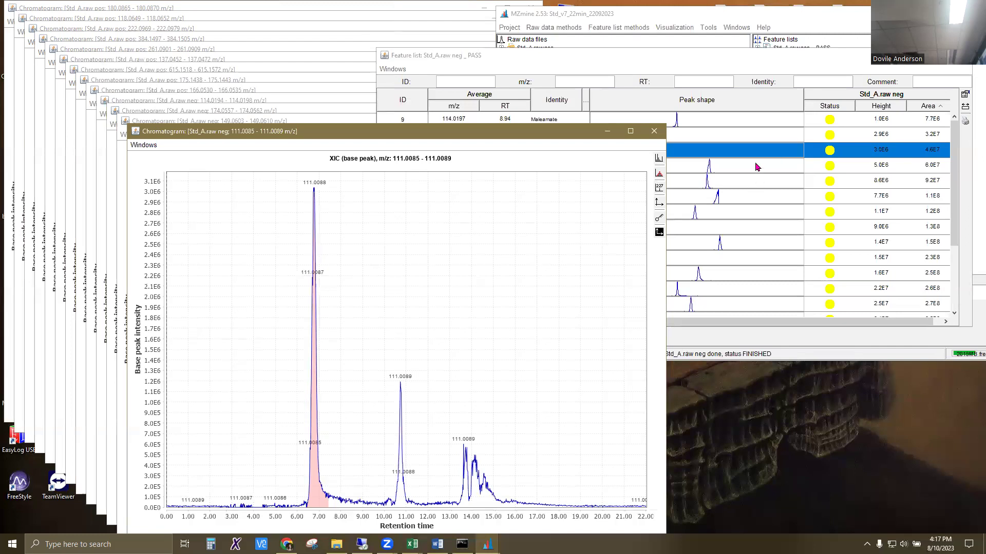
right_click(717, 150)
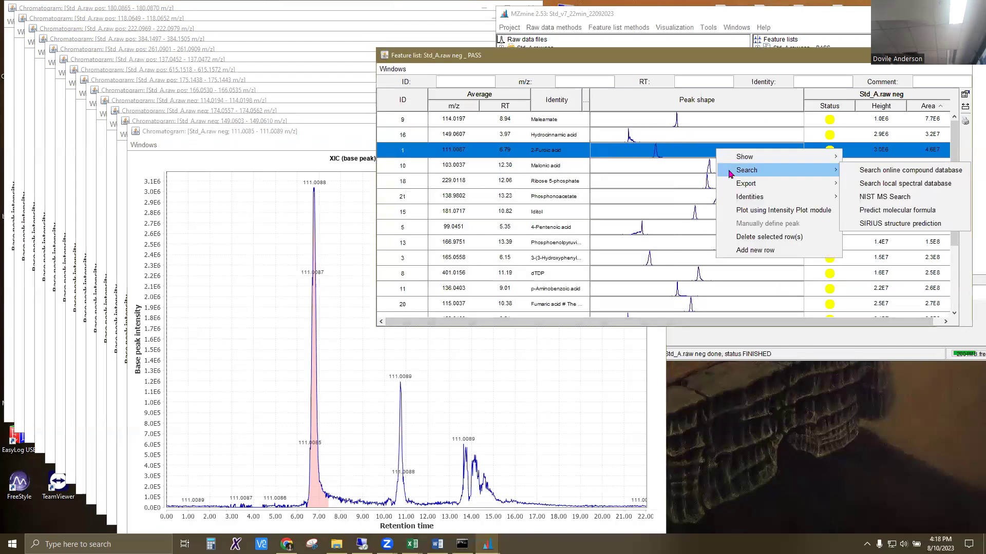
click(761, 237)
- Show the quick base peak XICs of Malonic acid, Ribose 5-phosphate and Phosphonoacetate to check their peaks
click(731, 151)
right_click(732, 150)
click(872, 158)
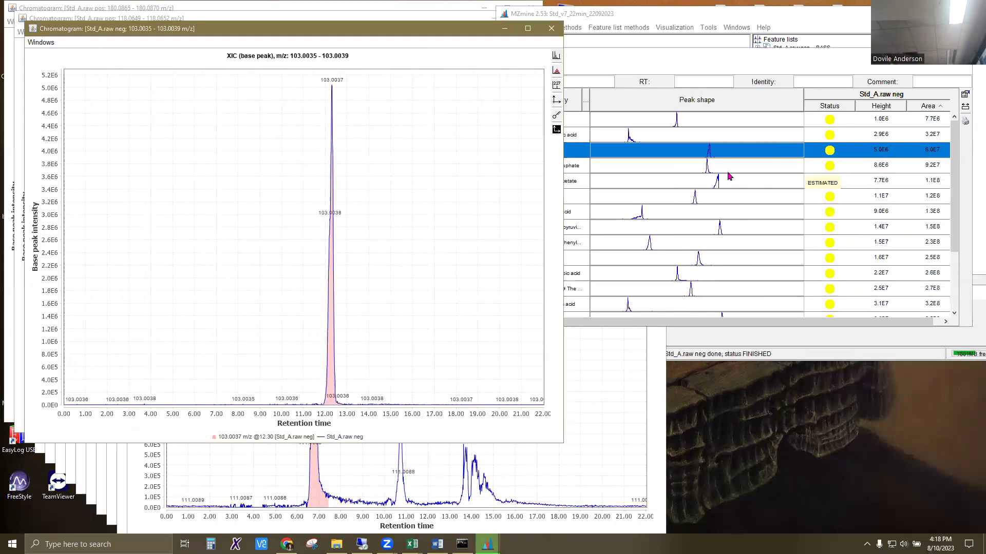
right_click(737, 168)
click(893, 167)
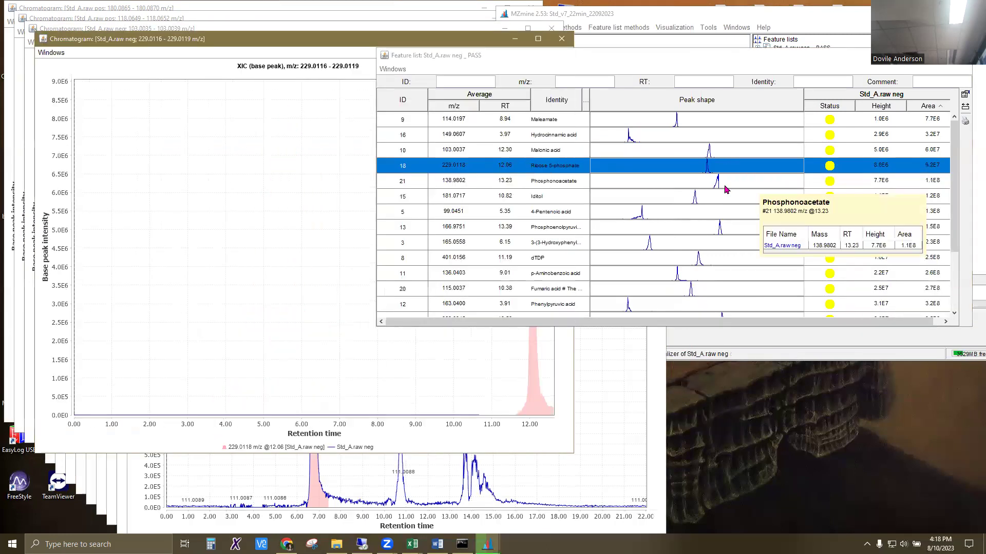
right_click(718, 183)
mouse_move(772, 185)
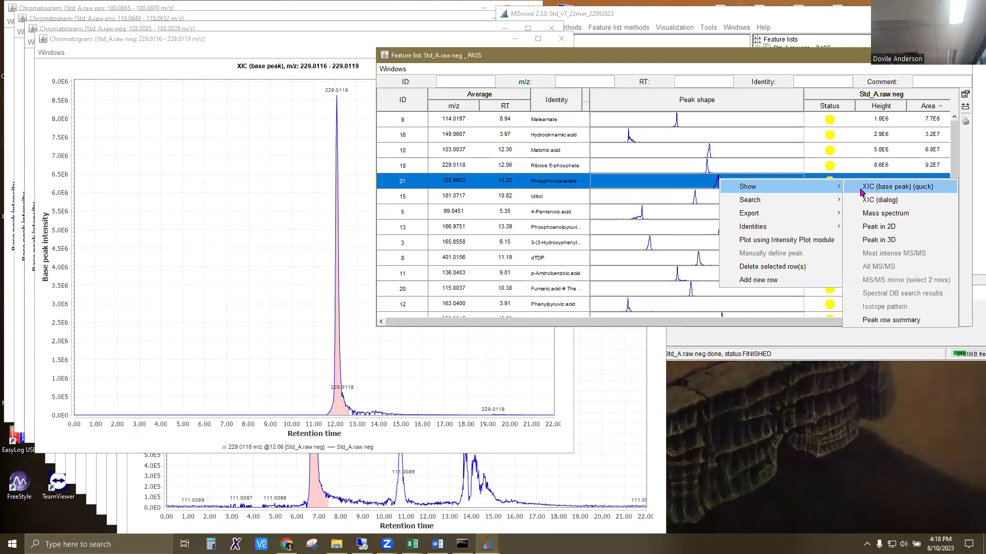
click(872, 186)
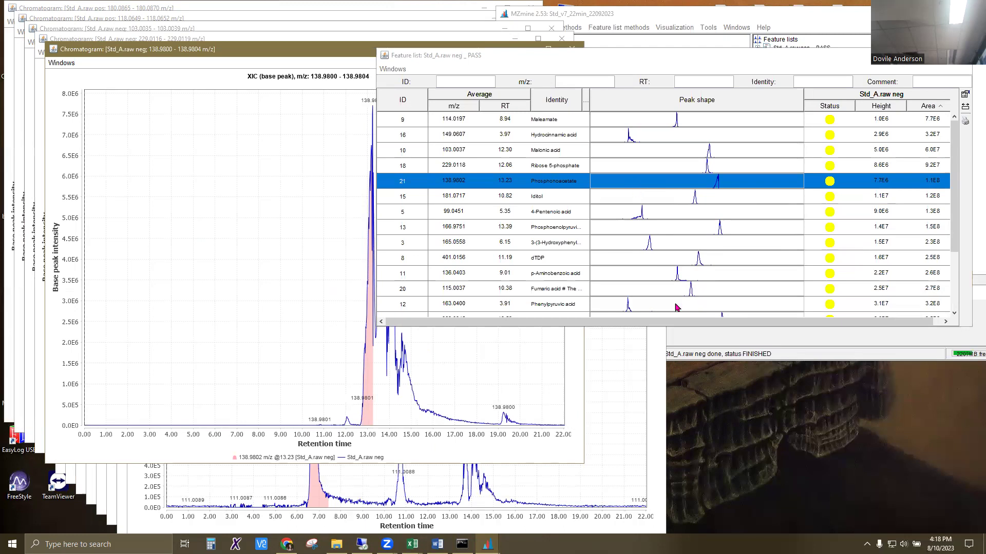
- Show Iditol's quick base peak XIC and shrink its chromatogram window so that it fits beside the feature list
right_click(725, 195)
mouse_move(732, 202)
click(834, 204)
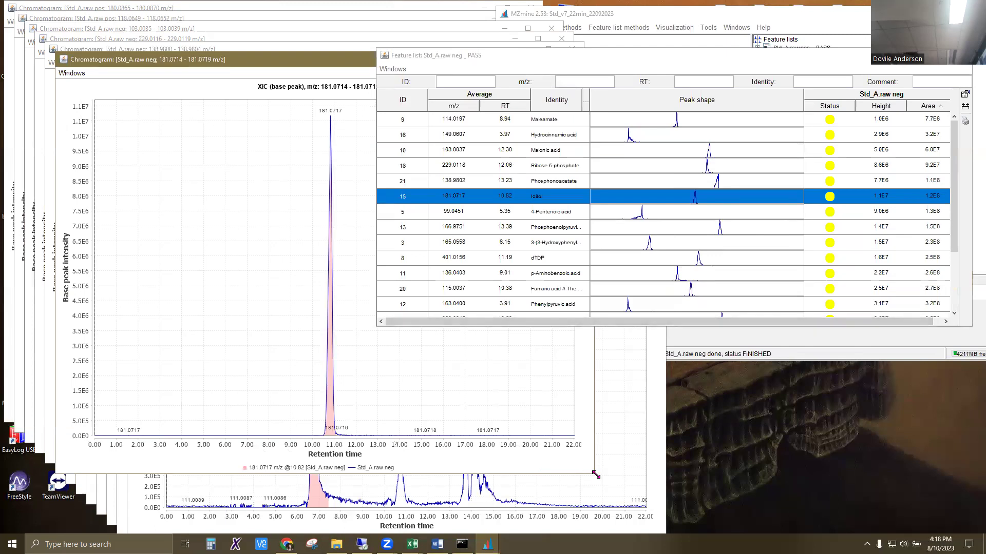
drag(595, 475, 367, 241)
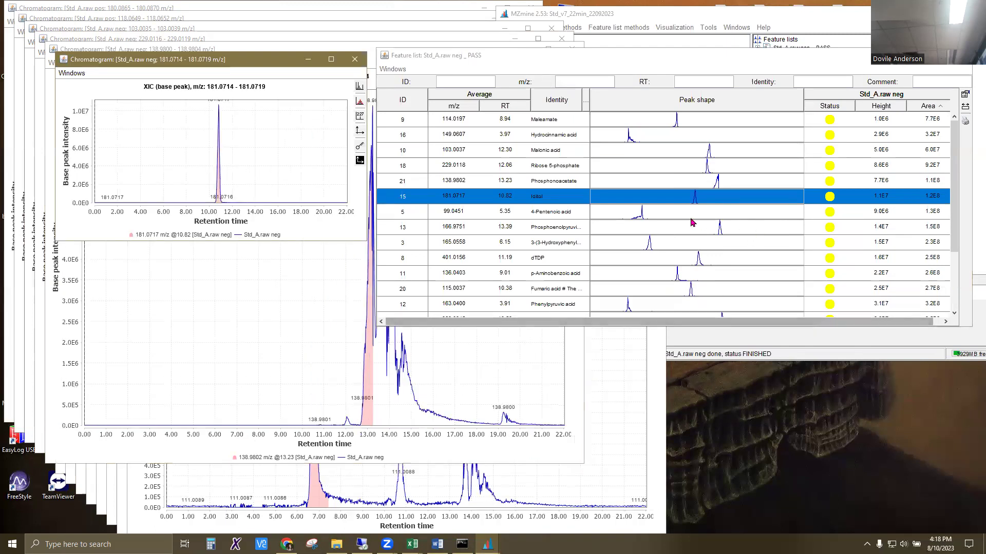
- Show the quick base peak XICs of 4-Pentenoic acid and the m/z 135.0451 feature to check their peak shapes
right_click(714, 213)
mouse_move(770, 220)
click(855, 220)
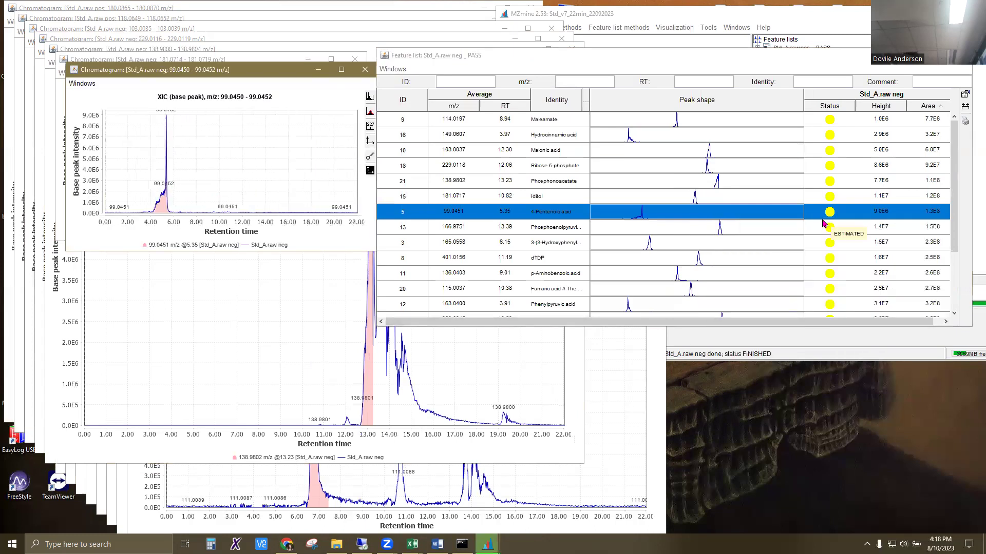
scroll(710, 236, down, 2)
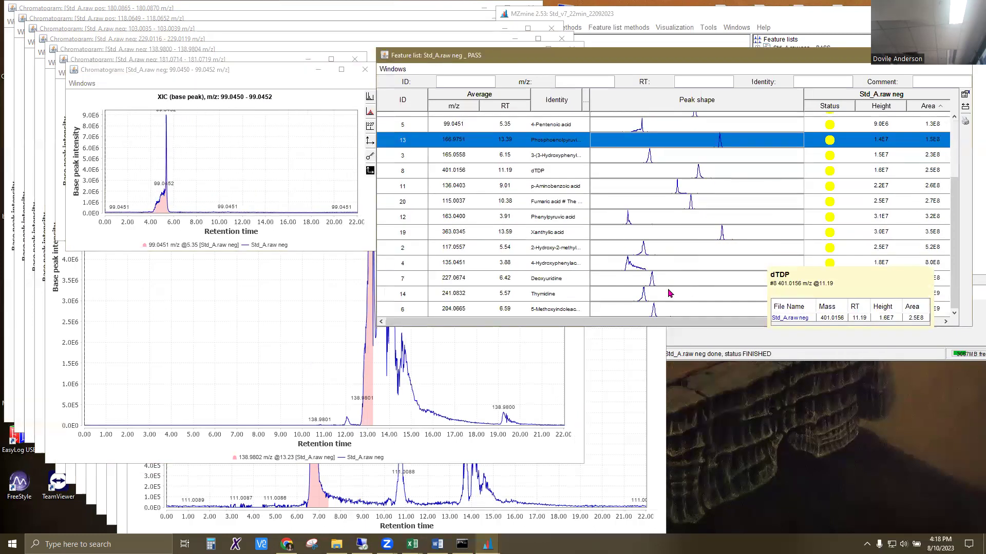
click(697, 267)
right_click(645, 262)
mouse_move(719, 263)
click(801, 263)
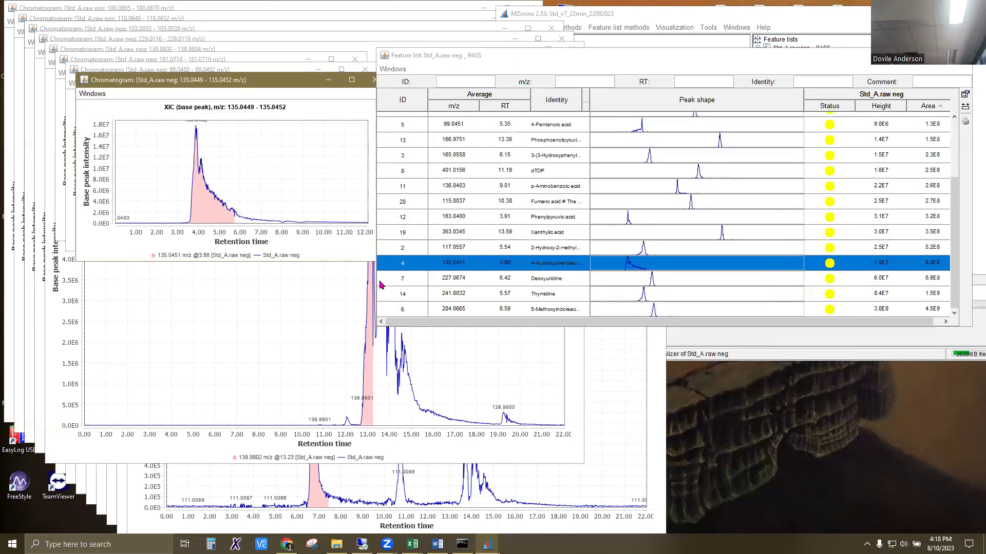
- Close the Std_A.raw neg _PASS feature list and open Std_A.raw pos __REVIEW
click(674, 286)
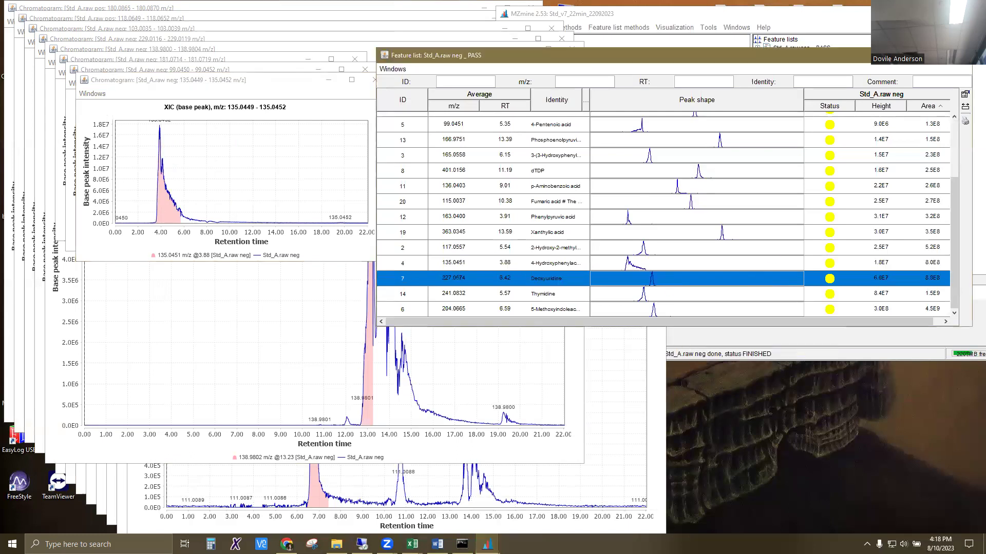
click(961, 55)
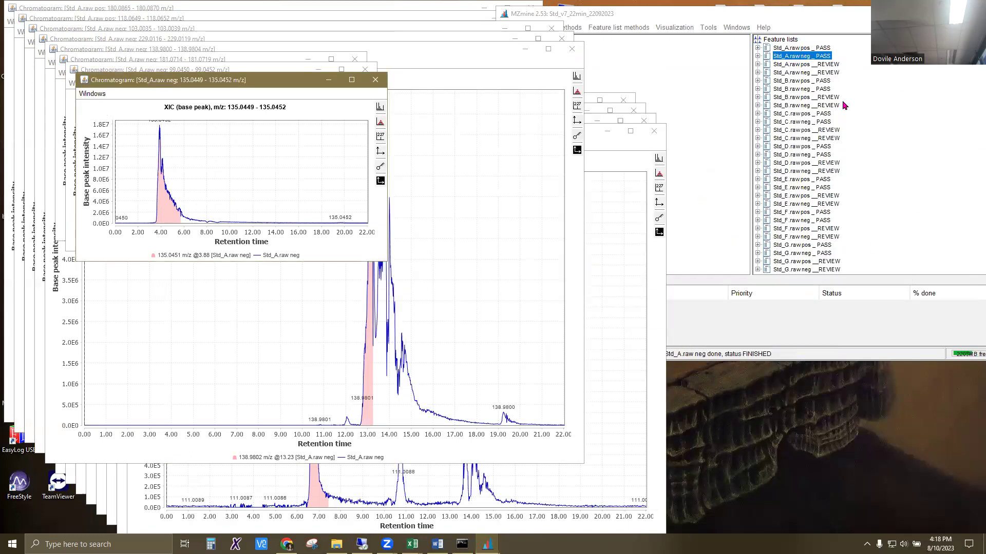
double_click(828, 66)
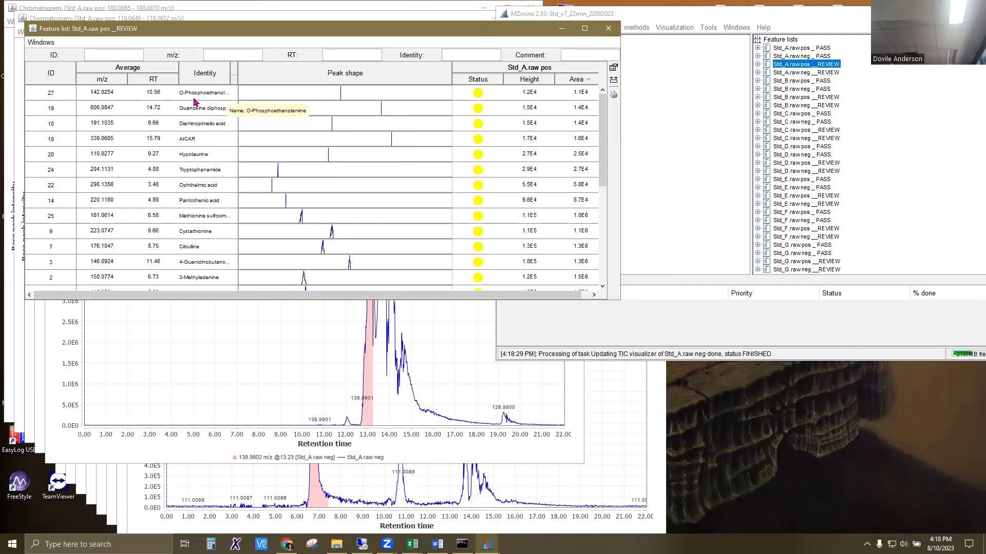
- Delete the nine smallest-area rows of the review list, from O-Phosphoethanolamine through the m/z 181.0614 feature
drag(393, 95, 395, 213)
right_click(393, 211)
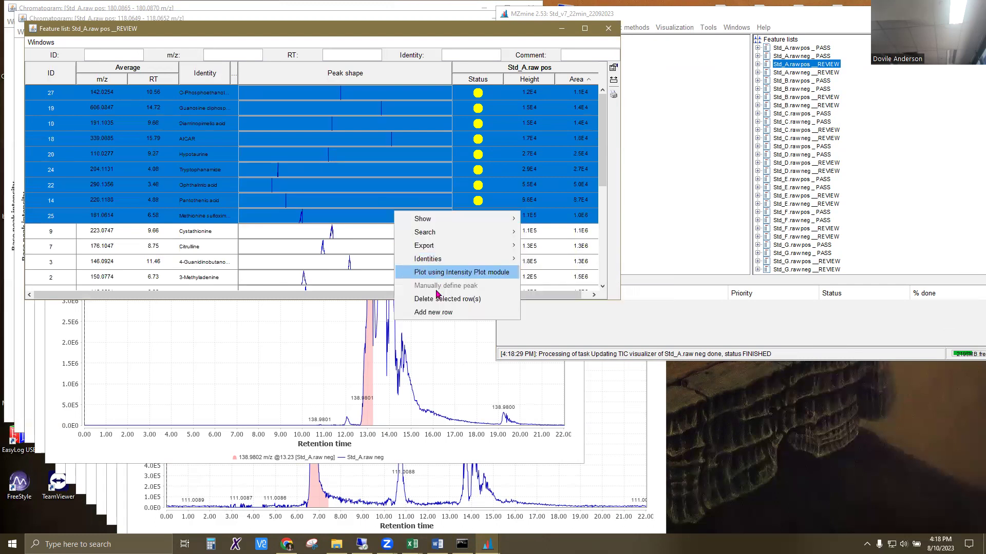
click(454, 294)
- Show Cystathionine's quick base peak XIC and move the review list aside so the chromatogram can be viewed
click(349, 94)
right_click(349, 94)
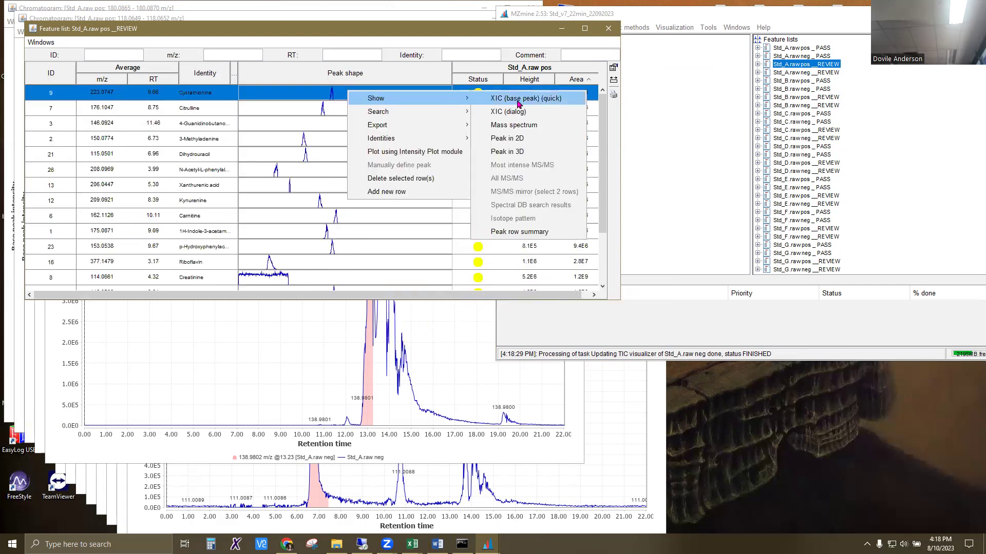
click(518, 101)
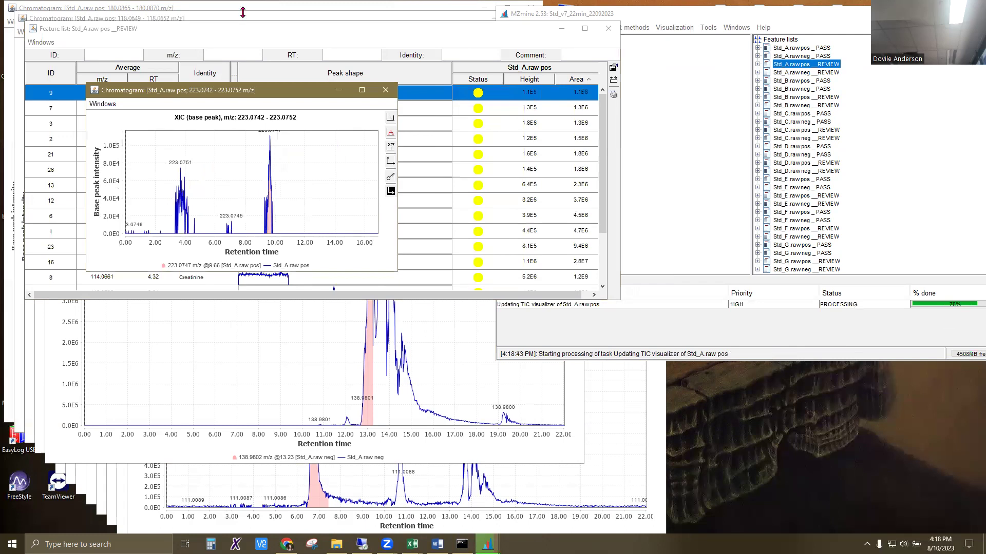
click(251, 29)
drag(253, 34, 611, 39)
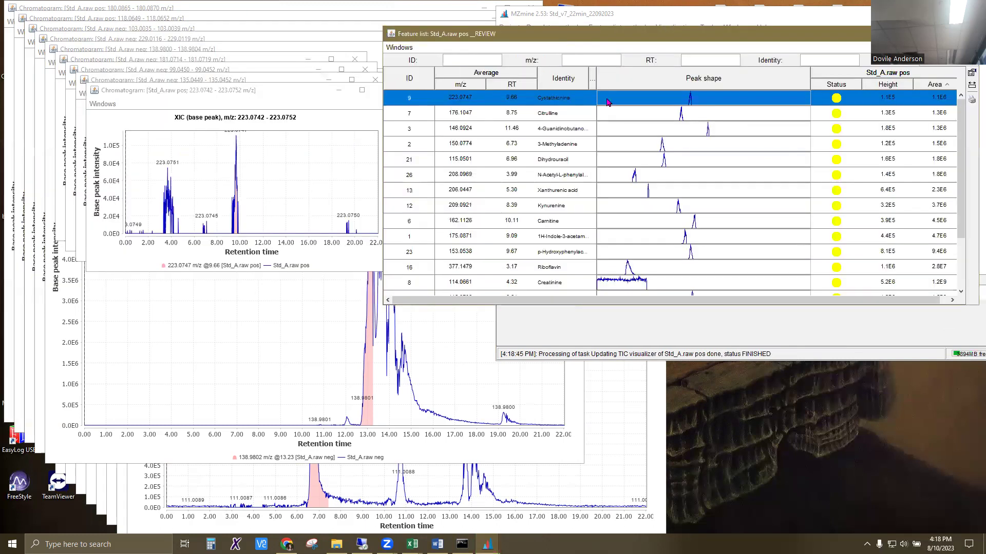
- Show the quick base peak XICs of Citrulline and the m/z 146.0924 feature to check their peaks
click(660, 113)
right_click(660, 112)
mouse_move(718, 114)
click(828, 118)
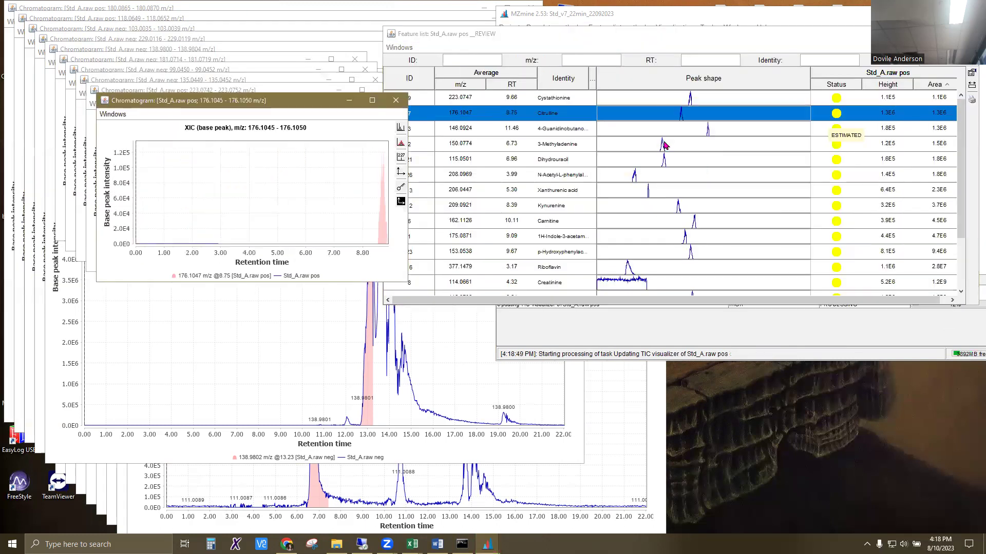
click(706, 128)
right_click(707, 128)
mouse_move(777, 132)
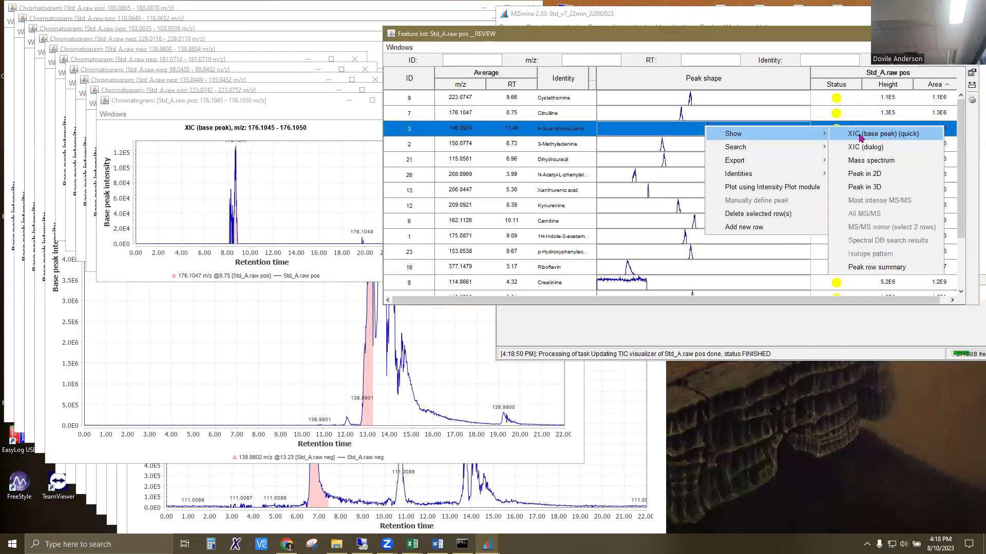
click(842, 132)
- Show the quick base peak XICs of 3-Methyladenine, Dihydrouracil and the m/z 208.0969 feature
click(717, 147)
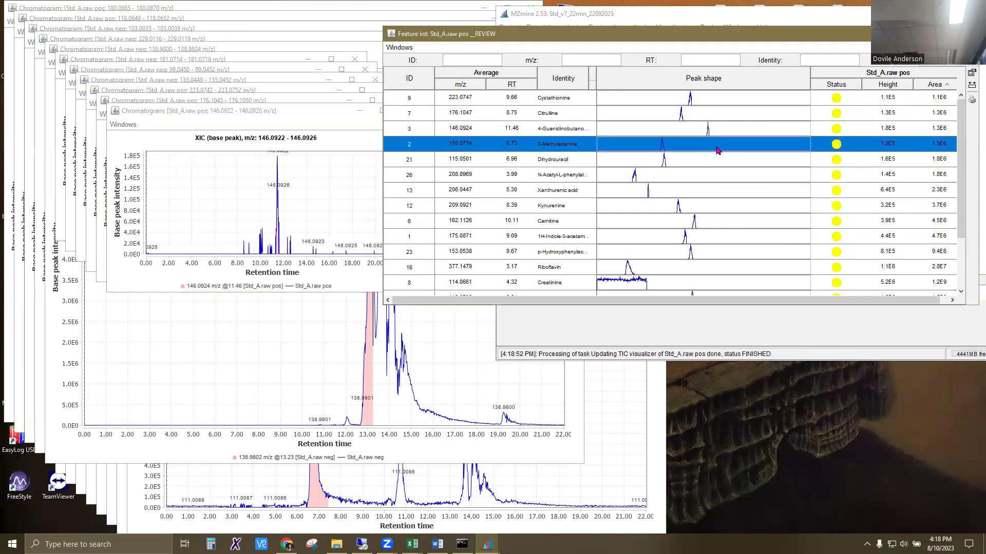
right_click(716, 147)
mouse_move(808, 155)
click(917, 154)
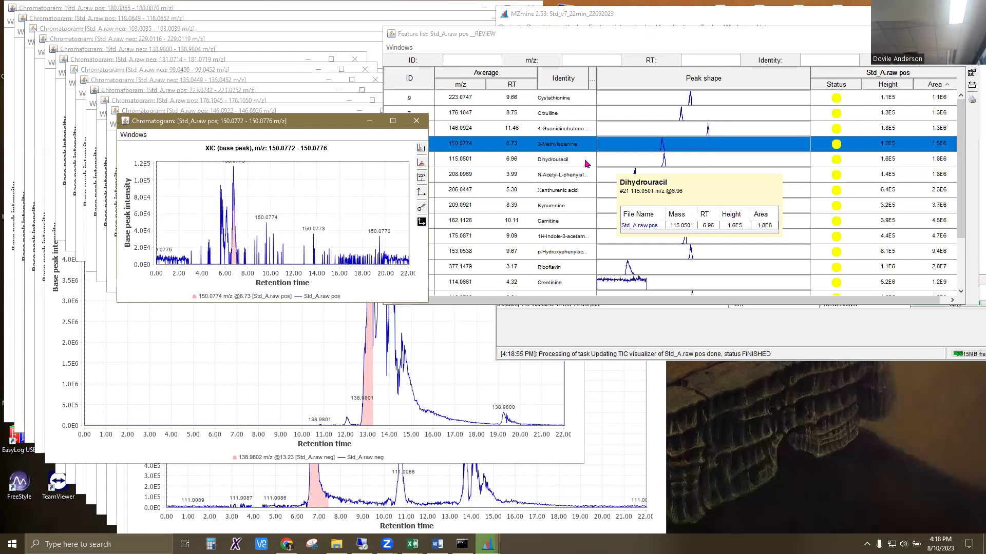
double_click(625, 160)
right_click(625, 159)
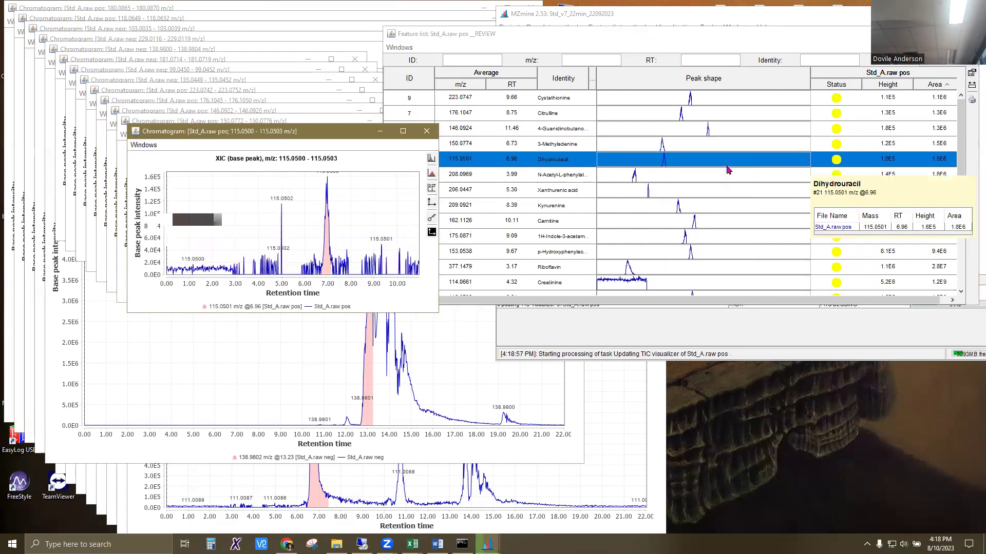
click(696, 175)
right_click(696, 175)
click(862, 183)
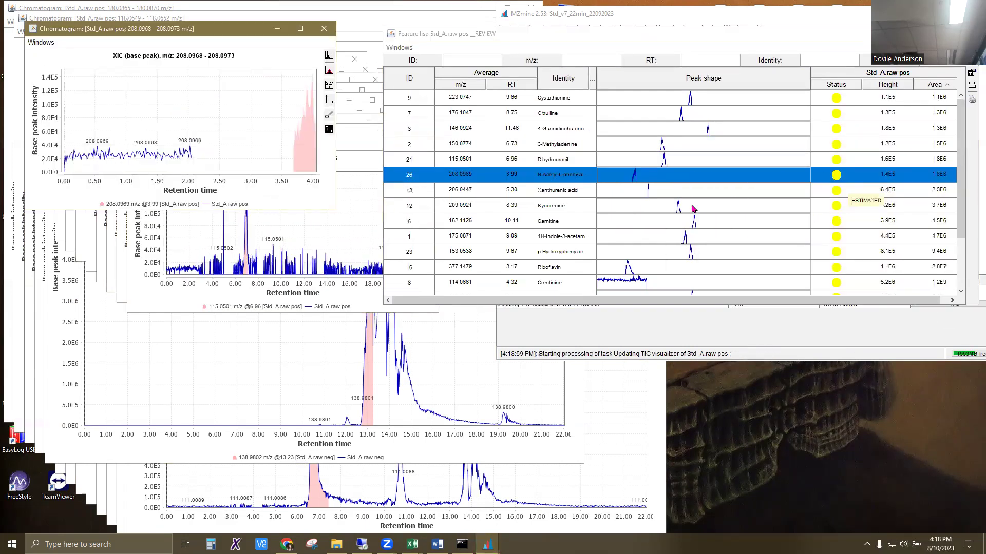
- Delete the six checked rows from Cystathionine through the m/z 208.0969 feature
drag(706, 98, 704, 180)
right_click(704, 181)
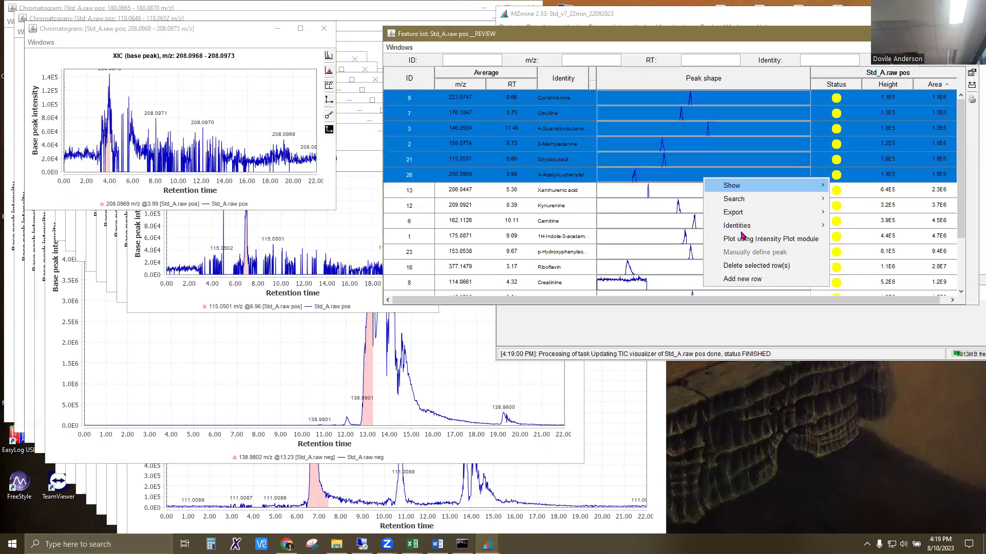
click(742, 267)
- Delete the Creatinine row from the Std_A.raw pos REVIEW feature list
right_click(641, 200)
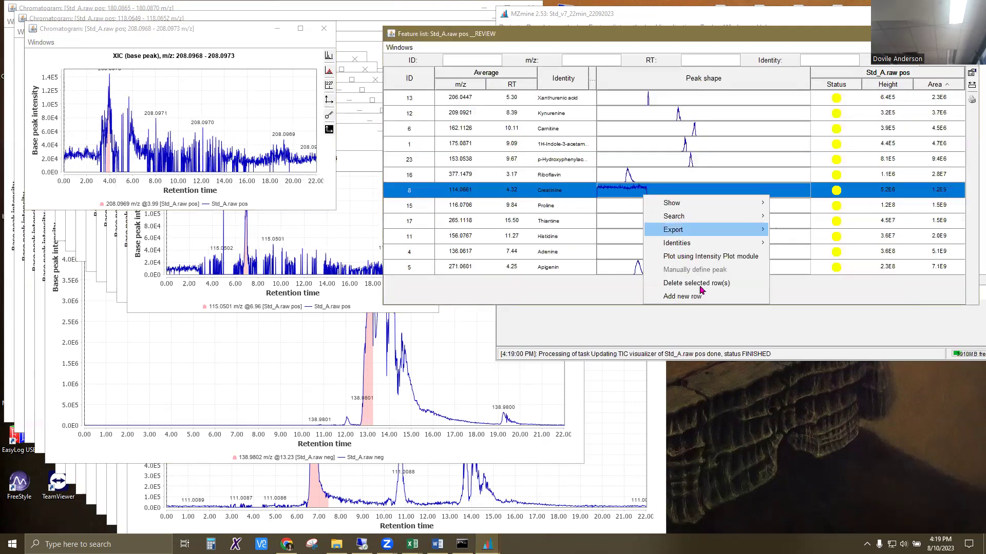
click(704, 288)
- Show the quick base peak XICs of Histidine and Proline to check their peaks
right_click(733, 226)
mouse_move(747, 227)
click(873, 231)
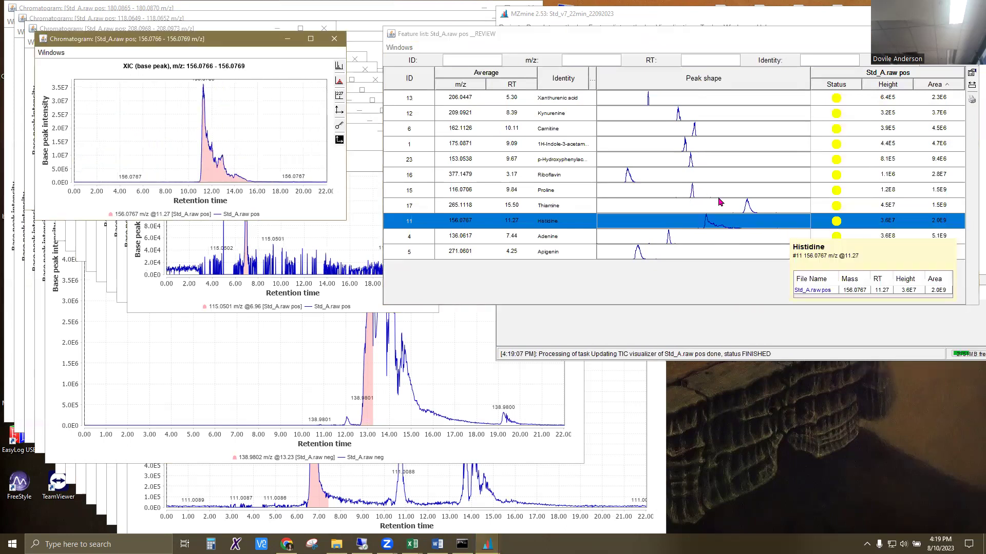
right_click(732, 186)
mouse_move(760, 191)
click(893, 191)
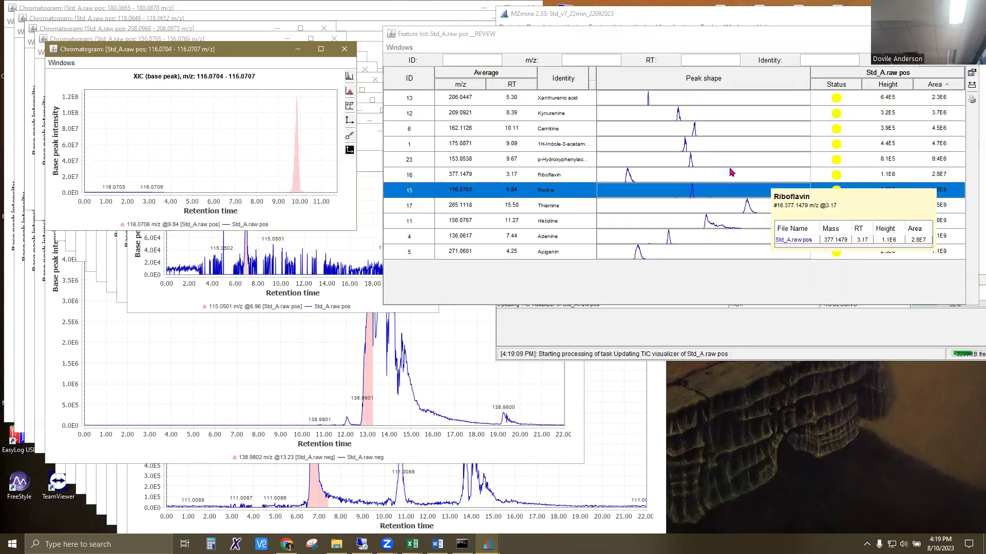
- Show the quick base peak XICs of p-Hydroxyphenylacetic acid and the m/z 175.0871 indole feature
click(749, 159)
right_click(735, 158)
mouse_move(760, 161)
click(904, 160)
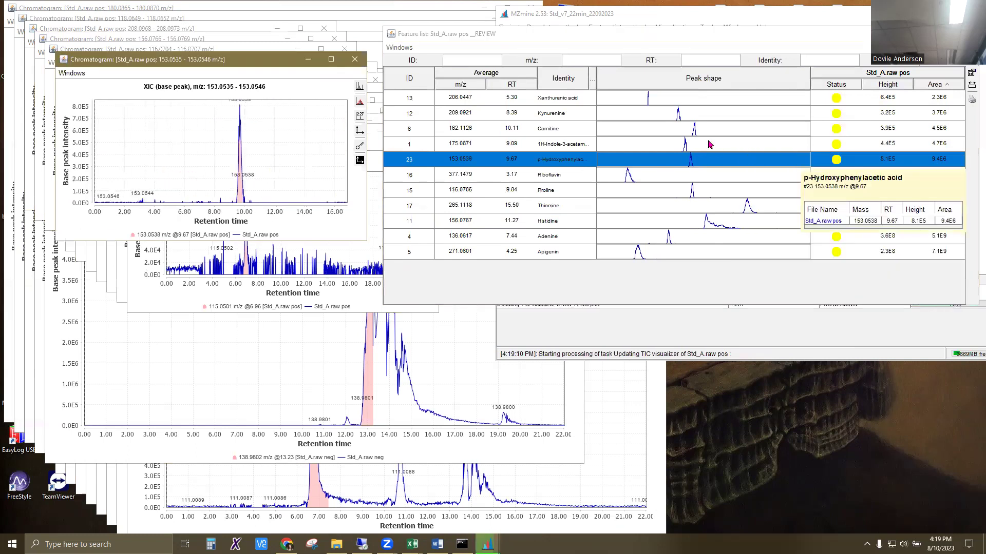
click(667, 144)
right_click(665, 144)
mouse_move(688, 145)
click(832, 146)
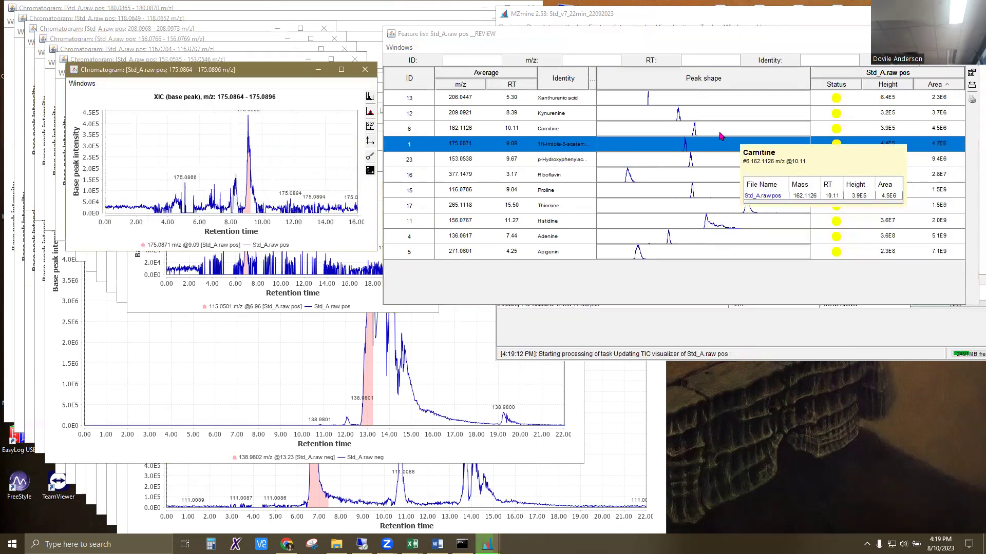
- Delete the four rows from Xanthurenic acid through the m/z 175.0871 feature and close the review list
drag(668, 144, 675, 97)
right_click(672, 129)
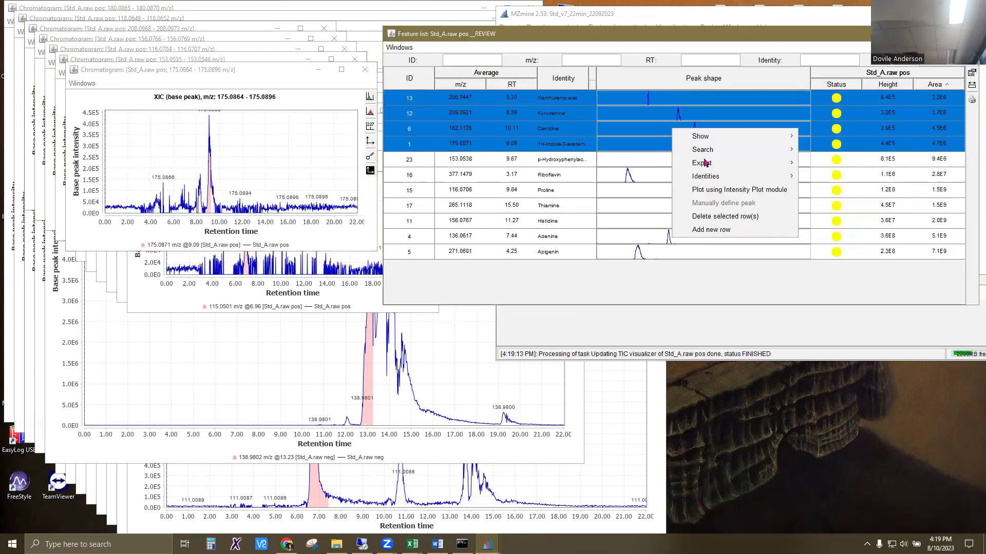
click(725, 216)
click(968, 34)
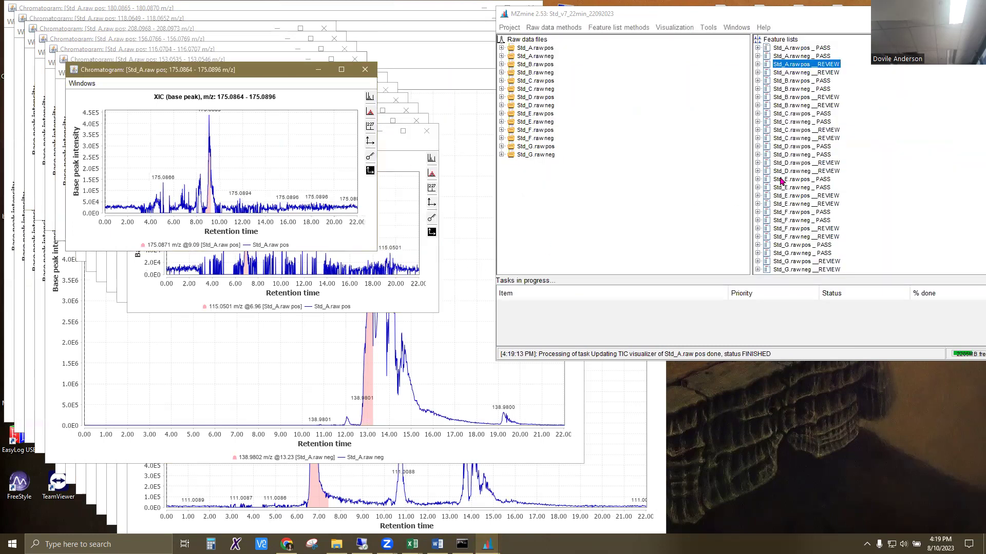
- Save the current MZmine project under its existing name
click(801, 245)
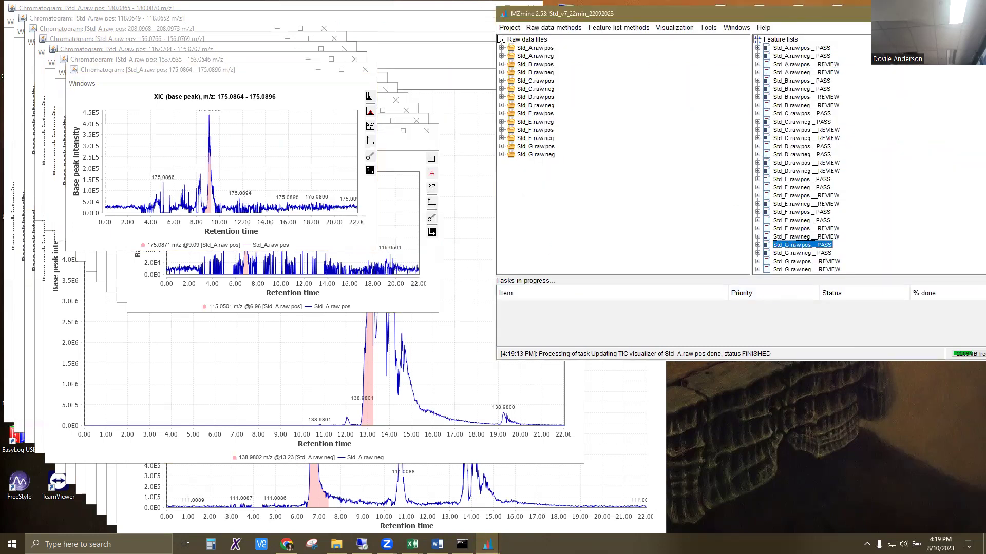
click(487, 92)
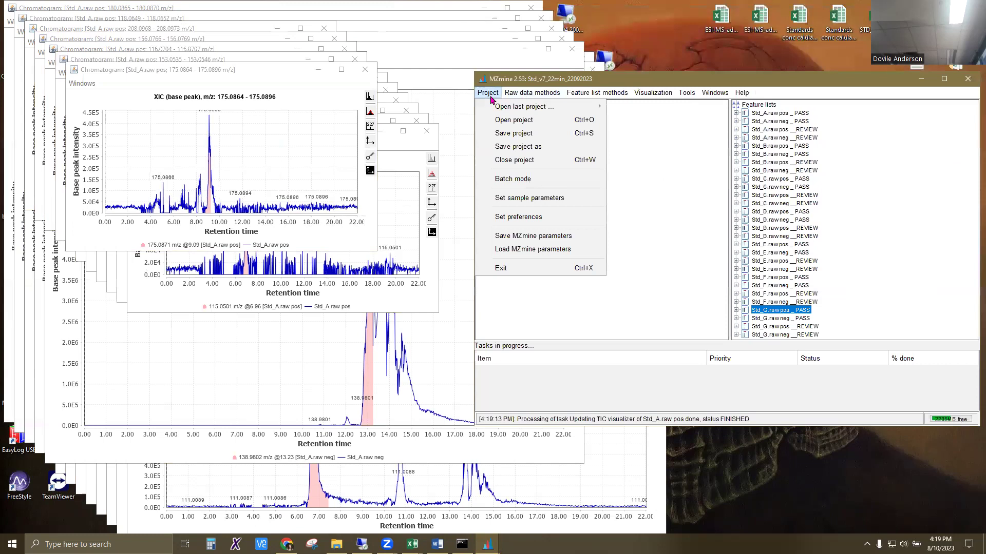
click(529, 133)
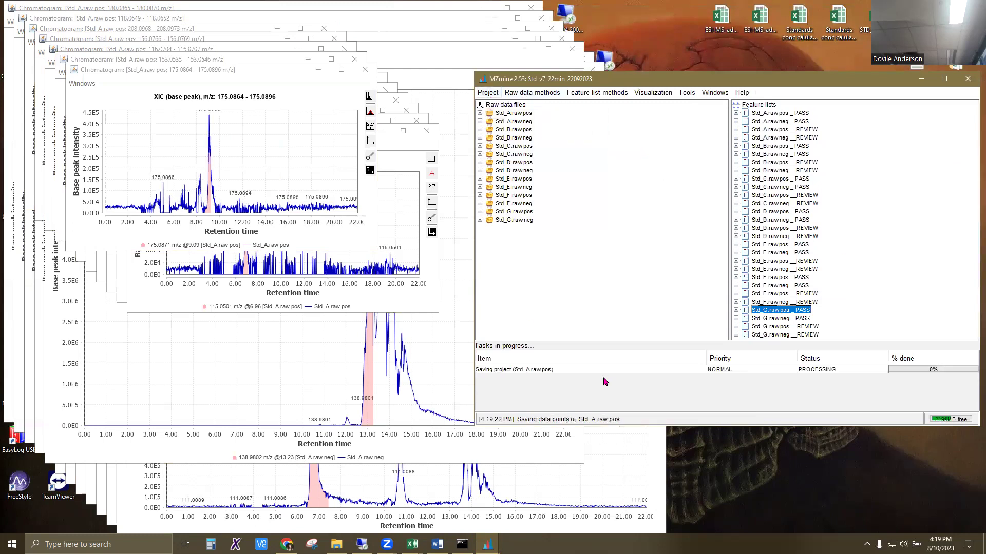
- Close several reviewed XIC chromatogram windows, including those for m/z 175.0871, 153.0538 and 146.0924
click(365, 73)
click(355, 60)
click(374, 79)
click(383, 110)
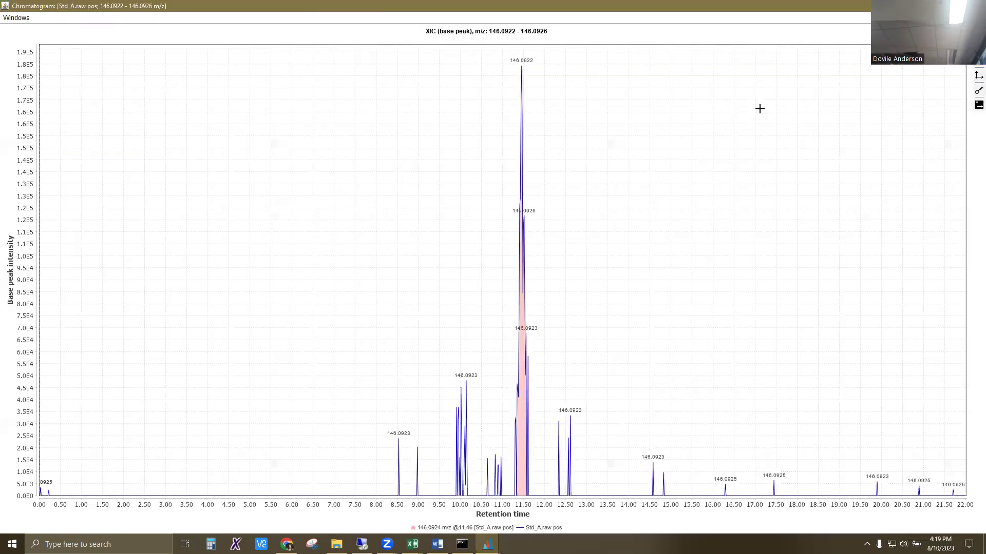
click(973, 5)
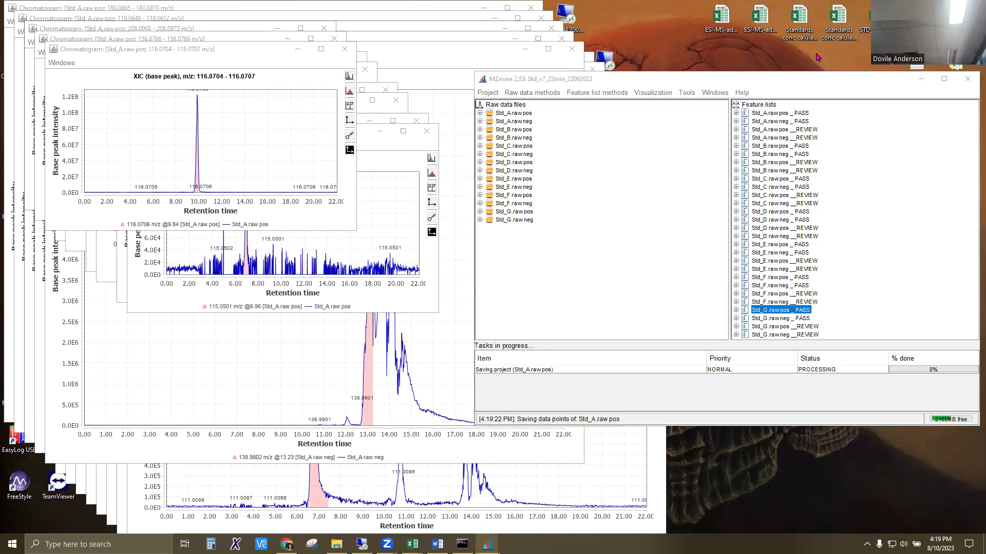
- Switch to the Remote Desktop session, bring up the IDEOM_v23_alpha workbook in a resized window and enable its content
key(alt+Tab)
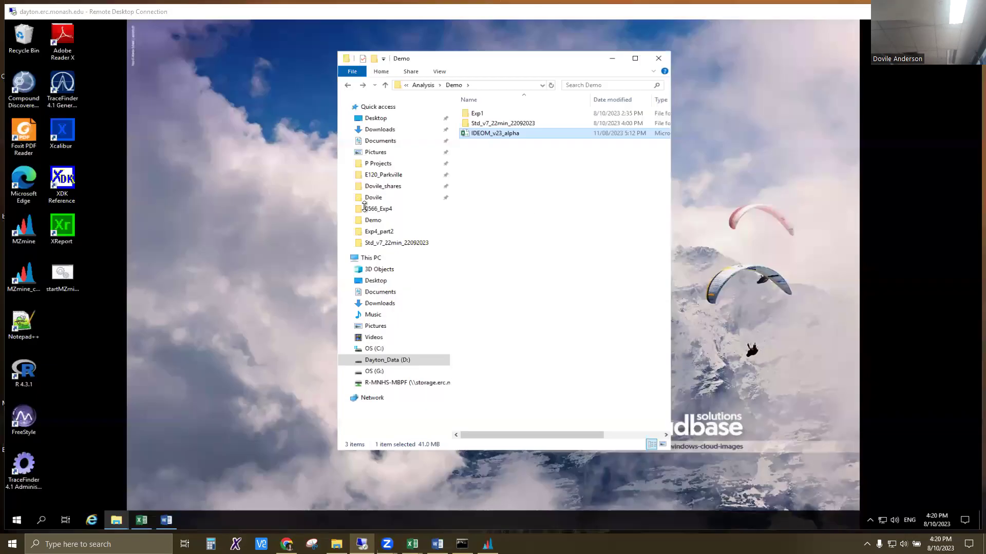
double_click(510, 133)
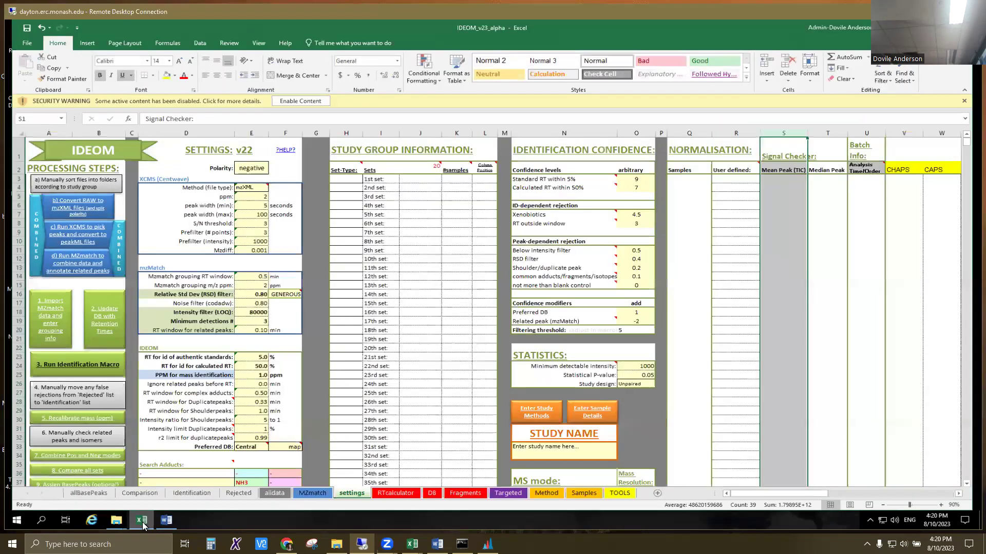
drag(198, 23, 195, 46)
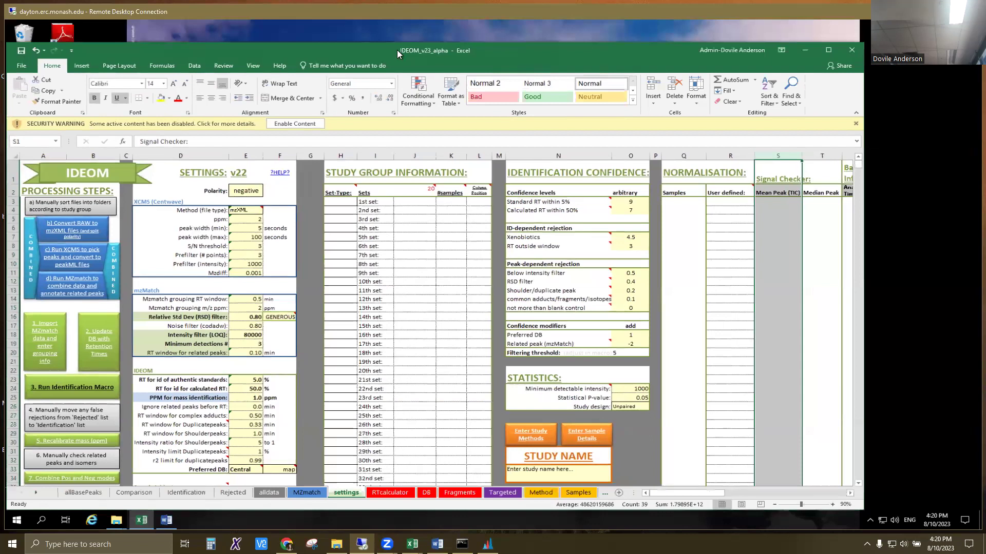
drag(431, 45, 406, 46)
drag(871, 507, 975, 505)
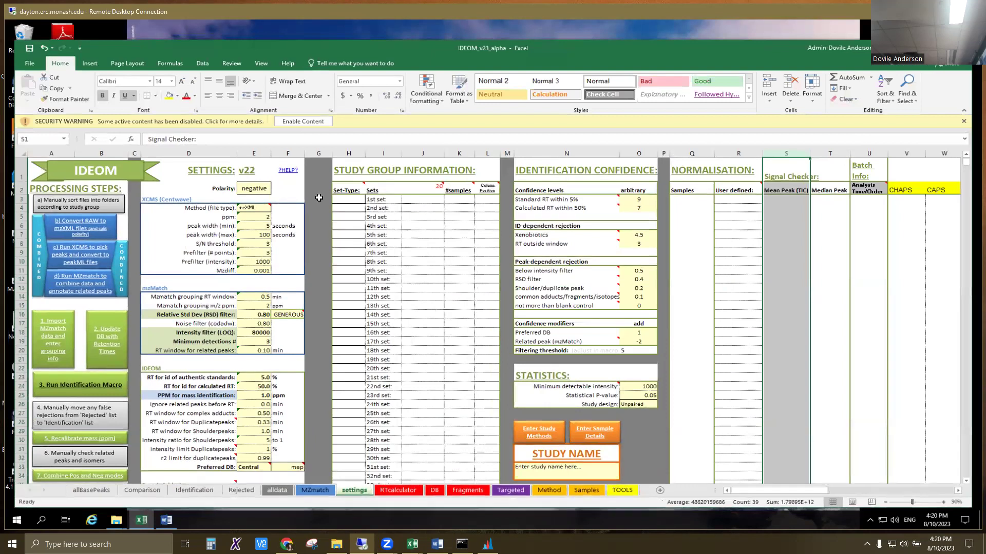
click(310, 122)
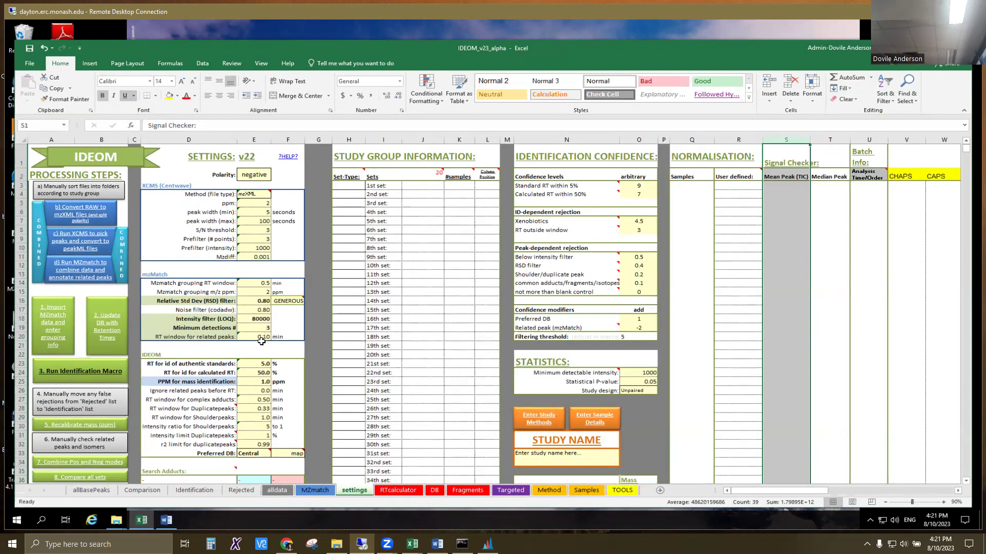
- Examine the mzMatch settings, particularly the intensity filter (LOQ) and the minimum number of detections
drag(257, 280, 257, 337)
click(258, 319)
click(262, 329)
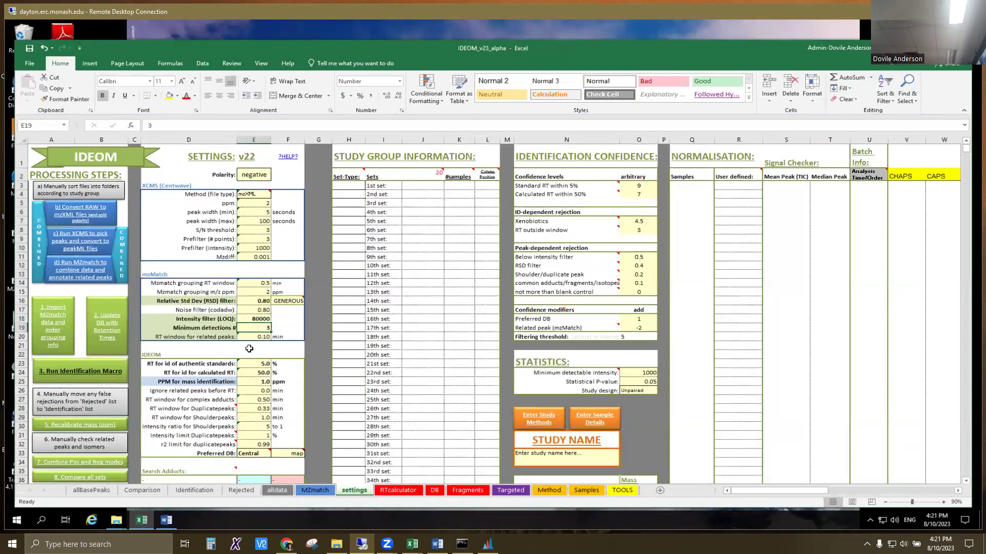
drag(181, 329, 247, 329)
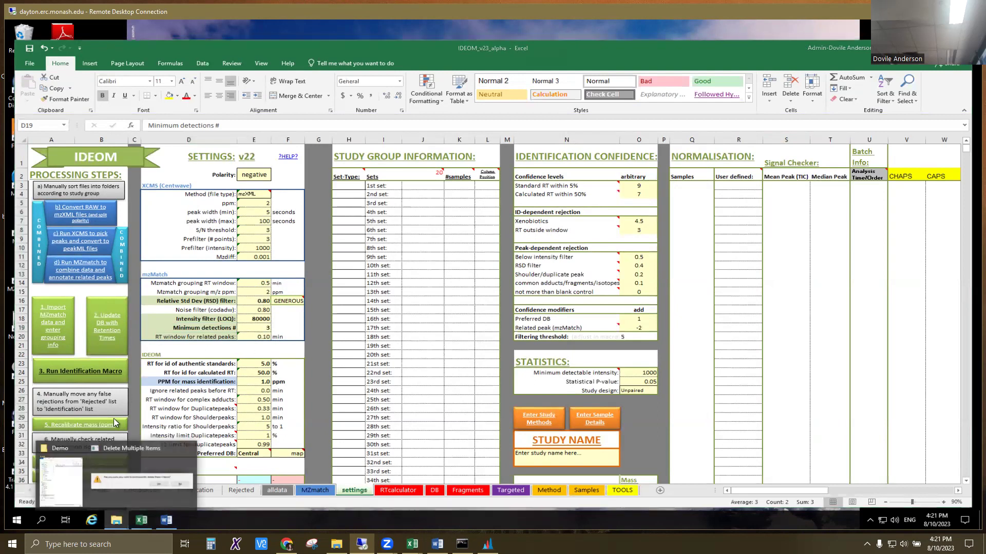
- Inspect the raw files in the Blank, KO and WT group folders of Exp1, then return to the workbook
click(60, 477)
click(482, 113)
double_click(482, 113)
double_click(501, 114)
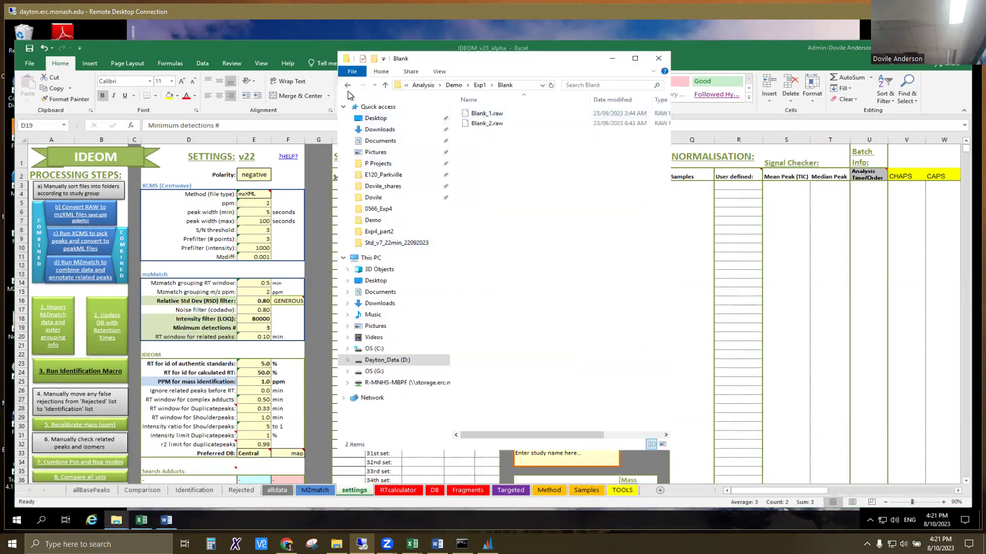
click(347, 85)
double_click(481, 124)
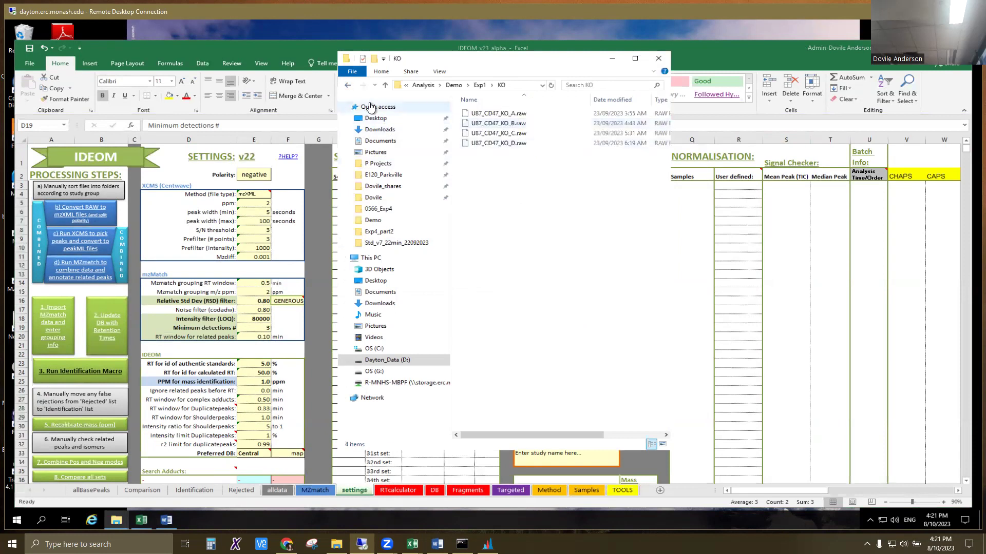
click(348, 85)
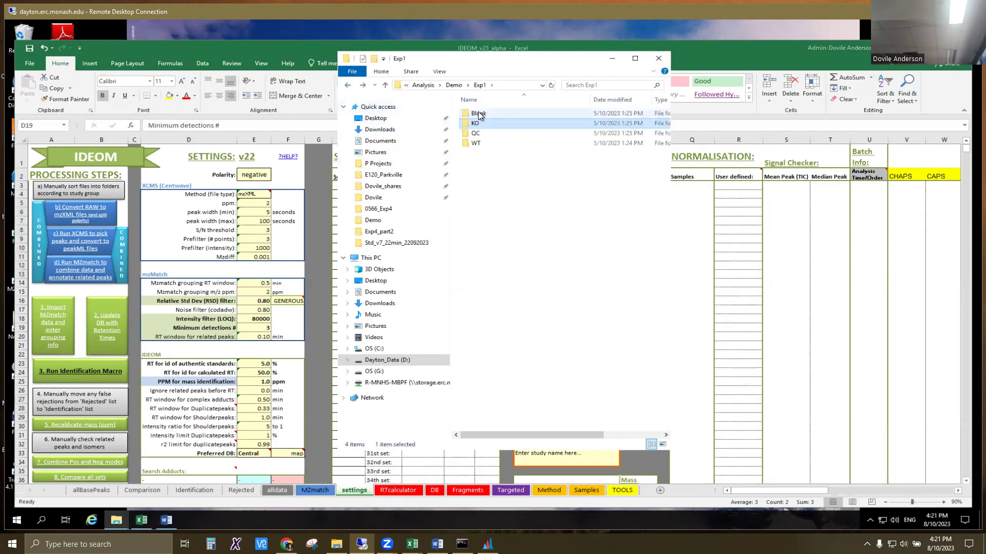
double_click(484, 140)
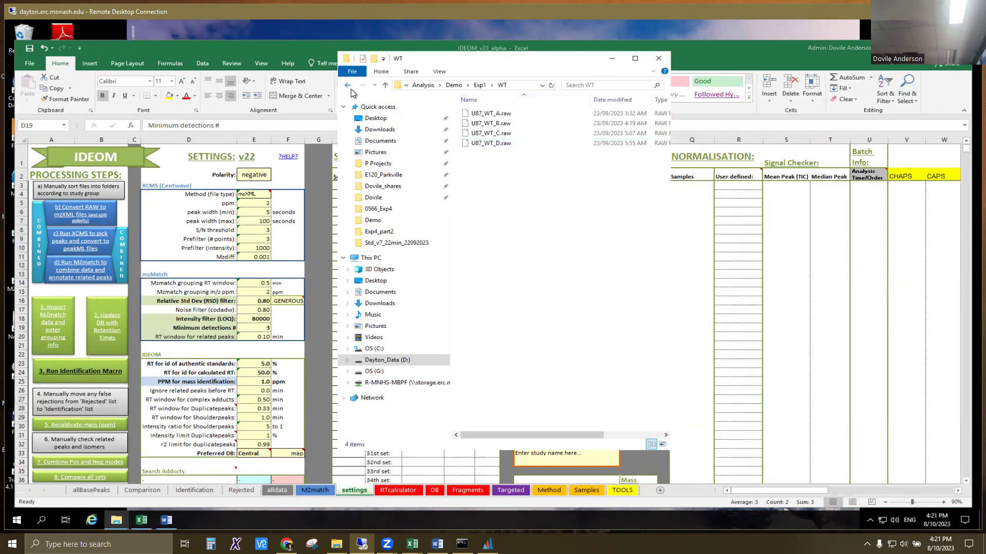
click(349, 86)
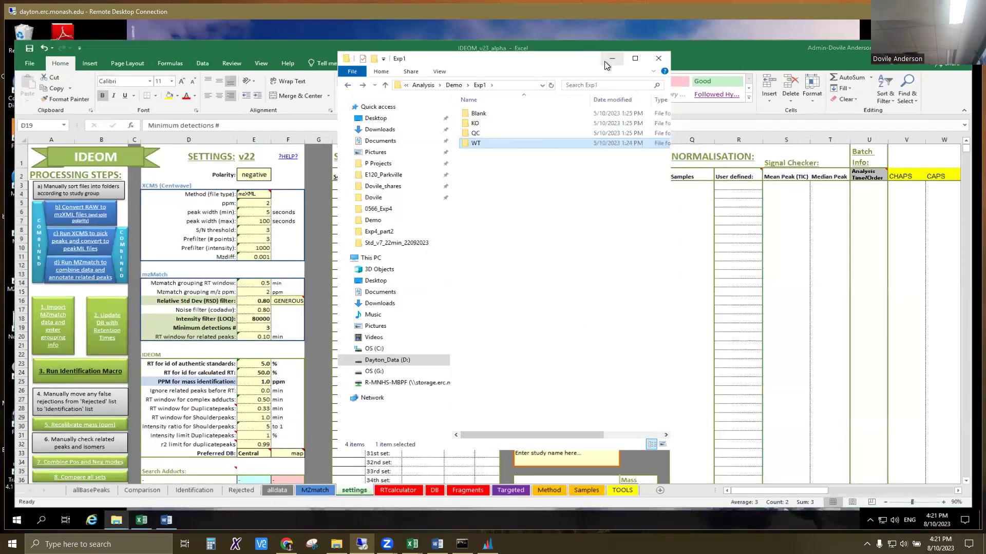
click(611, 60)
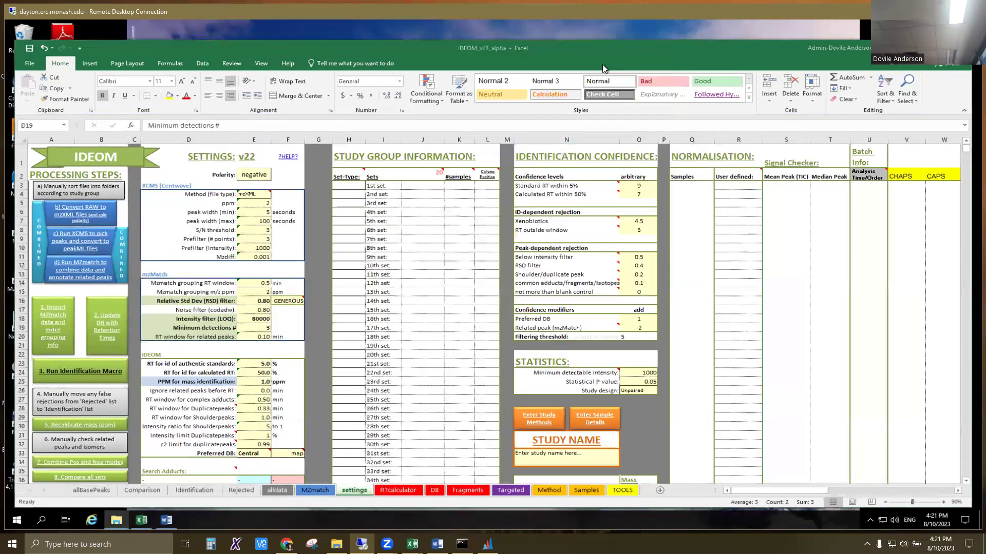
- Run IDEOM's RAW to mzXML conversion with polarity splitting on the Demo\Exp1 folder
click(73, 212)
click(476, 345)
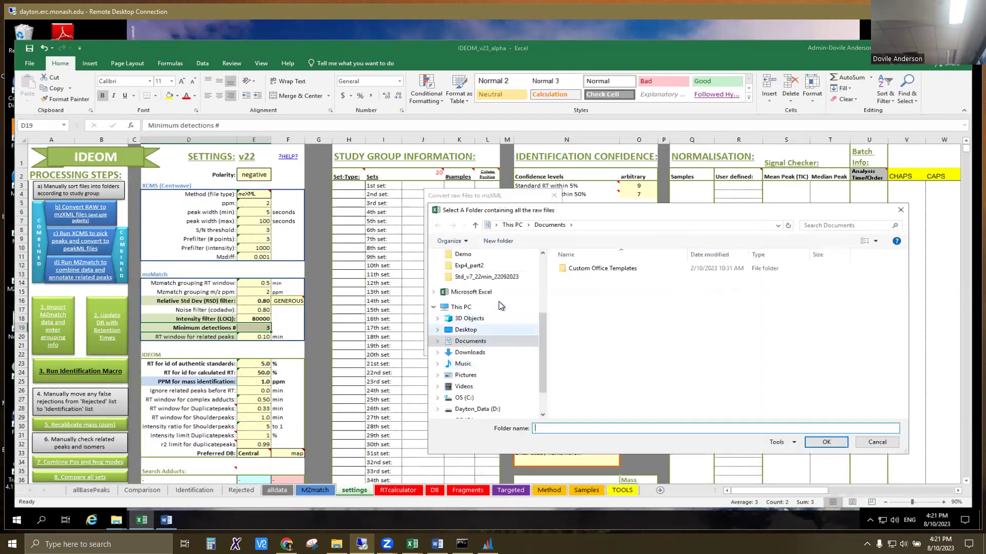
scroll(498, 300, up, 3)
click(482, 345)
double_click(584, 267)
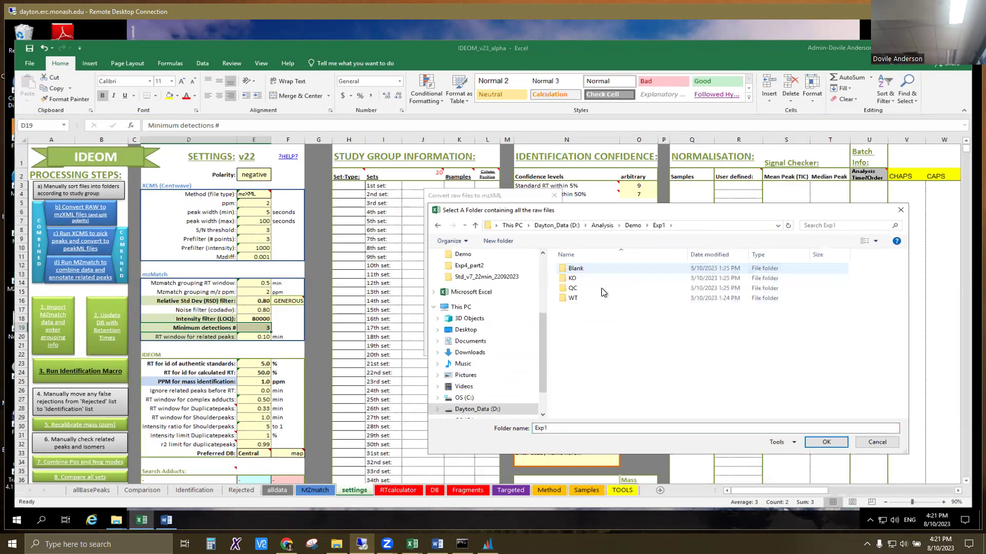
click(824, 439)
click(494, 308)
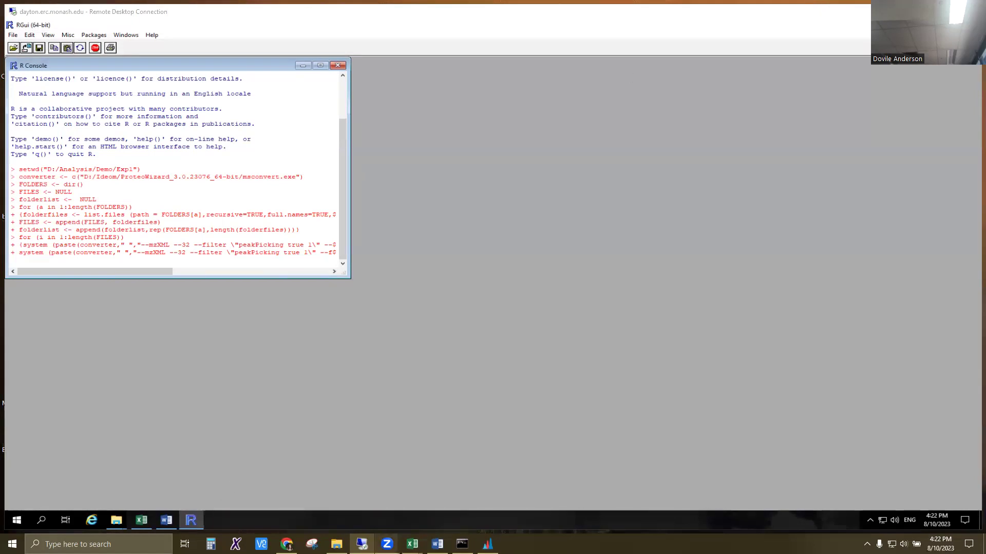
- Check the MZmine project's saving progress on the local desktop and return to the remote session
click(362, 544)
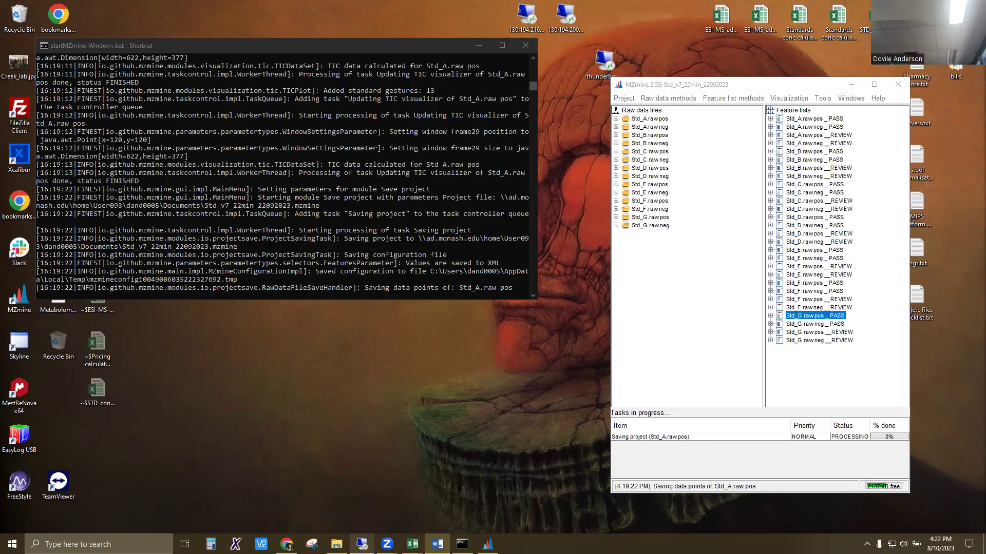
click(362, 543)
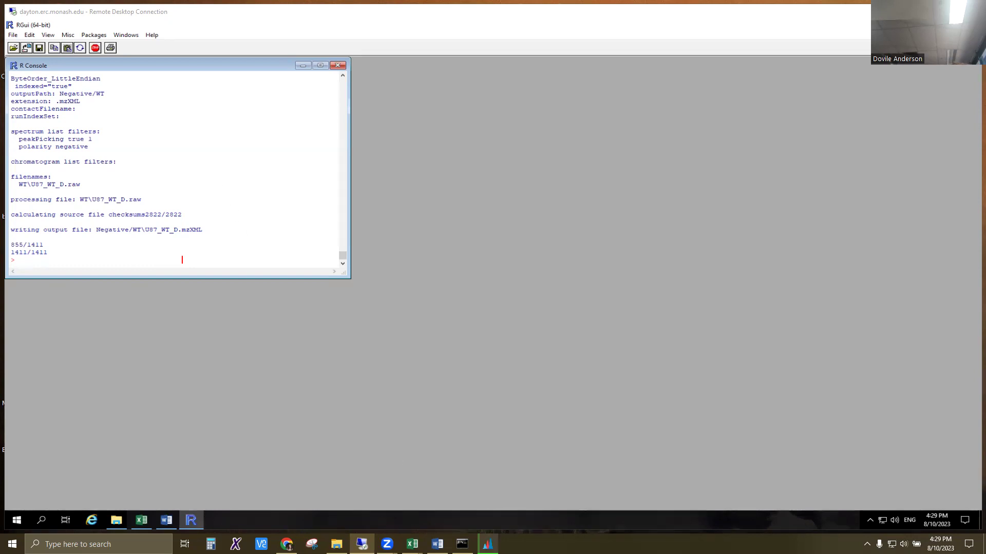
- Quit R with q() without saving the workspace image
text(q())
key(Return)
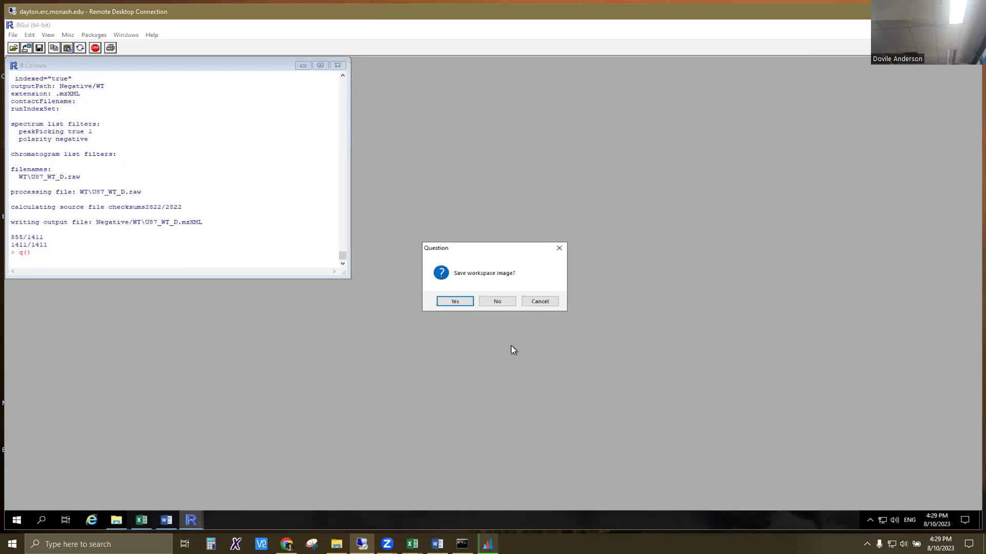
click(496, 303)
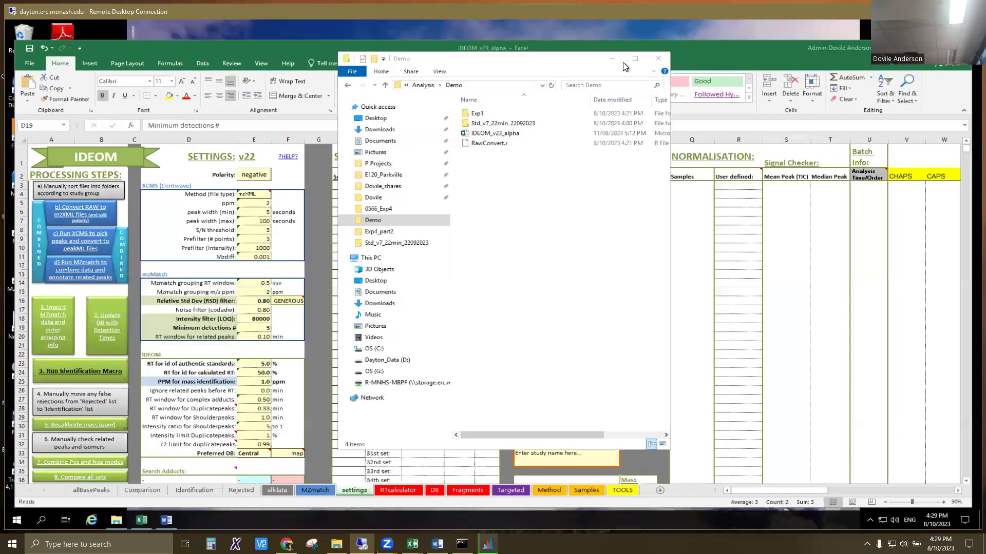
- Inspect the Negative and Positive folders inside Exp1 and their Blank, KO, QC and WT subfolders
double_click(484, 115)
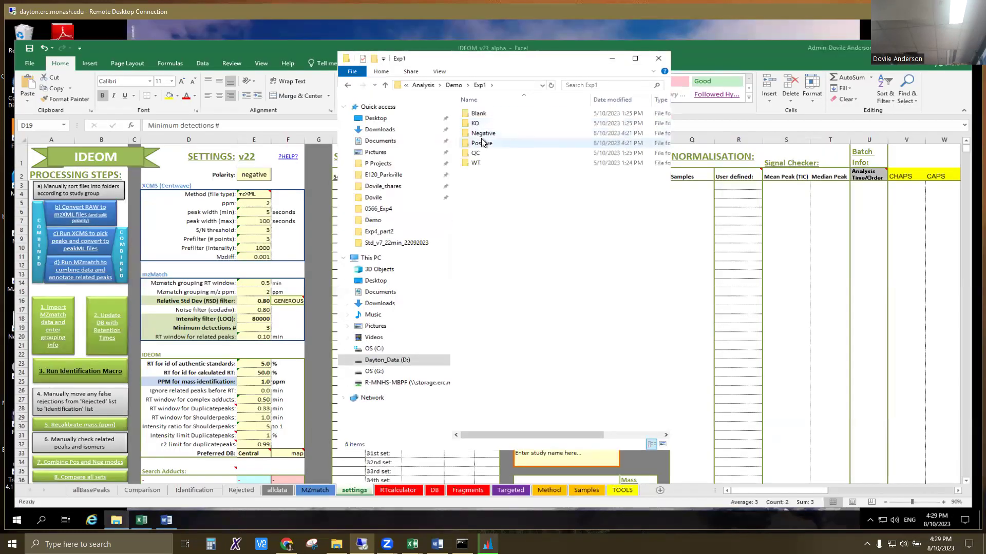
double_click(500, 133)
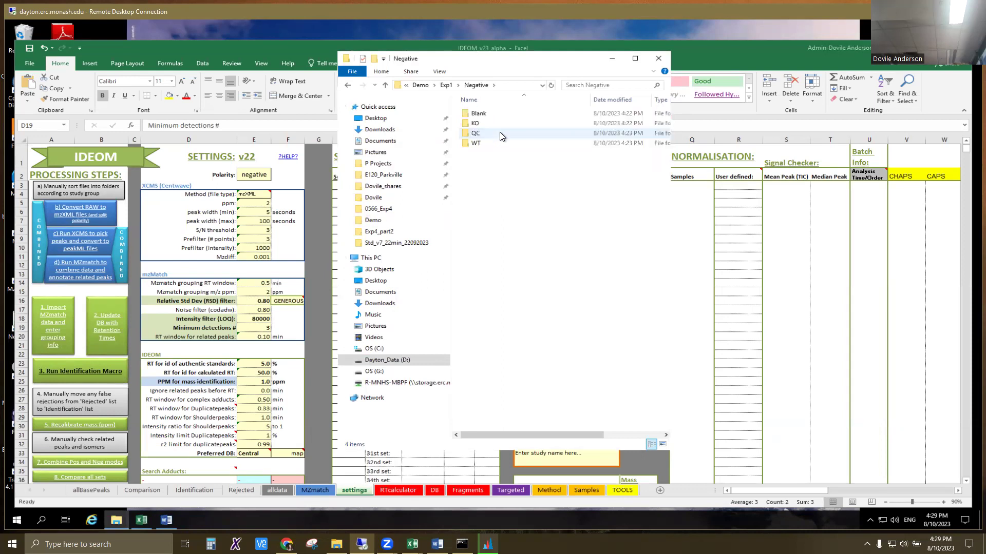
double_click(507, 114)
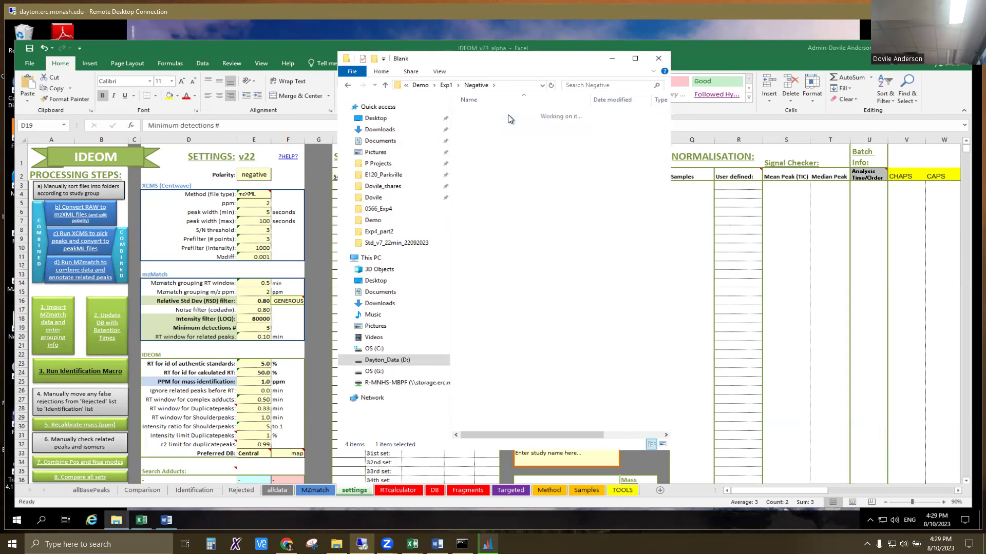
key(alt+Left)
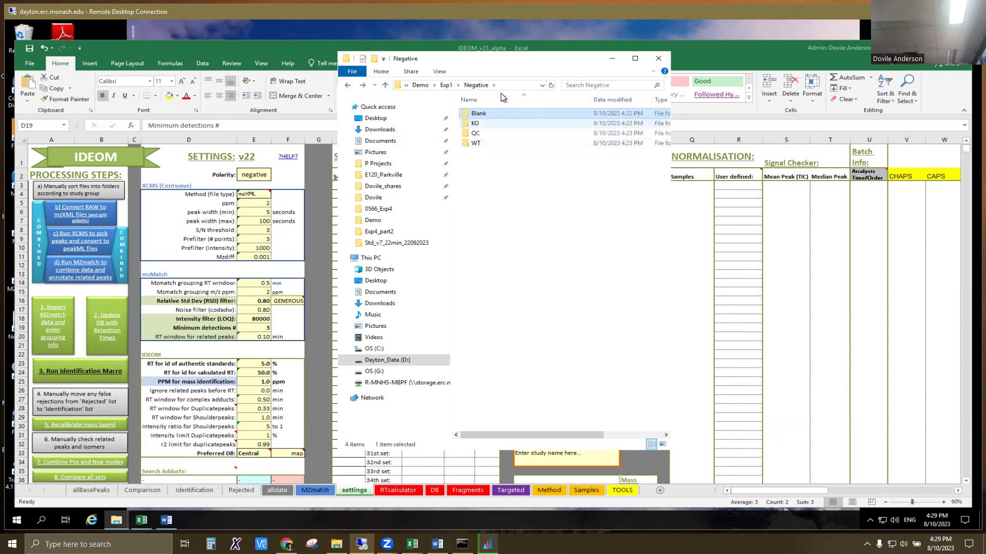
click(446, 85)
double_click(494, 144)
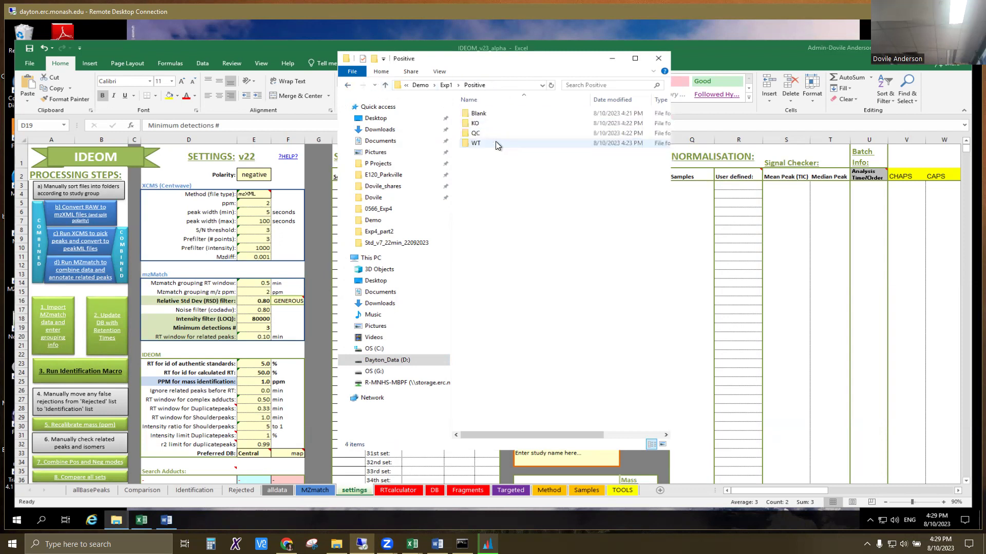
double_click(490, 112)
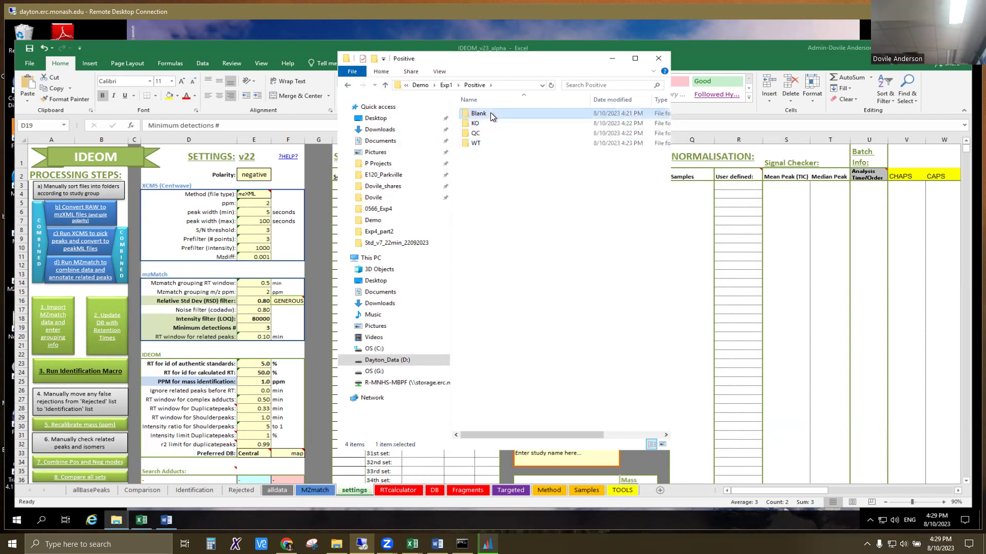
click(348, 86)
click(348, 87)
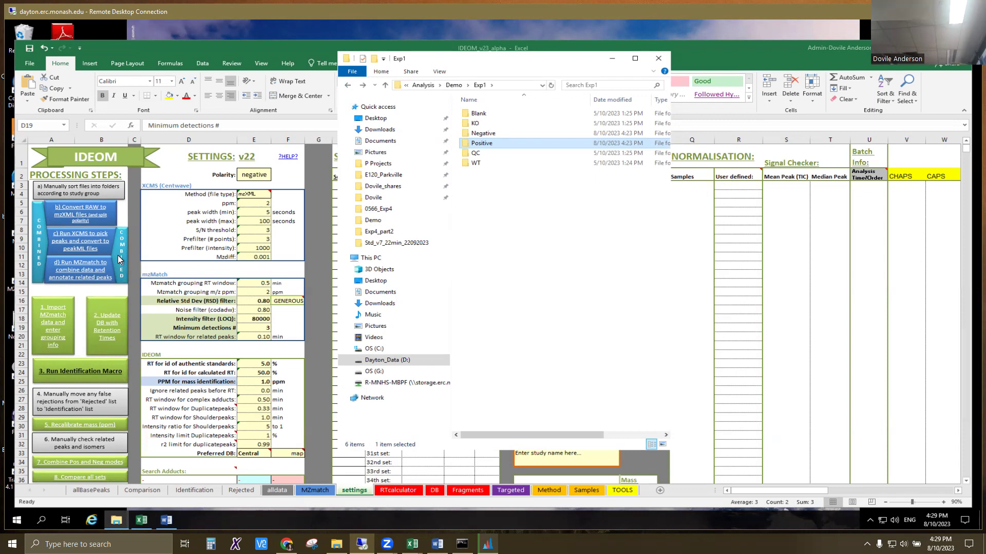
- Run IDEOM's combined XCMS and mzMatch processing on the Exp1\Negative mzXML folder with polarity negative
click(259, 175)
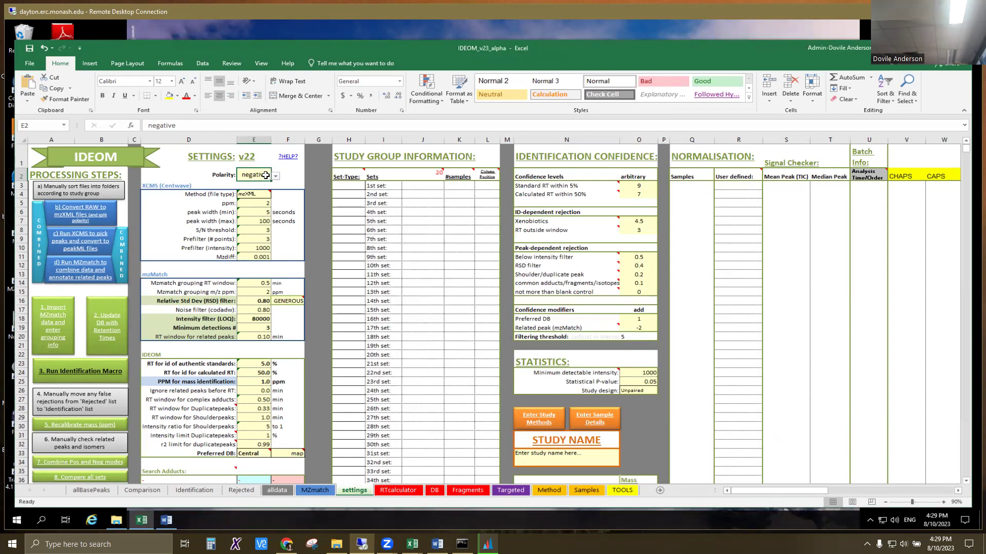
click(121, 253)
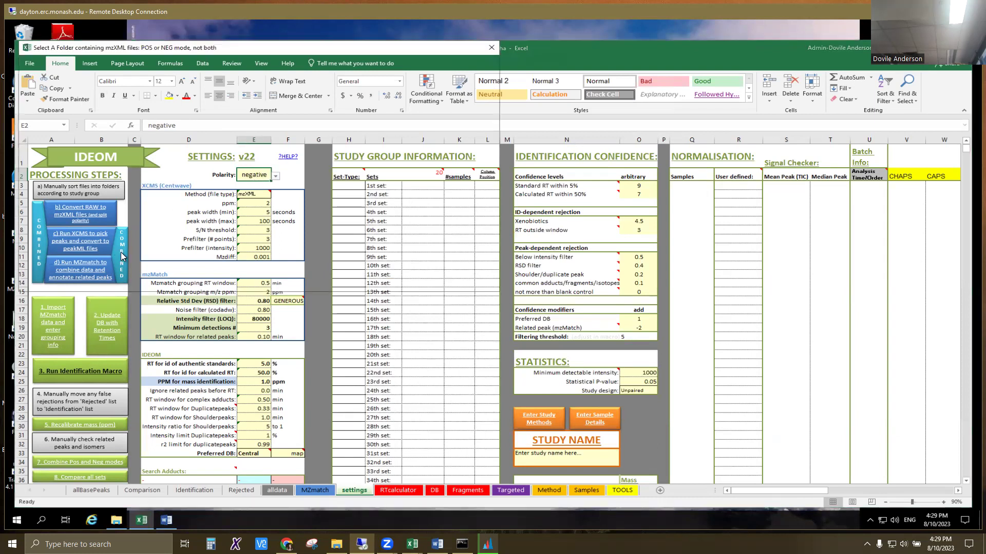
double_click(174, 106)
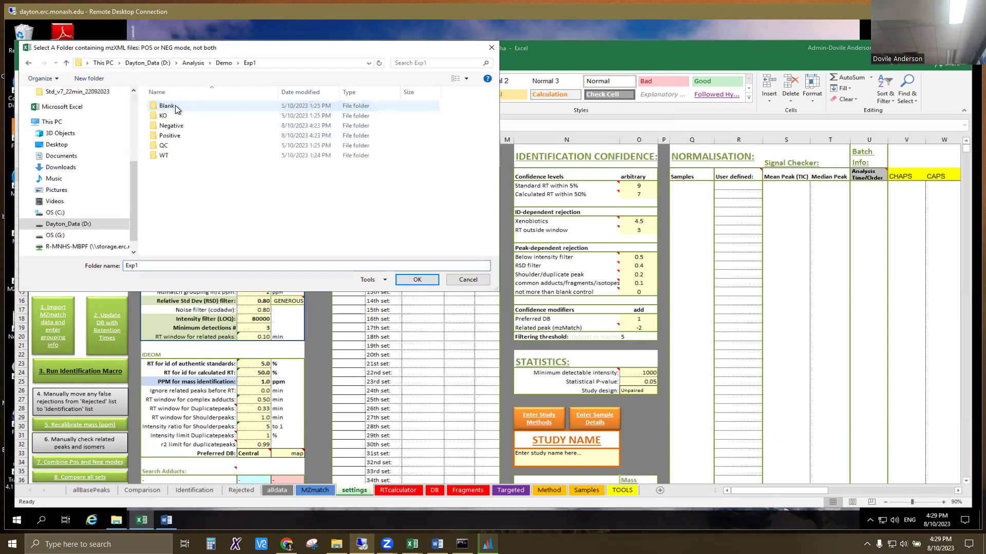
click(187, 125)
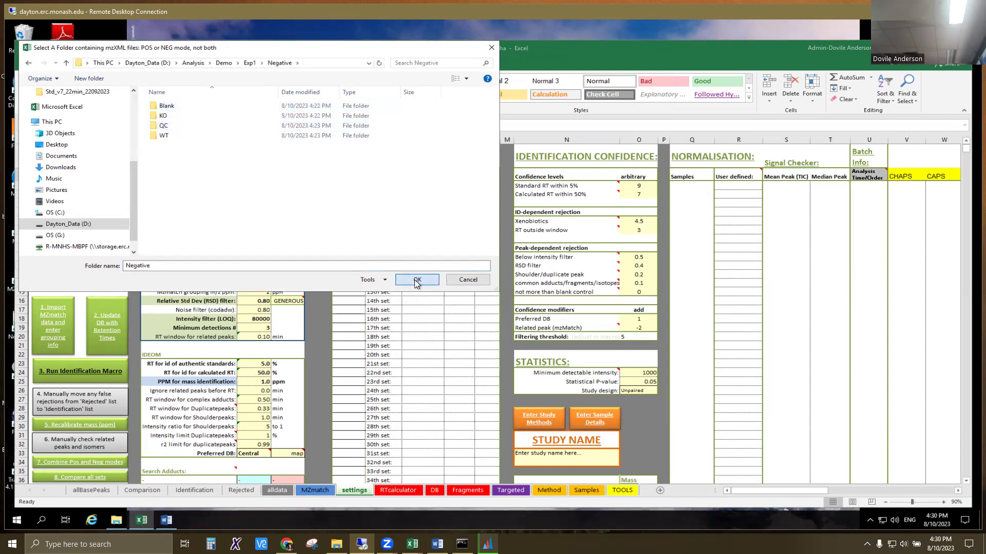
click(429, 279)
click(462, 298)
click(487, 311)
click(538, 324)
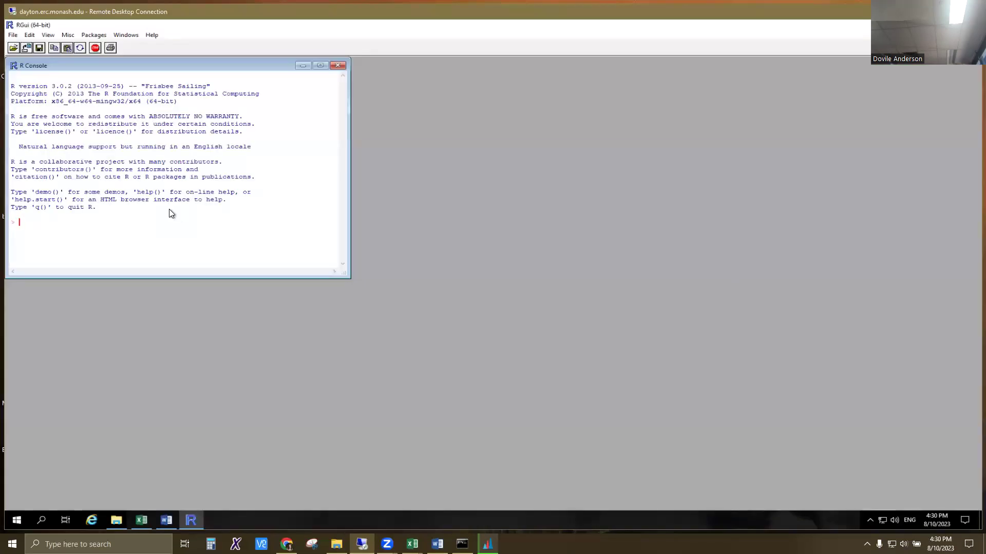
- Set the IDEOM polarity to positive and run the combined XCMS and mzMatch processing on the Exp1\Positive folder
click(136, 524)
click(276, 176)
click(253, 191)
click(30, 48)
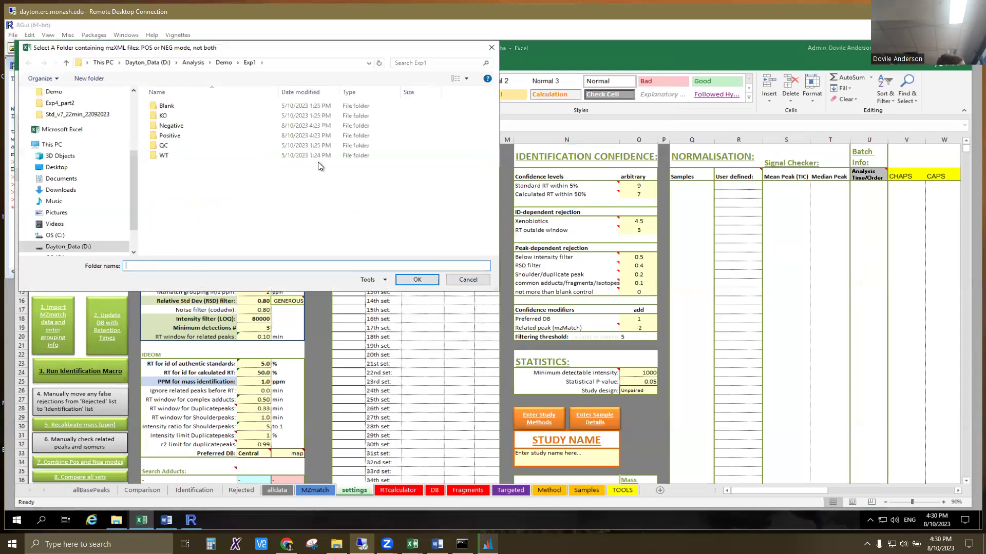
double_click(155, 138)
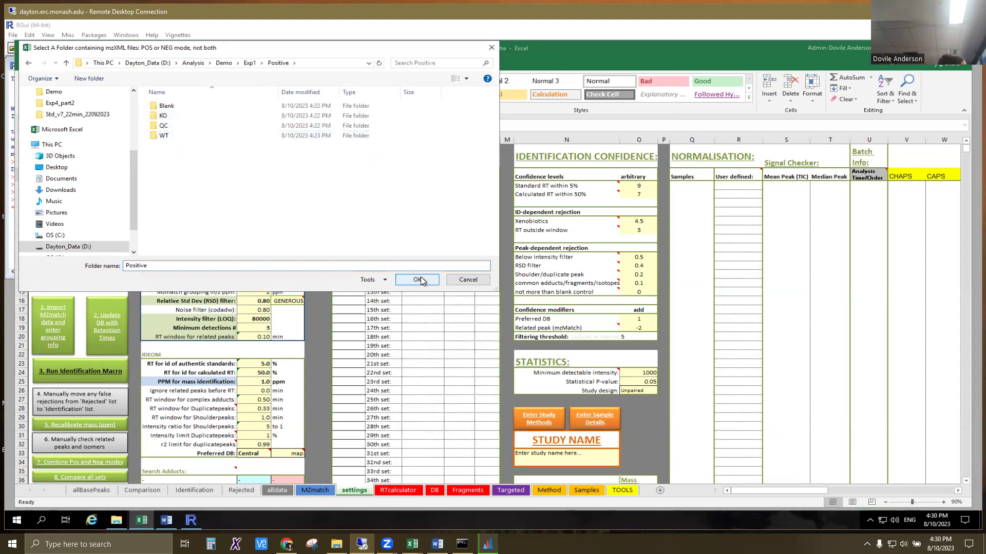
click(418, 279)
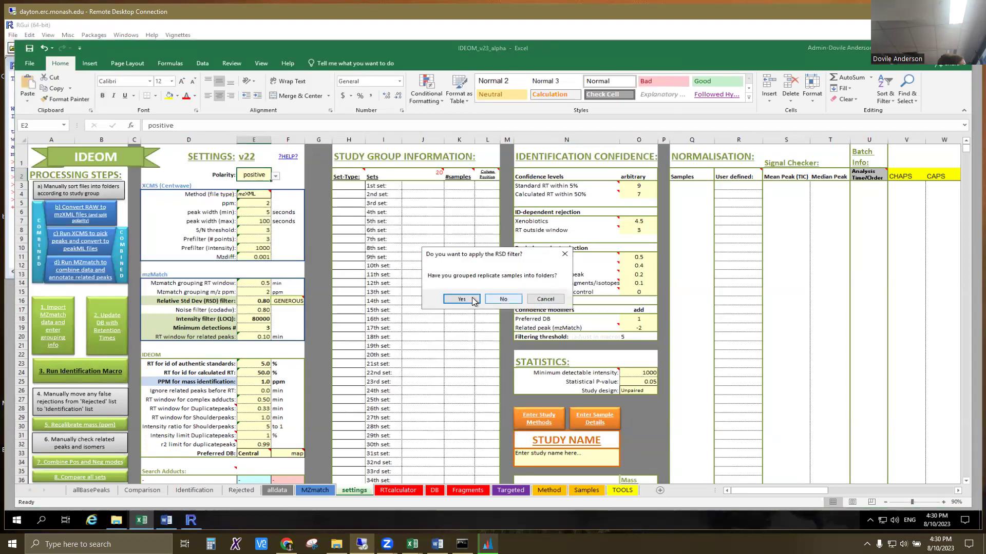
click(503, 298)
click(494, 313)
click(532, 323)
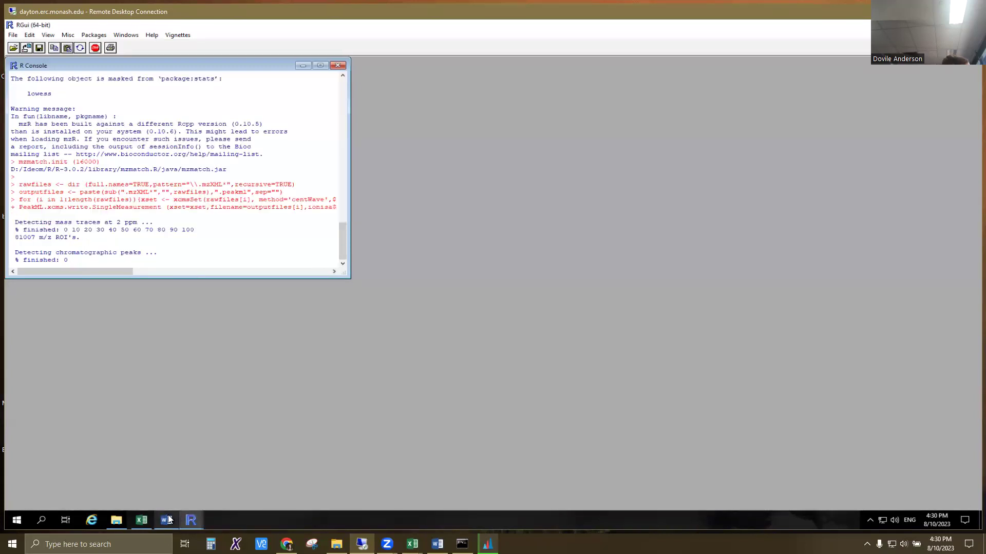
- Run the RT_Extractor_2021_postprocess_v1.8 script from the standards folder with the project name Std_v7_22min_22092023
click(362, 544)
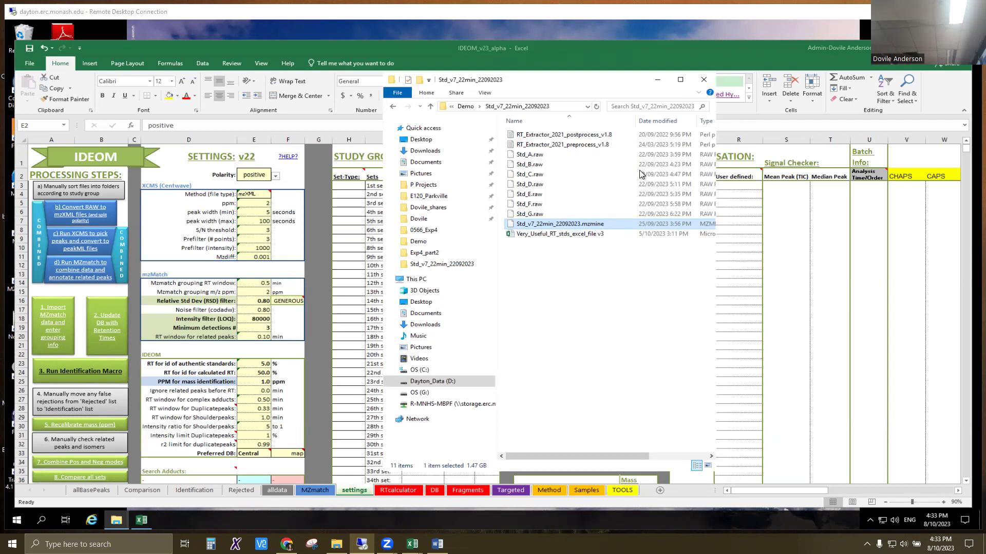
click(588, 135)
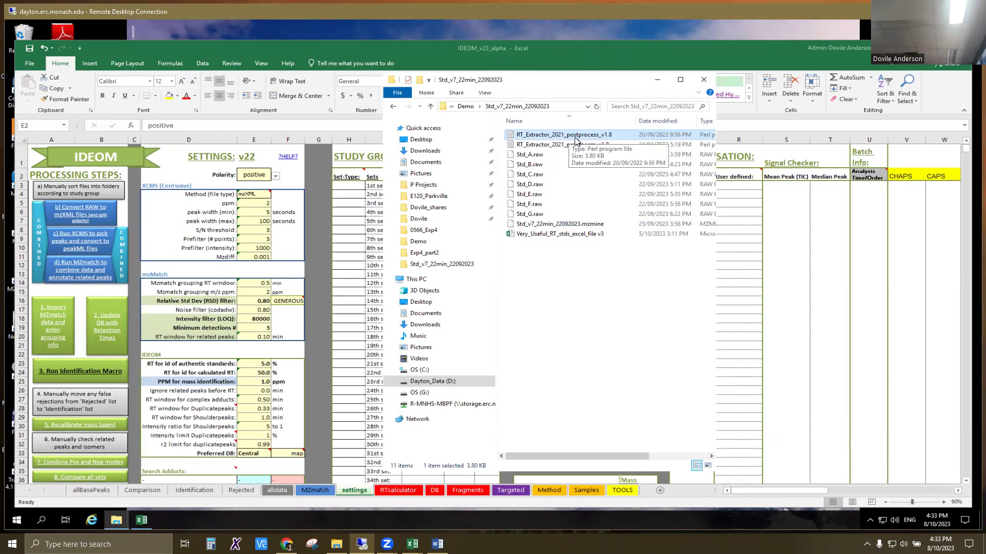
double_click(574, 137)
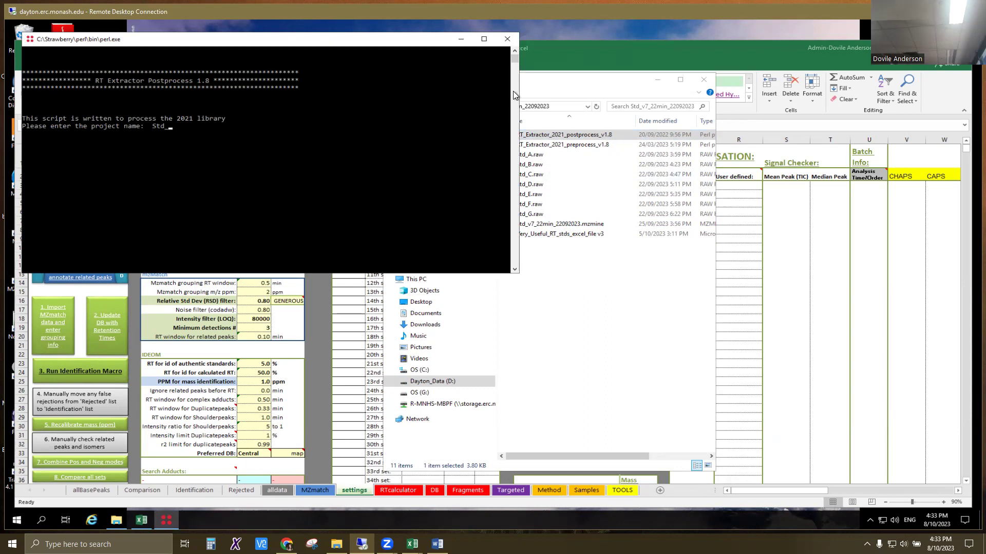
drag(578, 84, 716, 77)
click(211, 126)
click(172, 132)
text(Std_v7_22)
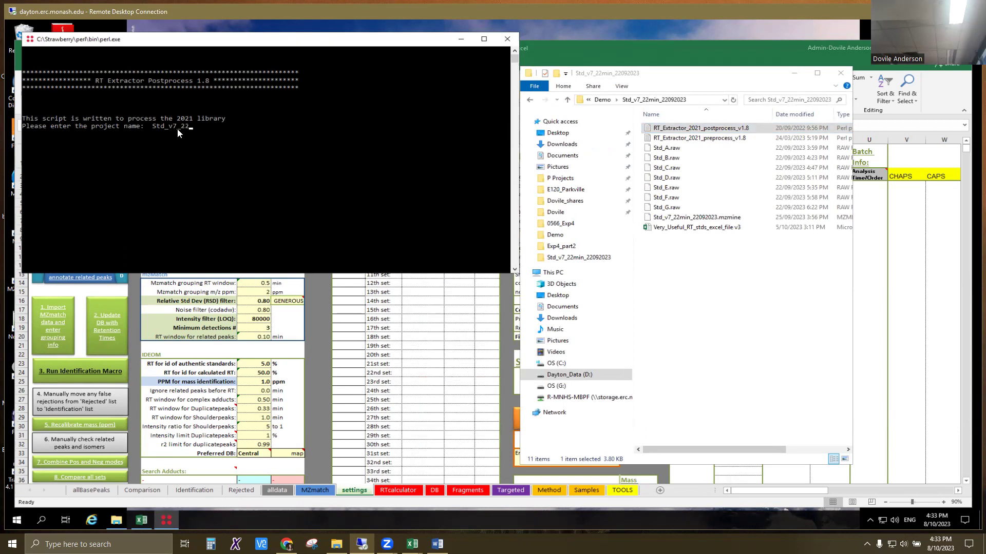
text(min_22092023)
key(Return)
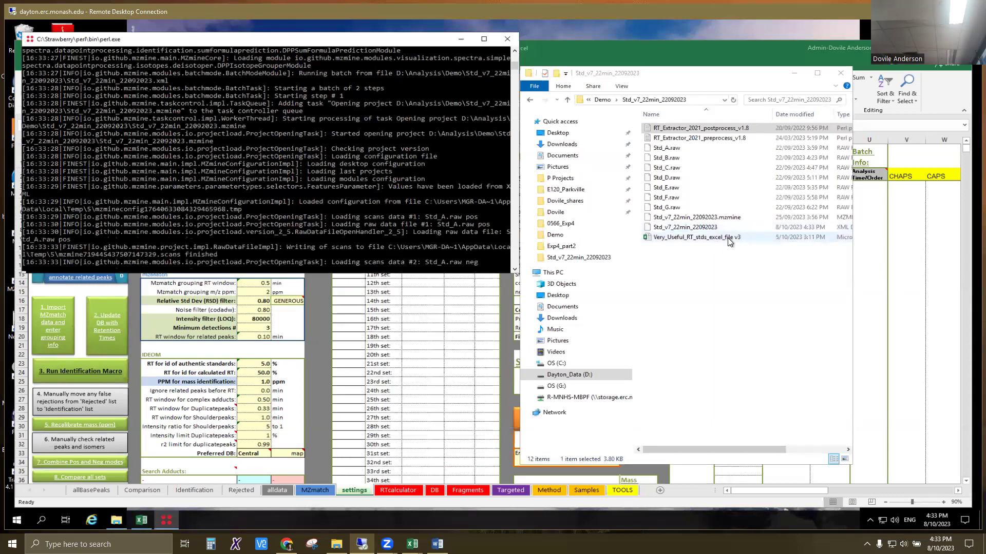
- Open Very_Useful_RT_stds_excel_file v3 and review its Data In, 70_to_400 and Not in calculator sheets
double_click(728, 238)
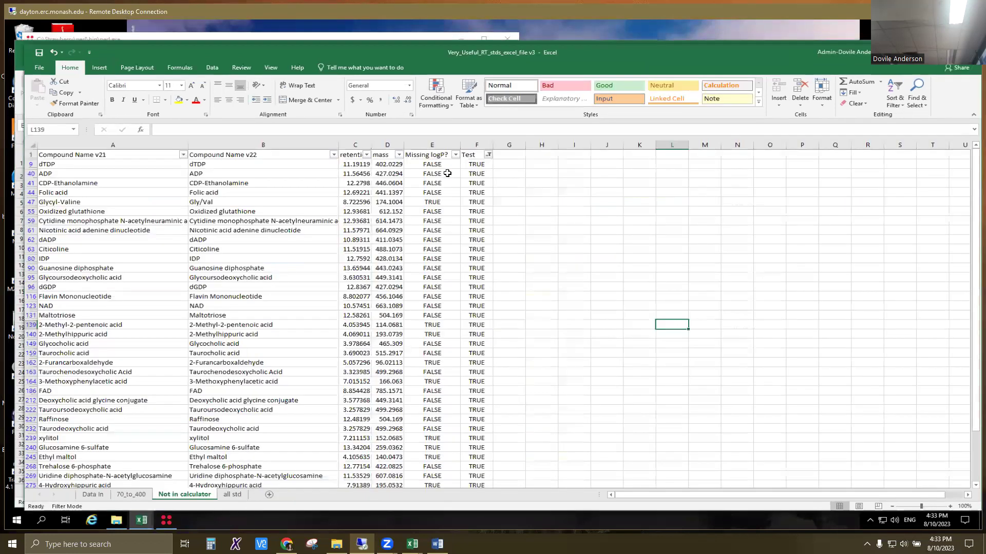
click(100, 494)
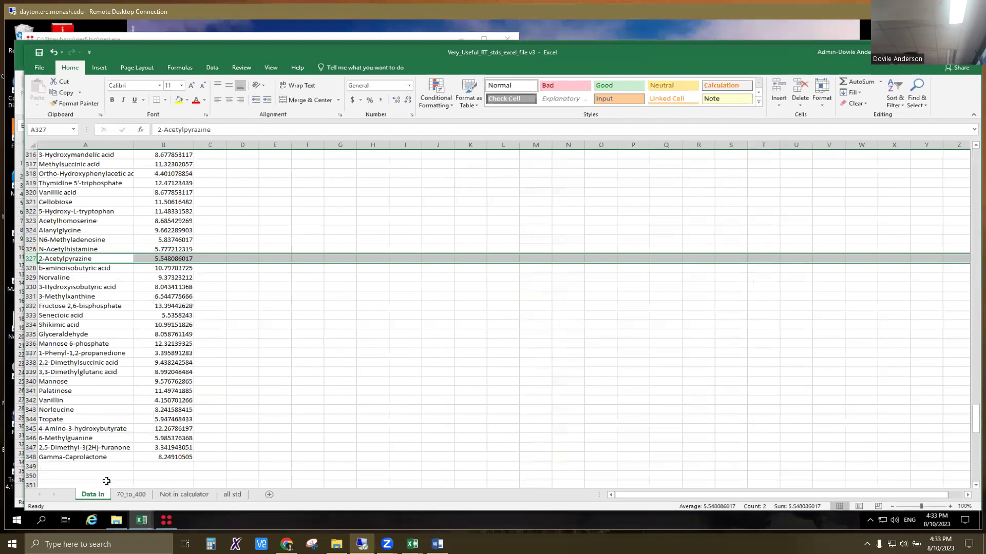
click(262, 402)
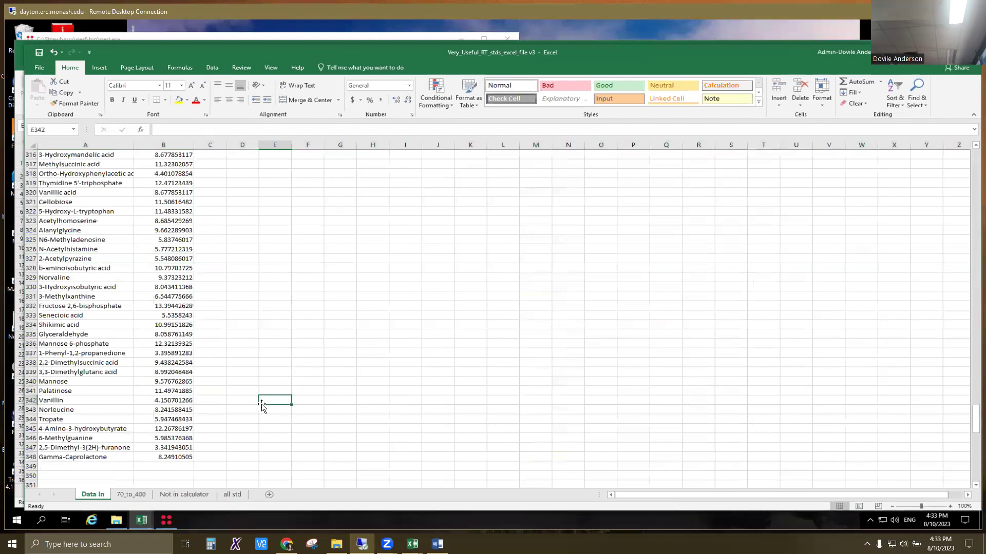
click(132, 495)
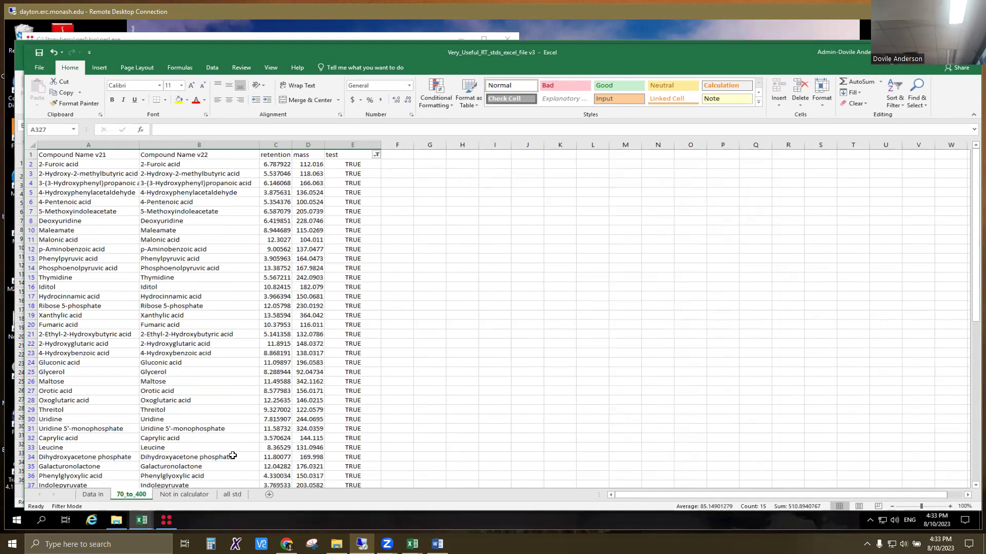
click(183, 495)
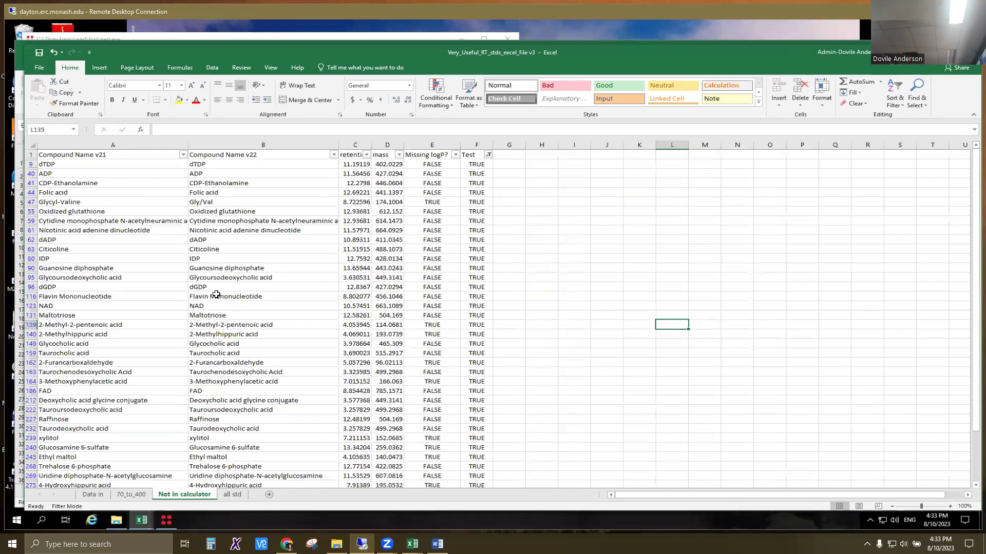
click(92, 494)
scroll(967, 438, down, 3)
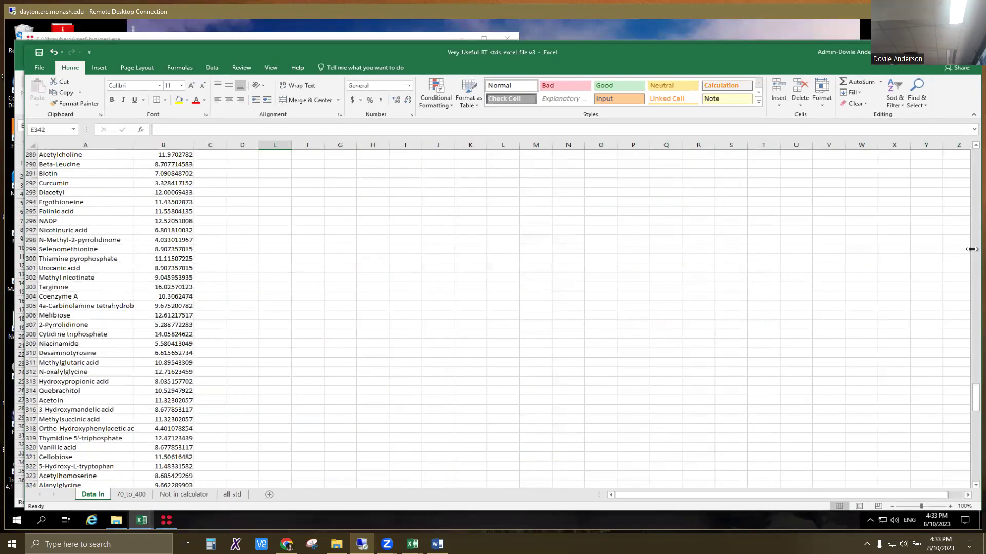
- Narrow the standards workbook window and move it off the IDEOM settings so both workbooks can be seen
drag(974, 248, 332, 248)
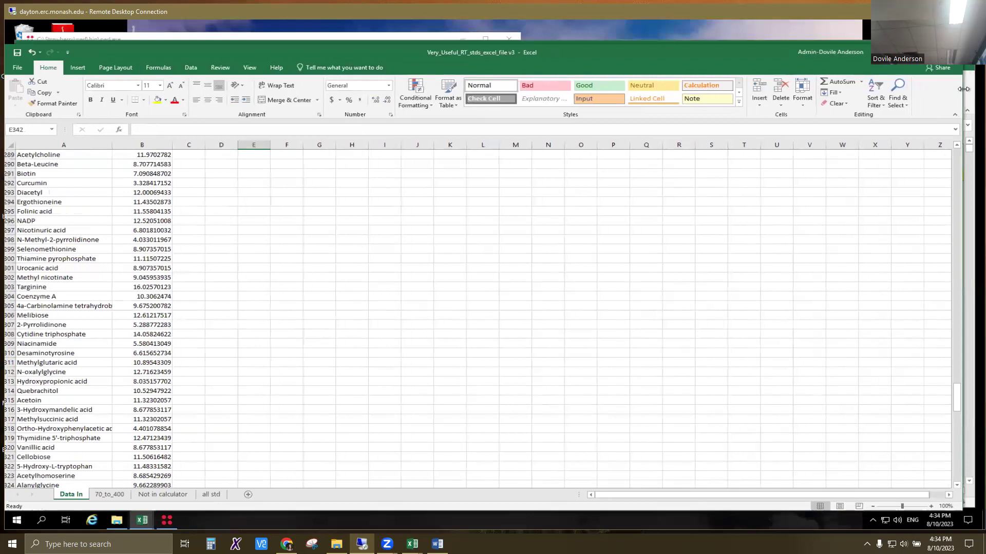
drag(963, 100, 316, 100)
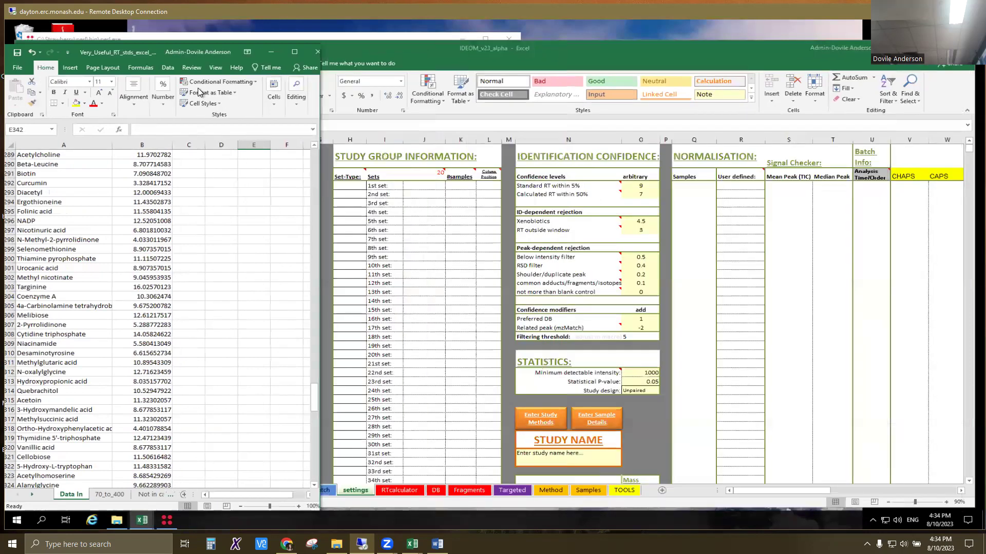
drag(315, 180, 450, 176)
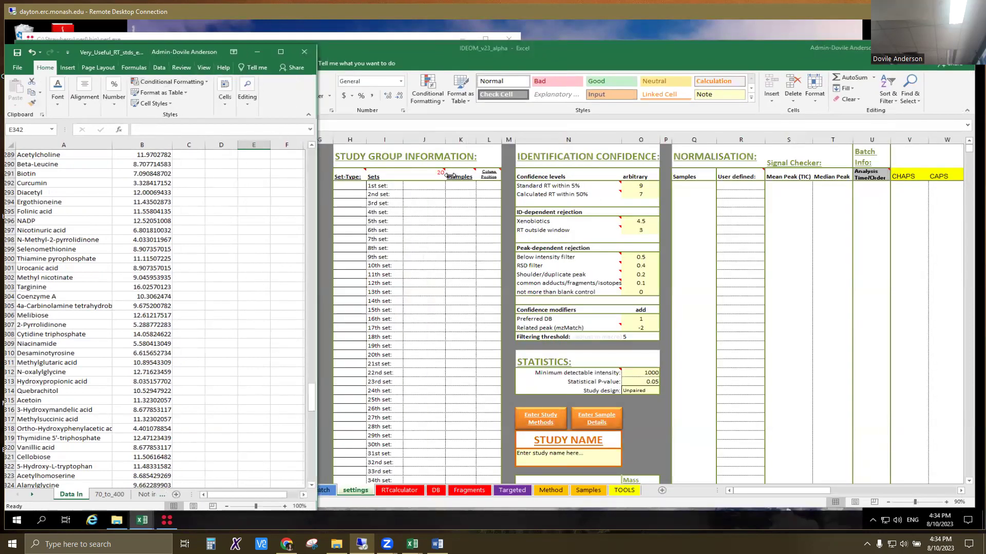
drag(271, 54, 586, 45)
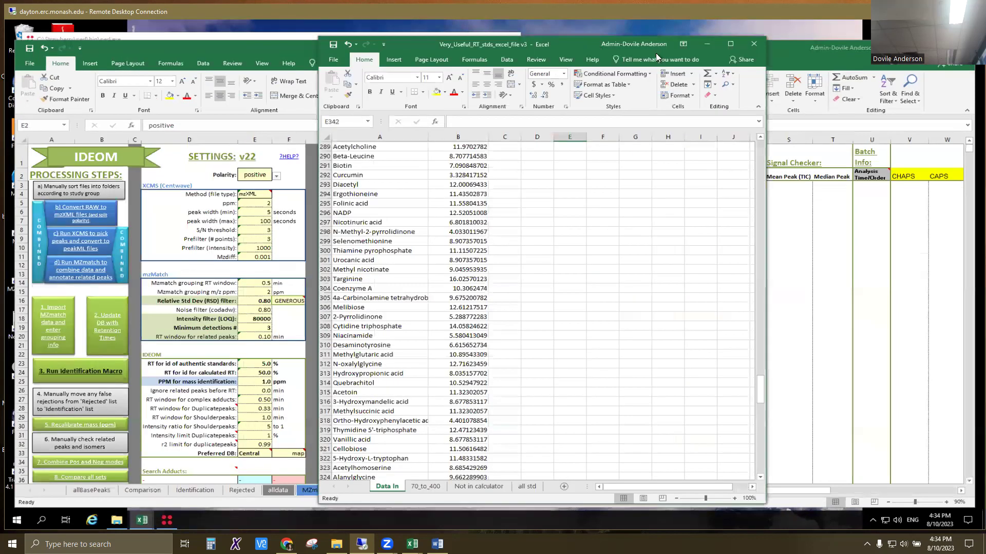
- Check the postprocess script's progress alongside the Std_v7_22min_22092023 XML file, widening the folder window to show file types
click(116, 521)
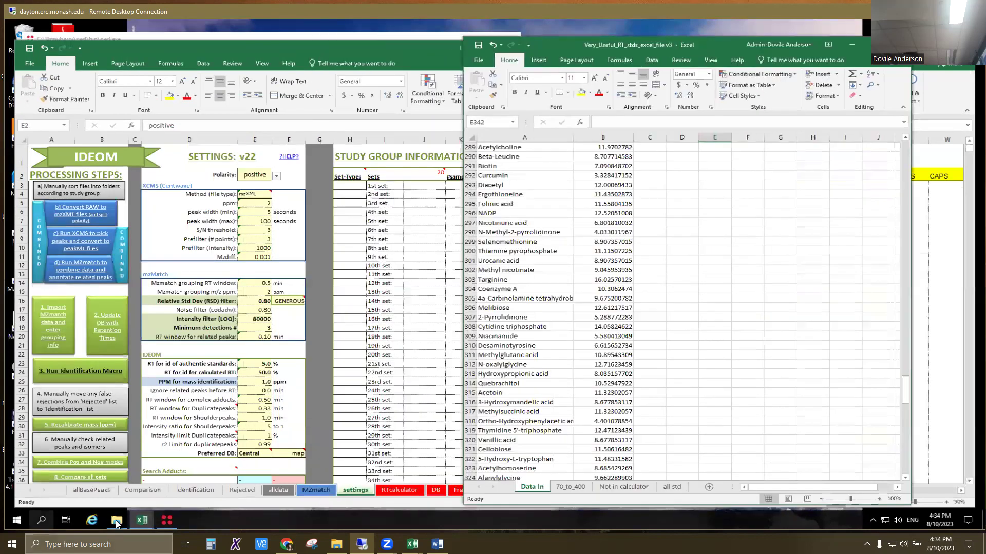
click(698, 227)
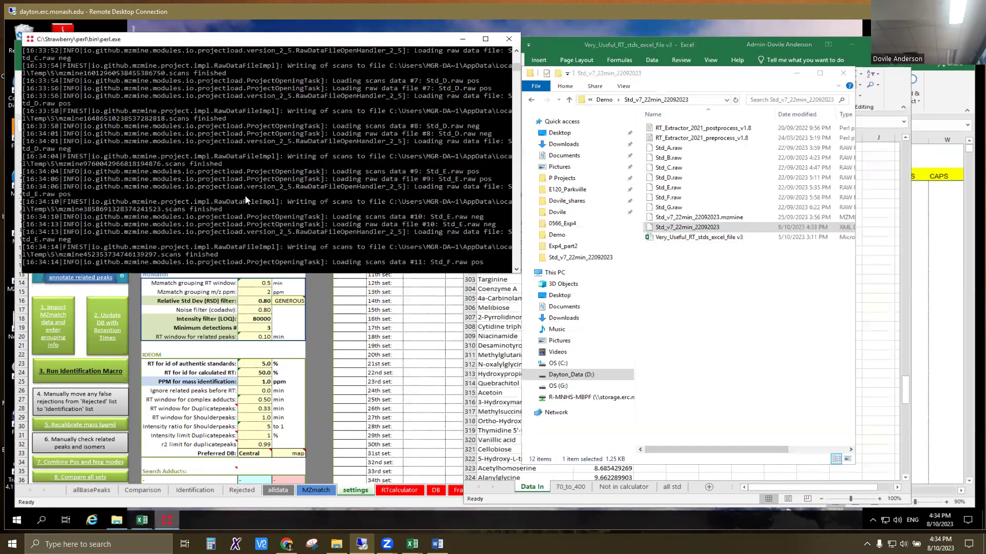
scroll(247, 244, down, 8)
scroll(158, 158, up, 3)
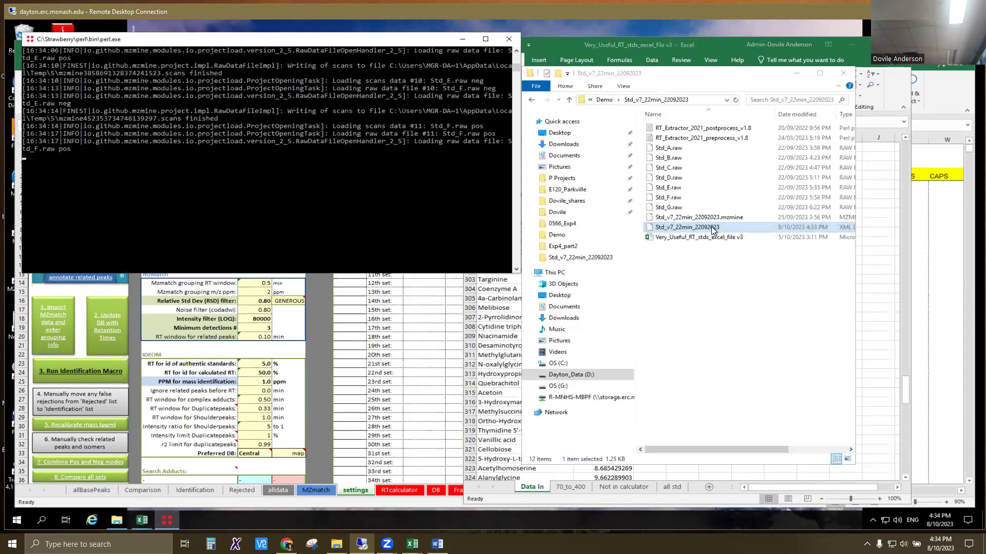
drag(856, 268, 892, 267)
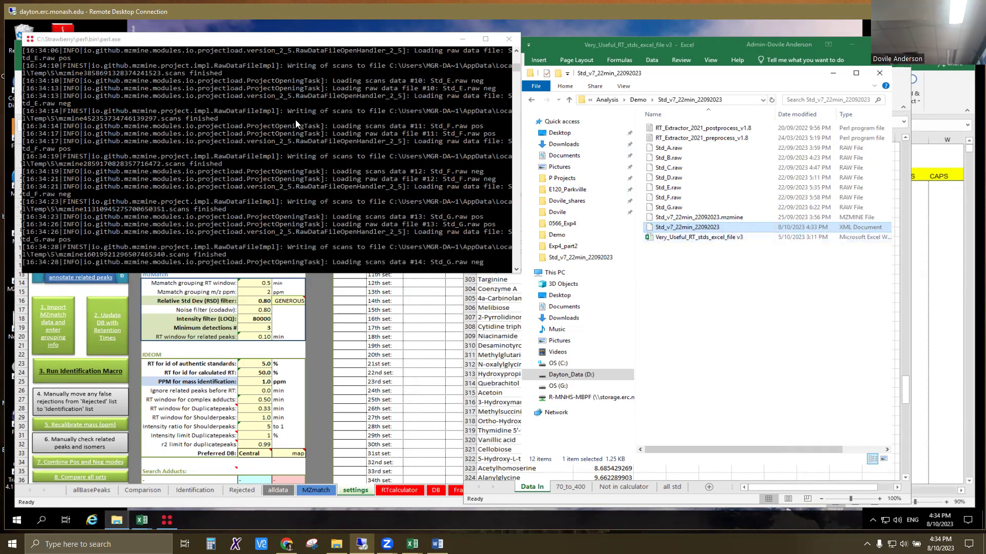
- Open Std_v7_22min_22092023.xml.tsv in Excel, widen the compound name column, and copy all compound names and retention times below the header
scroll(387, 172, down, 3)
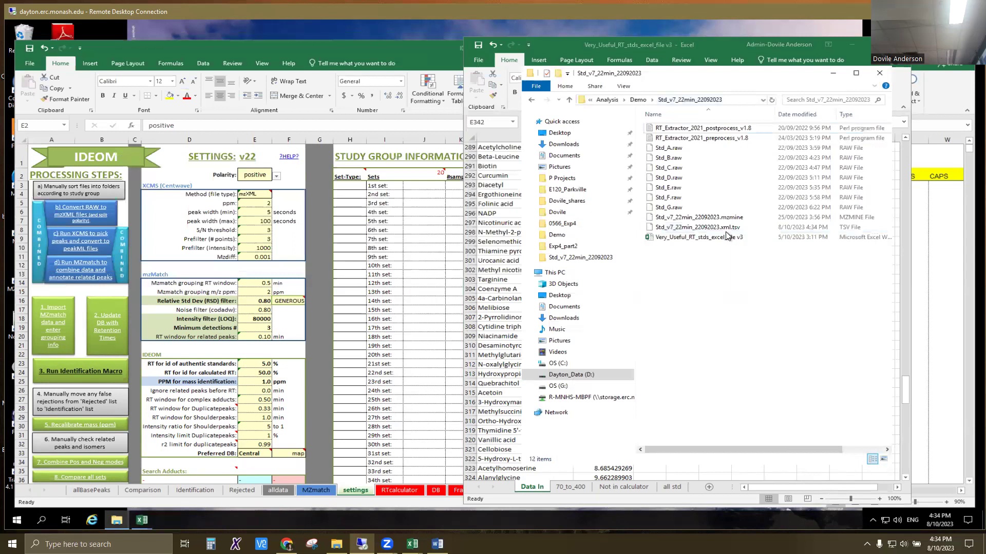
drag(734, 230, 349, 213)
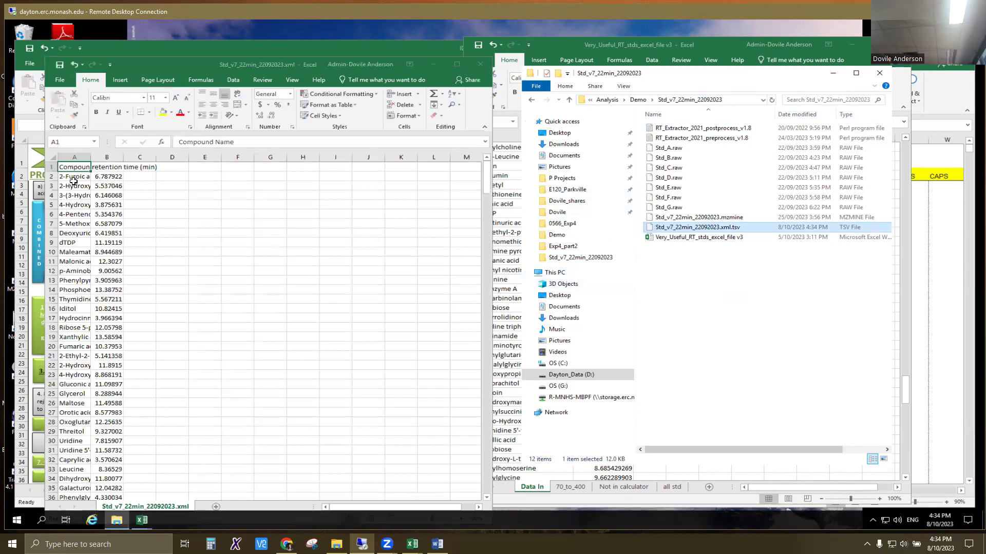
double_click(90, 156)
drag(77, 176, 128, 478)
key(ctrl+c)
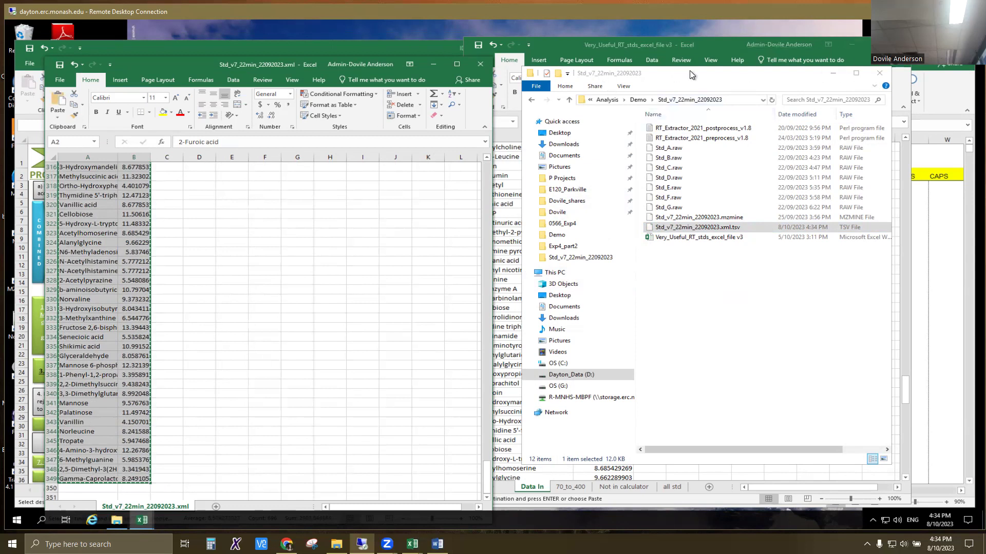
- Paste the copied compound names and retention times into the standards workbook's Data In sheet from A2 and check the list's end
click(711, 43)
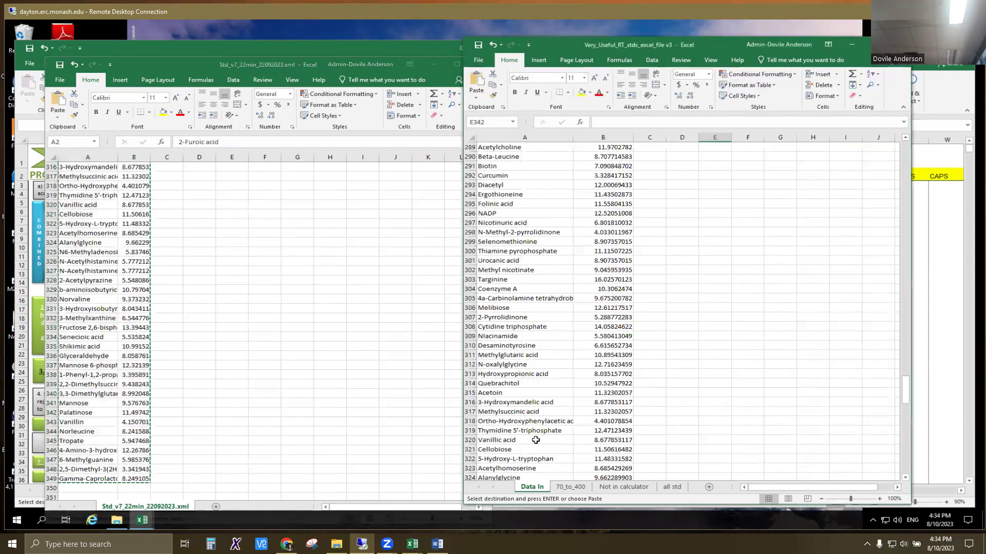
scroll(659, 190, up, 16)
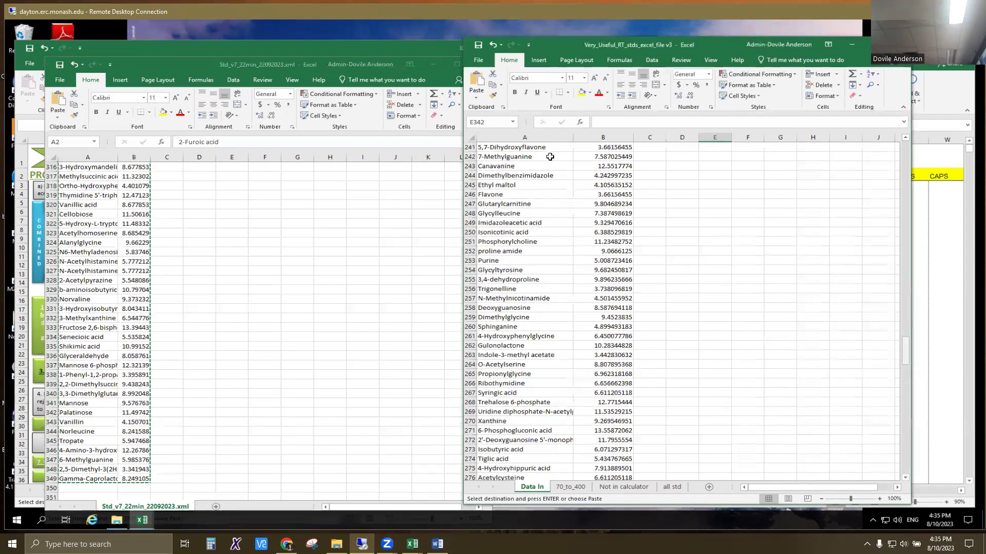
scroll(503, 155, up, 20)
click(503, 157)
key(ctrl+v)
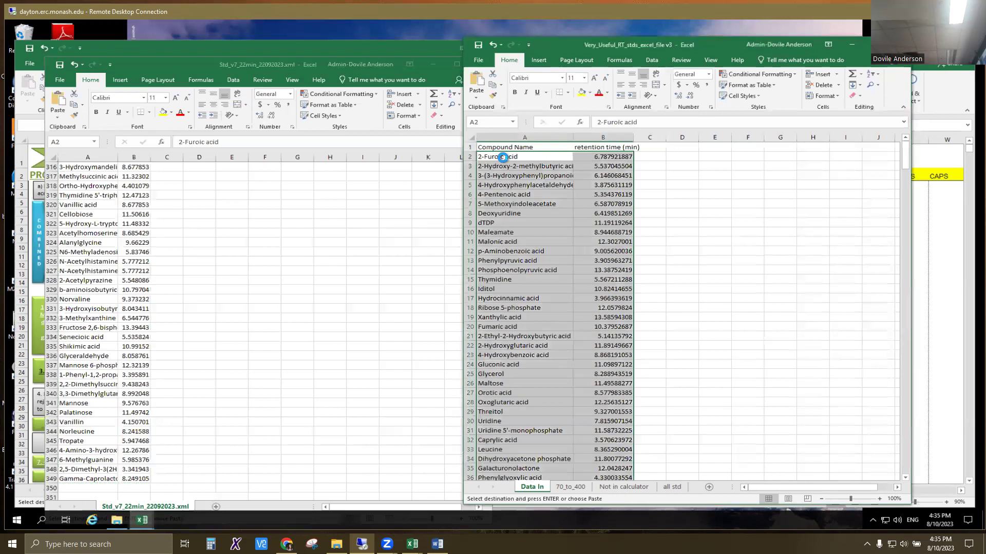
scroll(615, 270, down, 20)
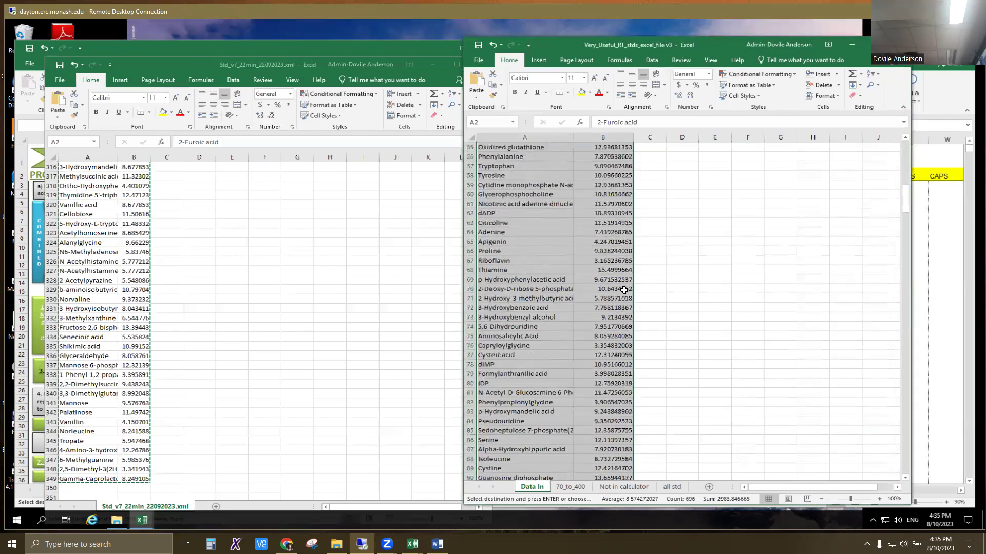
scroll(624, 290, down, 20)
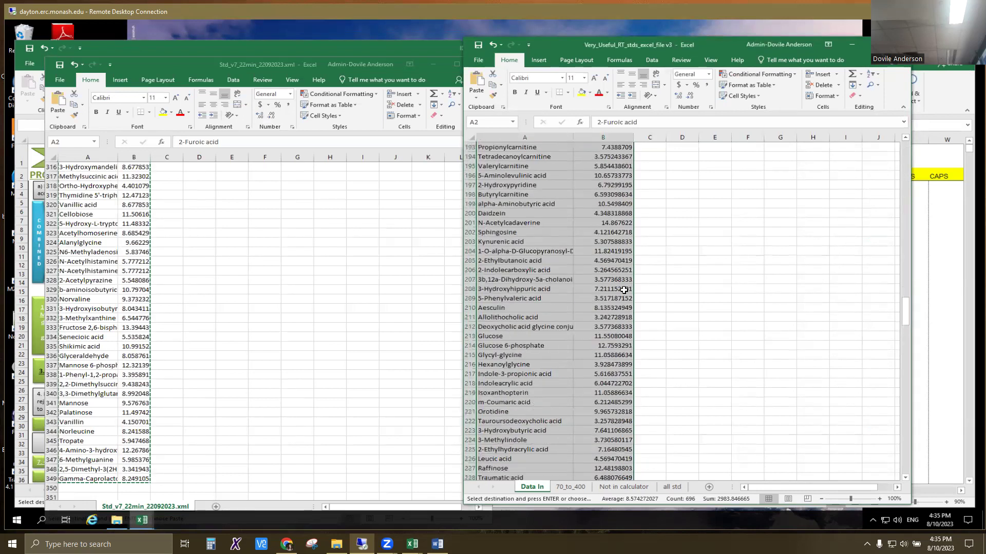
scroll(624, 290, down, 20)
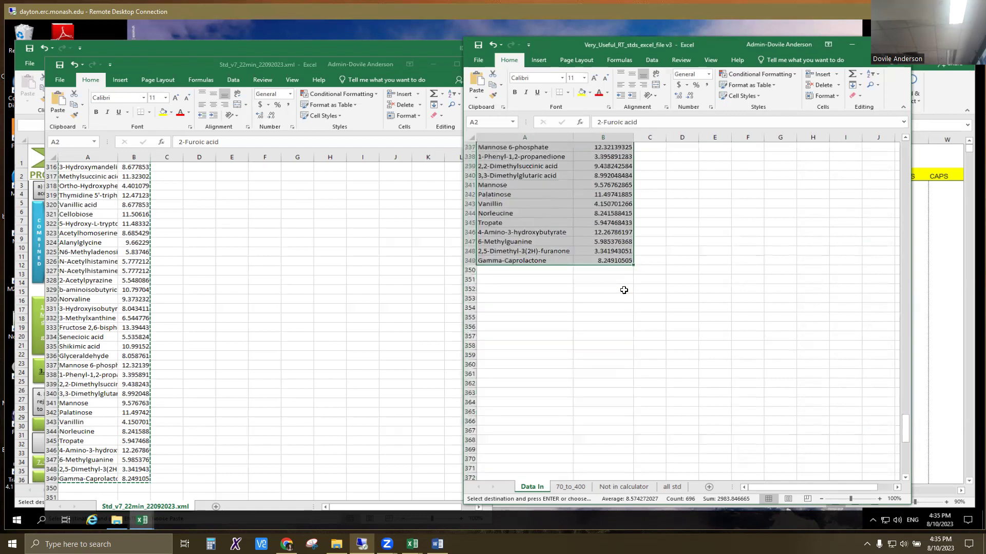
- Delete the duplicate N-Acetylhistamine entry in row 326 of the Data In sheet
scroll(623, 288, up, 6)
click(469, 242)
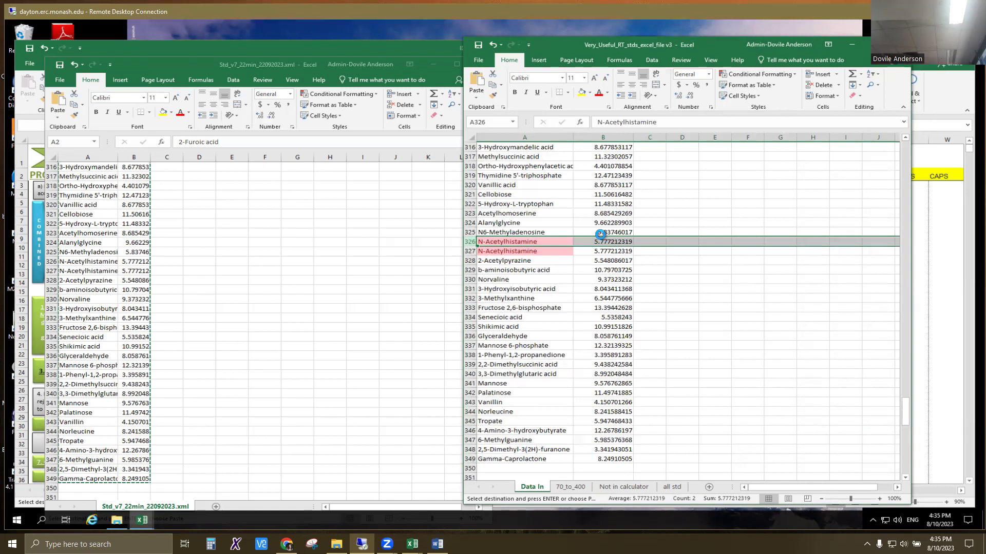
key(ctrl+minus)
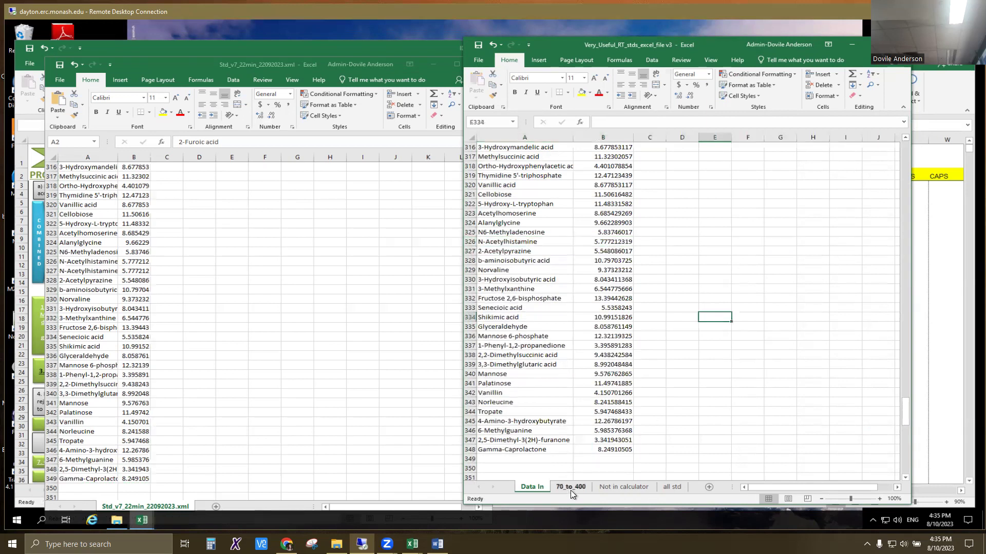
- Reapply the TRUE filter on the test column of the 70_to_400 sheet
click(571, 488)
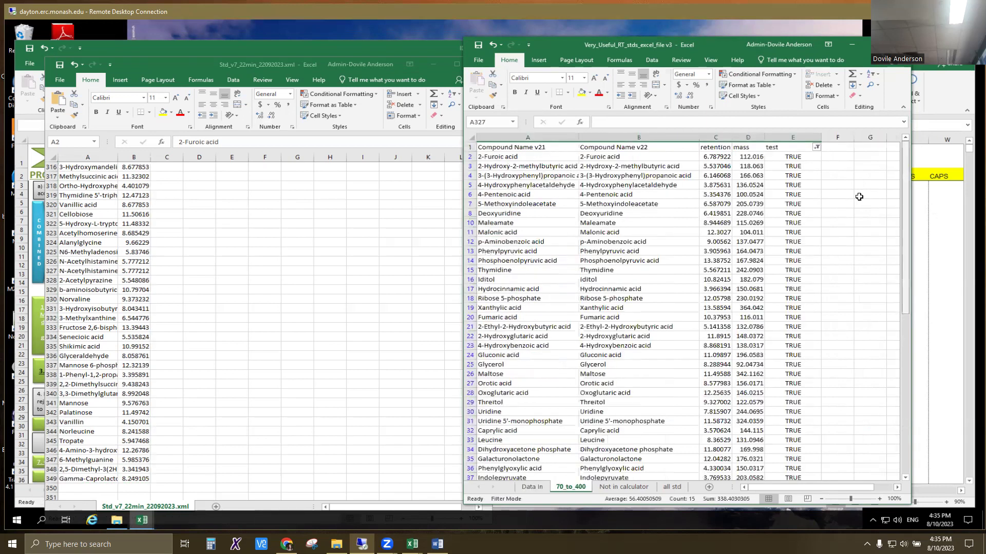
click(817, 149)
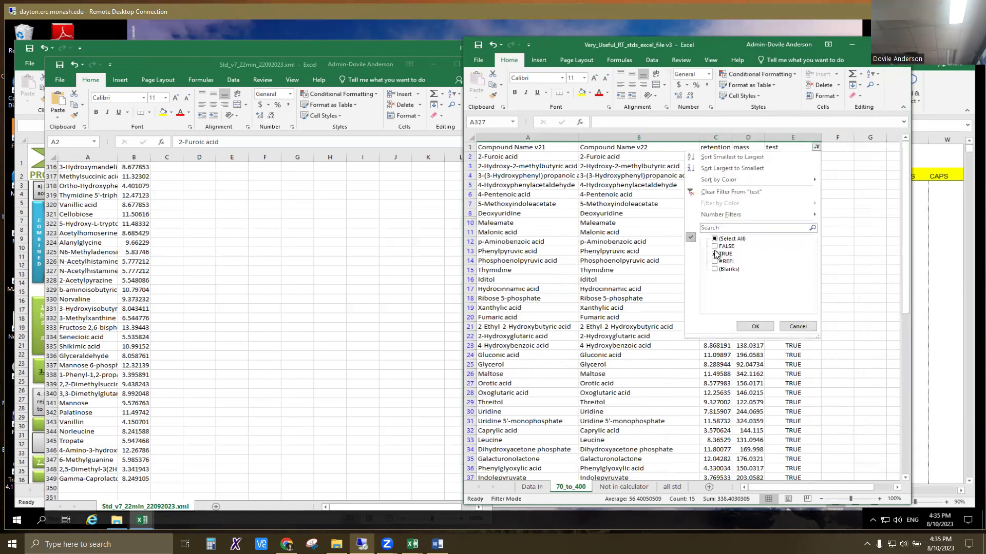
click(759, 327)
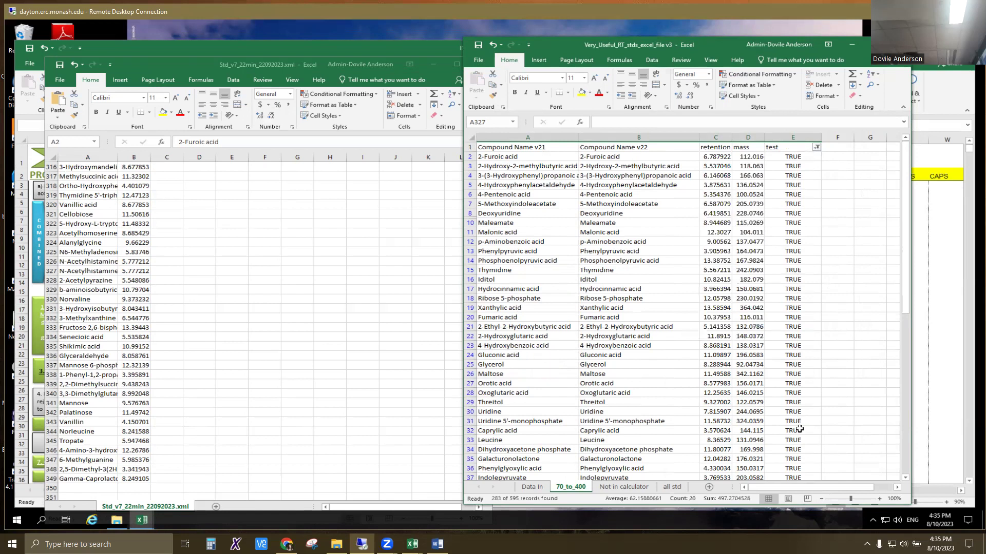
- Reapply the TRUE filter on the Test column of the Not in calculator sheet
click(632, 491)
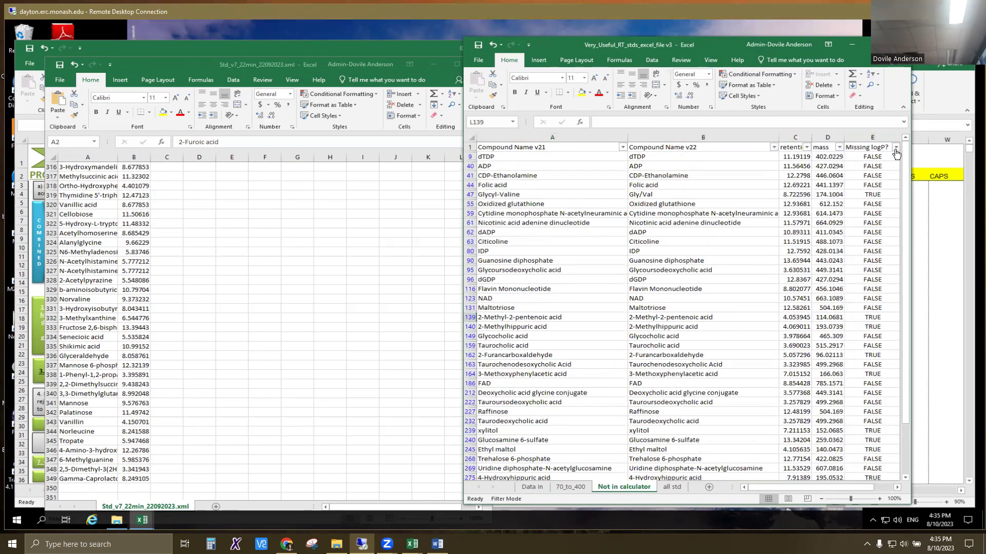
scroll(898, 486, right, 3)
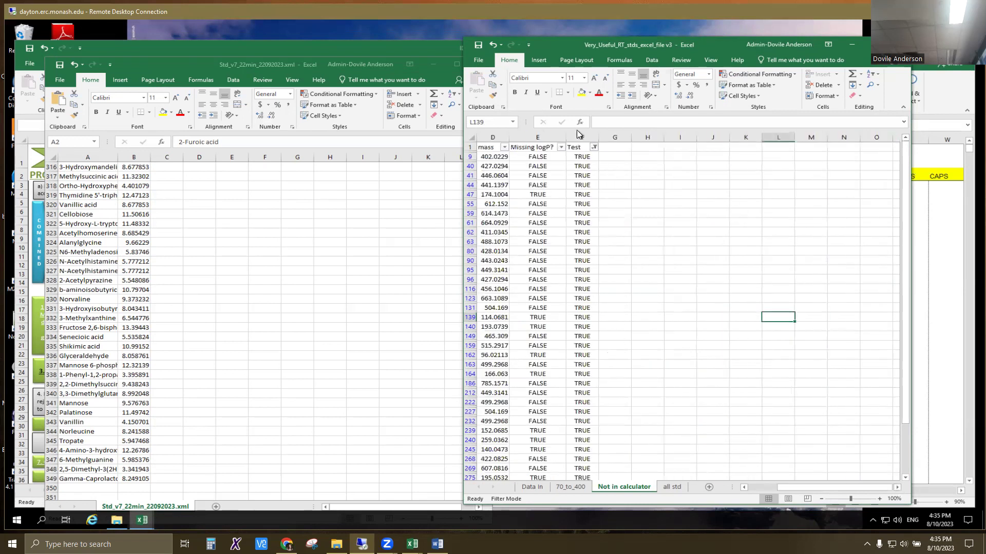
click(594, 148)
click(502, 253)
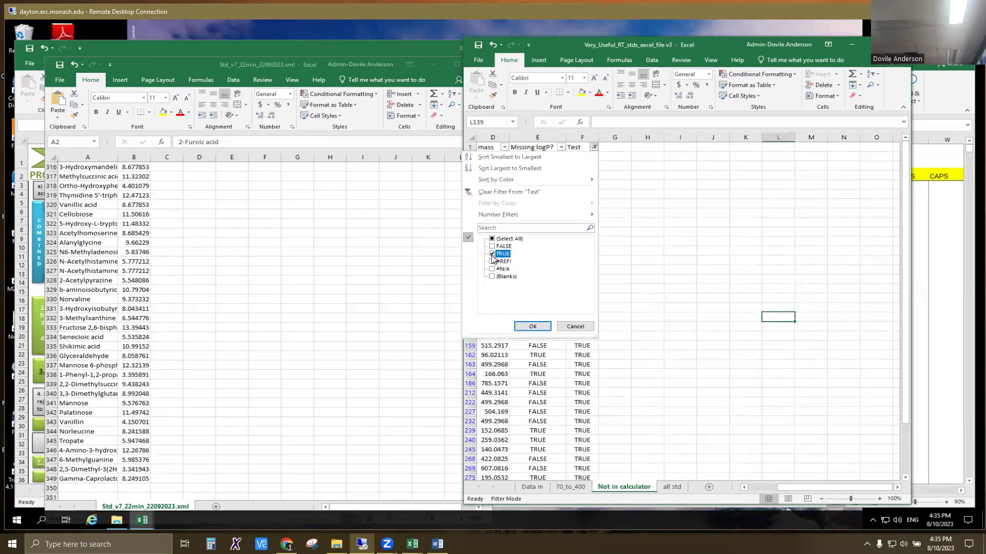
click(492, 254)
click(532, 326)
drag(797, 485, 592, 484)
- Check the number of entries in the Compound Name v22 column on the 70_to_400 and Not in calculator sheets
key(ctrl+Page_Up)
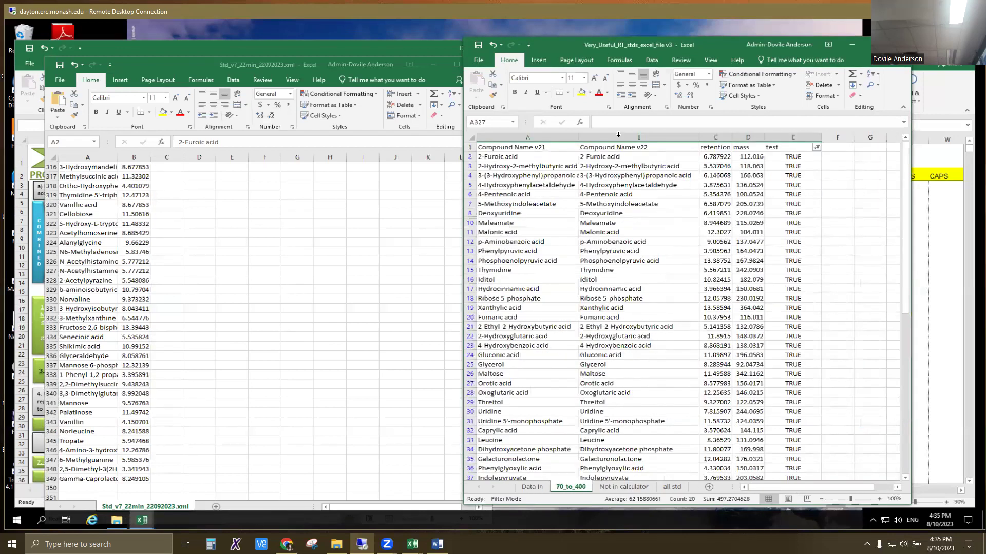
click(618, 134)
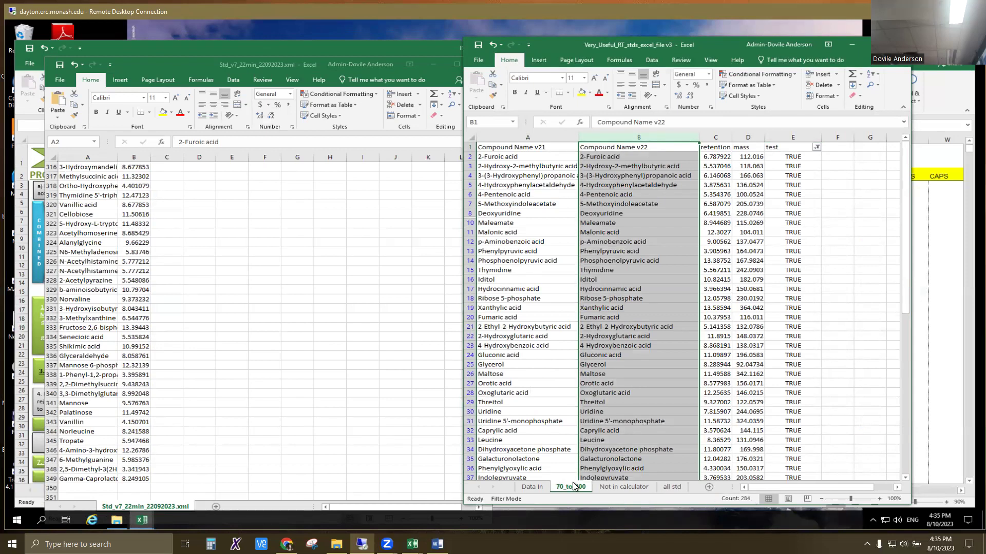
click(635, 488)
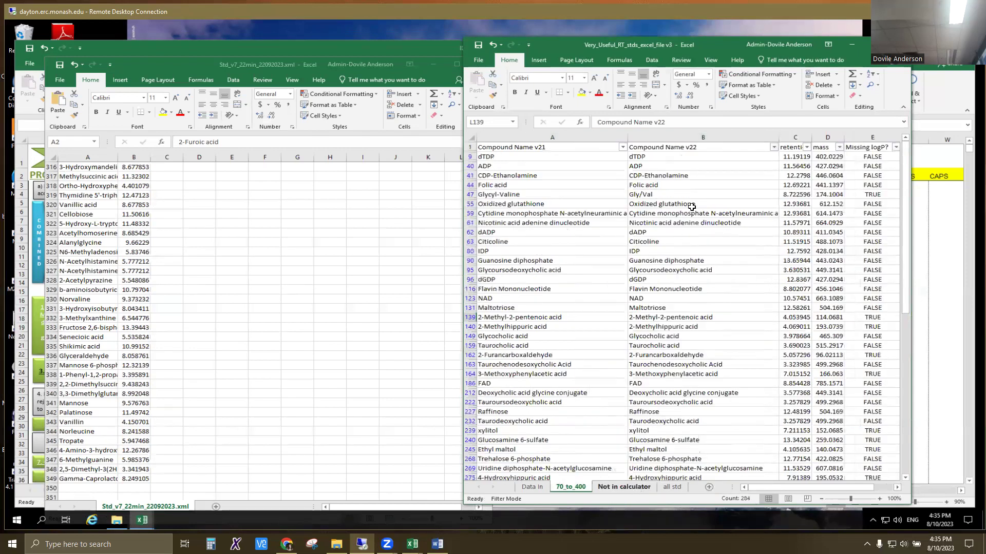
click(714, 137)
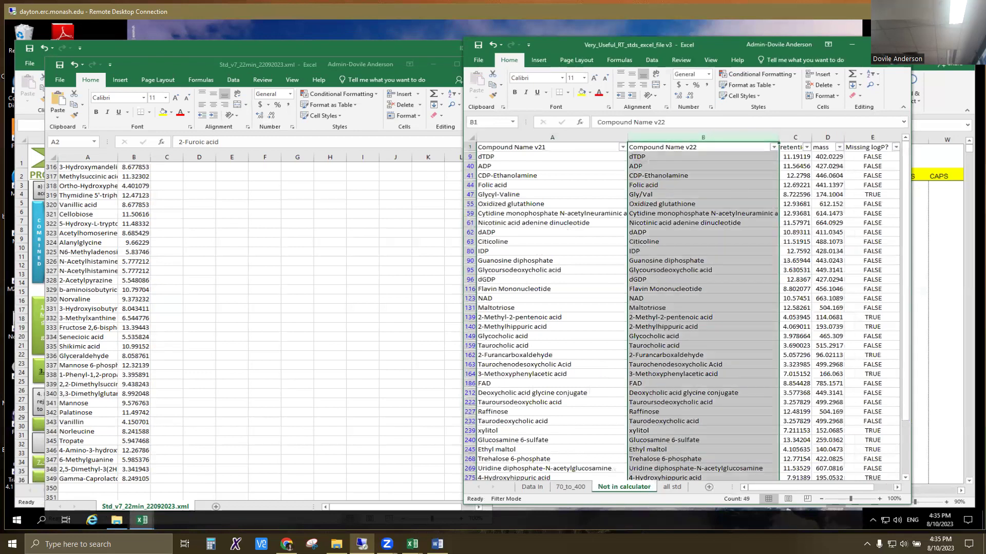
click(574, 490)
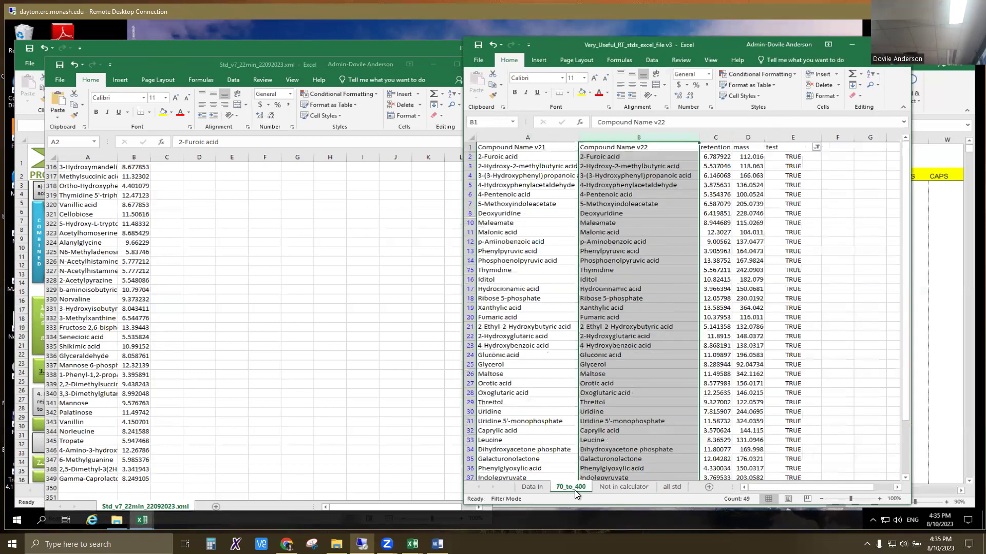
- Close the Std_v7_22min_22092023.xml workbook without saving changes
click(337, 396)
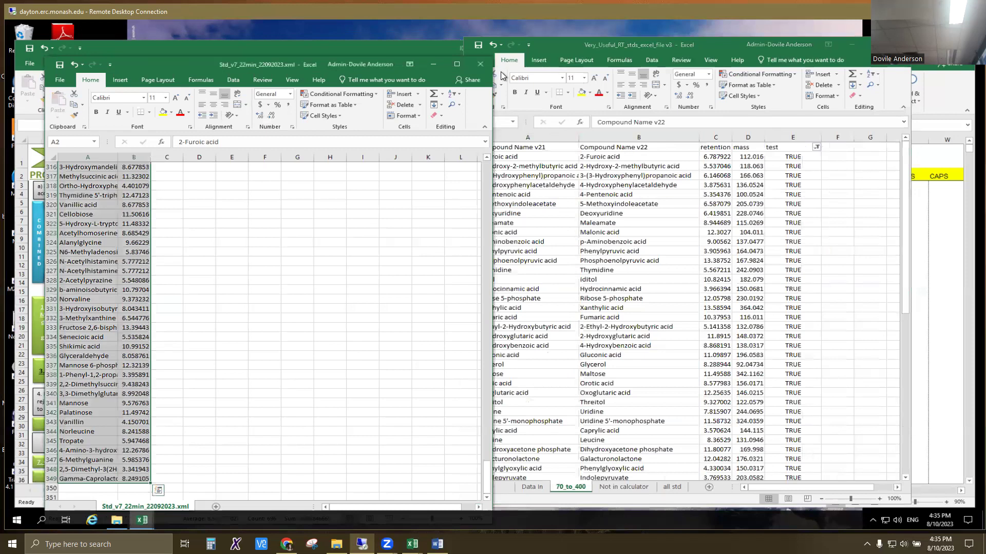
click(484, 68)
click(505, 282)
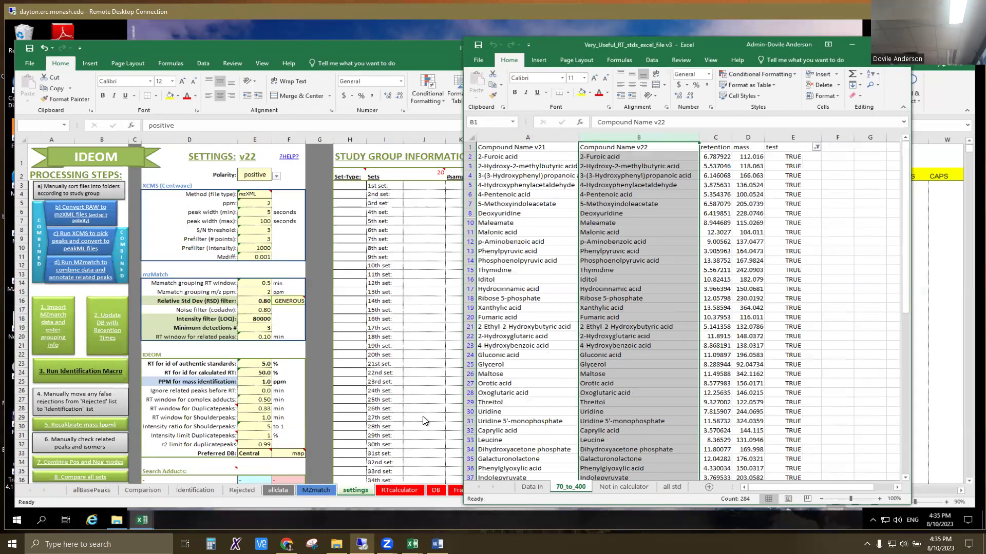
- Show the RTcalculator sheet of IDEOM_v23_alpha and arrange its narrowed window beside the standards workbook
drag(556, 45, 525, 51)
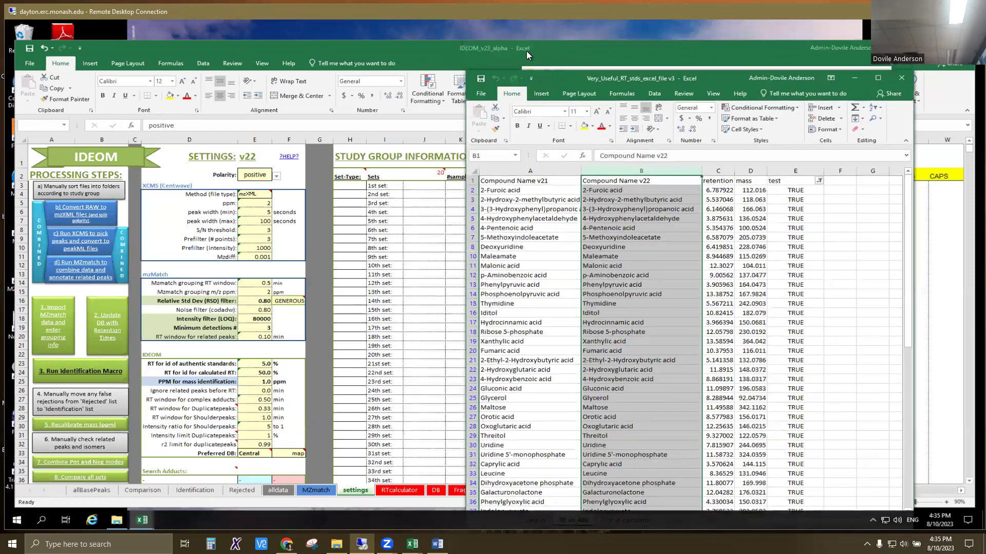
click(27, 68)
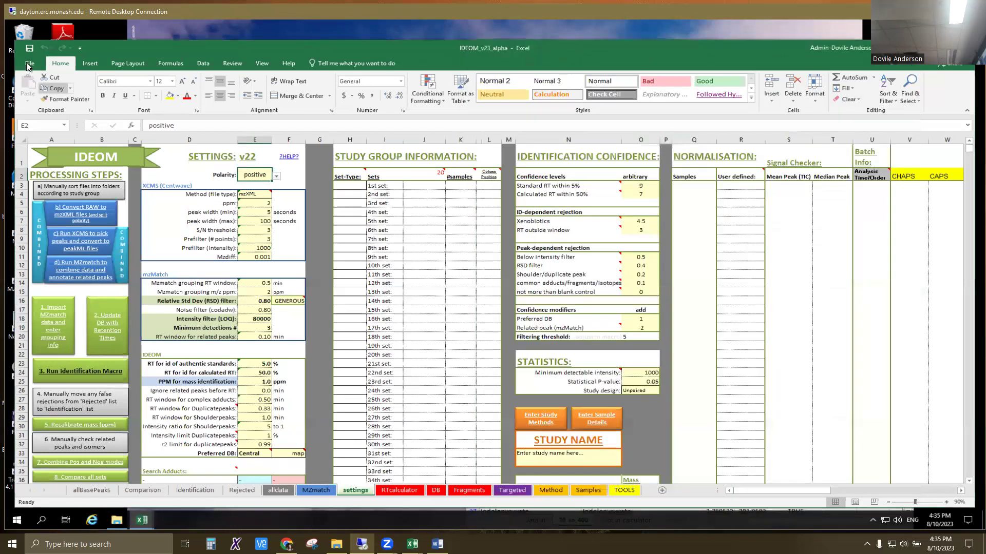
click(29, 65)
key(Escape)
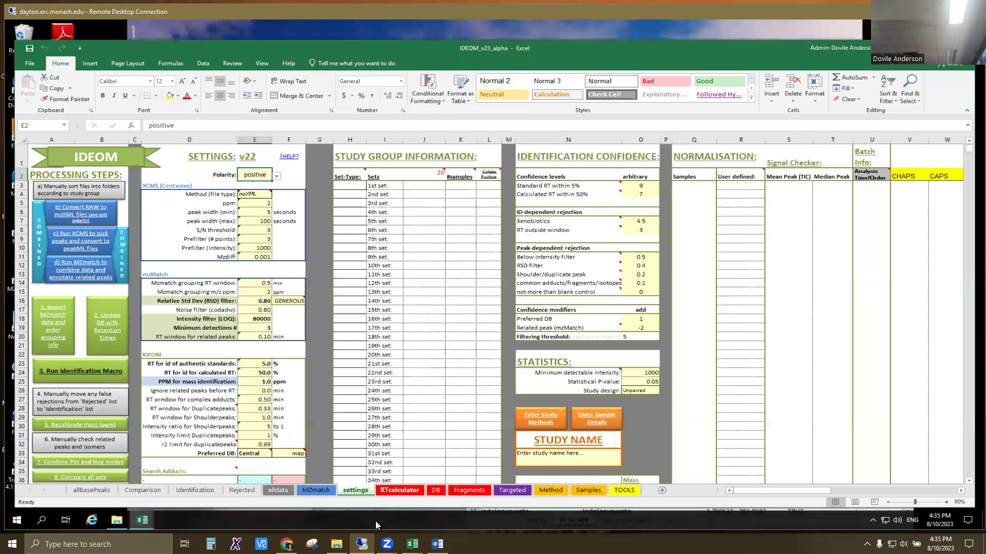
click(402, 493)
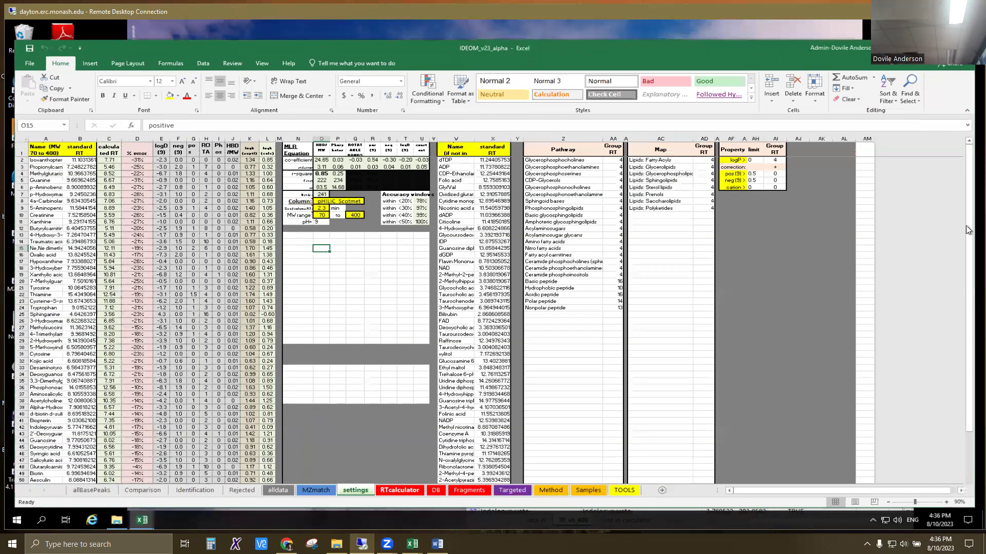
drag(825, 230, 428, 263)
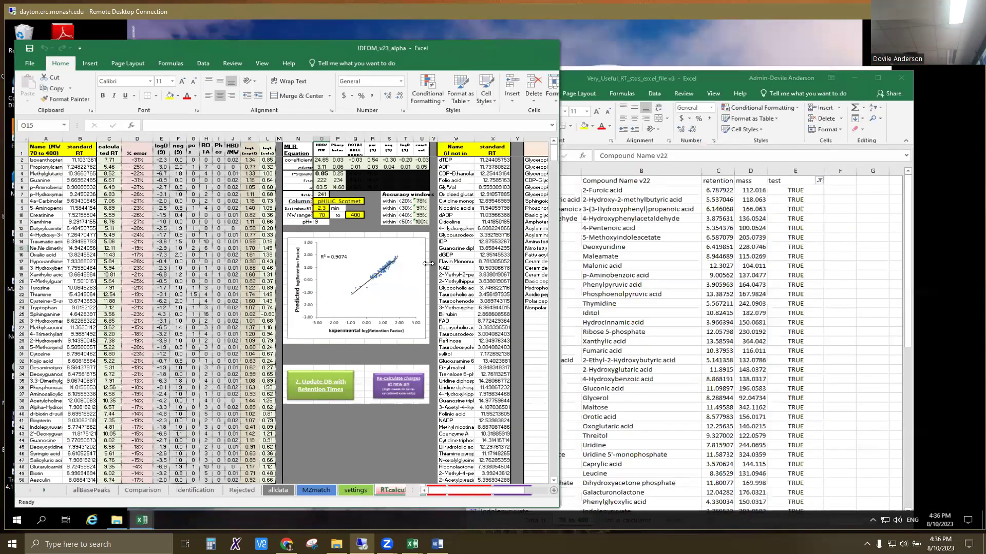
drag(500, 263, 531, 263)
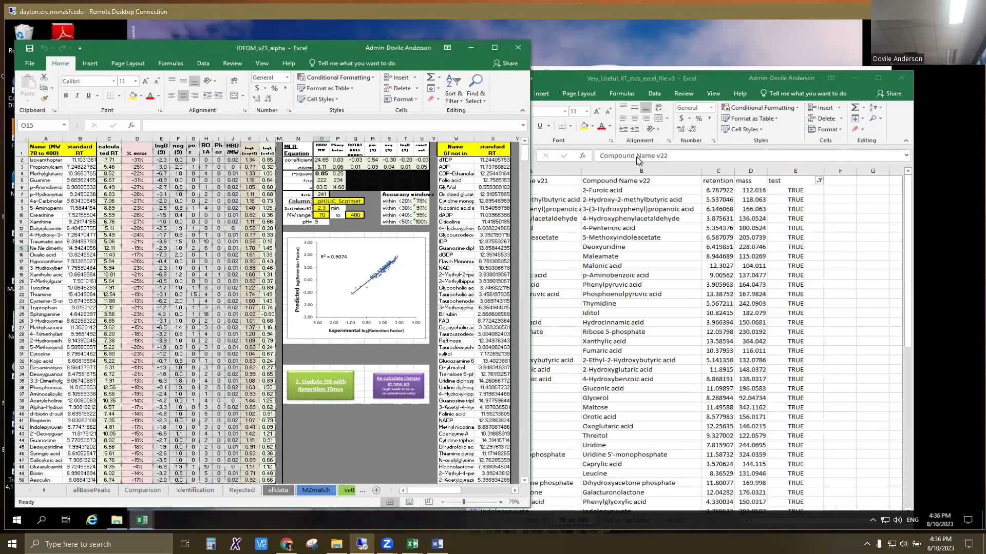
drag(709, 84, 758, 45)
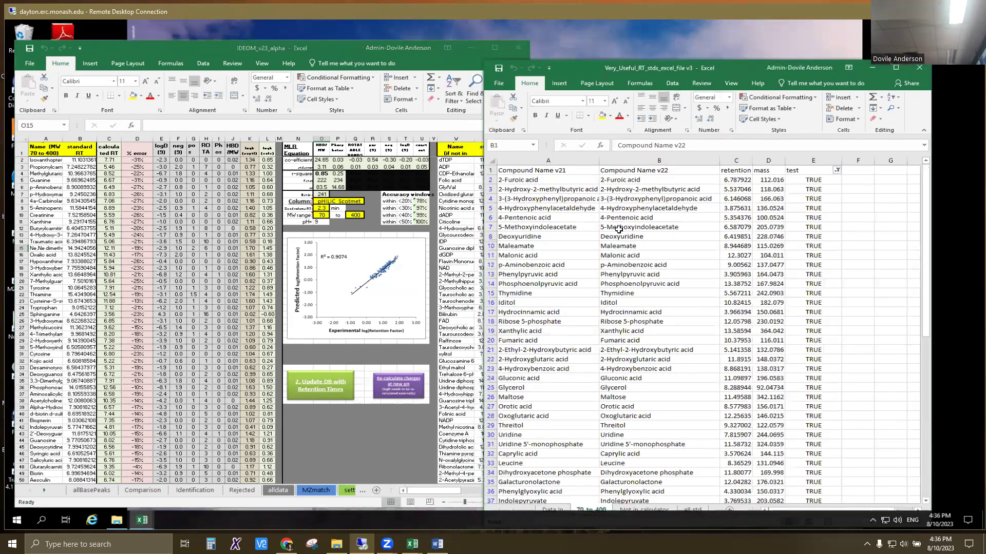
- Copy the filtered v22 names and retention times from 70_to_400 and paste them as values into IDEOM's RTcalculator from A2
drag(664, 153, 773, 466)
key(ctrl+c)
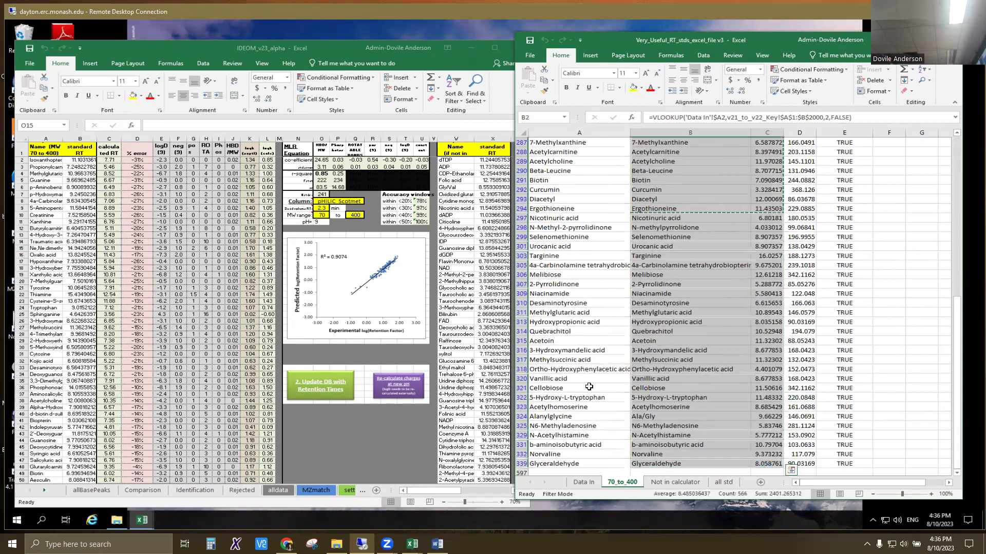
click(50, 161)
key(ctrl+v)
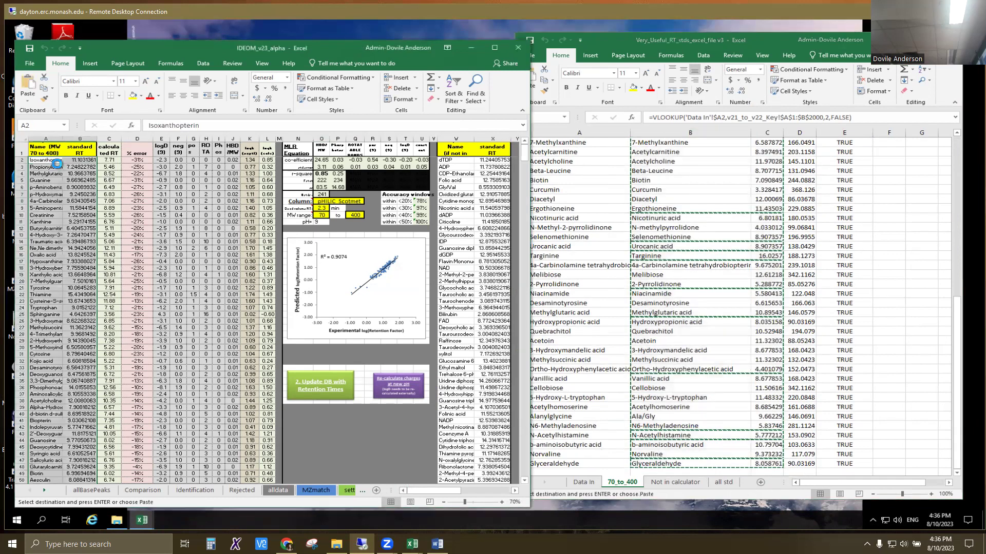
scroll(75, 385, down, 15)
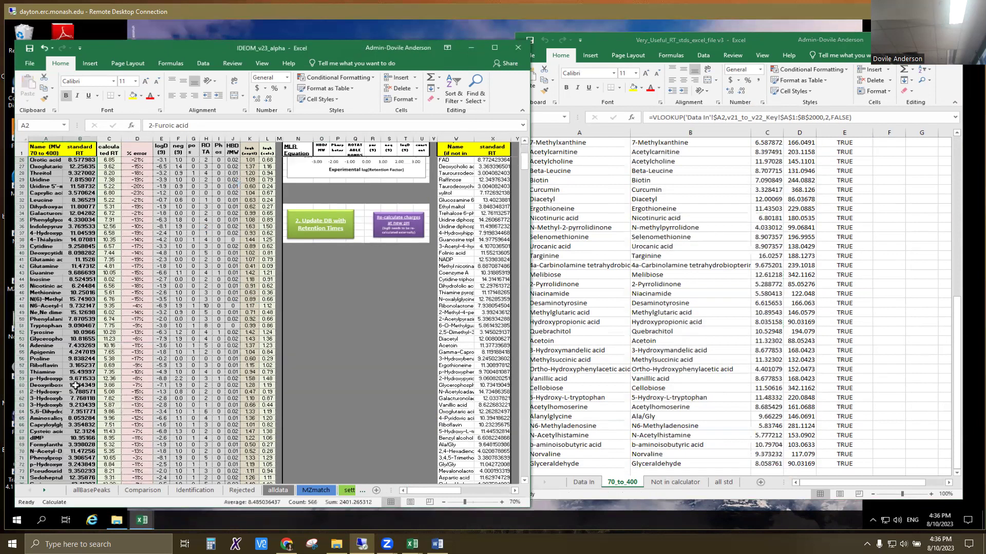
scroll(76, 385, down, 20)
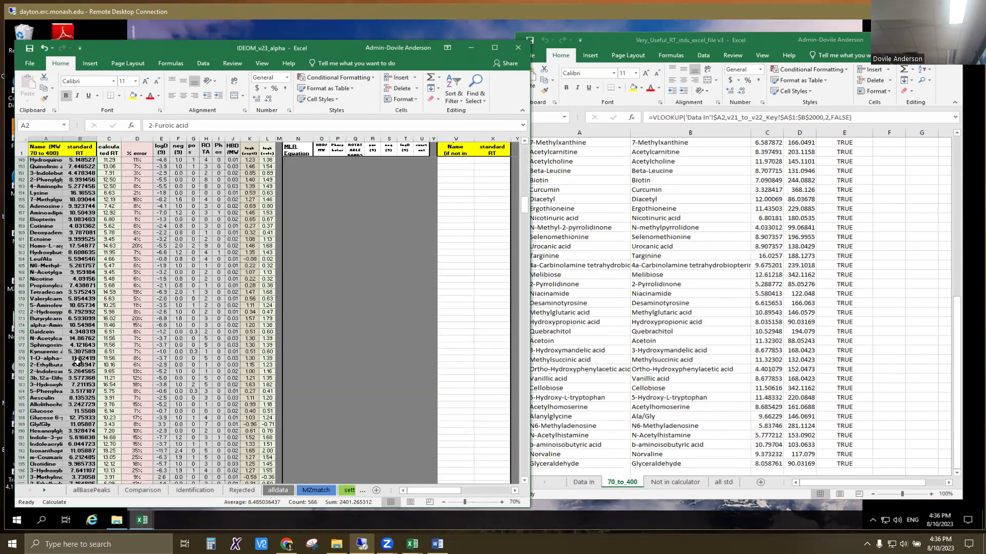
- Review the pasted standards in RTcalculator and delete the red-flagged 2-Aminobenzenesulfonate entry from A83 across column L, shifting the cells up
scroll(69, 446, down, 18)
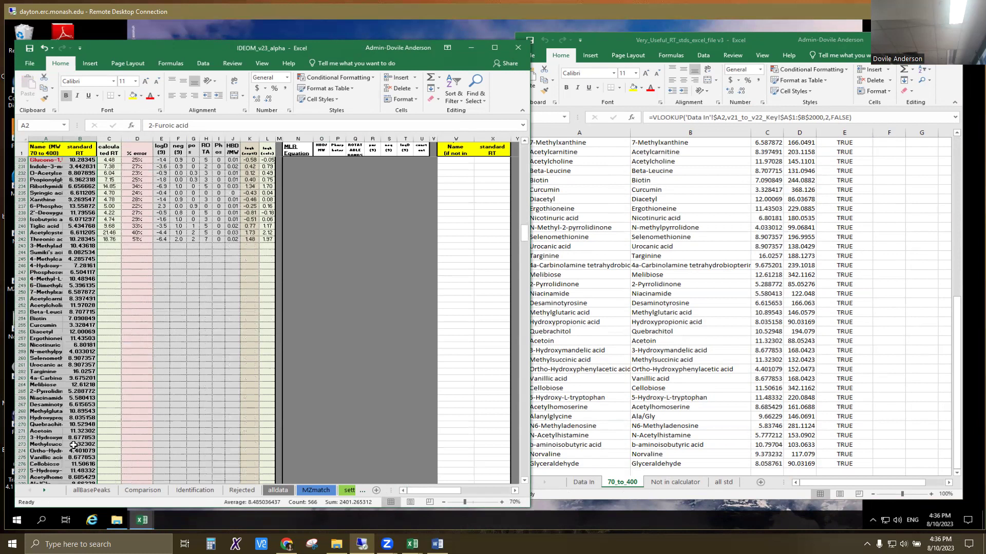
scroll(107, 233, up, 8)
scroll(108, 226, up, 20)
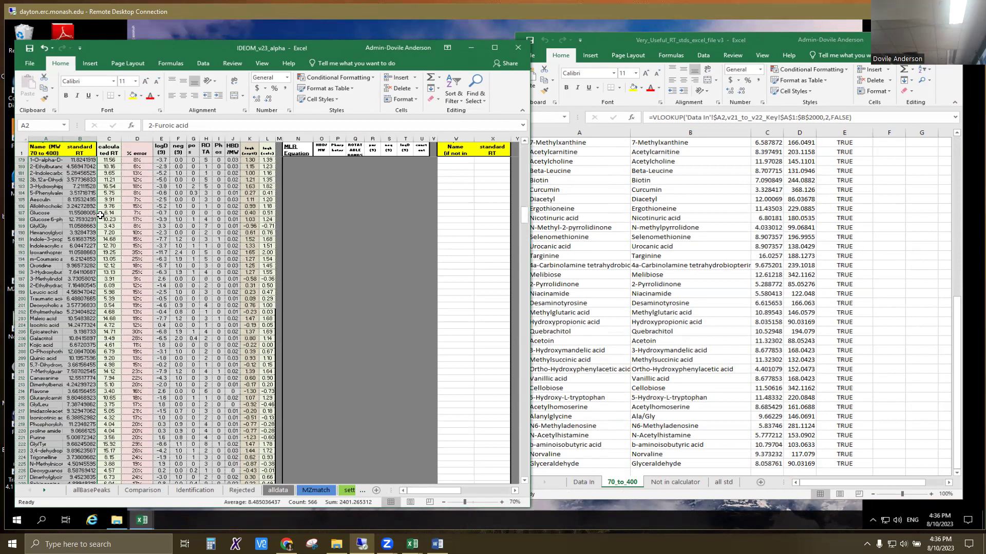
scroll(102, 386, up, 7)
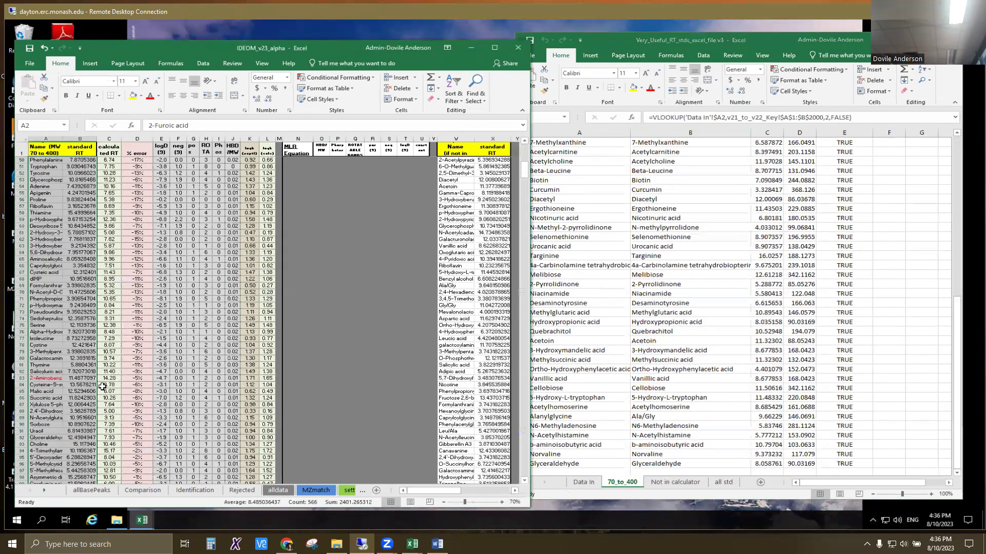
drag(94, 378, 260, 379)
right_click(260, 382)
click(286, 257)
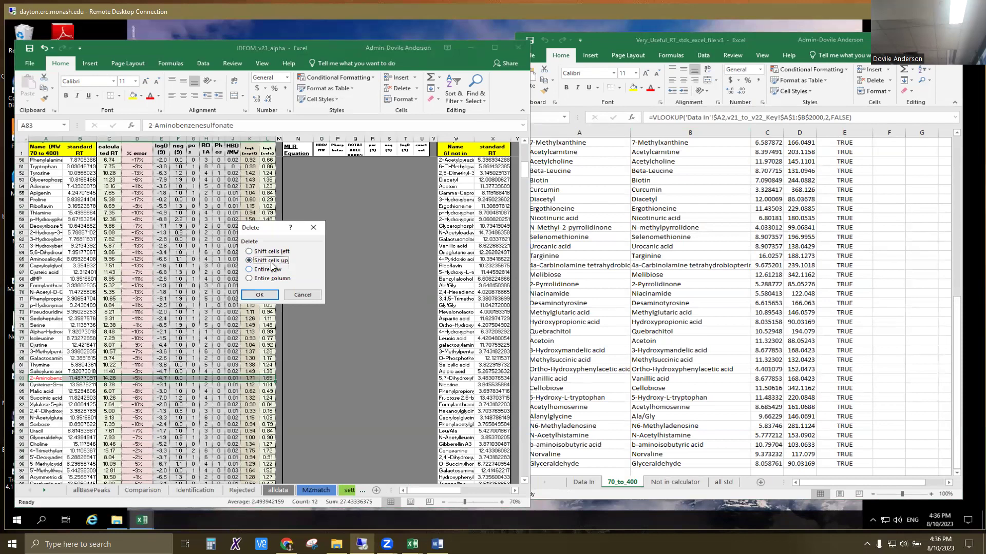
click(264, 296)
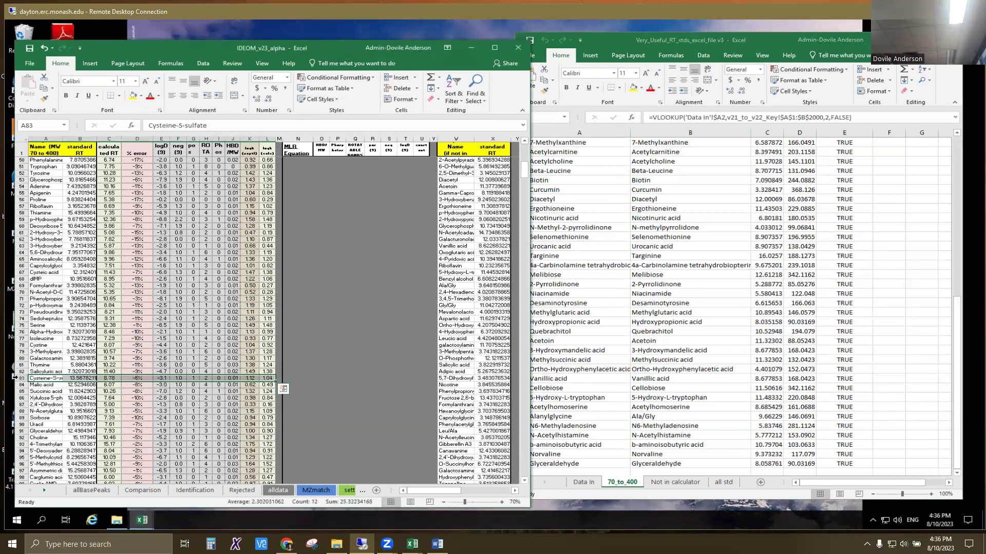
scroll(274, 223, up, 16)
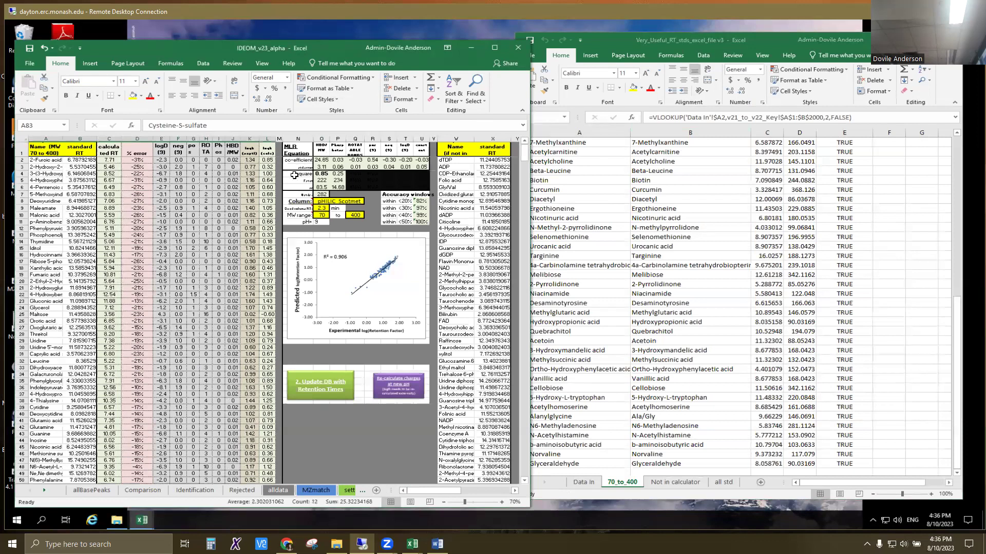
- Copy the filtered v22 names and retention times from the Not in calculator sheet and paste them into IDEOM's RTcalculator from W2
click(701, 300)
scroll(699, 298, up, 3)
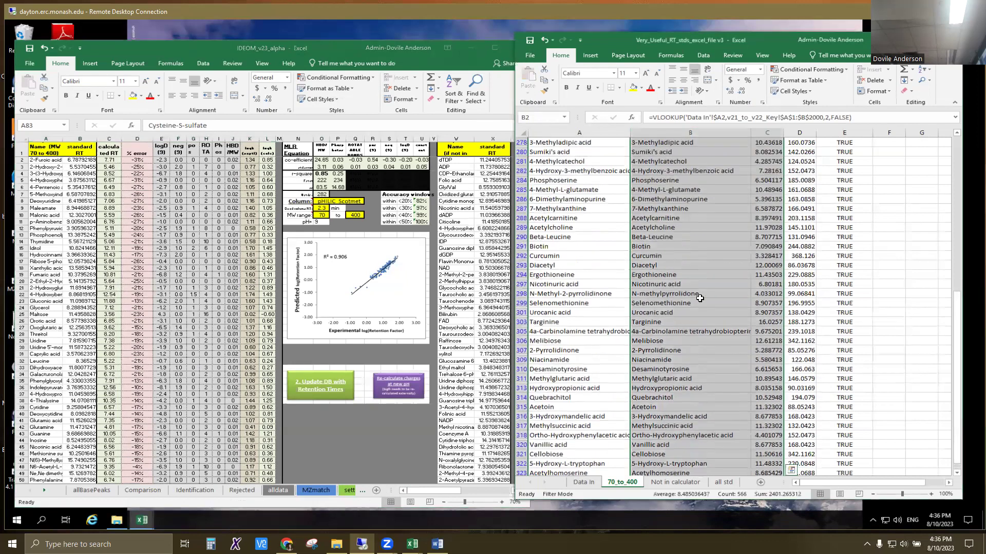
click(675, 482)
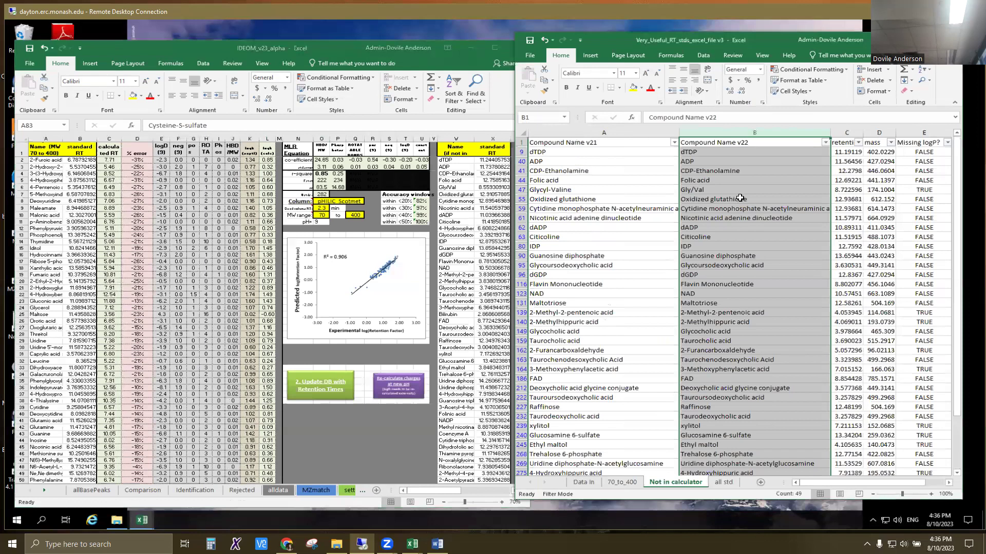
click(850, 171)
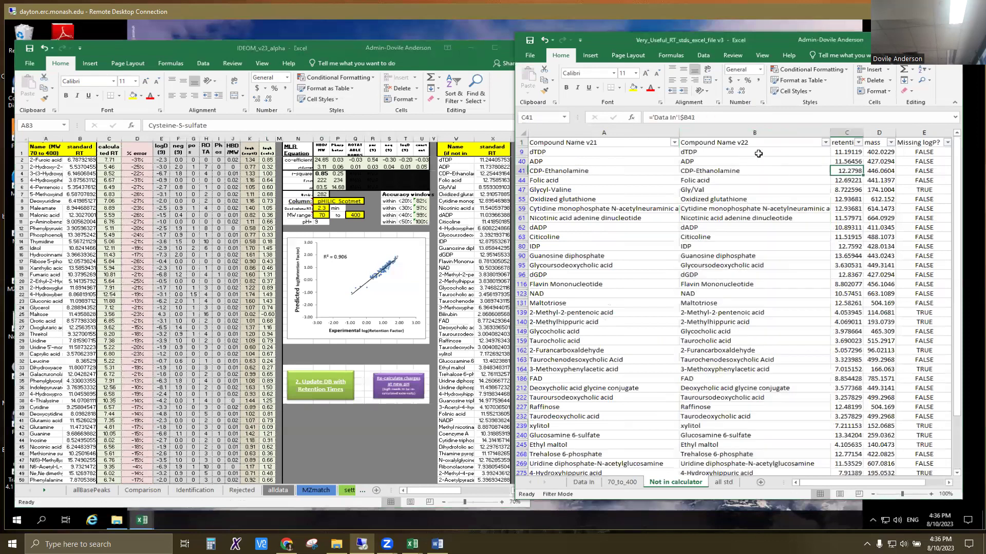
drag(758, 154, 865, 204)
drag(823, 495, 844, 429)
key(ctrl+c)
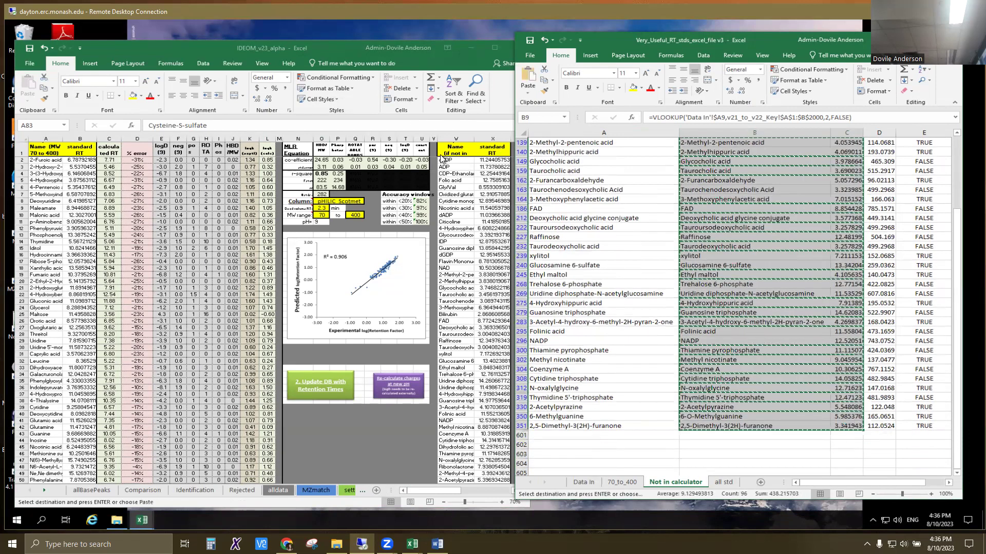
click(462, 160)
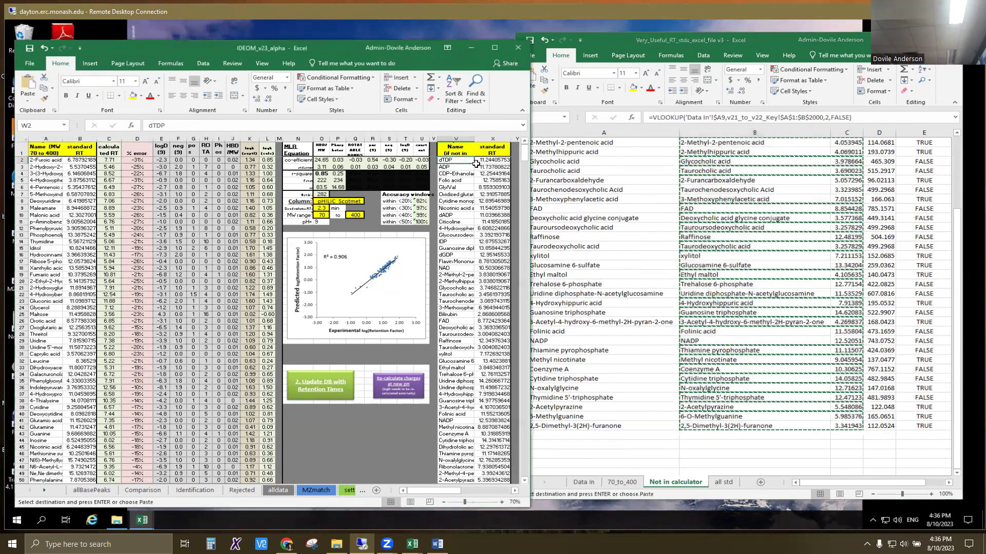
key(ctrl+v)
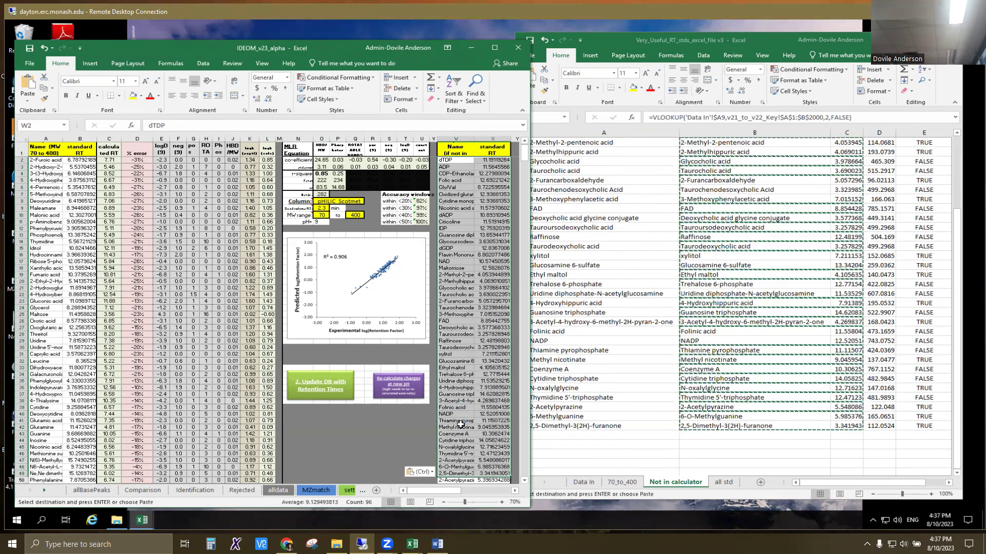
- Clear the leftover old names and retention times below the pasted list in columns W and X, starting at W50
scroll(461, 424, down, 1)
scroll(450, 331, down, 6)
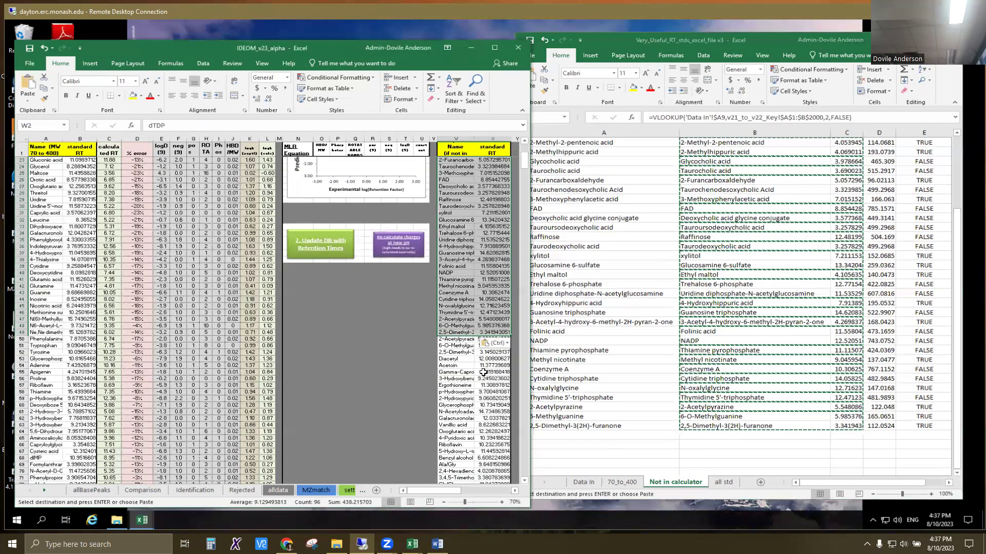
drag(449, 339, 486, 478)
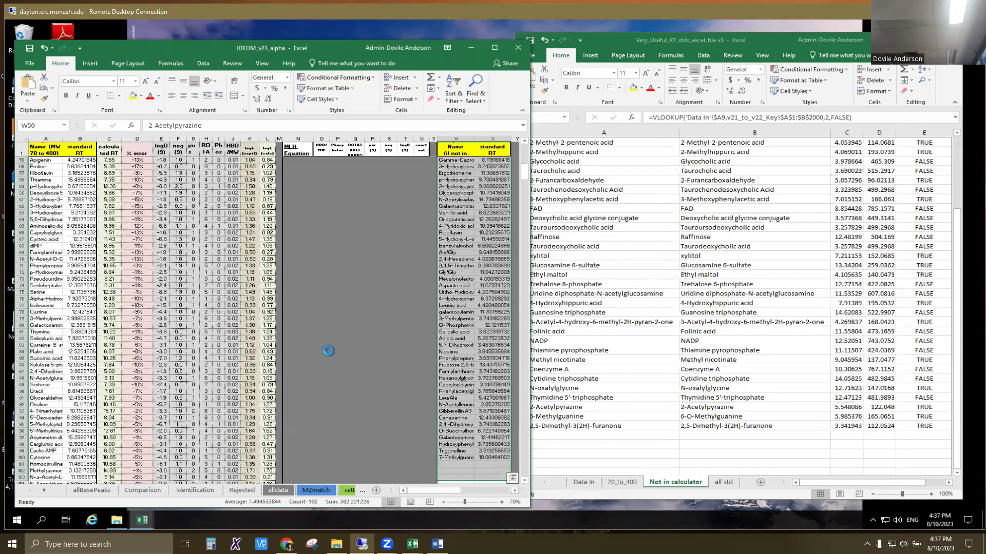
key(Delete)
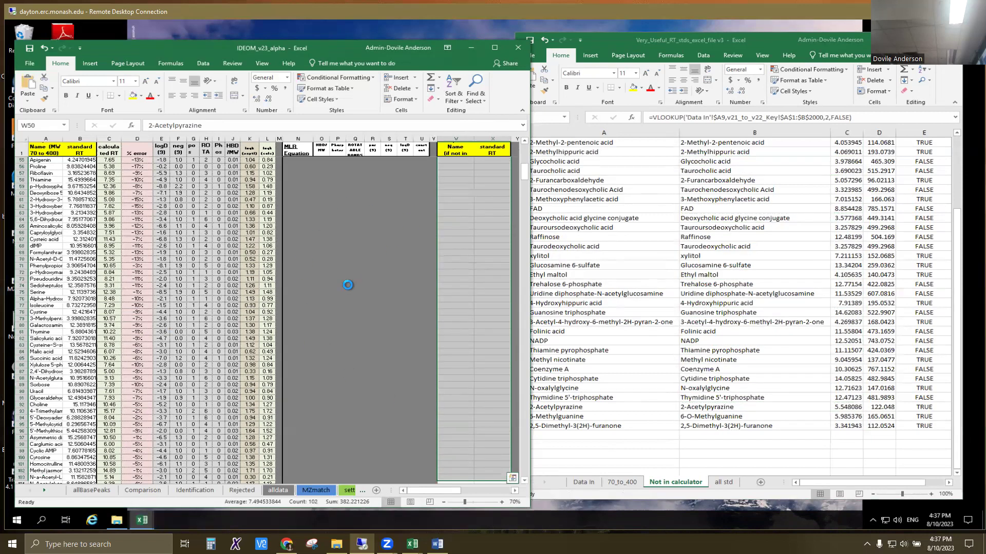
scroll(346, 267, up, 6)
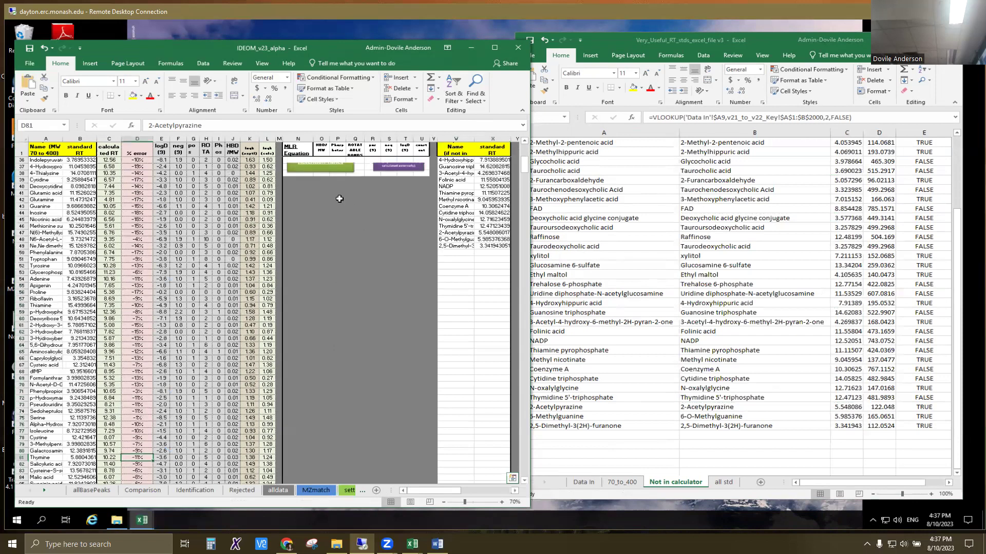
scroll(340, 199, up, 11)
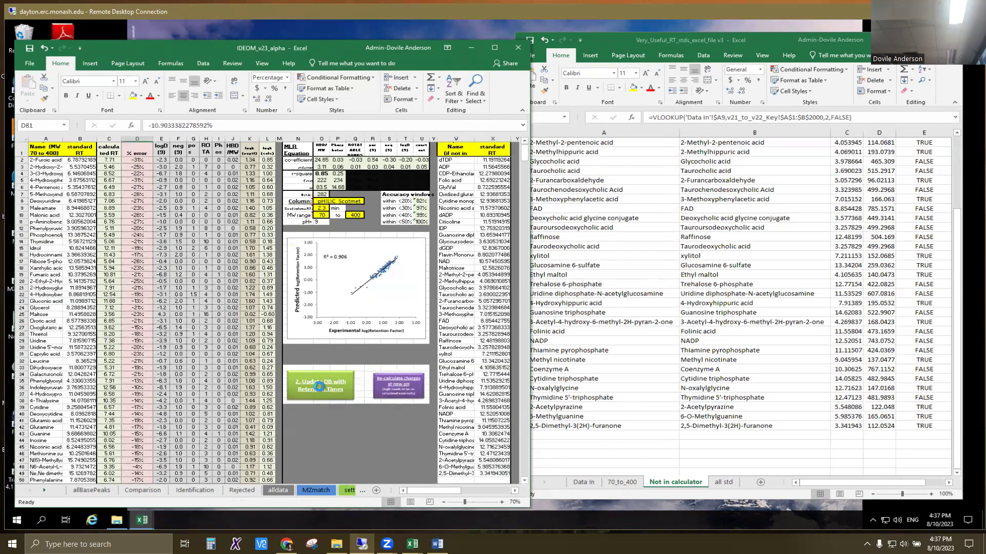
- Try to update the DB with retention times using the manually entered standards instead of importing them from another file
click(318, 386)
click(534, 307)
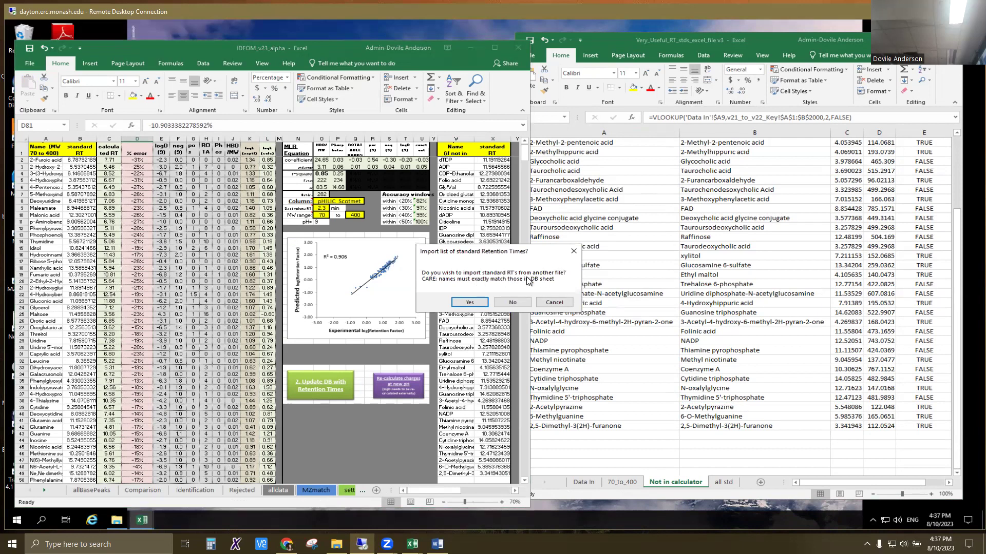
click(517, 301)
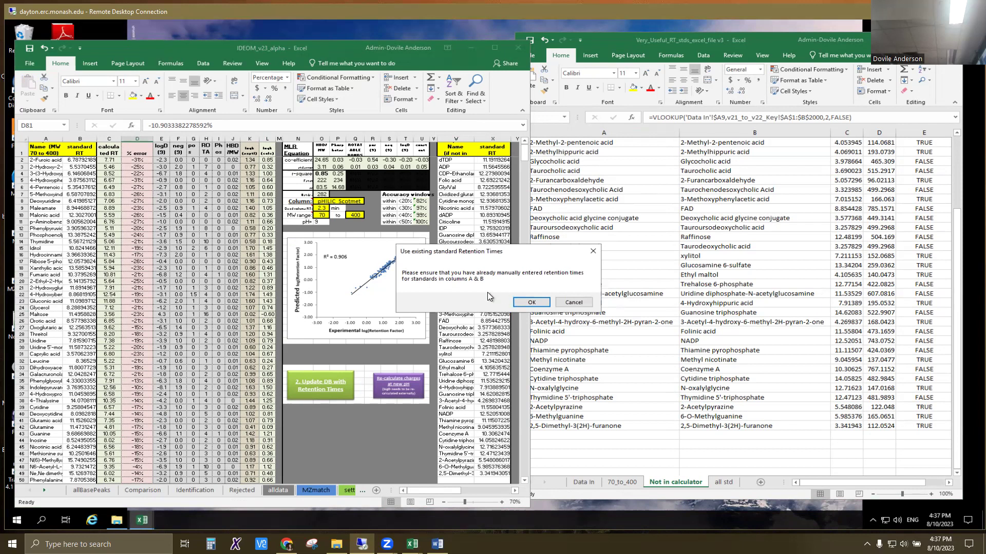
click(533, 304)
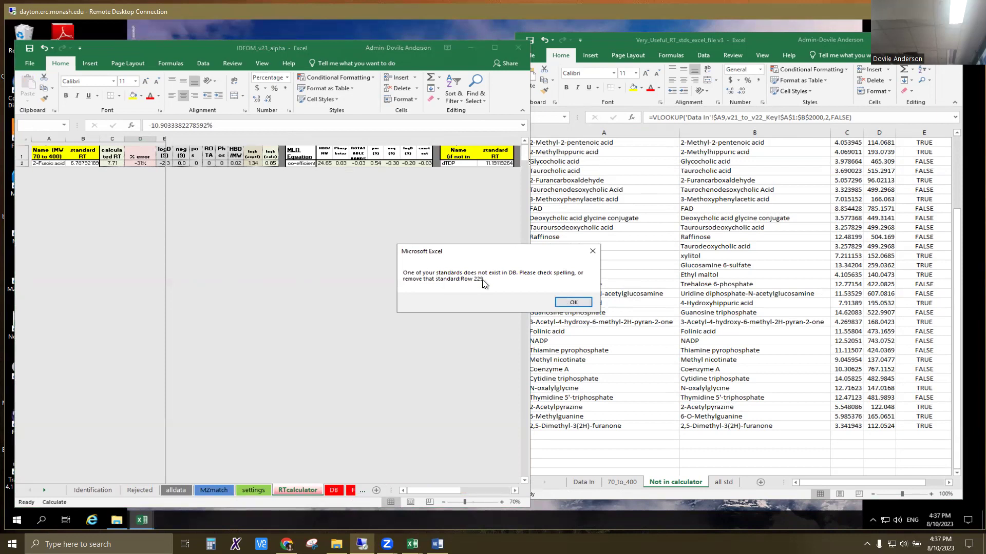
click(585, 305)
- Delete the Glucono-1,5-lactone entry in row 229 of RTcalculator, columns A to L, shifting the cells up
click(20, 358)
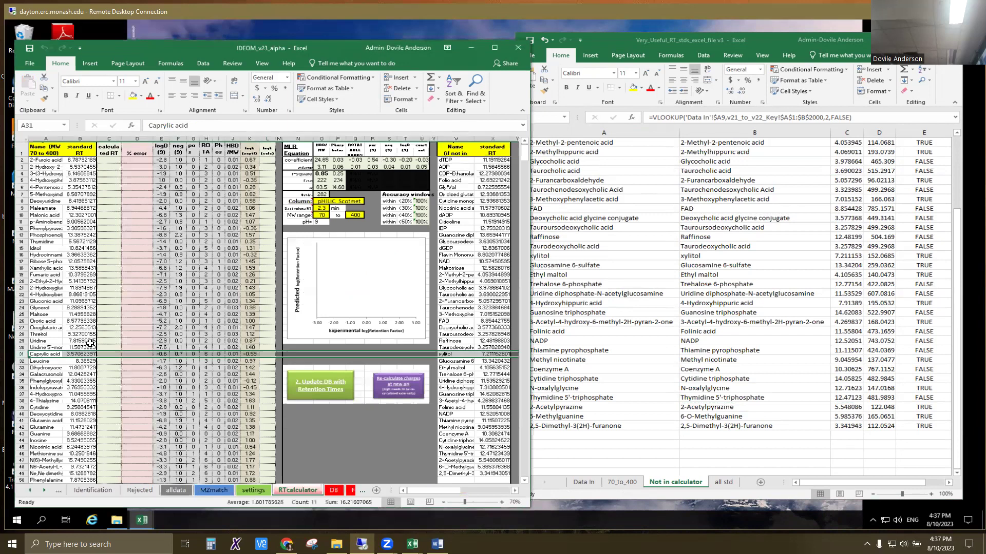
scroll(99, 341, down, 3)
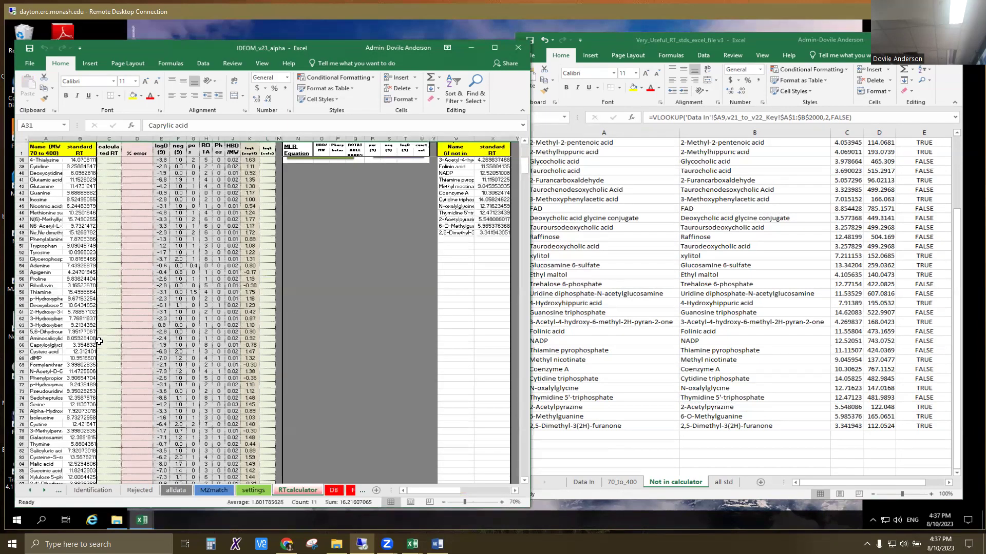
scroll(99, 341, down, 20)
scroll(161, 392, up, 1)
click(160, 394)
scroll(128, 407, down, 8)
scroll(128, 407, down, 20)
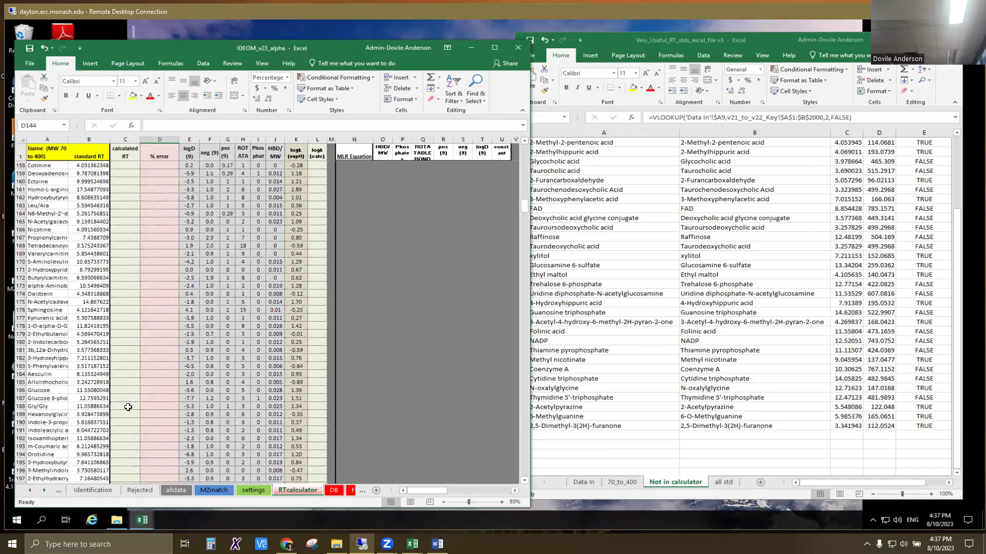
drag(44, 253, 319, 254)
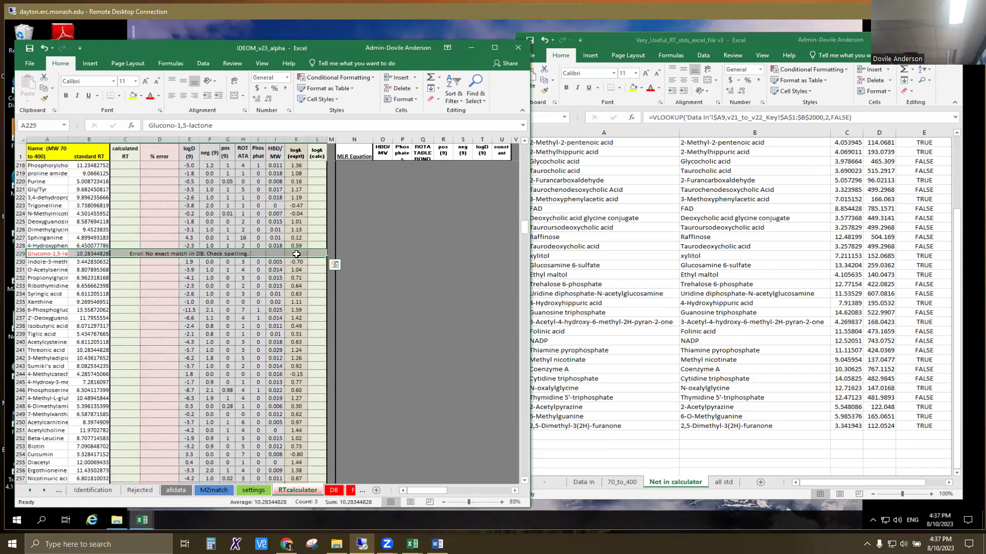
right_click(297, 254)
click(314, 357)
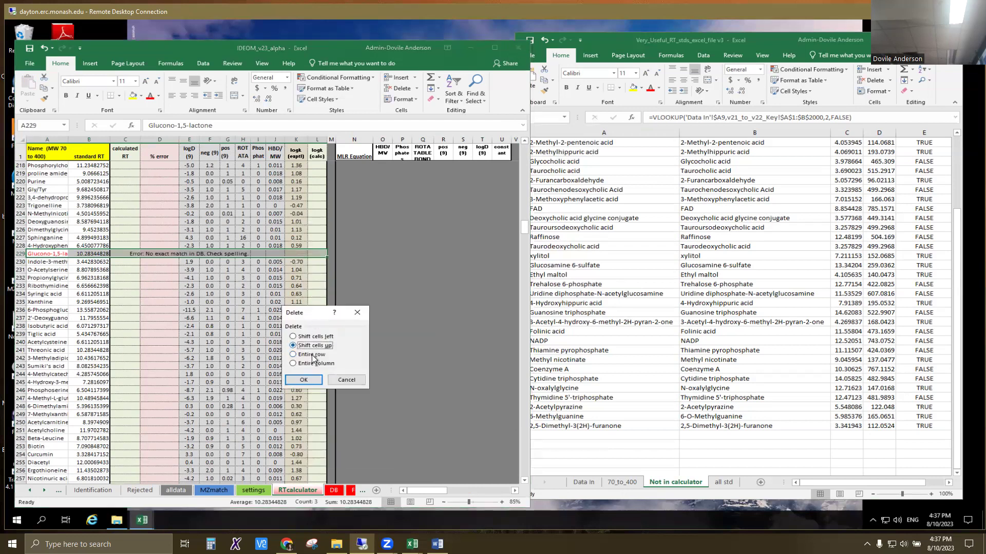
click(303, 381)
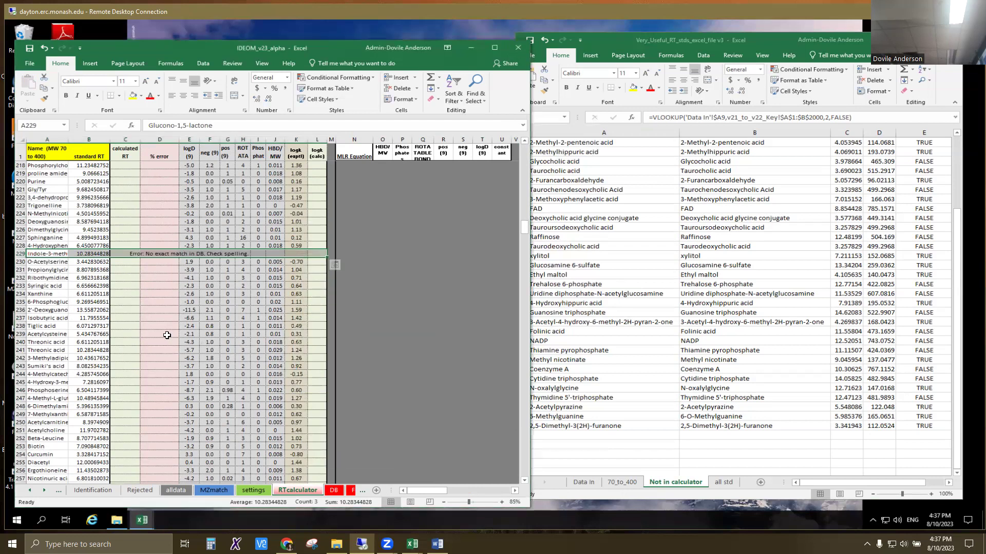
scroll(173, 333, down, 13)
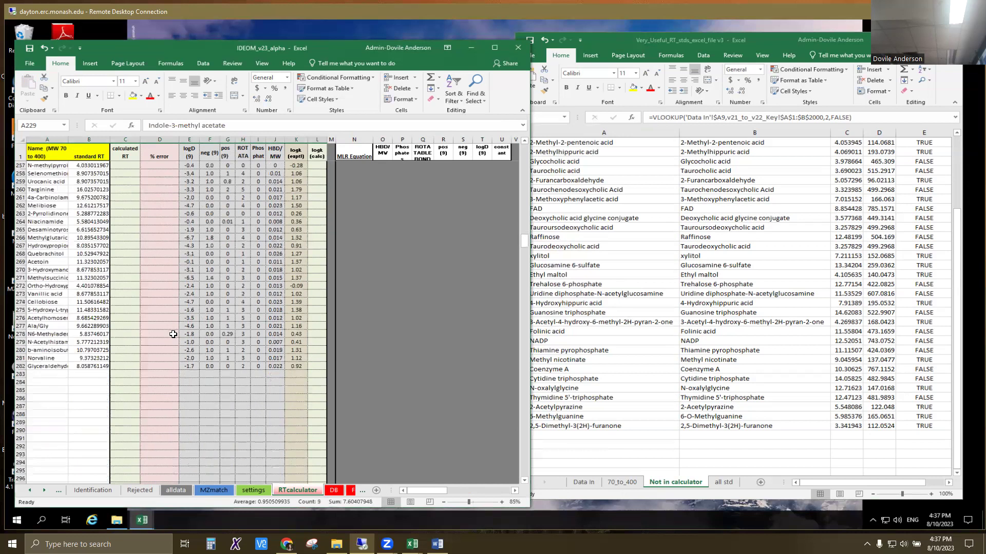
scroll(184, 387, up, 20)
scroll(185, 388, up, 20)
scroll(210, 334, up, 20)
scroll(212, 331, up, 2)
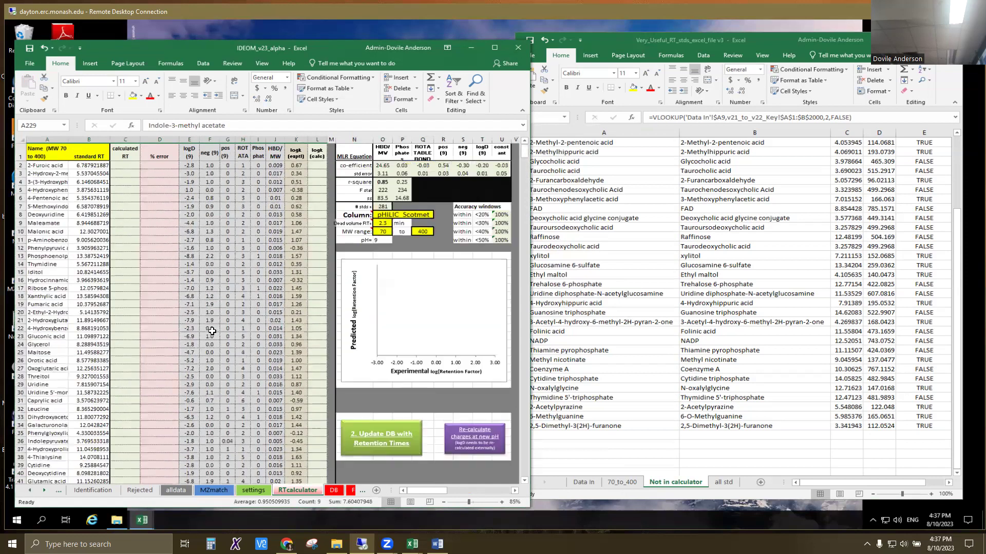
- Widen the IDEOM_v23_alpha window and close the Very_Useful_RT_stds_excel_file v3 workbook, saving its changes
drag(531, 273, 777, 286)
click(950, 40)
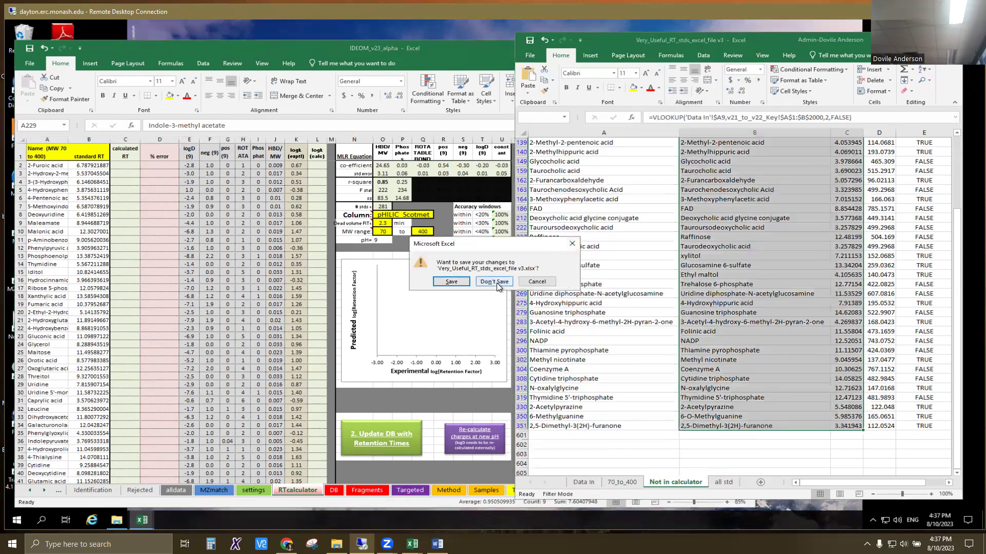
click(494, 282)
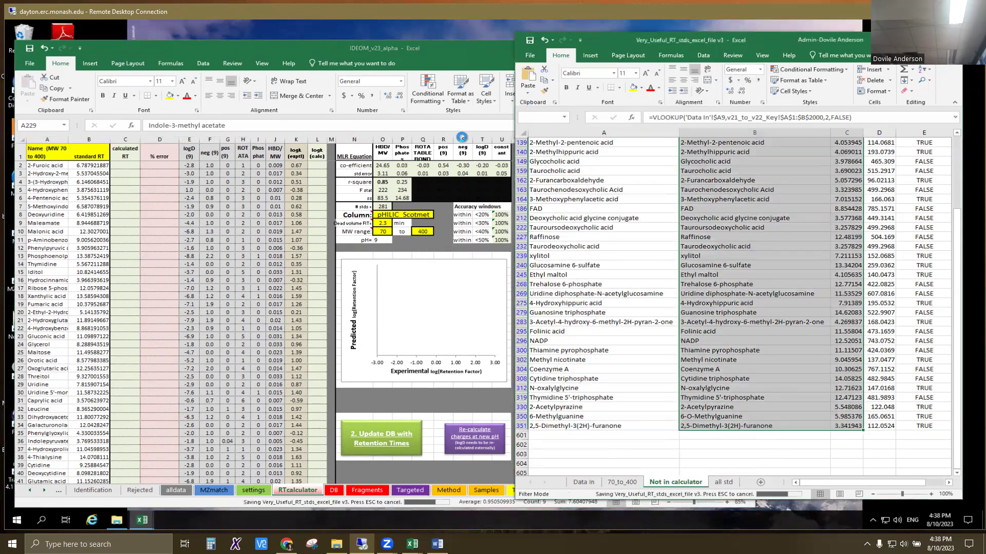
drag(755, 199, 902, 219)
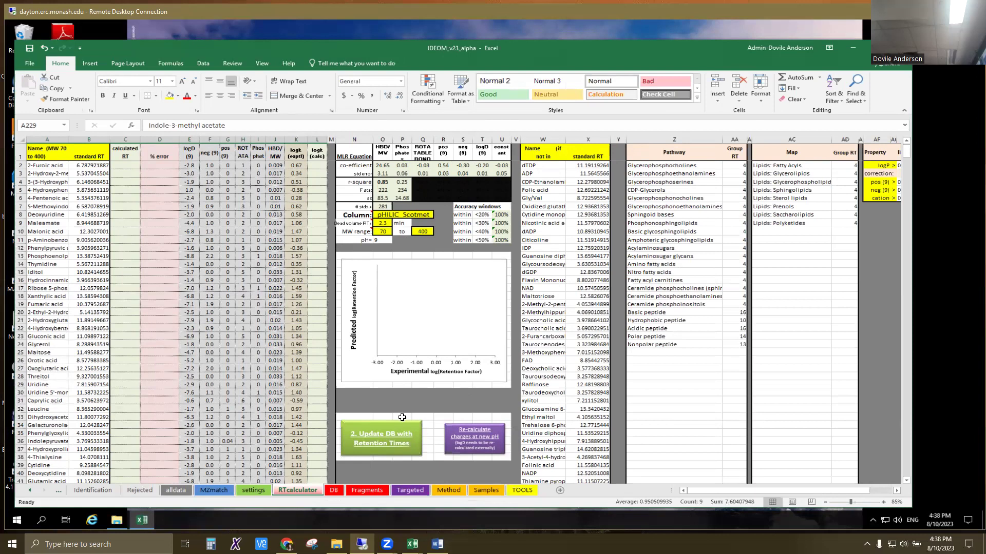
- Rerun the DB retention time update with the manually entered standards, declining to update only the authentic standard retention times
click(404, 445)
click(536, 305)
click(512, 306)
click(529, 304)
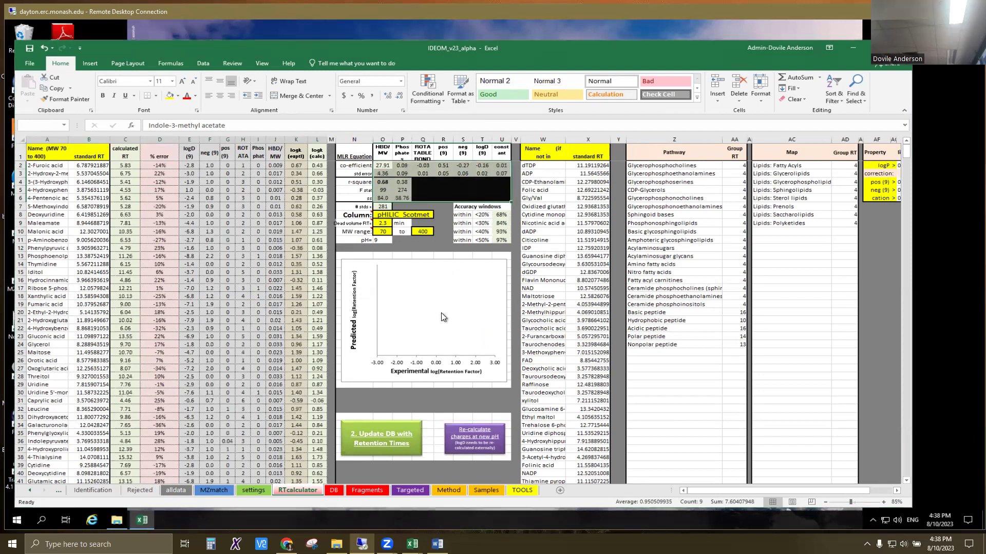
click(511, 300)
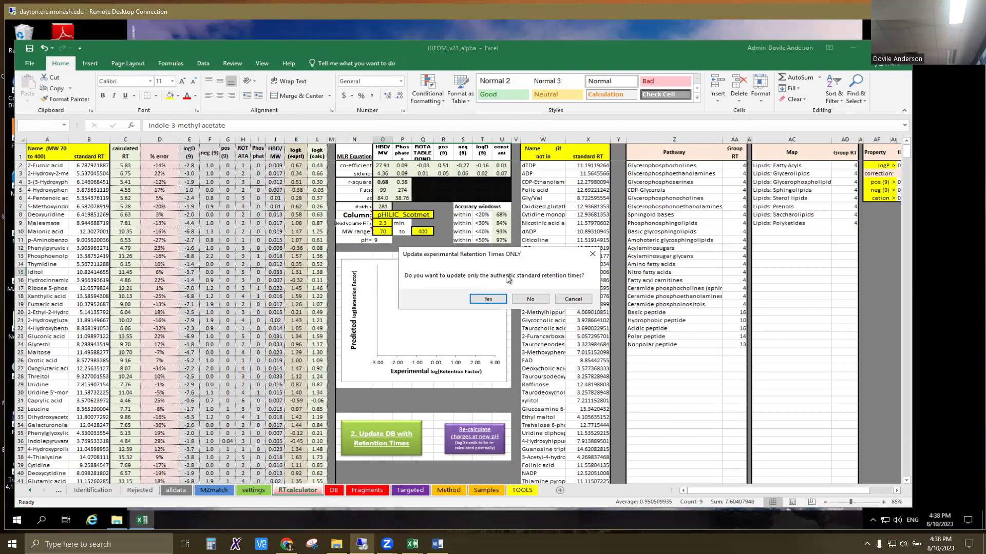
click(531, 300)
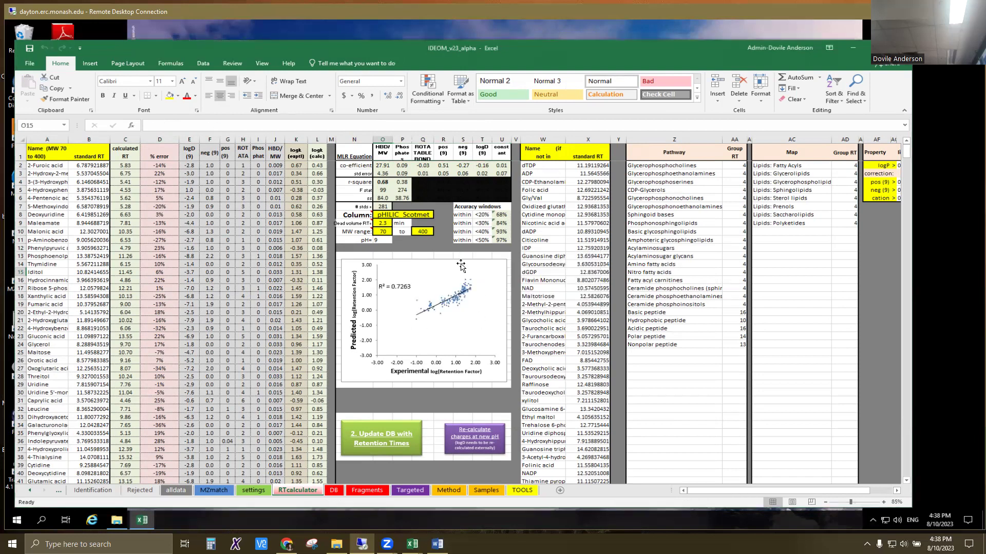
- Sort the standards in RTcalculator by % error from smallest to largest, expanding the selection to the adjacent columns
click(166, 139)
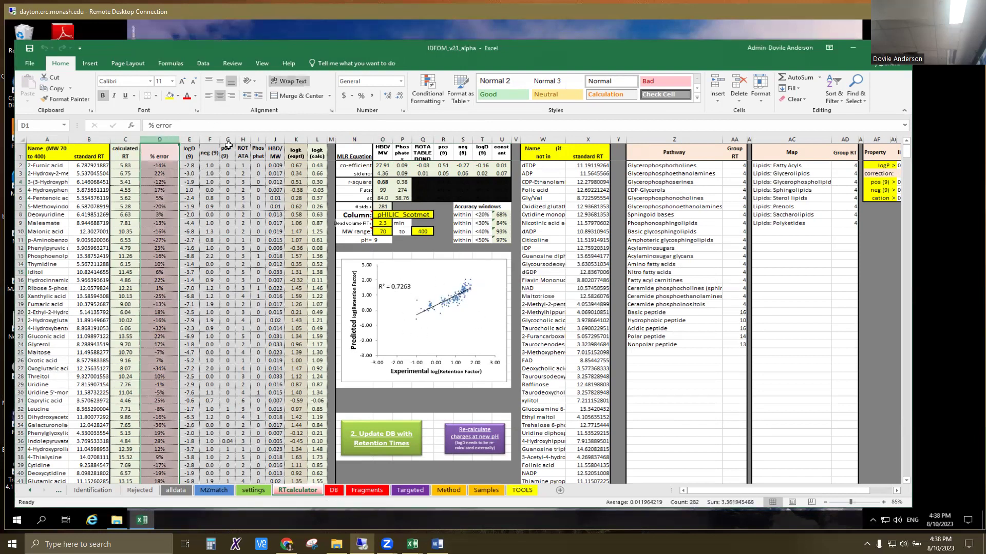
click(833, 94)
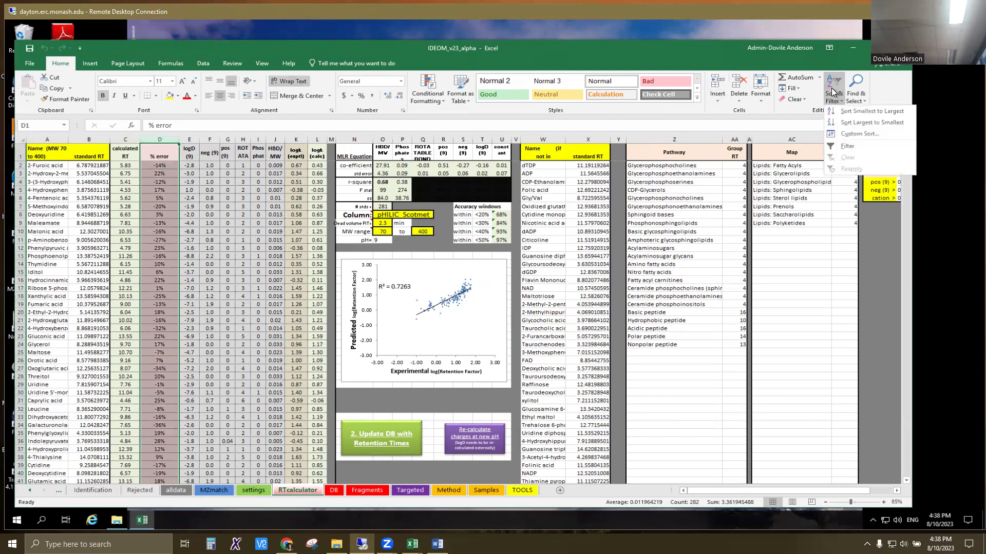
click(867, 112)
click(359, 302)
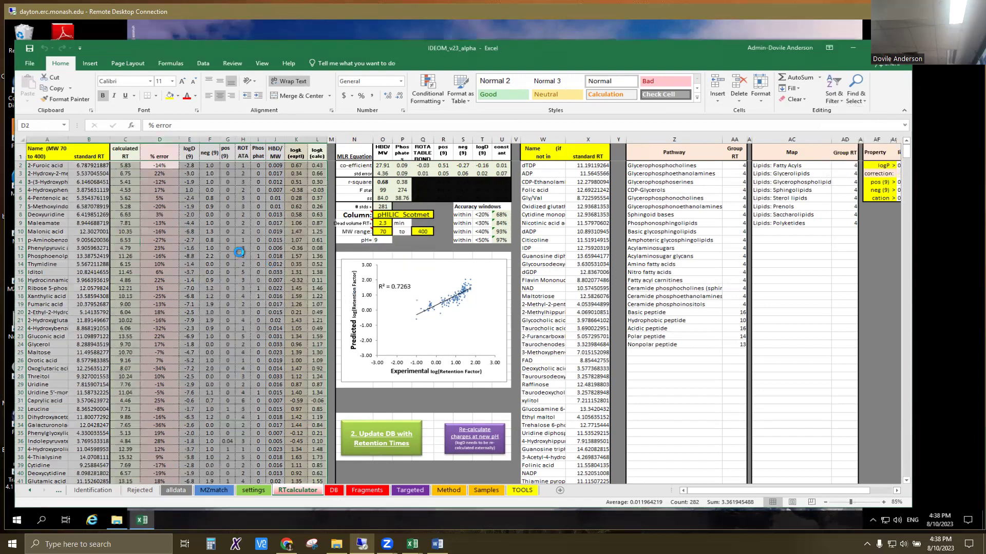
- Move the names and standard RTs in A2:B14 to the first empty rows below the standards list in columns W and X
drag(45, 166, 104, 263)
key(ctrl+c)
click(574, 417)
scroll(534, 384, down, 5)
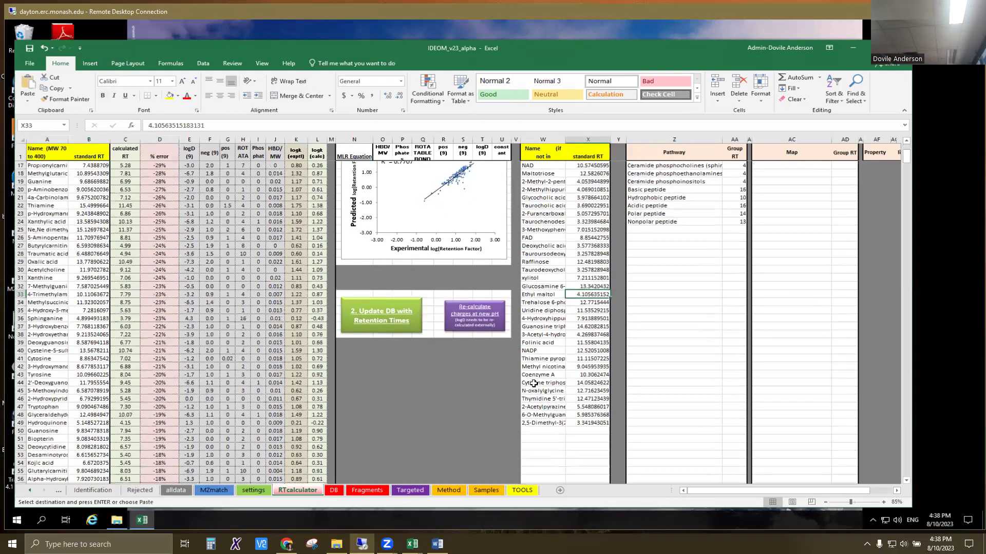
scroll(539, 358, down, 3)
click(539, 358)
key(Return)
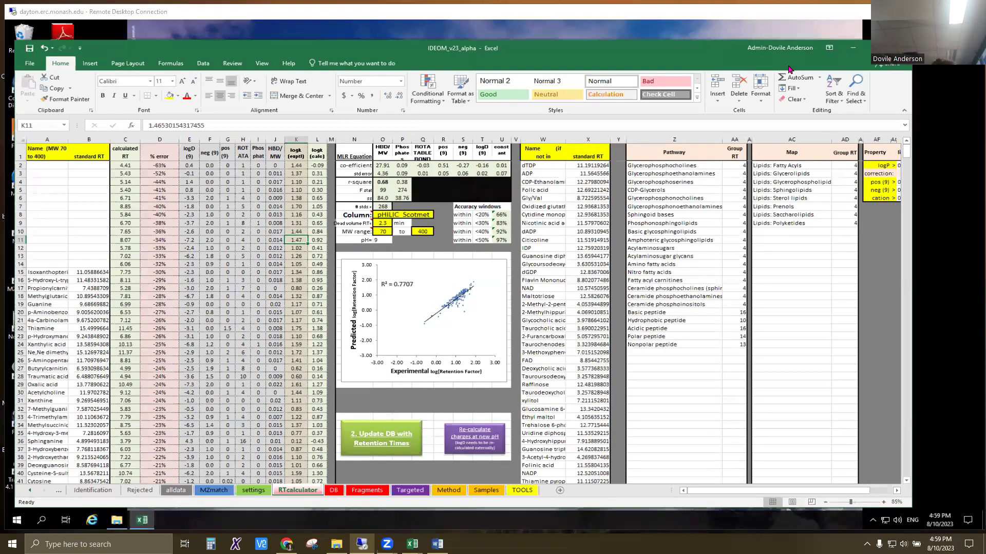
- Delete the emptied rows 2 to 14 of the standards table, columns A to L, shifting the cells up
drag(38, 165, 300, 262)
right_click(272, 241)
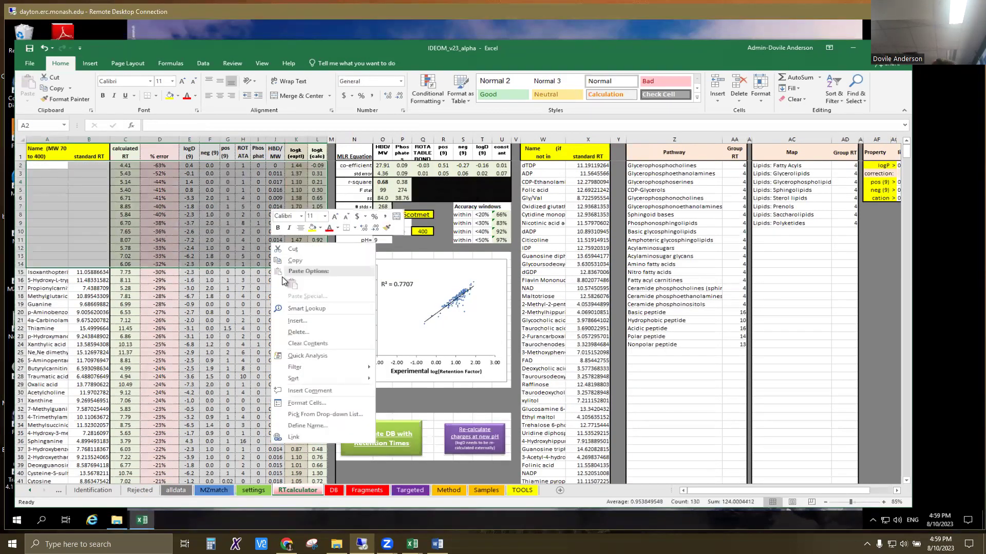
click(306, 331)
click(295, 323)
click(285, 357)
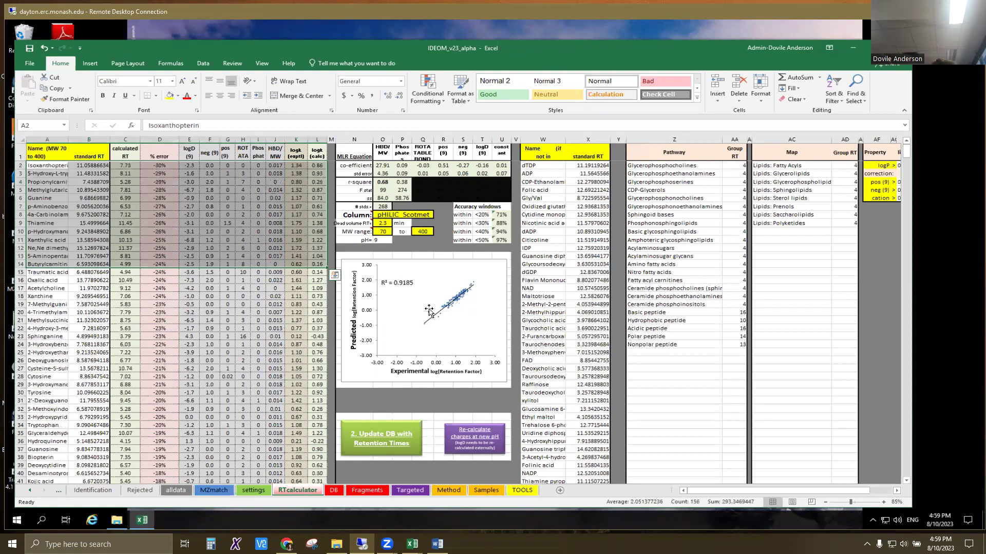
- Select the names and standard RTs of the standards with the highest positive % error, A240:B269
click(189, 376)
scroll(140, 415, down, 2)
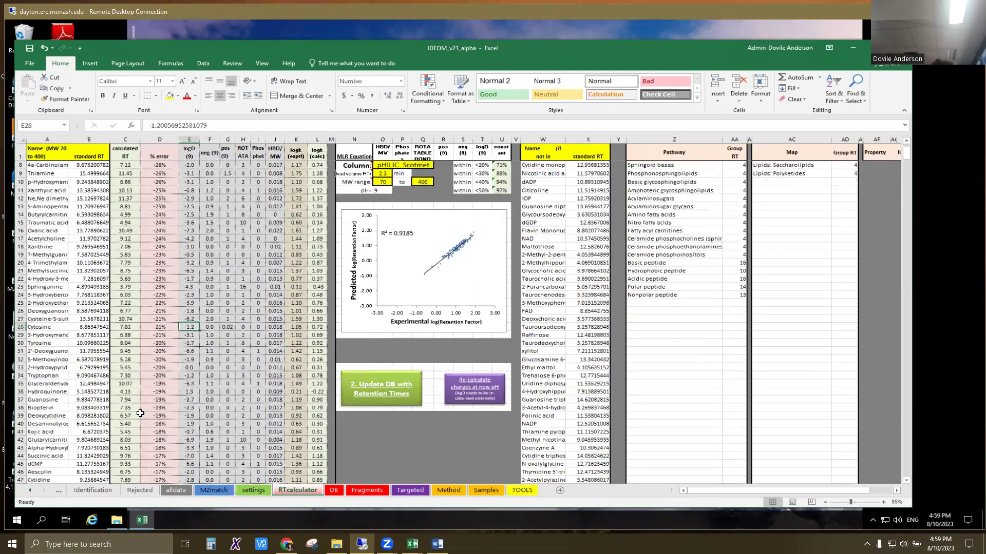
scroll(140, 414, down, 14)
scroll(140, 414, down, 13)
scroll(140, 413, down, 20)
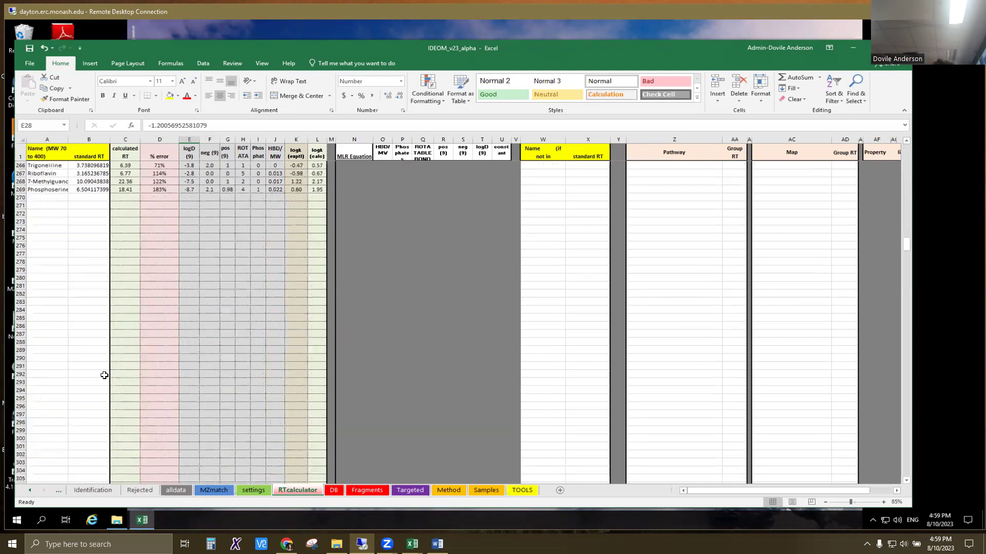
scroll(140, 277, down, 5)
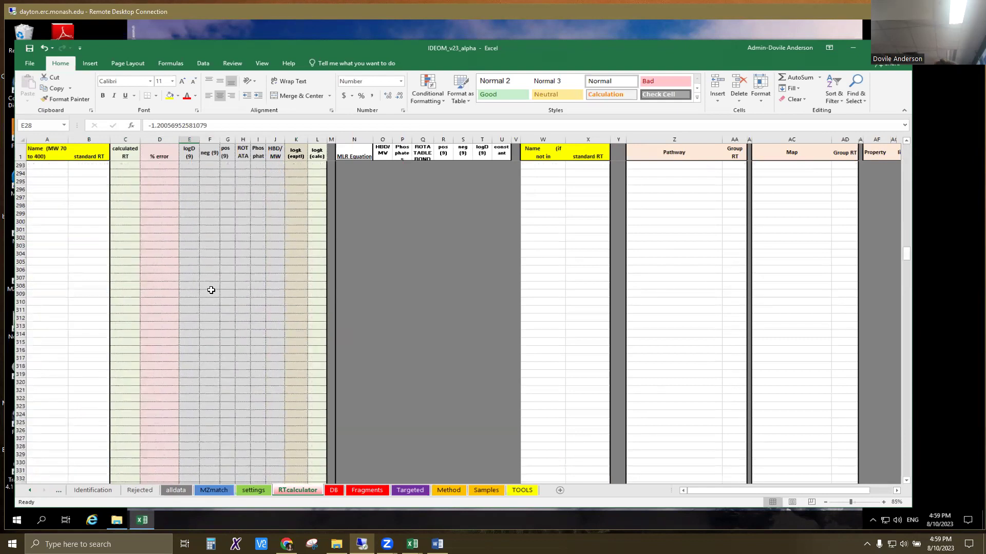
scroll(189, 276, up, 9)
drag(54, 285, 104, 203)
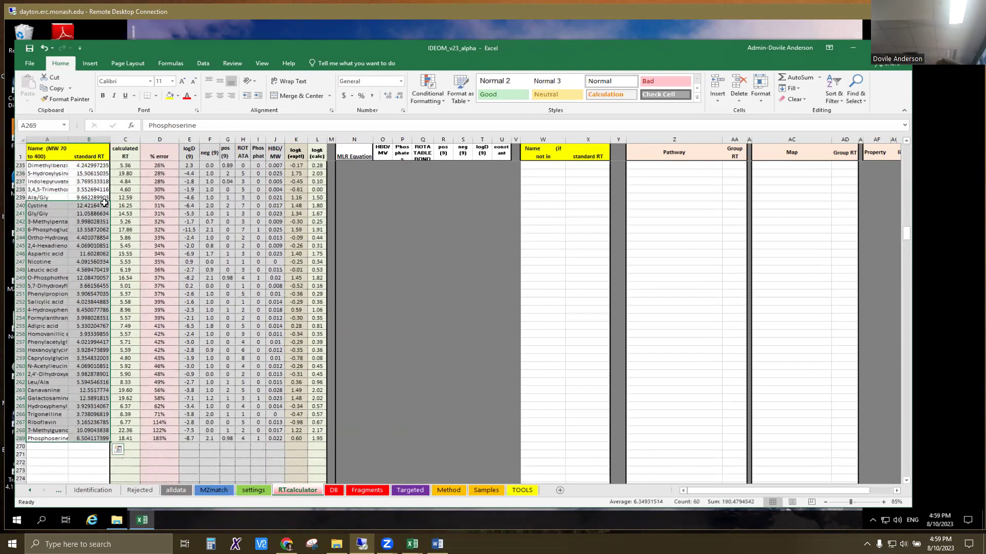
- Move the names and standard RTs in rows 240 to 269 (Cystine to Phosphoserine) to the second compound list, starting at W63
key(ctrl+c)
click(558, 186)
scroll(548, 185, up, 20)
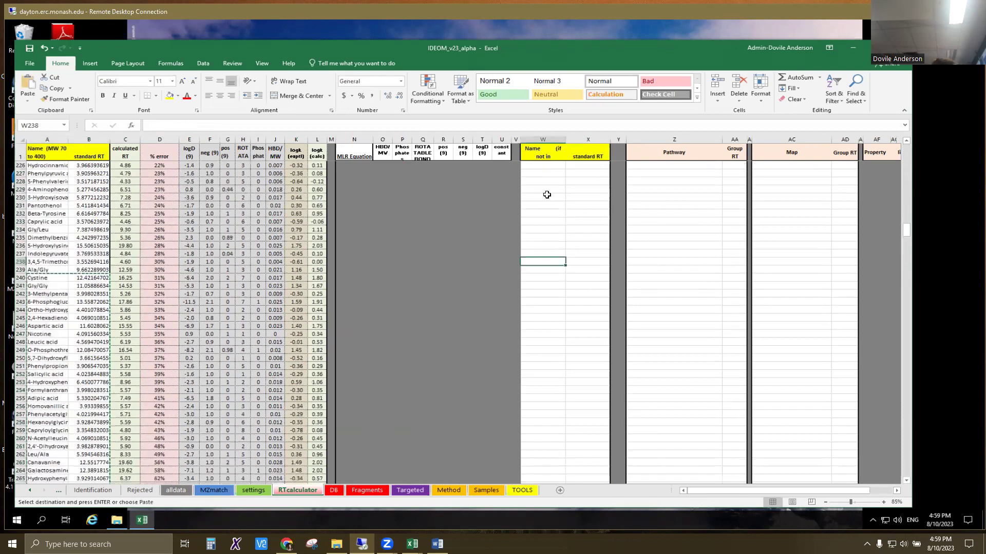
scroll(547, 180, up, 20)
scroll(550, 334, down, 3)
click(553, 399)
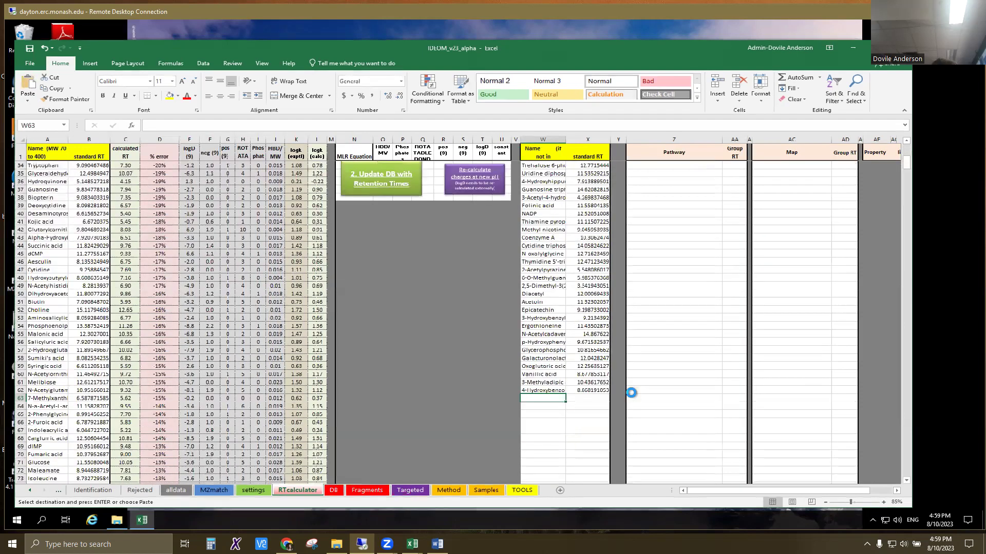
key(Return)
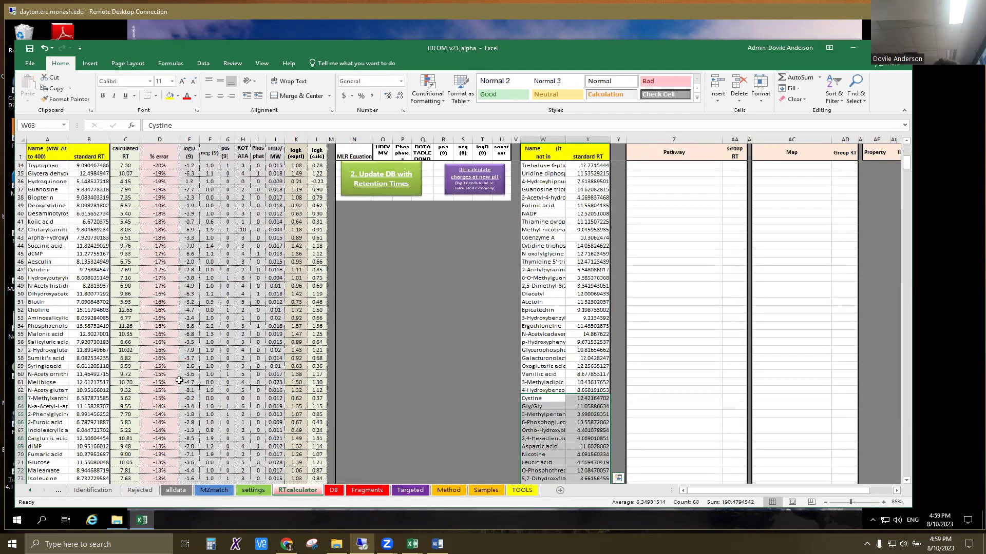
- Clear the leftover calculated values from columns C to L in rows 240 to 269, below Ala/Gly
click(174, 382)
scroll(156, 421, down, 7)
scroll(156, 421, down, 14)
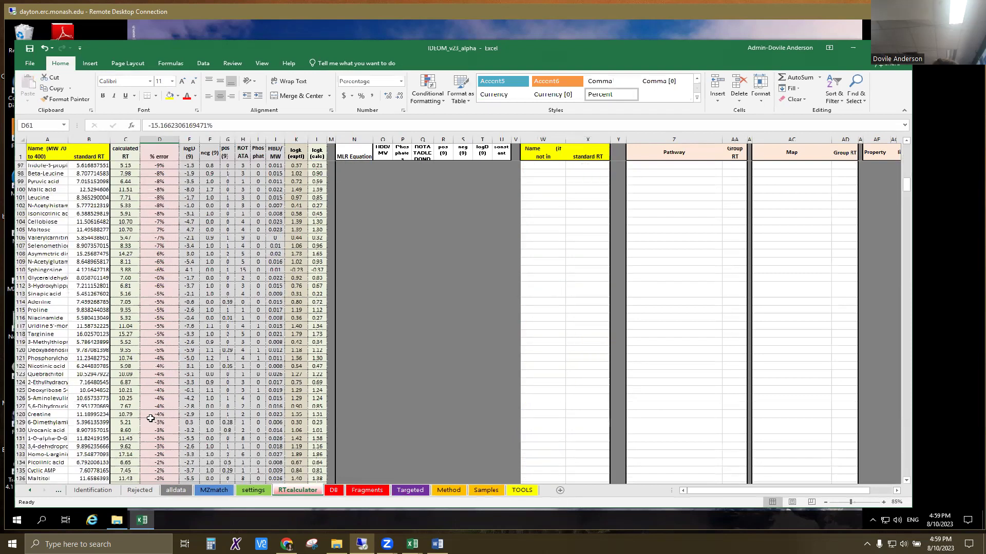
scroll(150, 419, down, 12)
scroll(150, 414, down, 20)
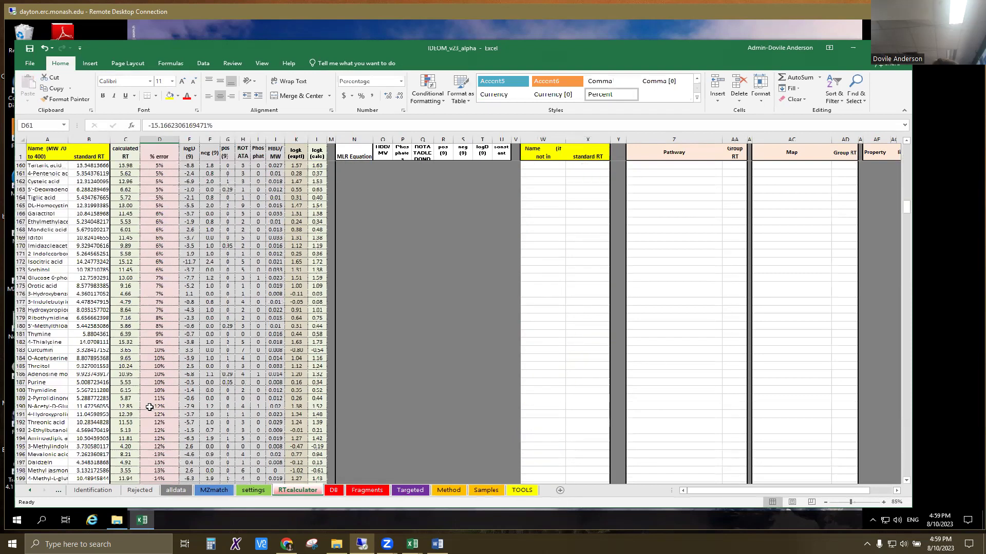
scroll(126, 187, down, 9)
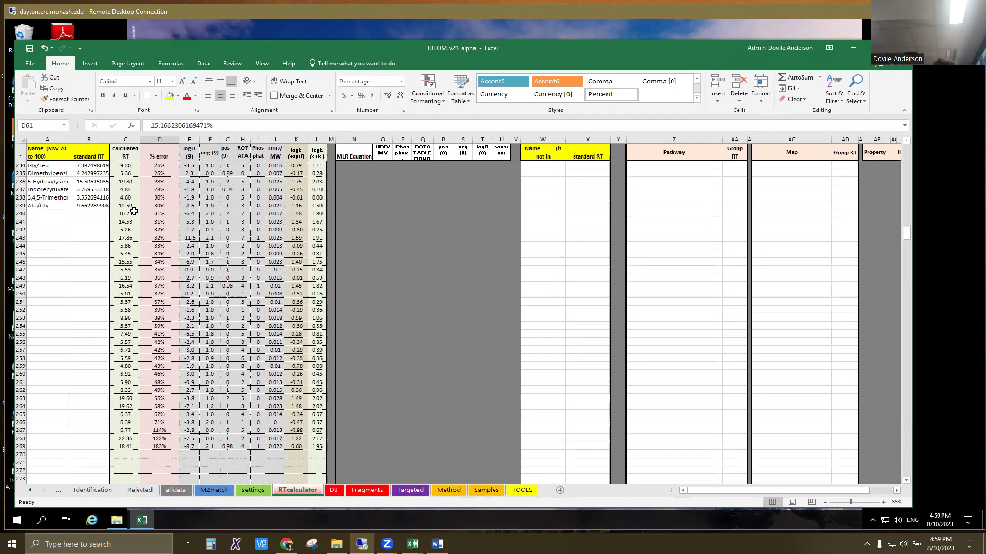
drag(126, 245, 317, 471)
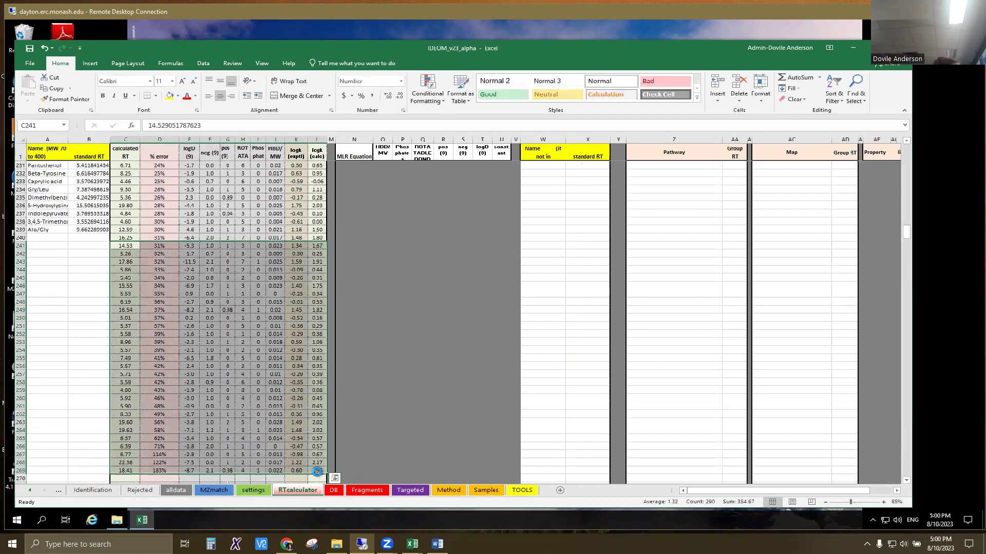
key(Delete)
click(118, 239)
drag(118, 239, 322, 245)
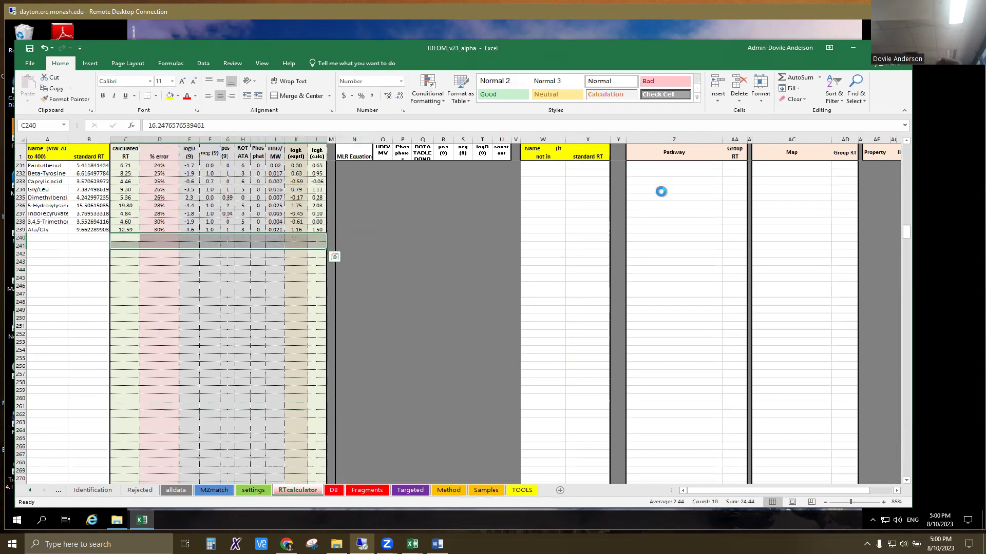
- Update the DB with retention times, declining to import standard RTs from another file
scroll(691, 316, up, 20)
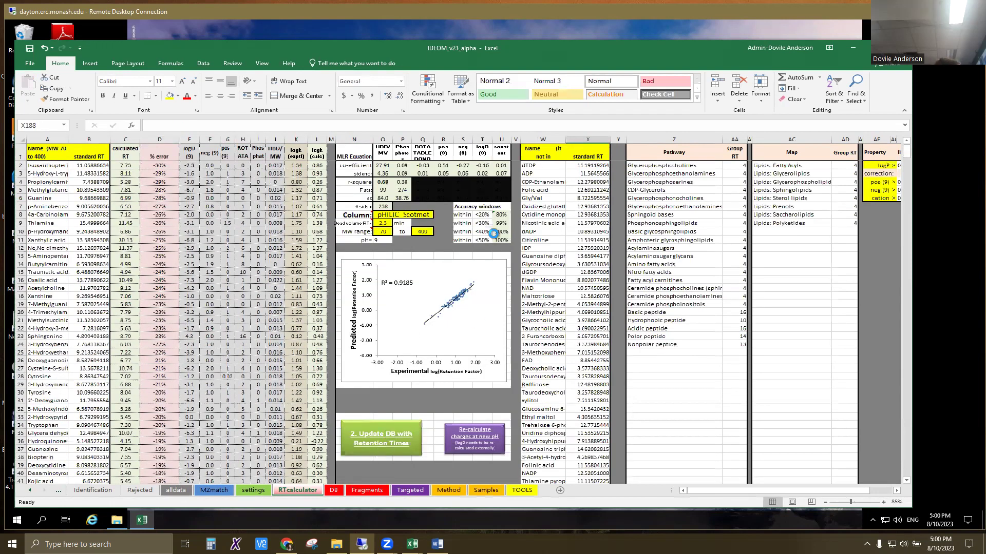
click(534, 306)
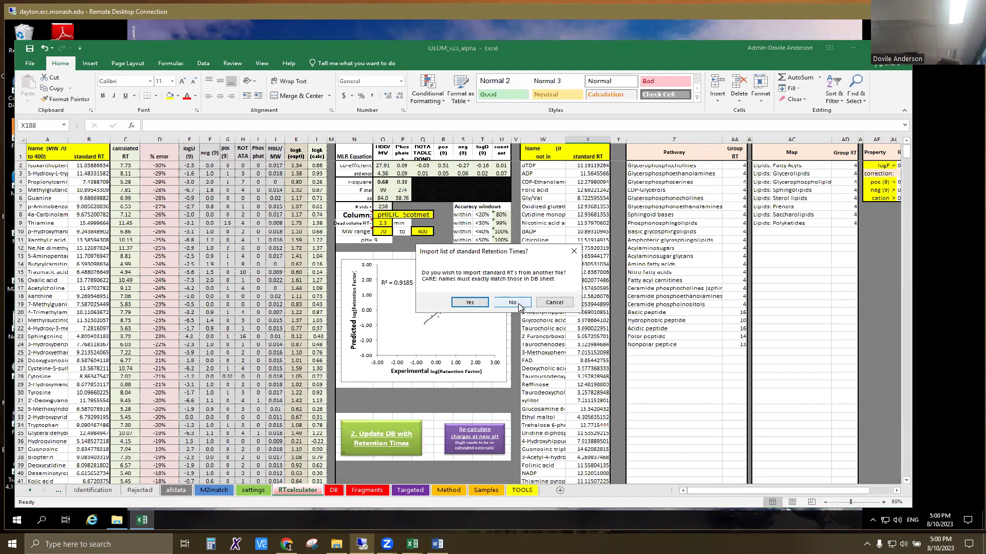
click(519, 307)
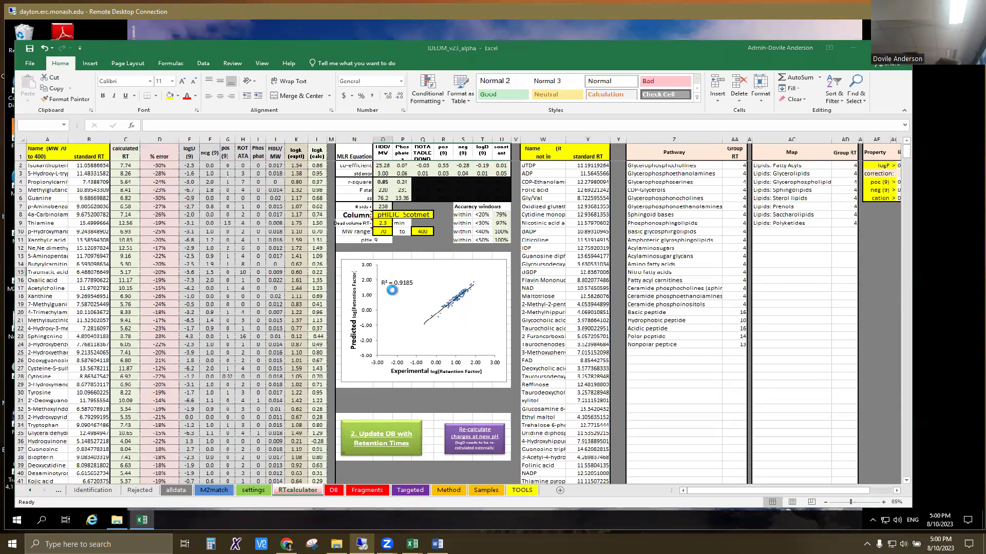
click(473, 301)
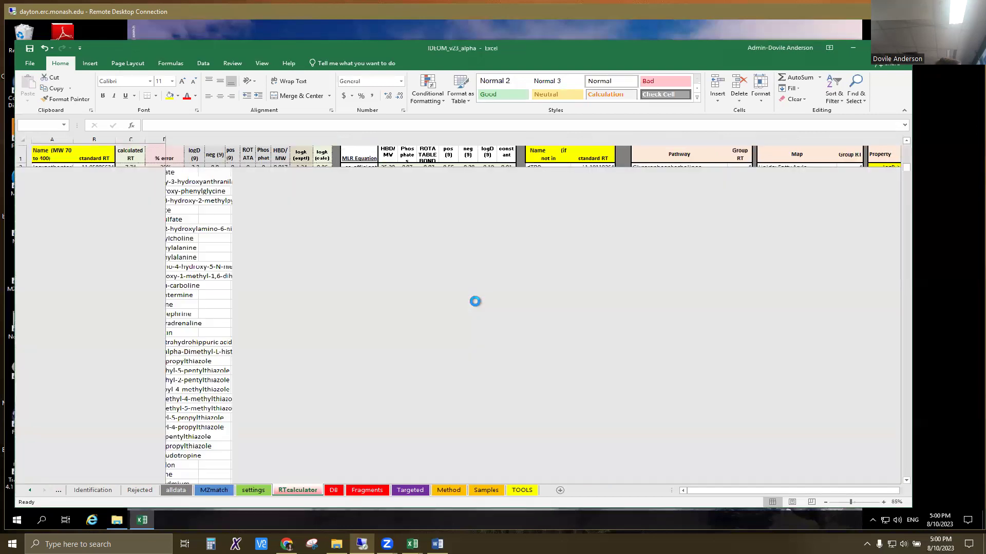
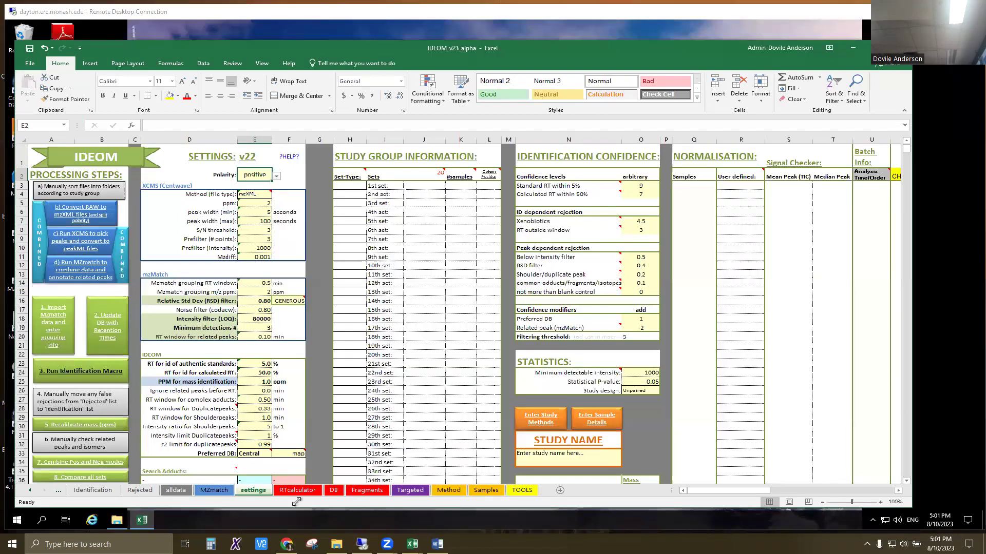
- Maximize the workbook window and show the RTcalculator sheet to review the updated retention time model
drag(297, 491, 298, 488)
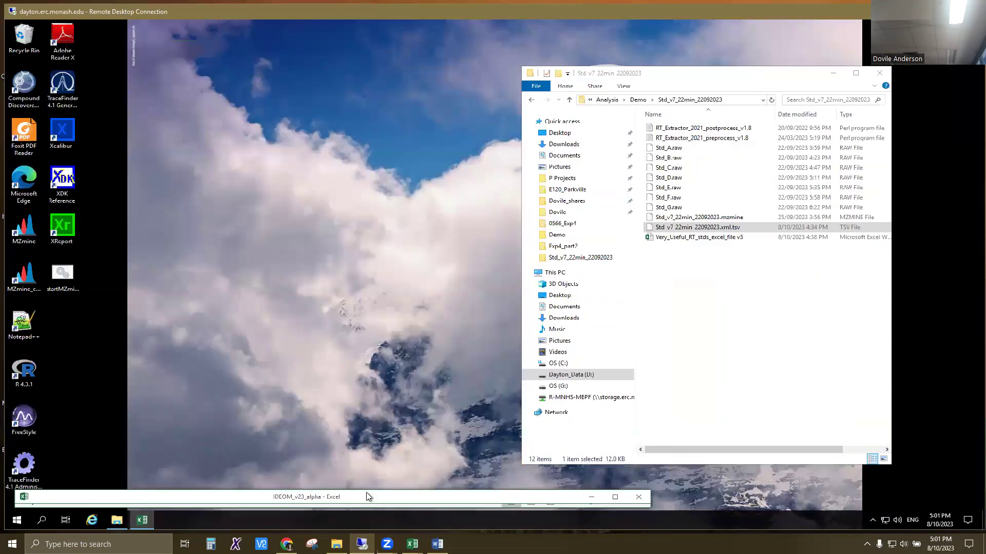
click(615, 497)
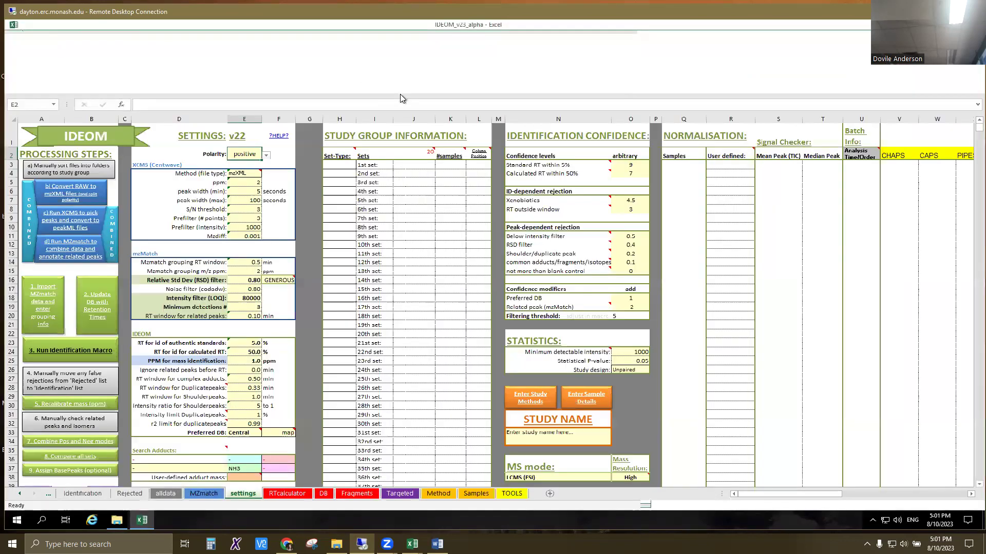
click(287, 494)
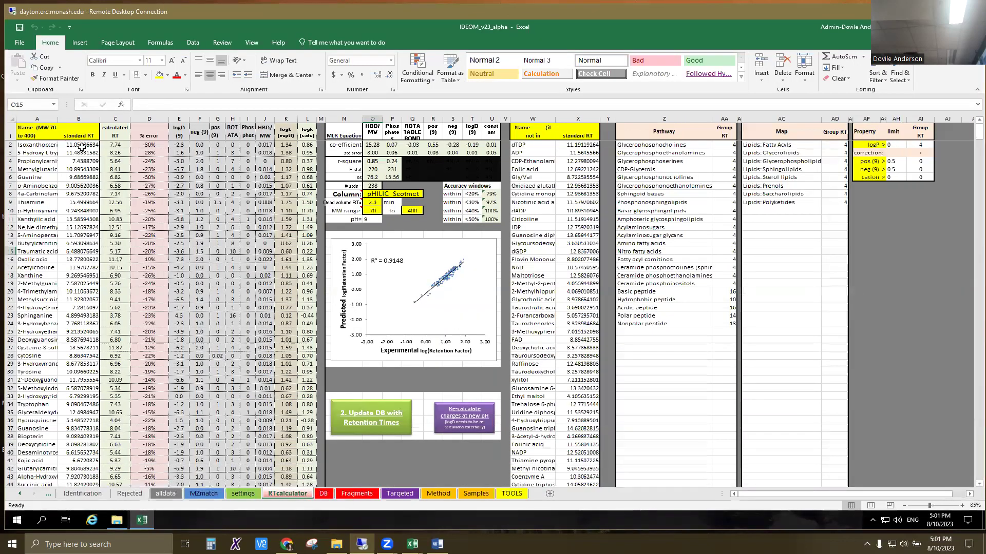
- On the DB sheet, widen the Metabolite column and review the sRT and cRT columns
click(325, 495)
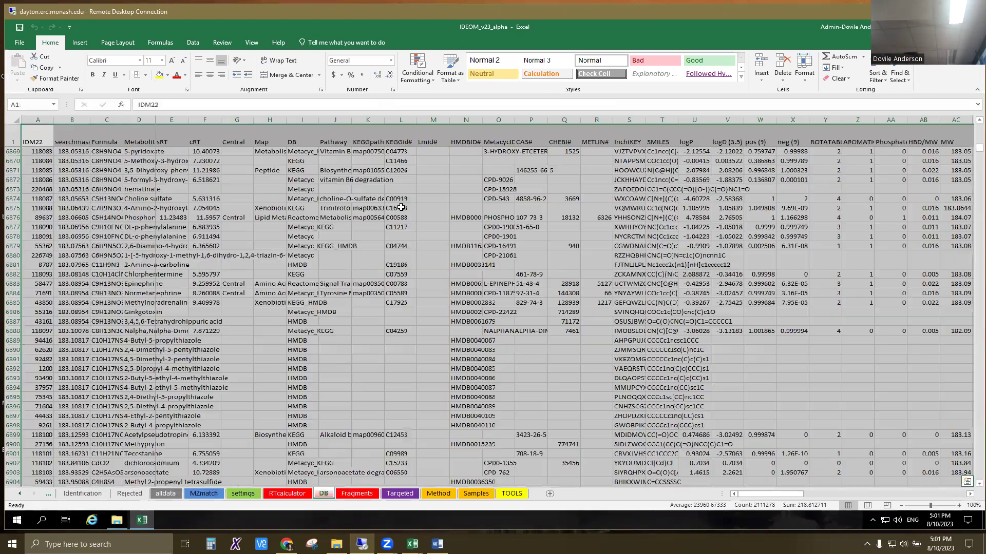
click(211, 121)
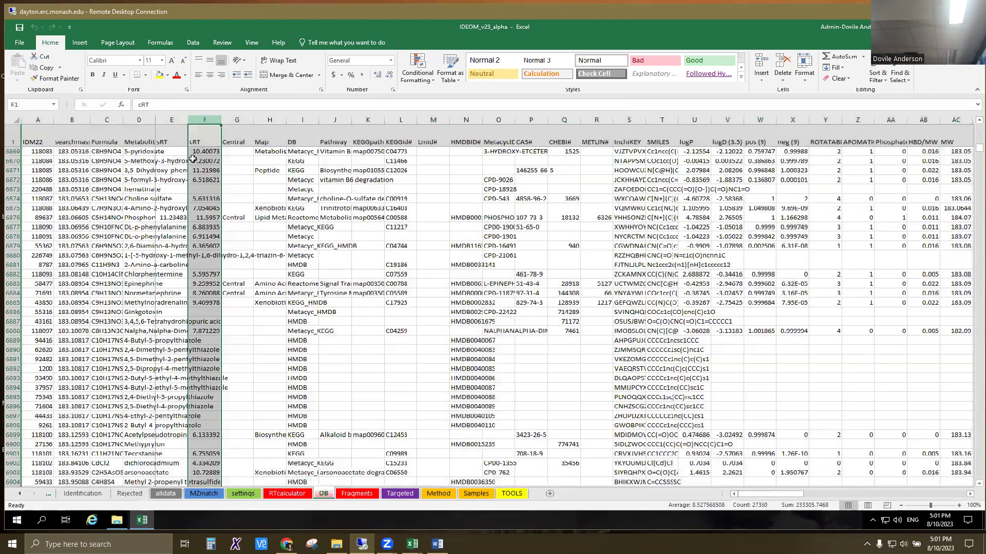
click(171, 120)
drag(192, 121, 240, 121)
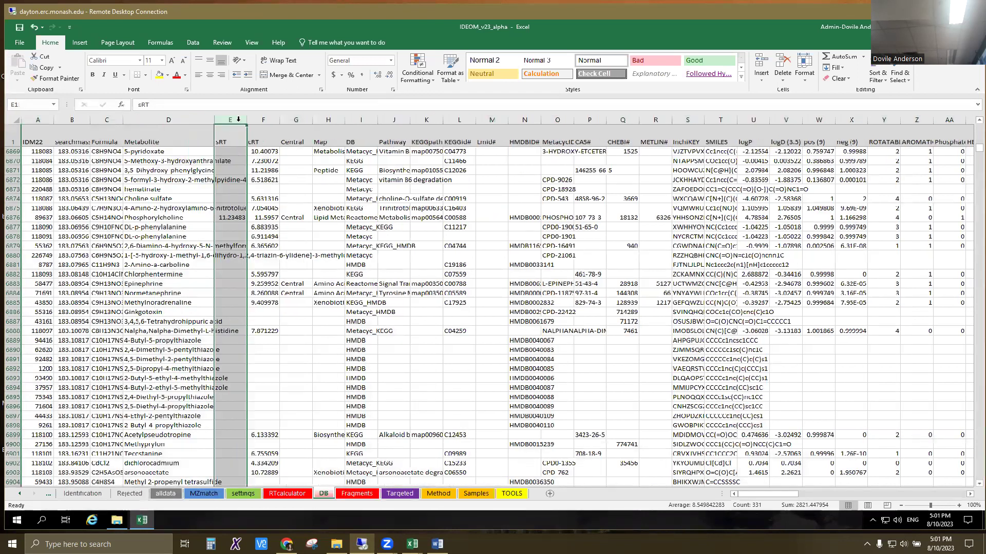
click(263, 119)
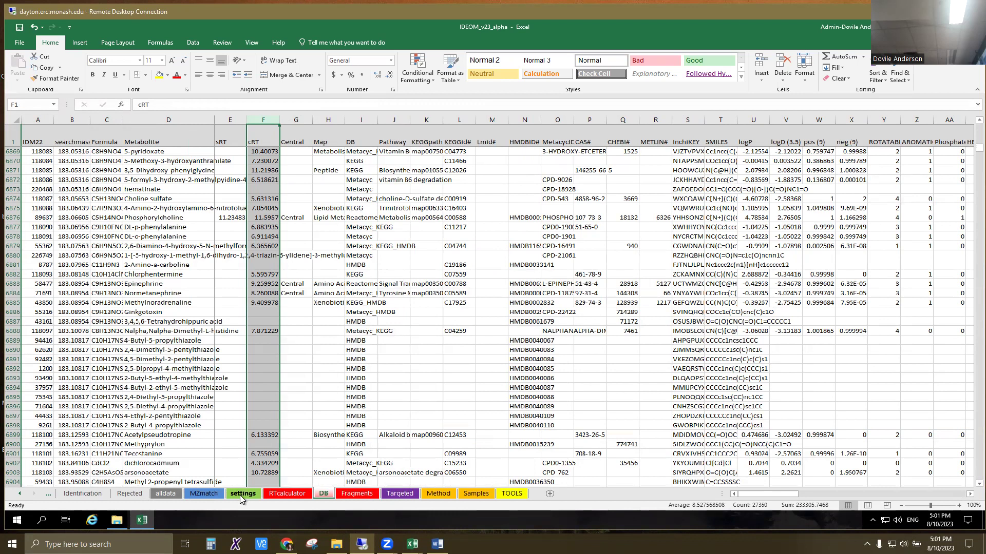
- Widen the RT%err column on the Identification sheet and look at the Rejected sheet
click(21, 496)
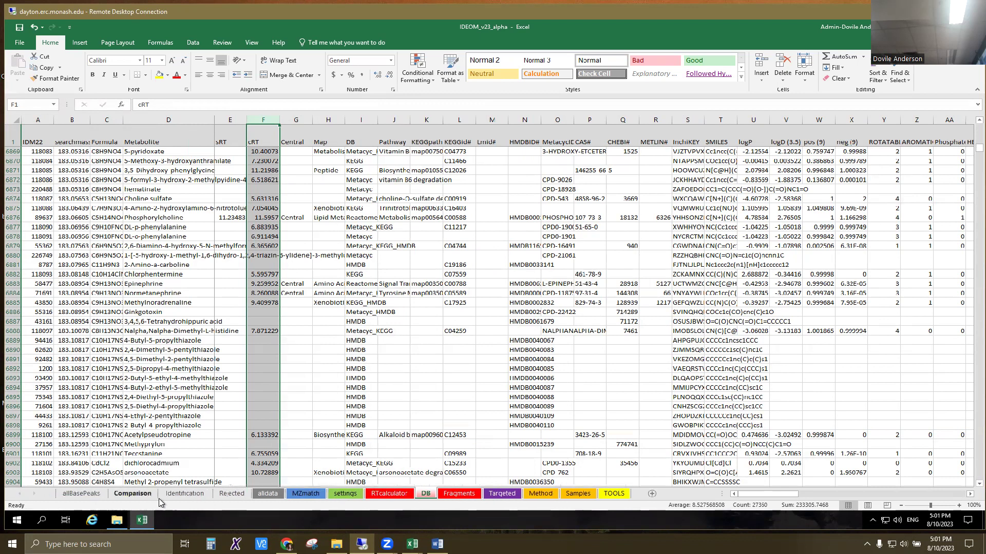
click(186, 494)
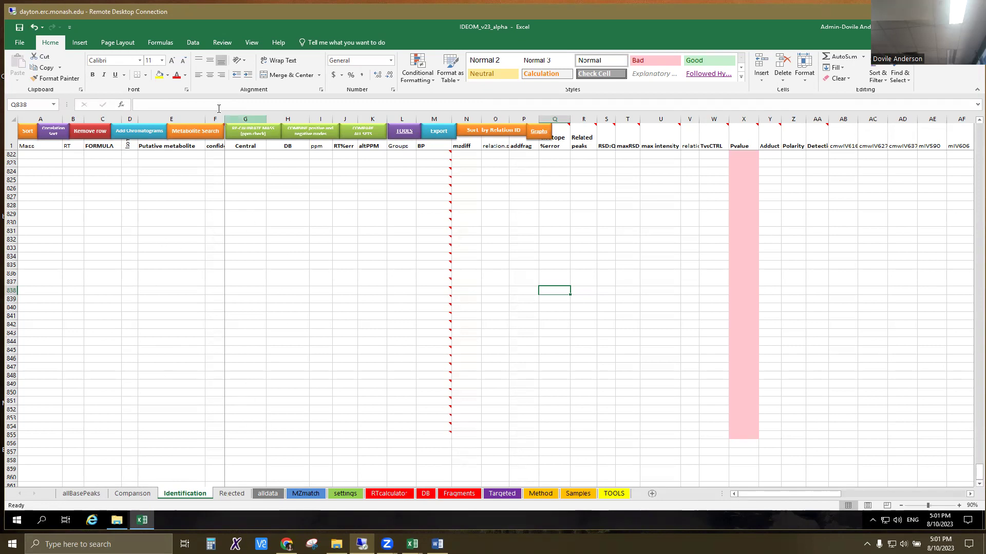
click(343, 118)
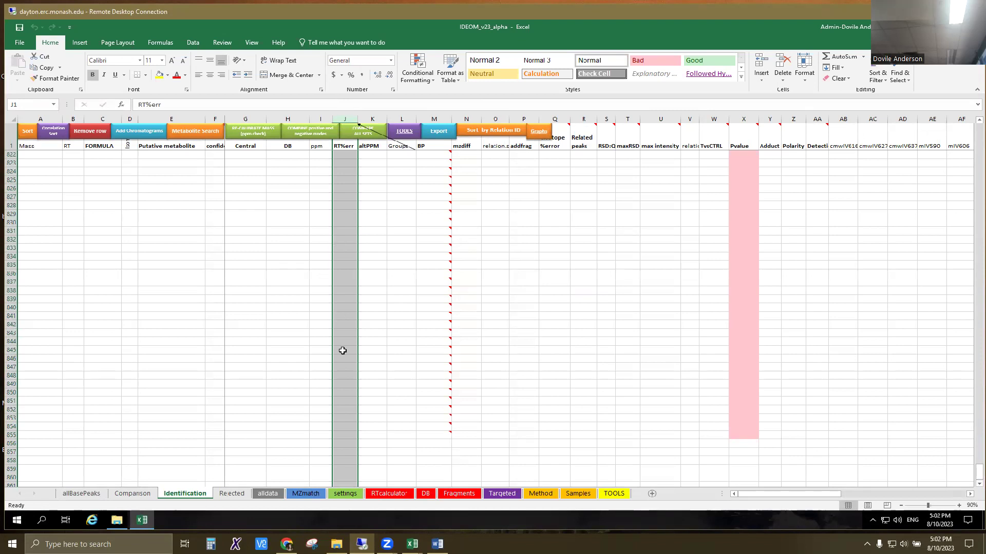
drag(354, 118, 362, 117)
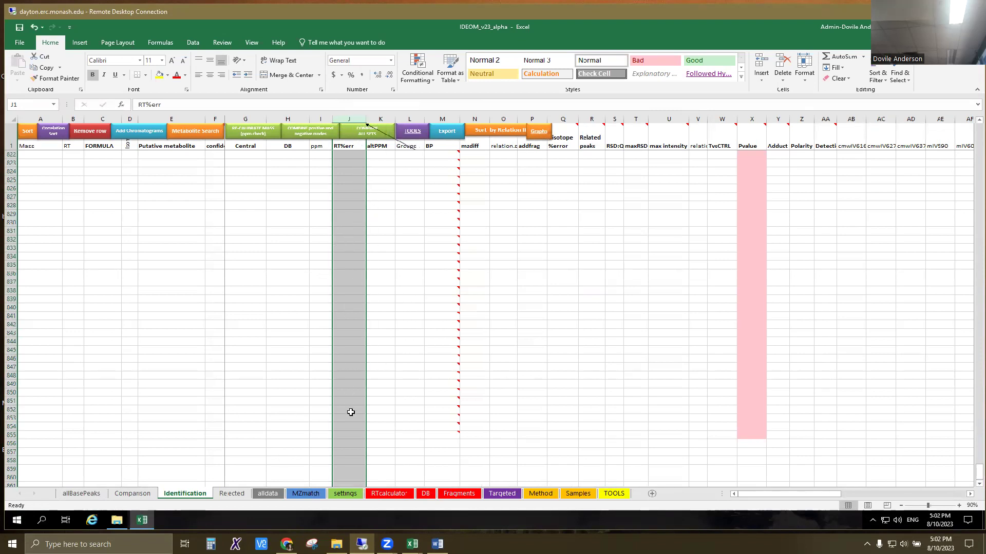
click(239, 495)
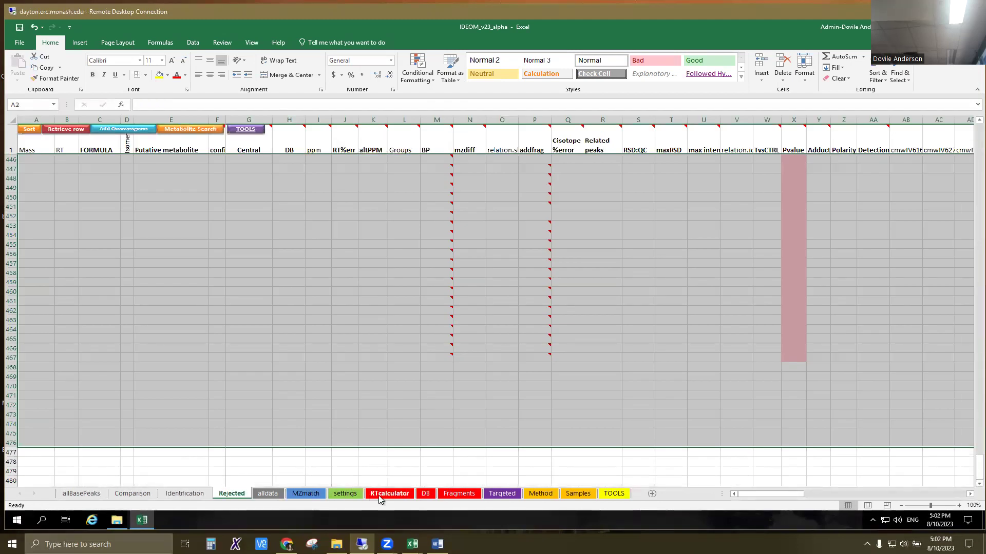
- Return to the settings sheet and save the workbook in the Demo folder as IDEOM_v23_alpha_std_updated_22092023
click(345, 493)
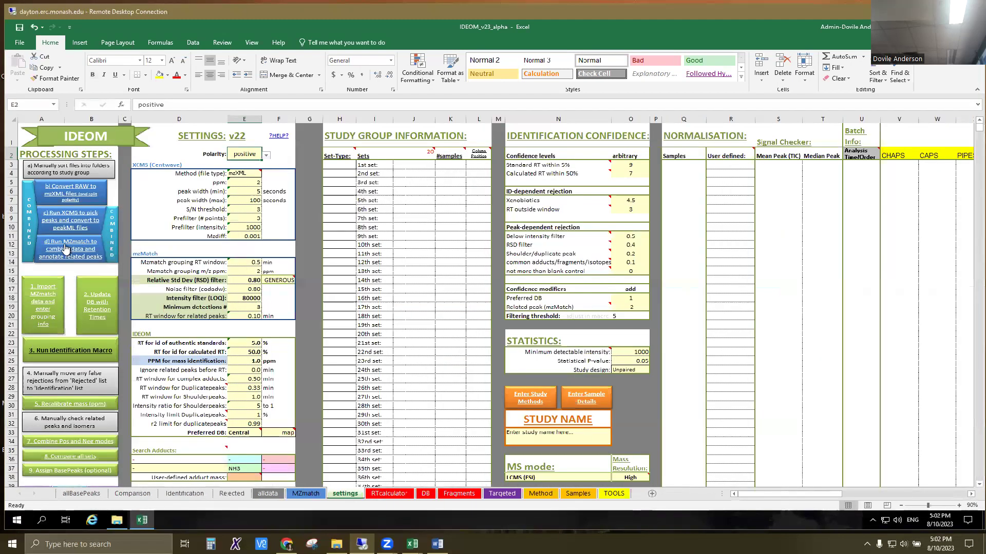
key(alt+f)
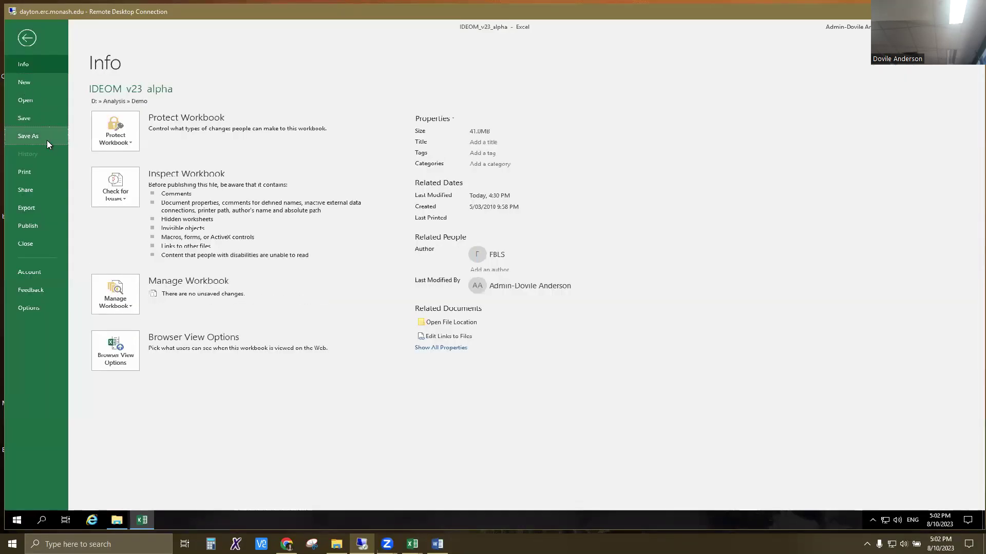
click(47, 137)
click(308, 107)
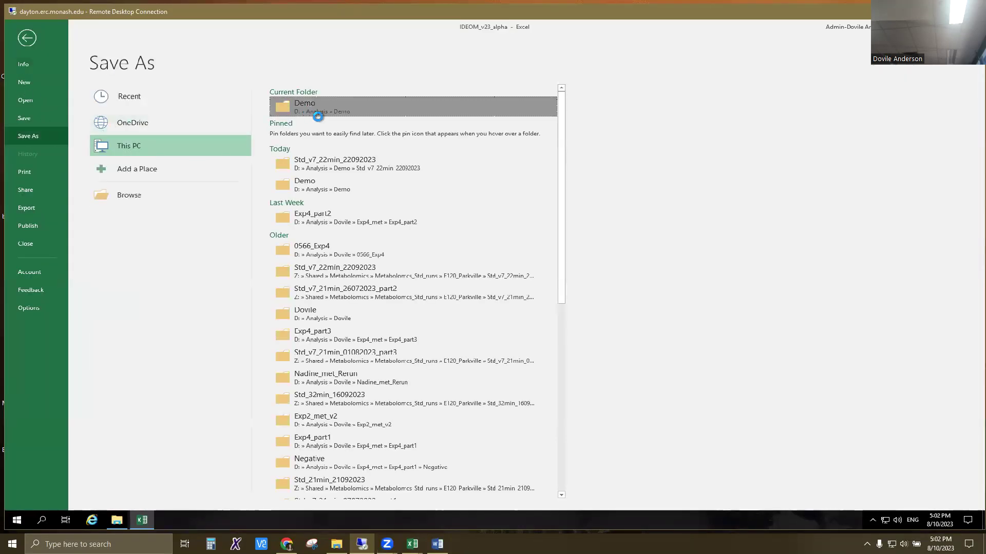
click(144, 208)
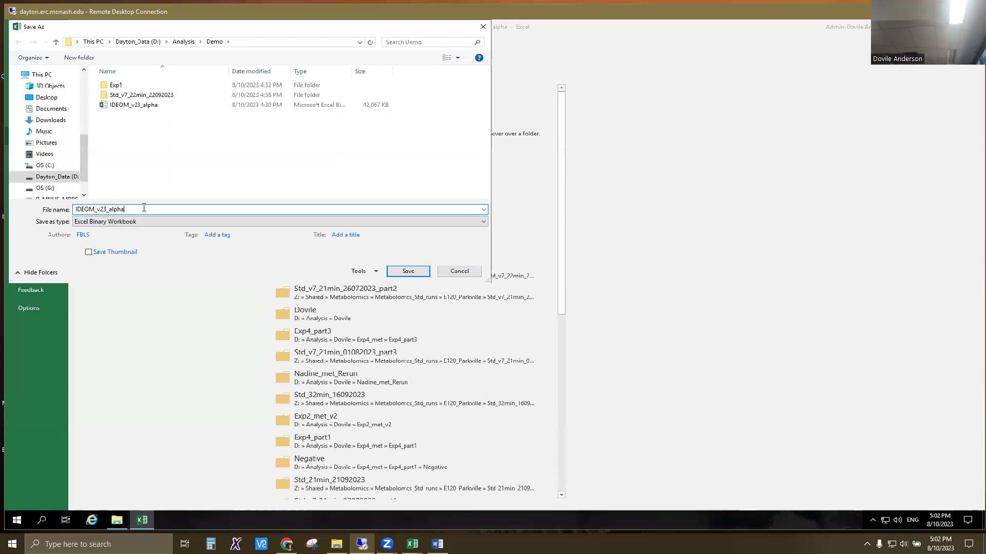
text(_std_updated_22092023)
click(406, 272)
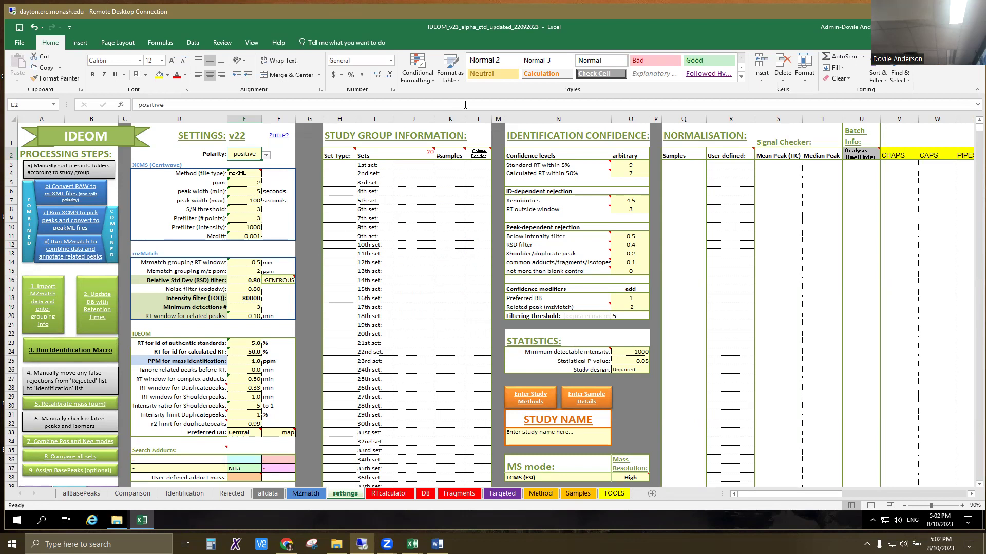
- Save a copy of the workbook in the Demo folder as IDEOM_v23_alpha_Exp1_POS
click(23, 43)
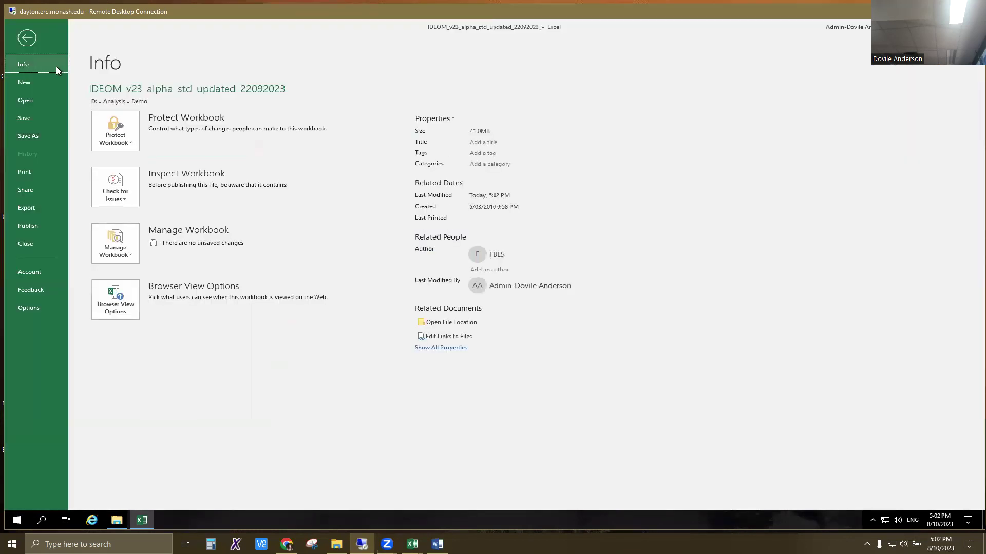
click(47, 137)
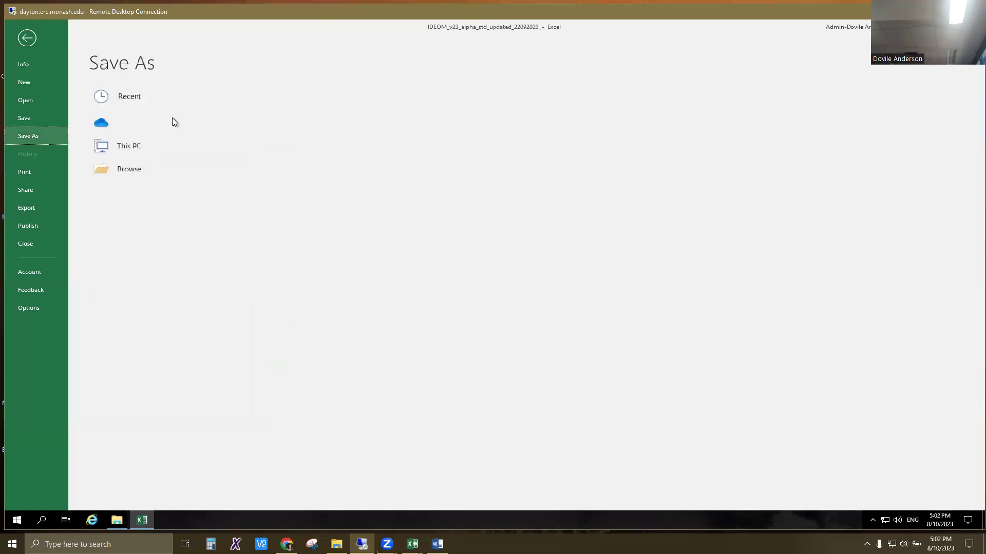
click(313, 116)
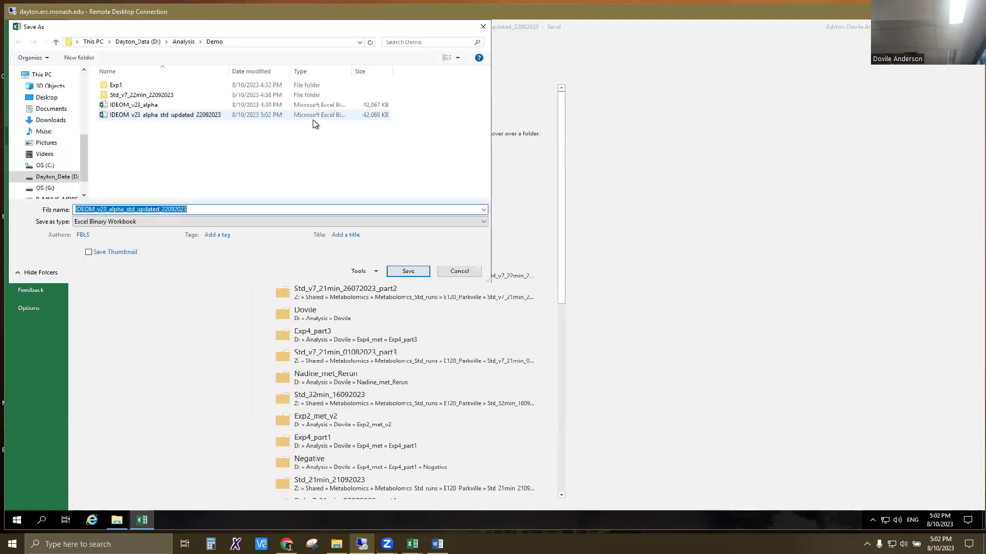
click(161, 209)
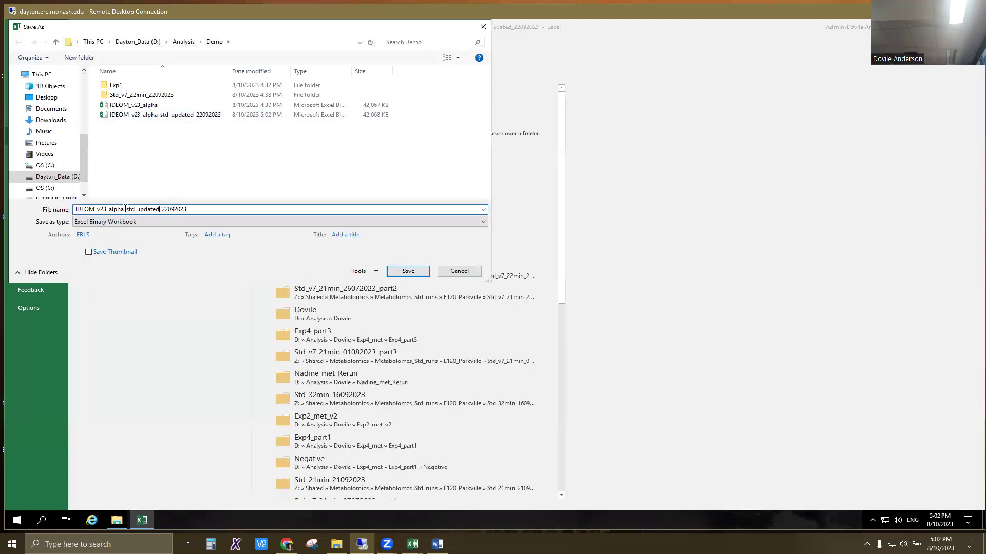
drag(125, 209, 413, 226)
key(BackSpace)
text(Exp1_)
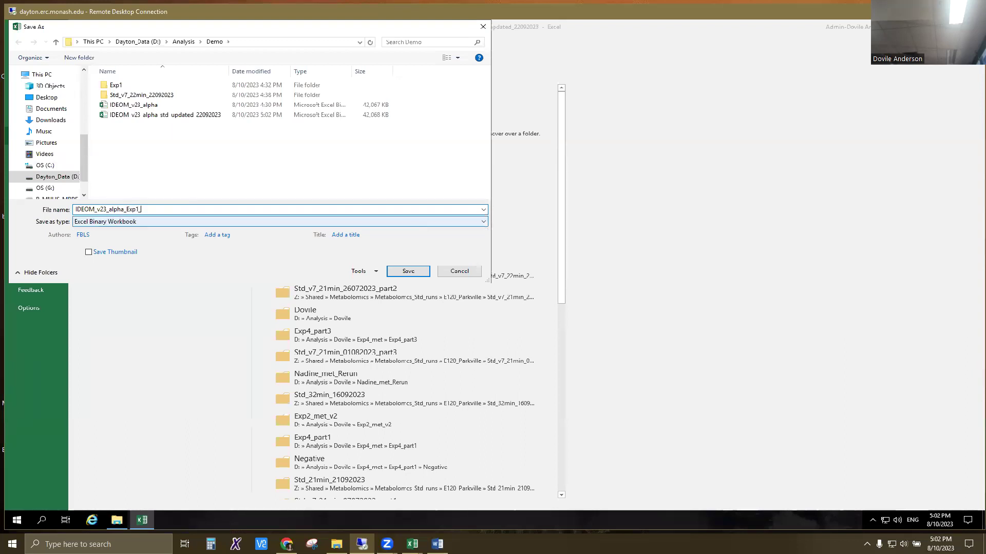
text(pos)
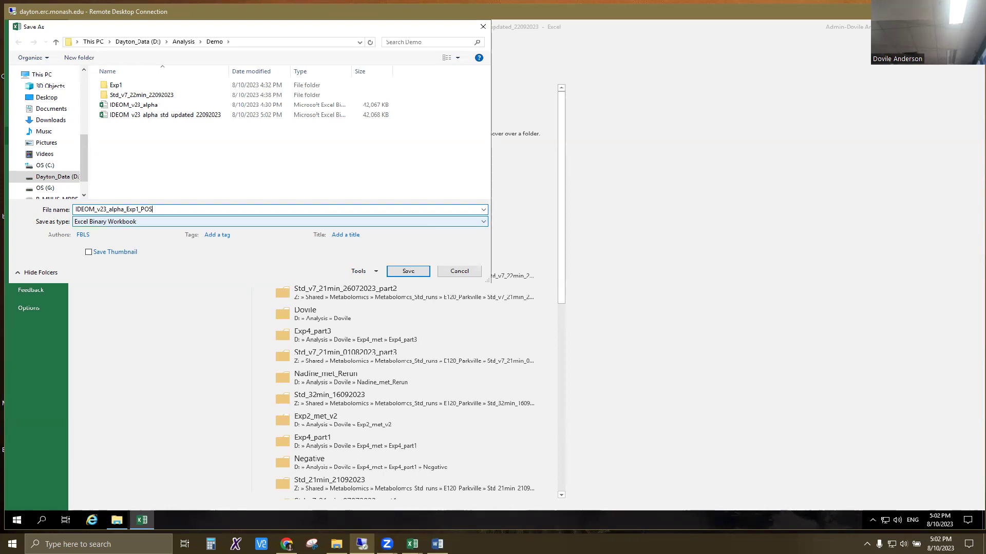
key(Return)
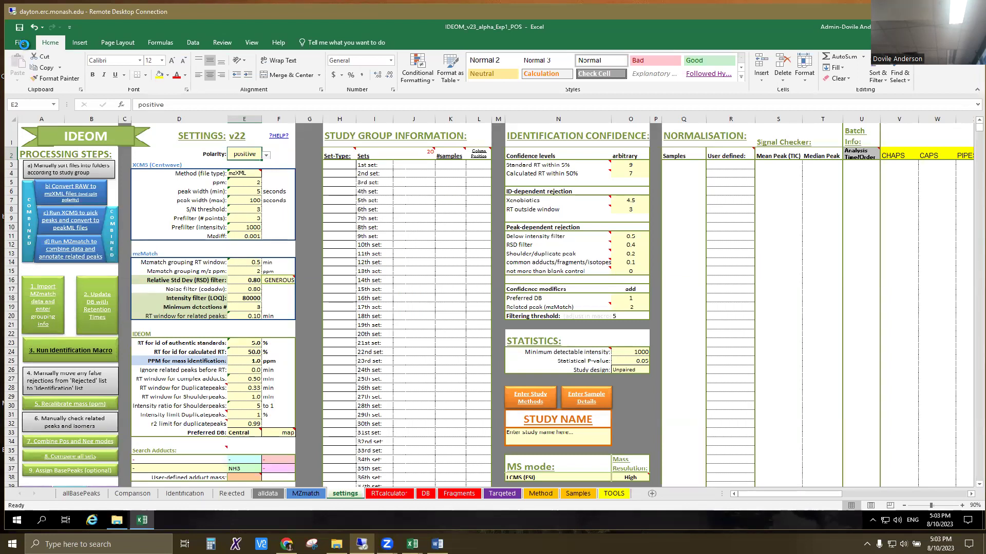
- Save another copy of the workbook in the Demo folder as IDEOM_v23_alpha_Exp1_NEG
click(24, 45)
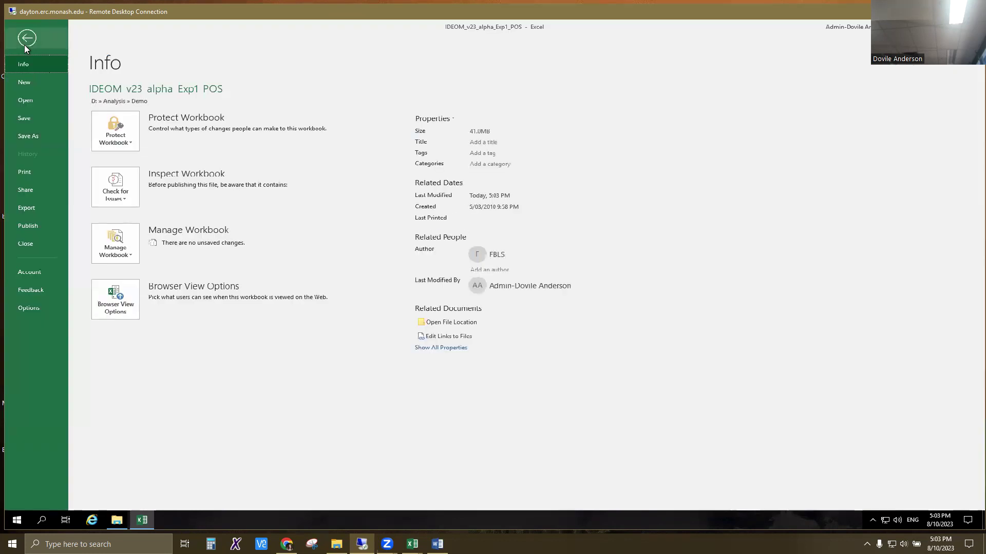
click(38, 136)
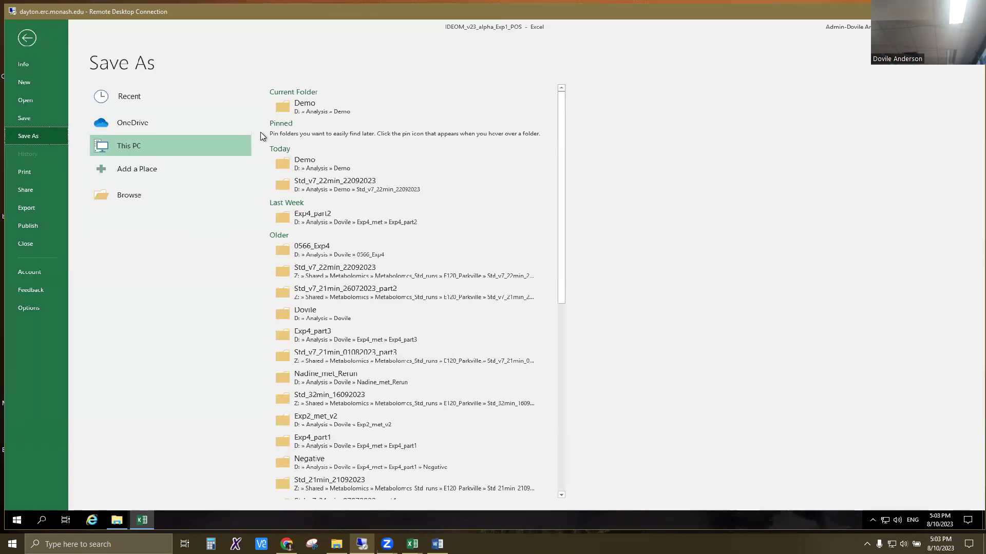
click(334, 113)
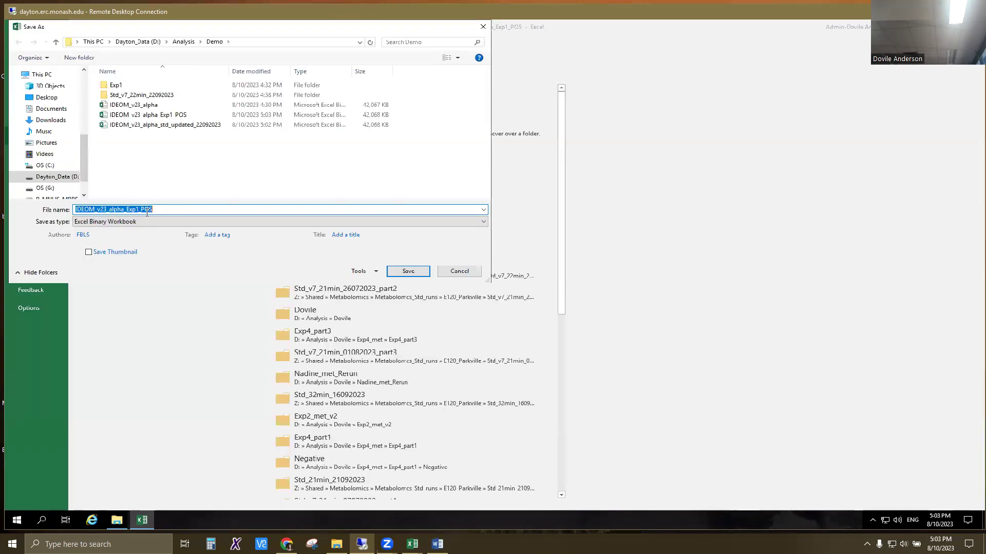
key(End)
key(shift+Left)
key(shift+Left)
key(shift+Left)
text(NE)
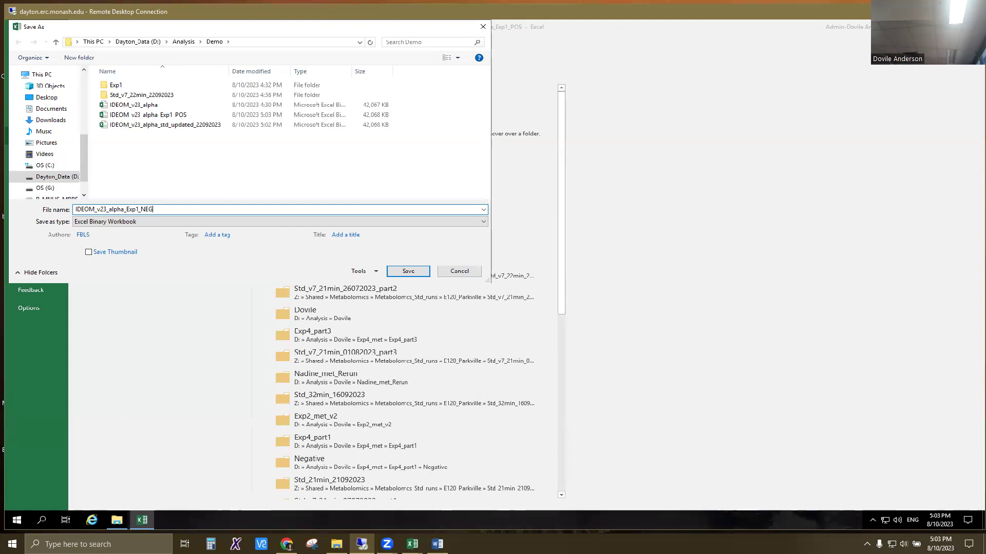
click(411, 273)
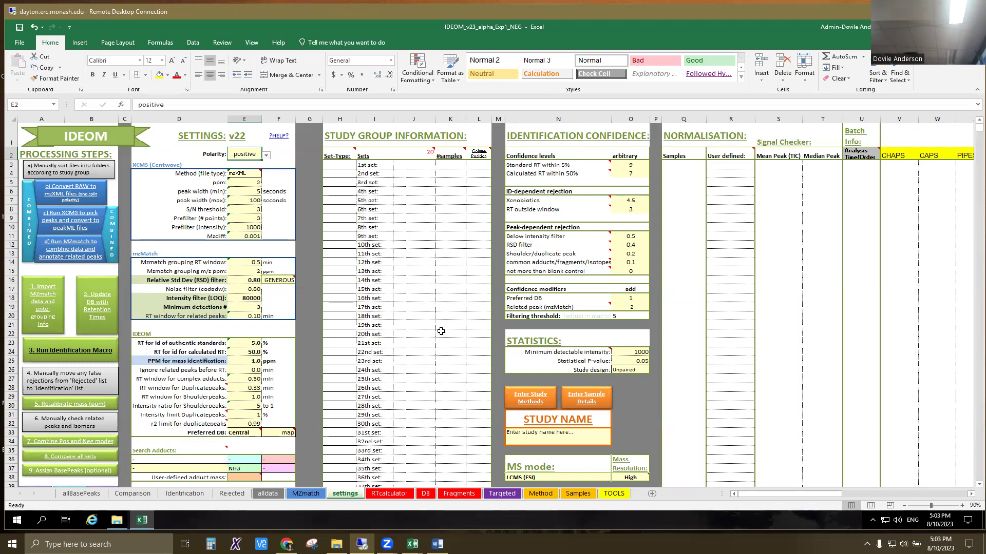
- Switch to File Explorer and locate the mzMATCHoutput text file in the Exp1 experiment's Negative folder
click(114, 524)
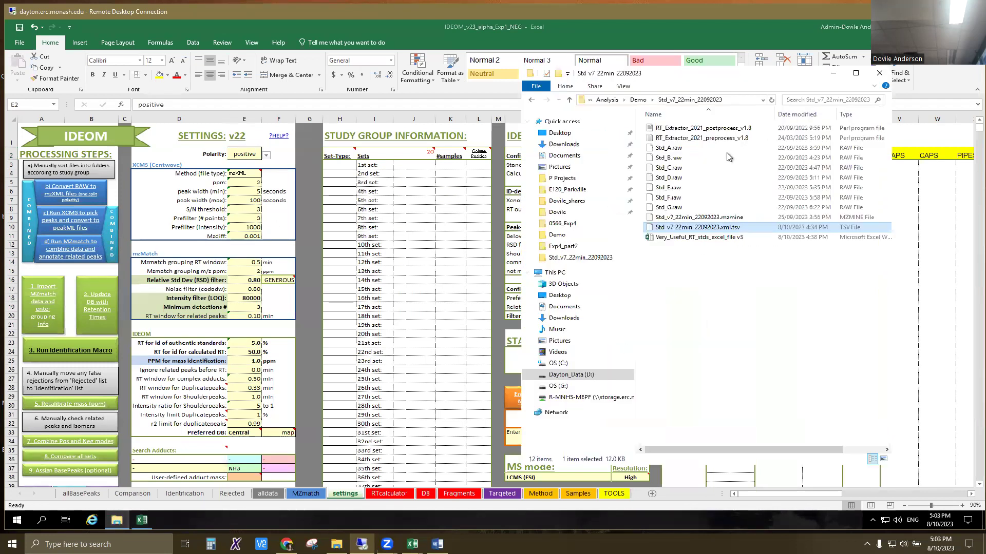
click(638, 100)
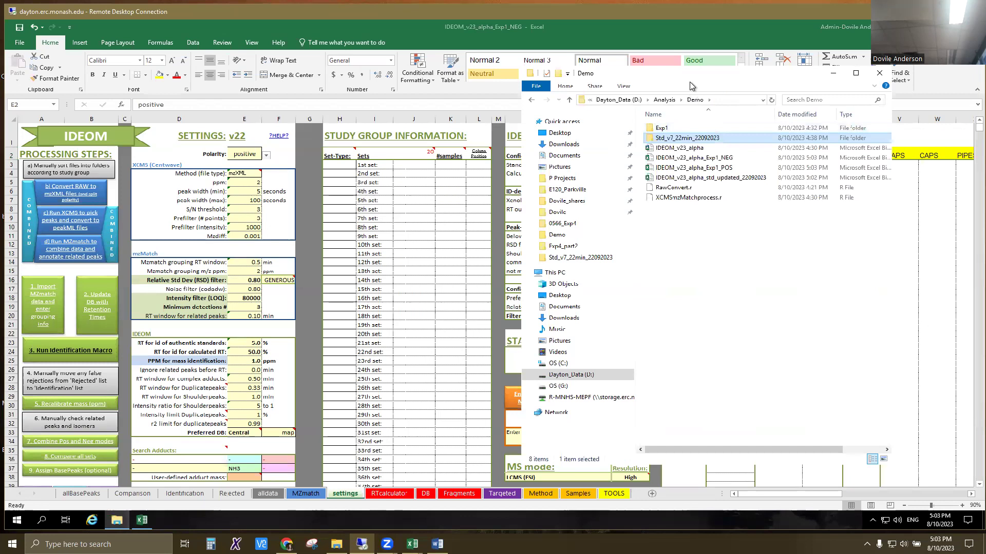
click(667, 129)
double_click(666, 129)
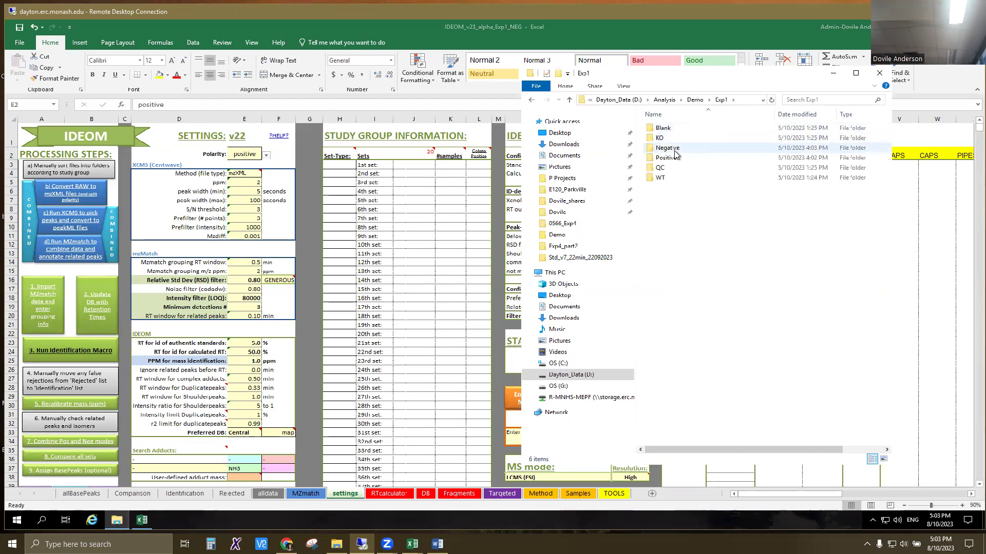
double_click(667, 148)
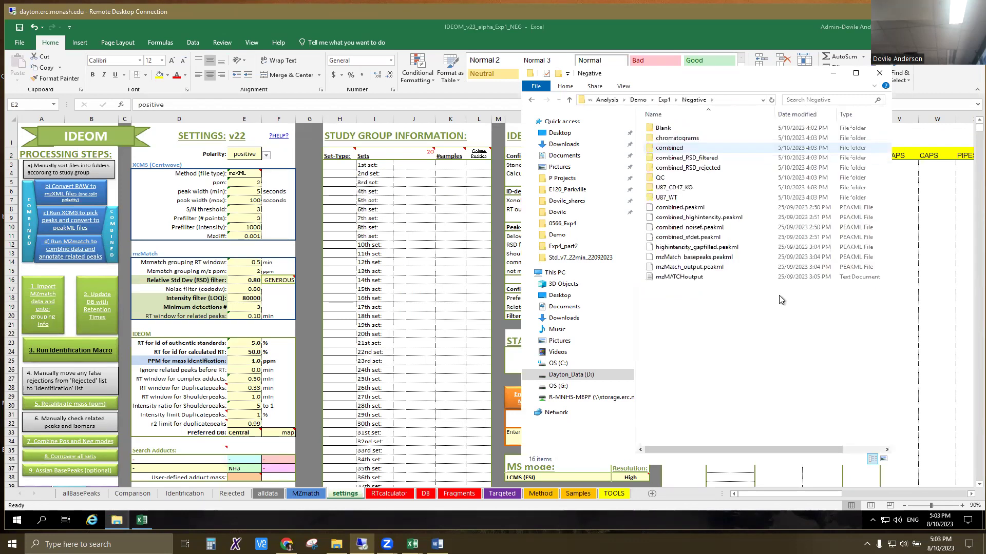
click(689, 277)
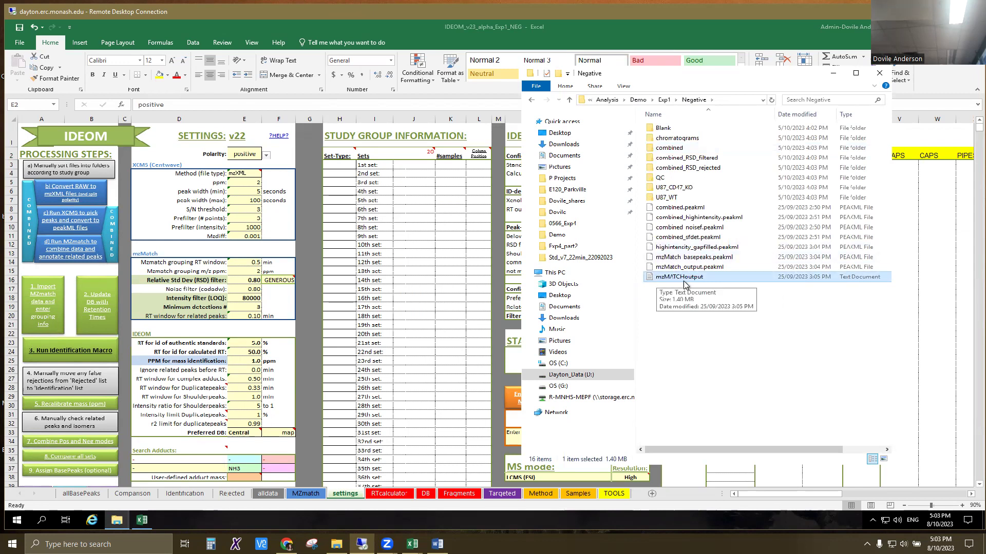
- Locate the mzMATCHoutput file in Exp1's Positive folder, go back up to Exp1 and minimize File Explorer
click(666, 100)
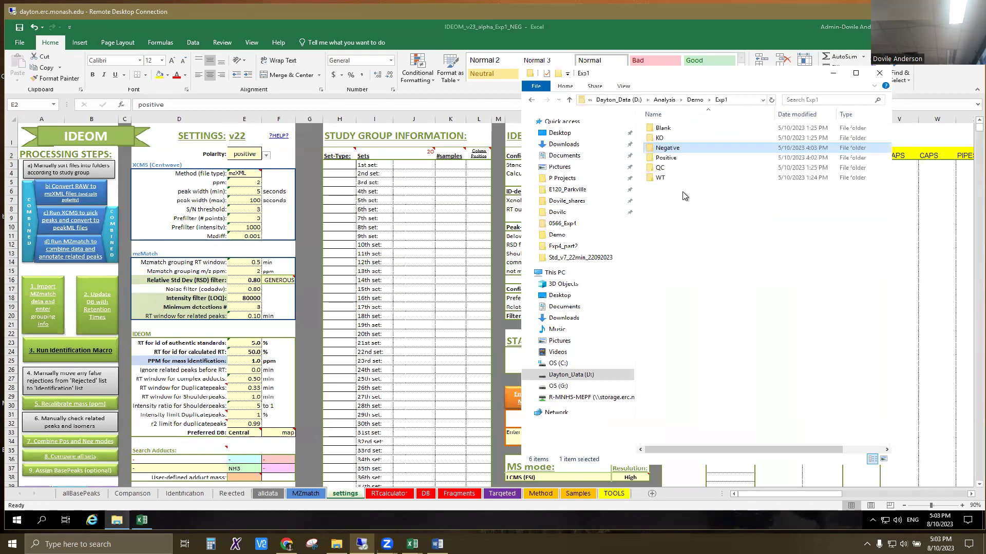
double_click(668, 159)
click(695, 277)
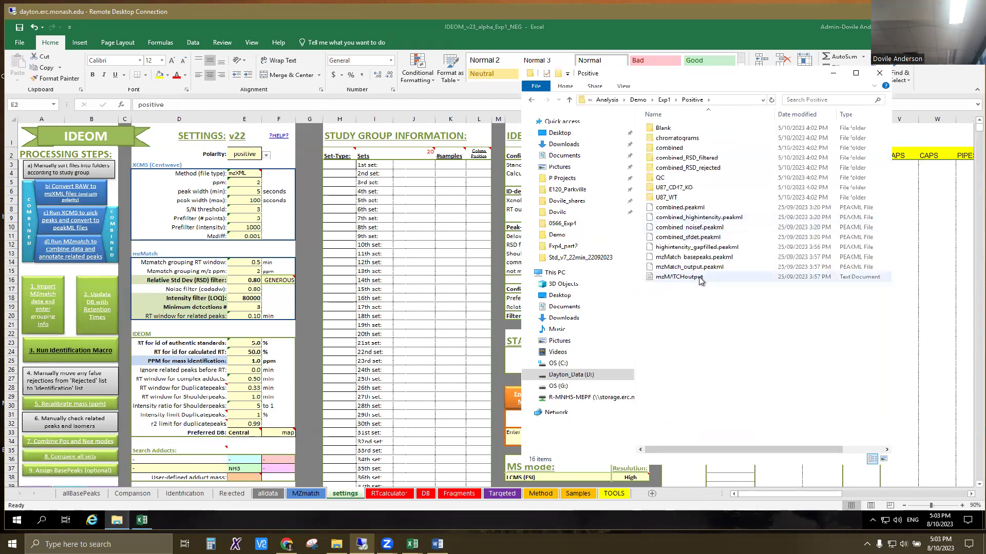
click(665, 100)
click(833, 72)
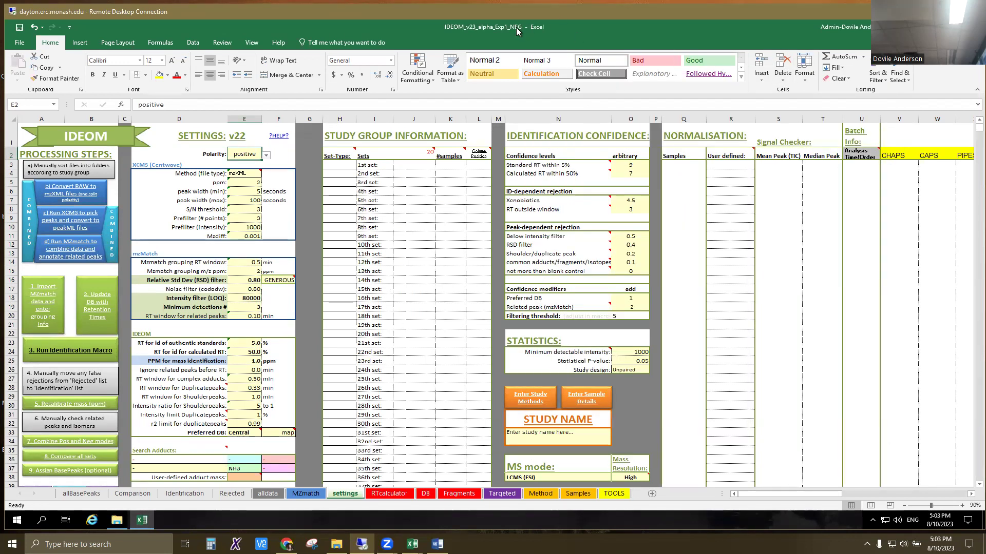
- On the settings sheet, set the polarity to negative and clear the NH3 search adduct
click(266, 156)
click(247, 173)
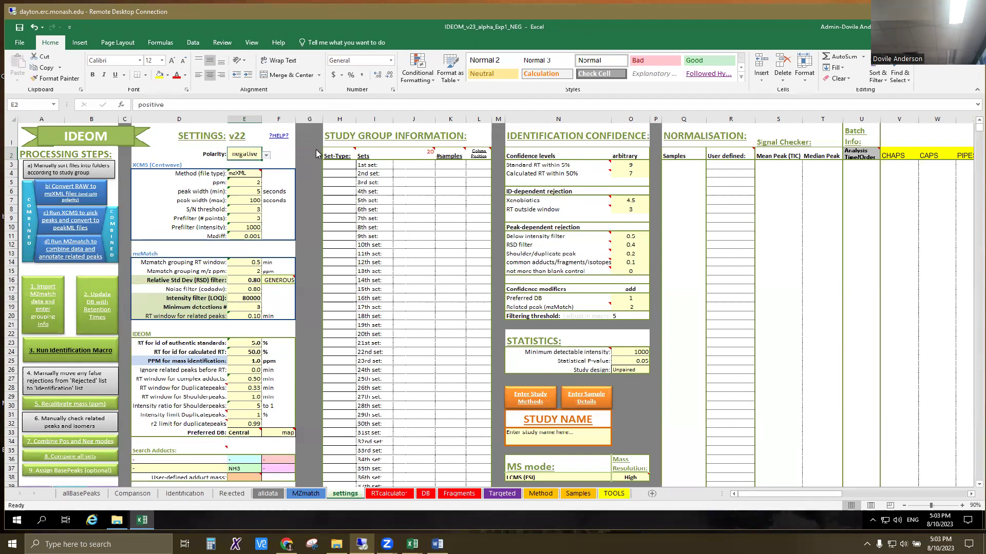
click(413, 245)
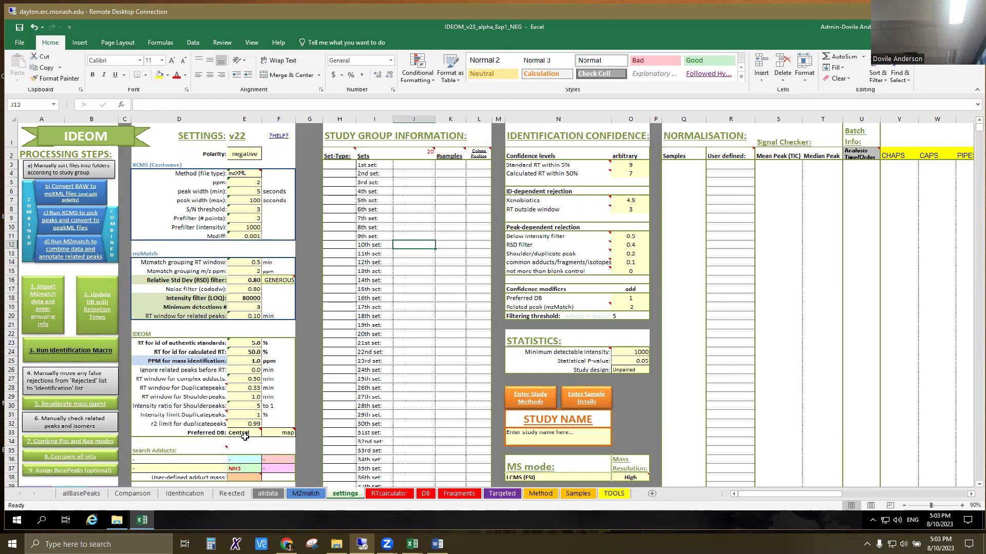
click(256, 469)
click(265, 469)
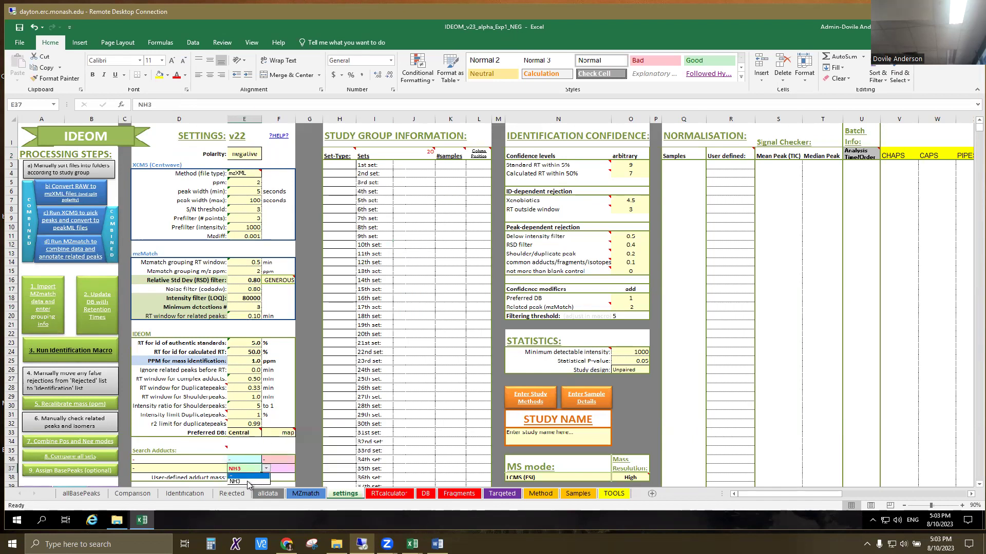
click(255, 474)
click(414, 443)
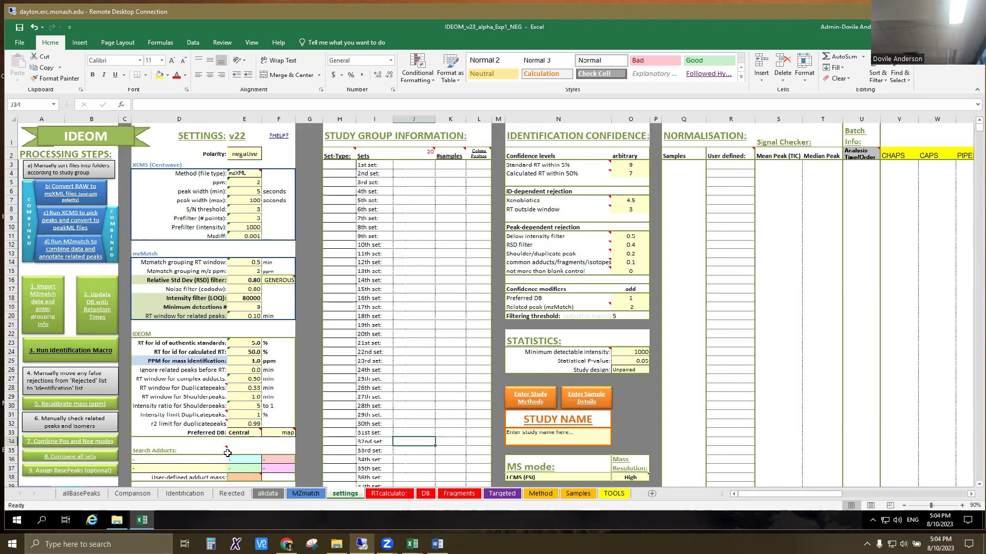
- Run the mzMatch data import and load the mzMatch output text file from Exp1's Negative folder
click(49, 311)
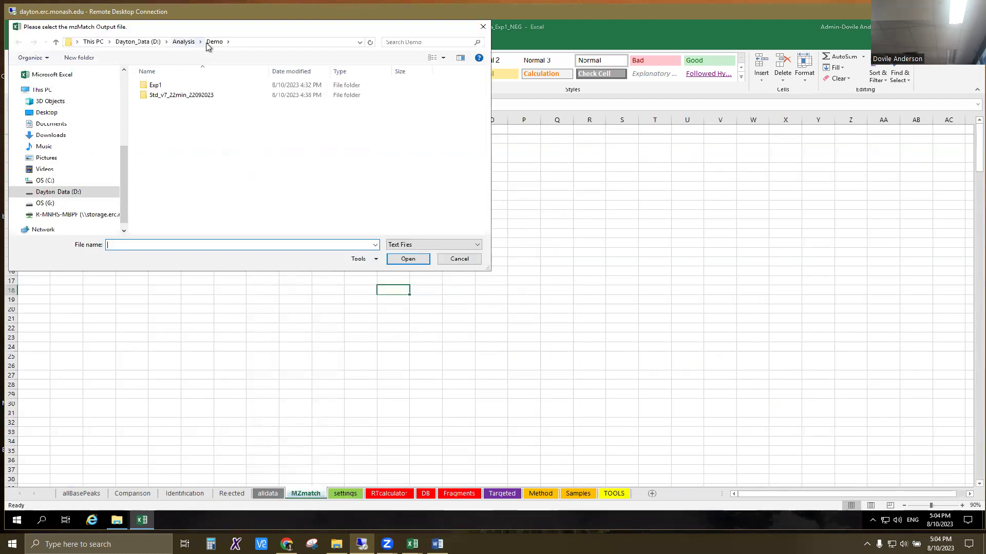
double_click(175, 85)
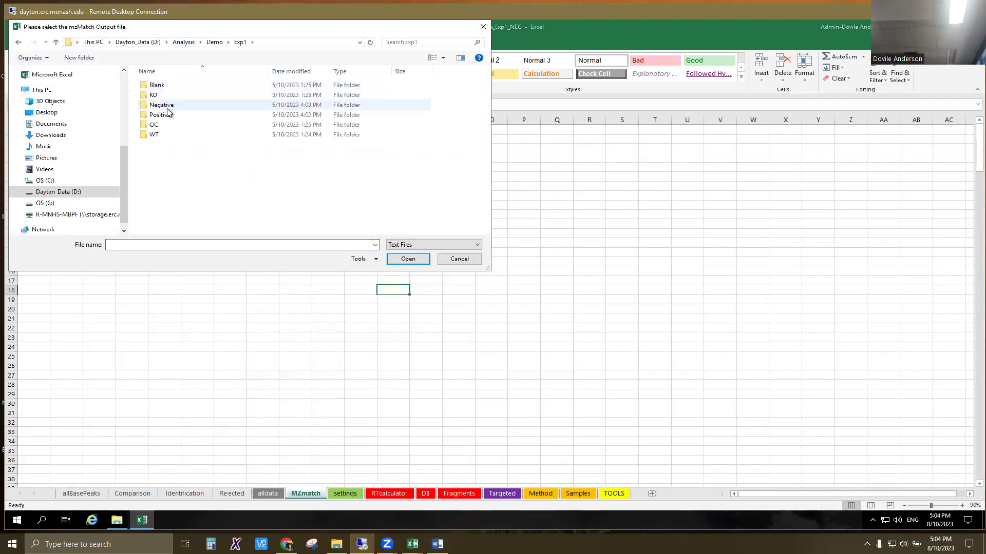
double_click(172, 105)
double_click(175, 170)
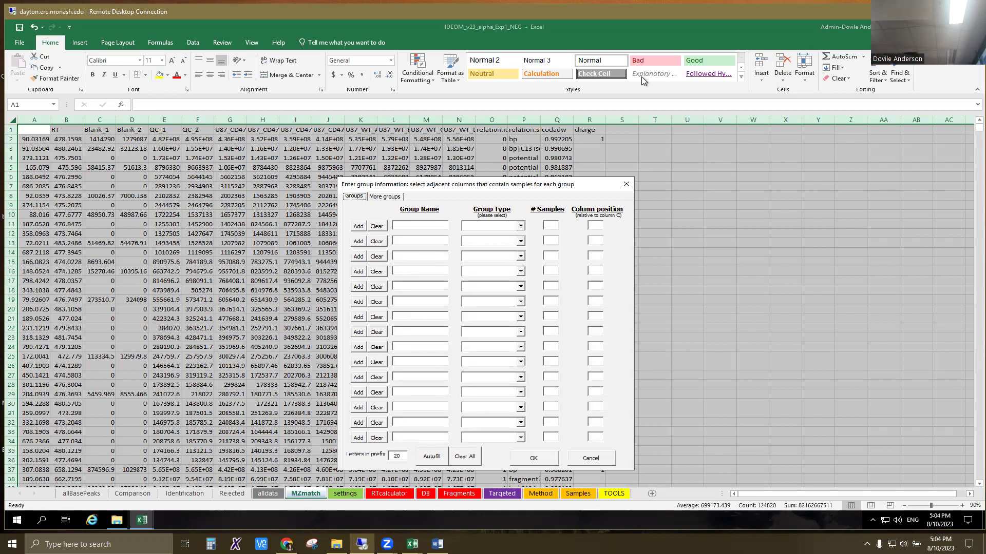
- Add the two blank samples in columns C:D as the first group and the QC samples in columns E:F as the second
click(359, 227)
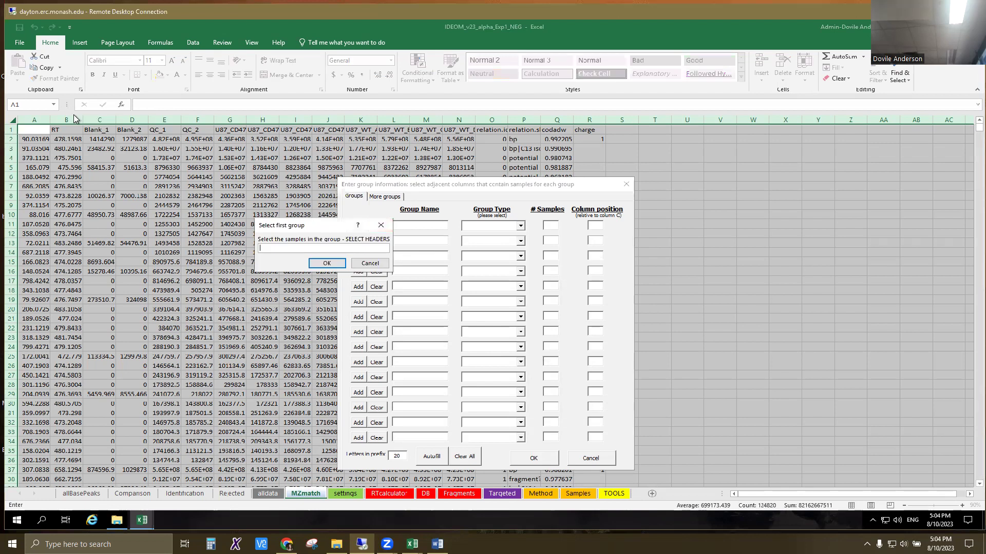
drag(99, 119, 144, 120)
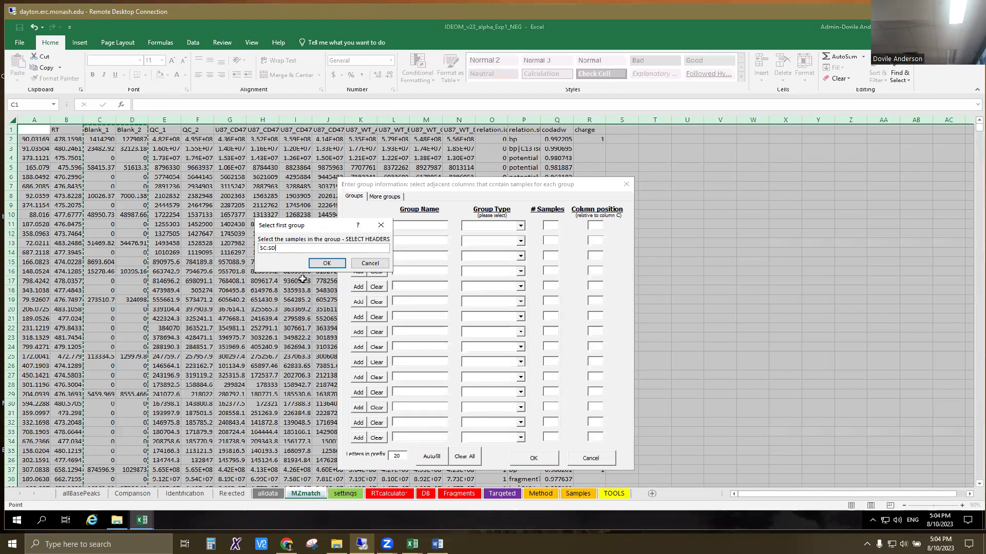
click(327, 263)
click(362, 241)
drag(164, 120, 197, 120)
click(326, 262)
- Add the four U87_CD47_KO samples as the third group and the U87_WT samples in columns K:N as the fourth
click(358, 256)
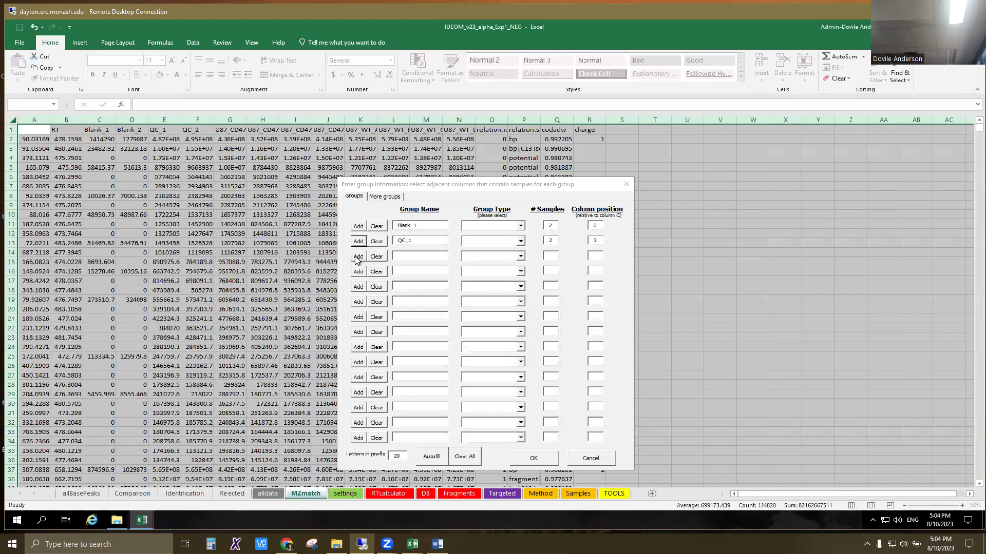
drag(236, 118, 355, 118)
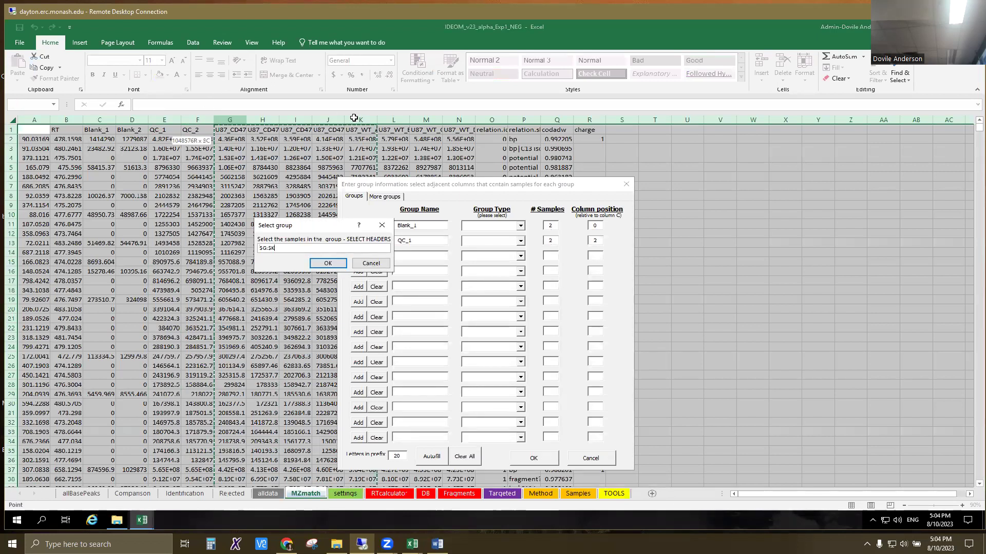
click(331, 264)
click(357, 272)
drag(360, 119, 459, 120)
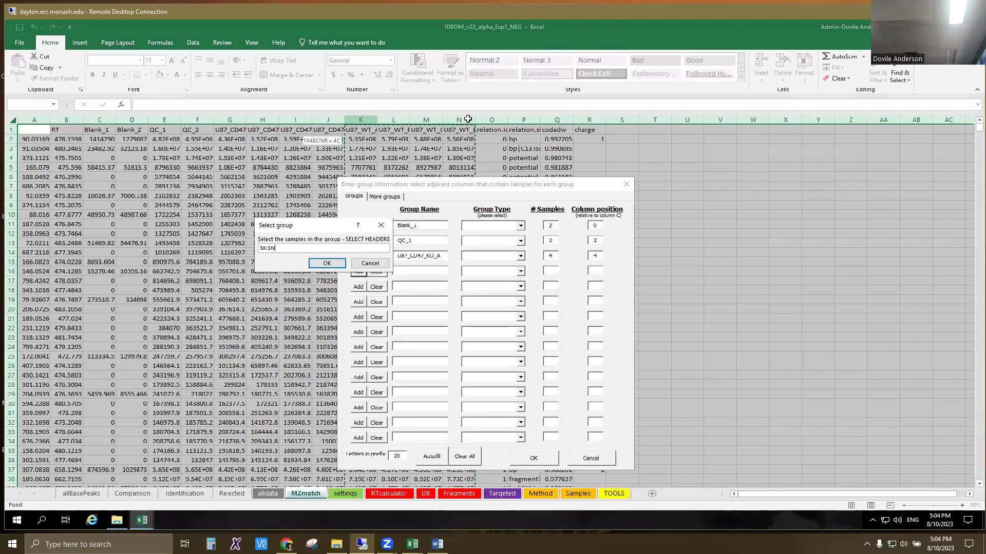
click(341, 264)
- Rename the four sample groups as Blank, QC, KO and WT
double_click(419, 270)
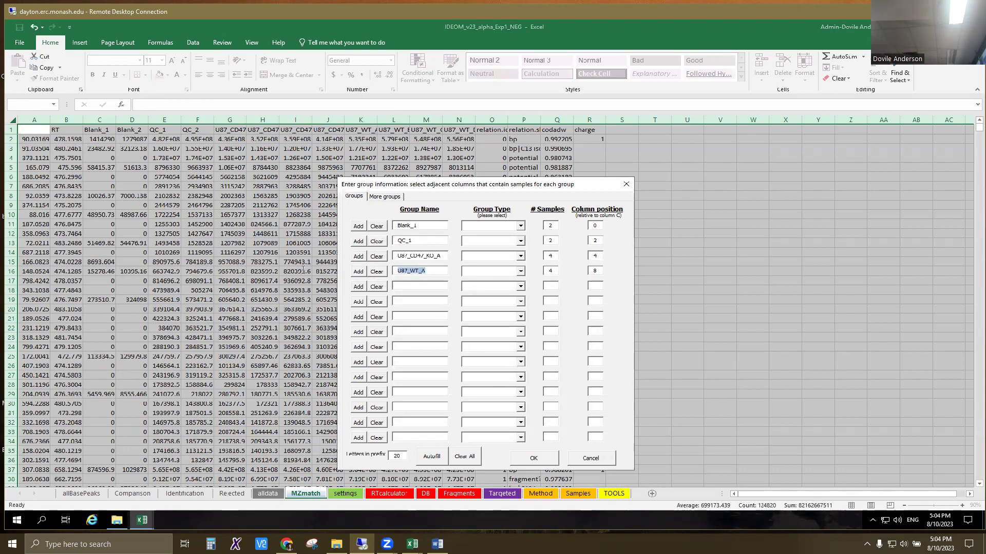
text(WT)
double_click(440, 257)
text(KO)
text(QC)
key(BackSpace)
key(BackSpace)
- Assign the group types: Blank for Blank, QC for QC, Control for KO and Sample for WT
click(520, 226)
click(498, 245)
click(521, 242)
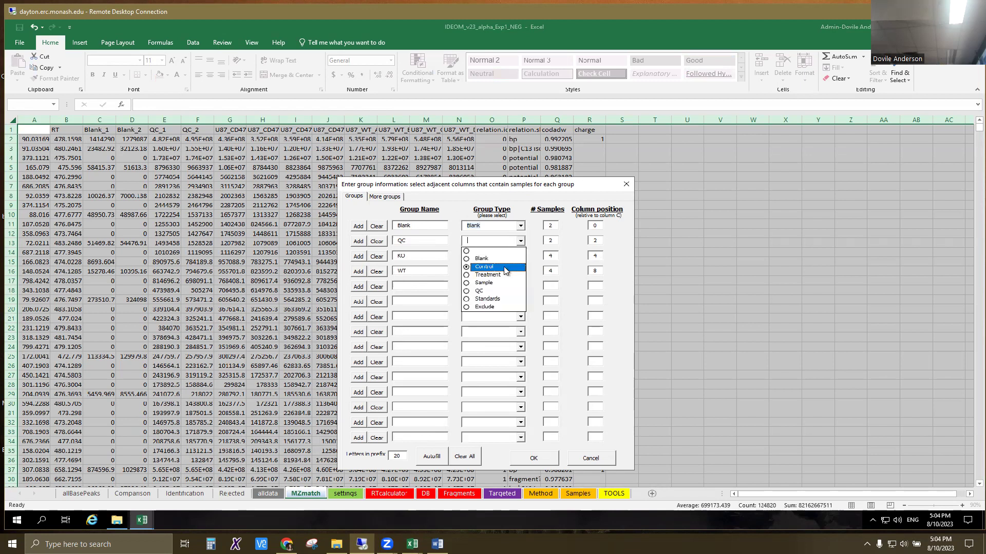
click(500, 291)
click(520, 257)
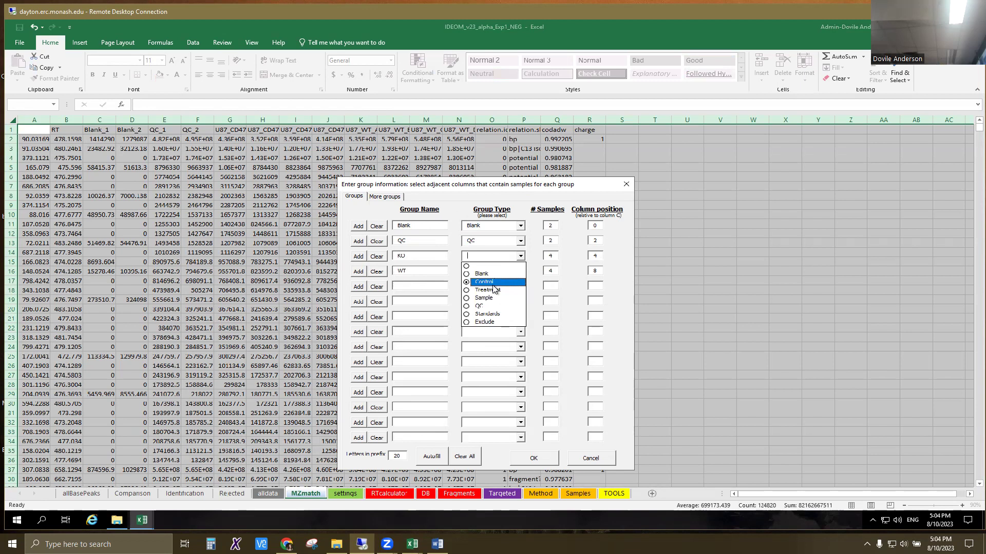
click(493, 286)
click(520, 271)
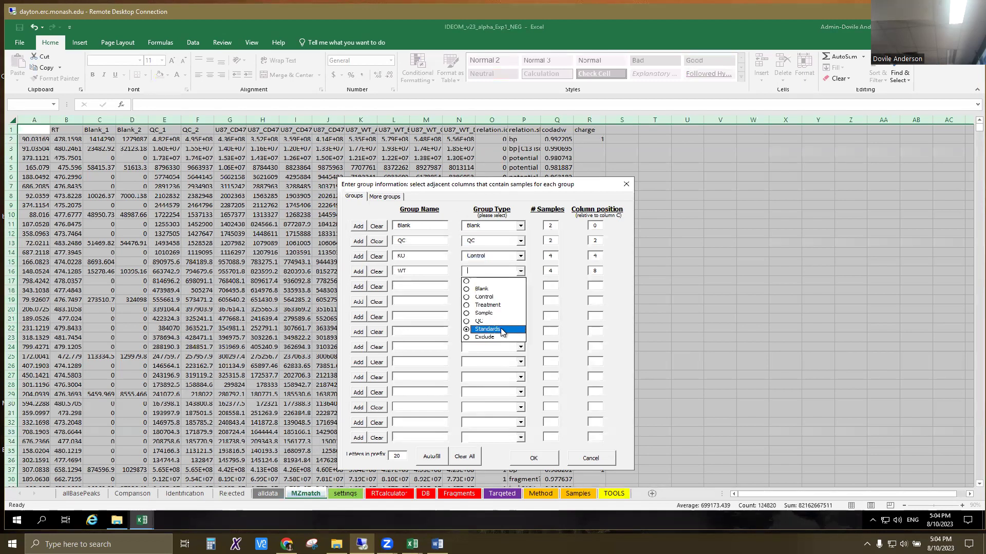
click(488, 313)
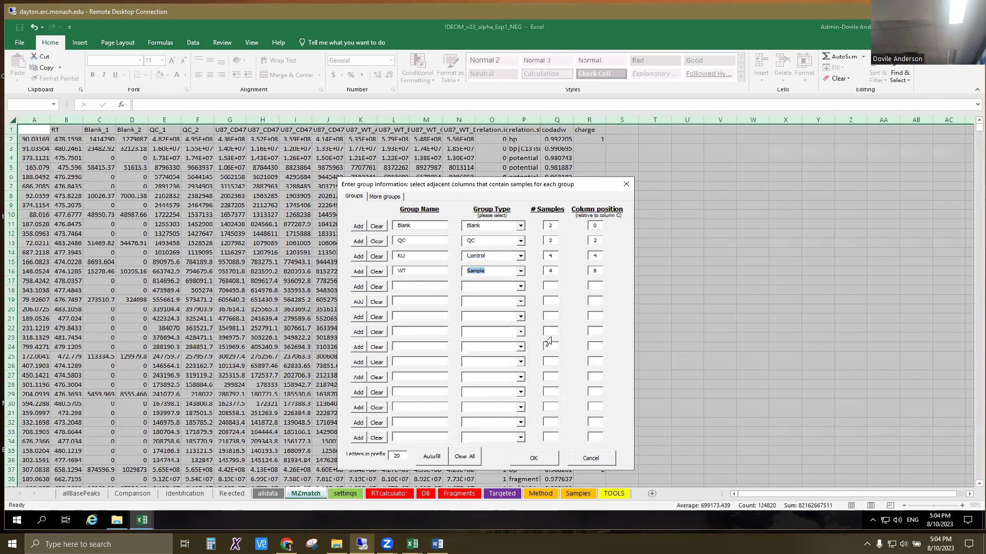
- Submit the sample grouping information and finish the mzMatch import without normalising the data
click(549, 457)
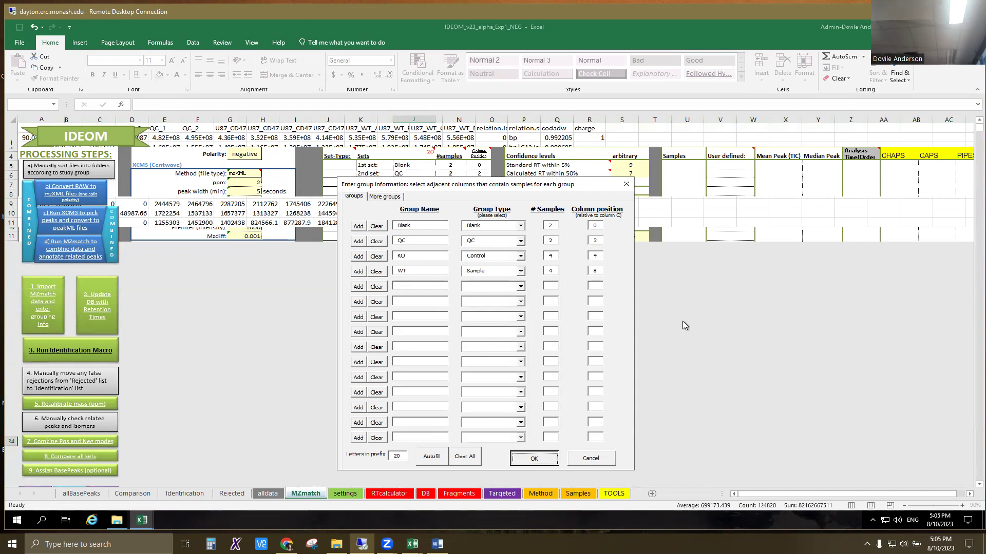
key(Return)
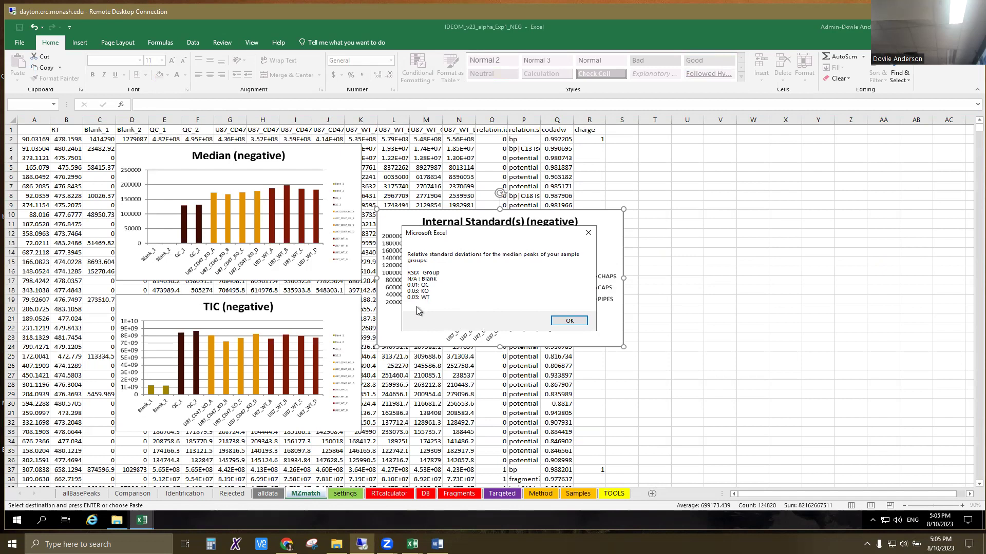
click(576, 326)
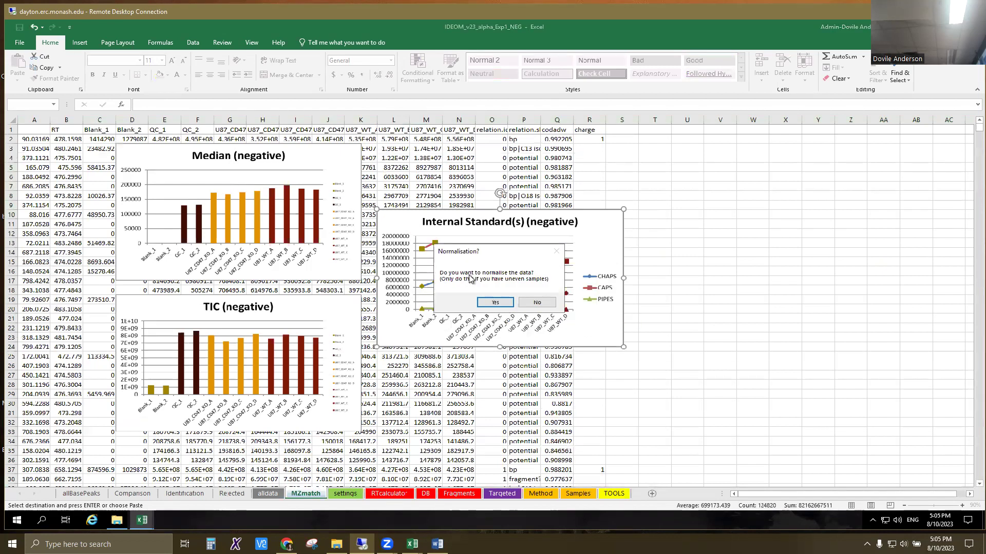
click(537, 303)
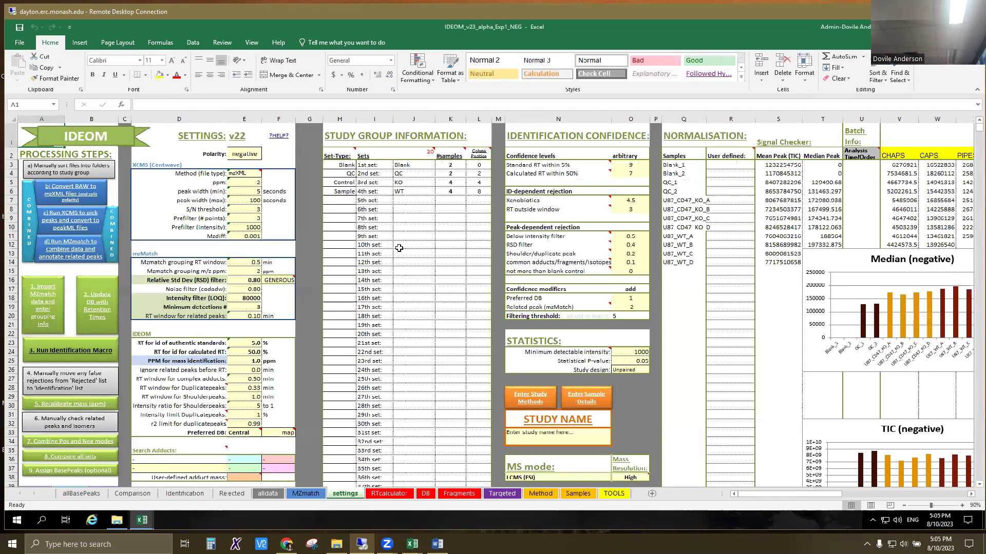
- Review the Median, TIC and Internal Standard charts and the study group table on the settings sheet
drag(802, 495, 820, 494)
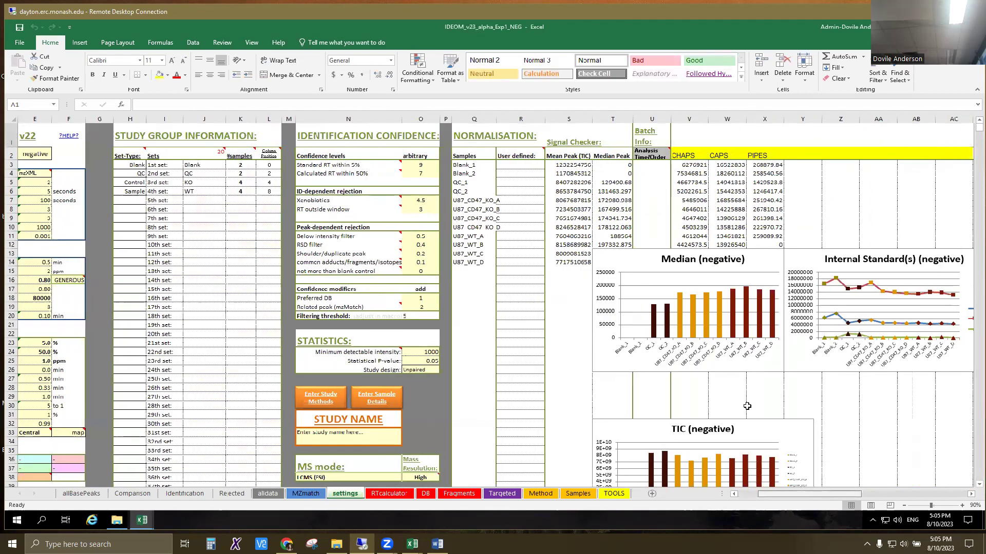
scroll(651, 357, down, 2)
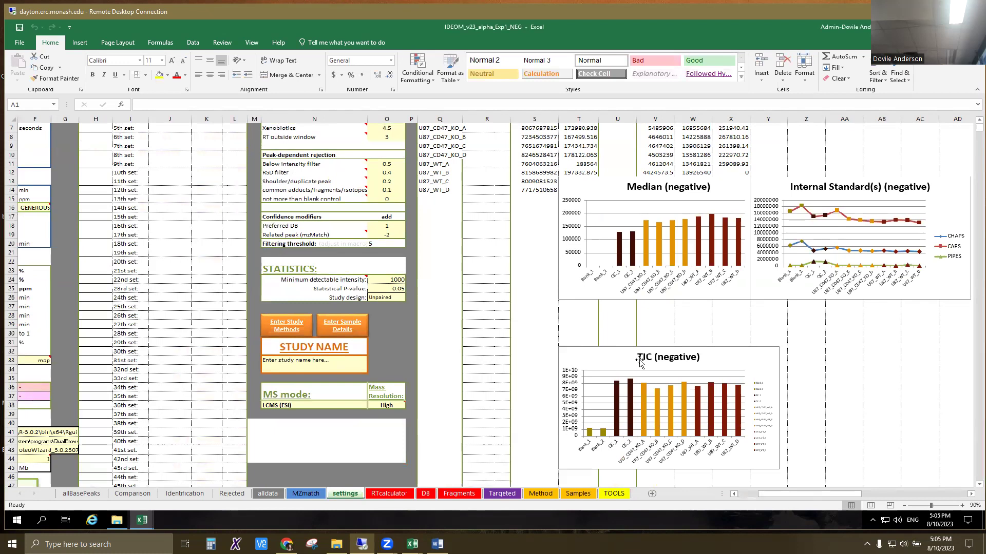
mouse_move(619, 404)
drag(814, 494, 753, 494)
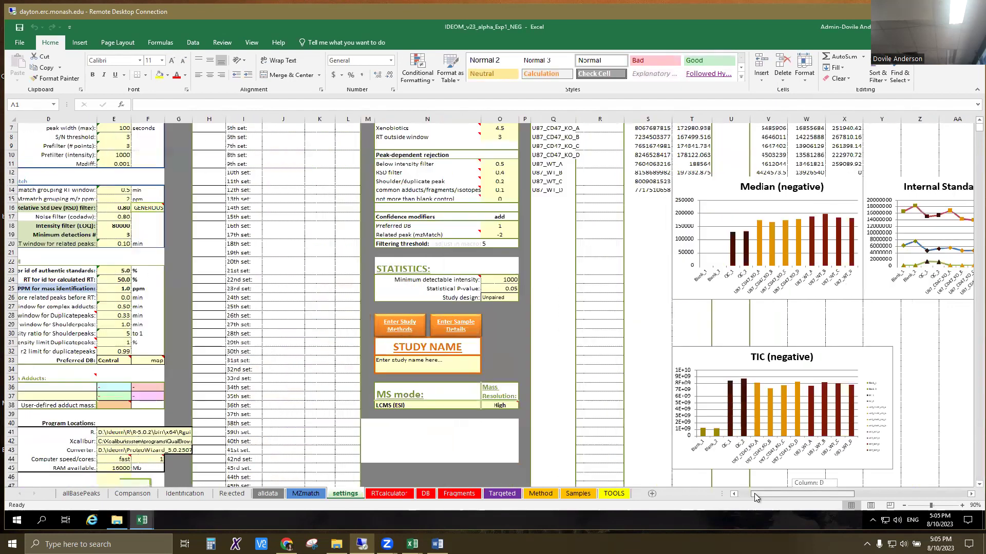
key(ctrl+Home)
click(342, 165)
drag(375, 174, 477, 191)
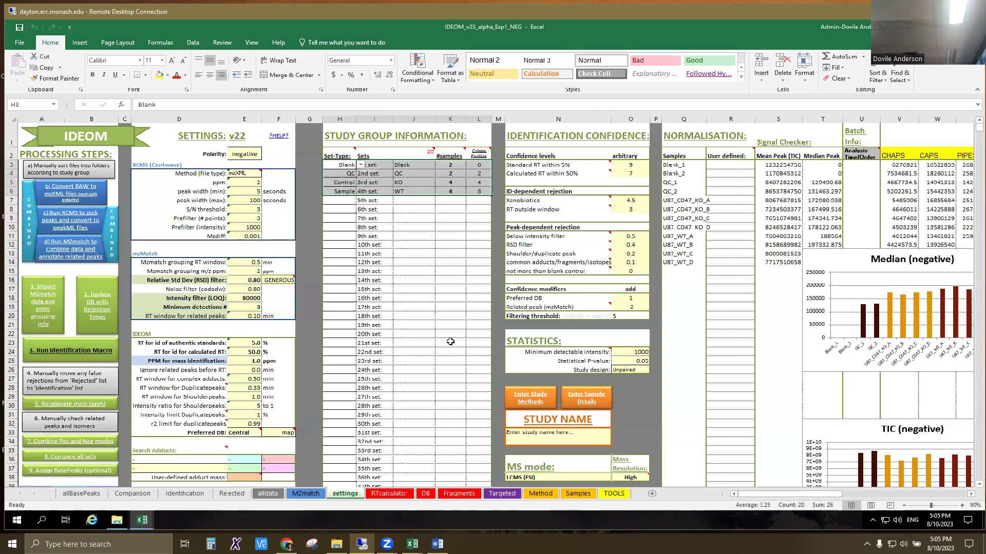
- Examine each sample's mean peak, median peak and CHAPS, CAPS and PIPES intensities, plus the charts on the MZmatch sheet
scroll(450, 341, up, 1)
drag(688, 144, 877, 251)
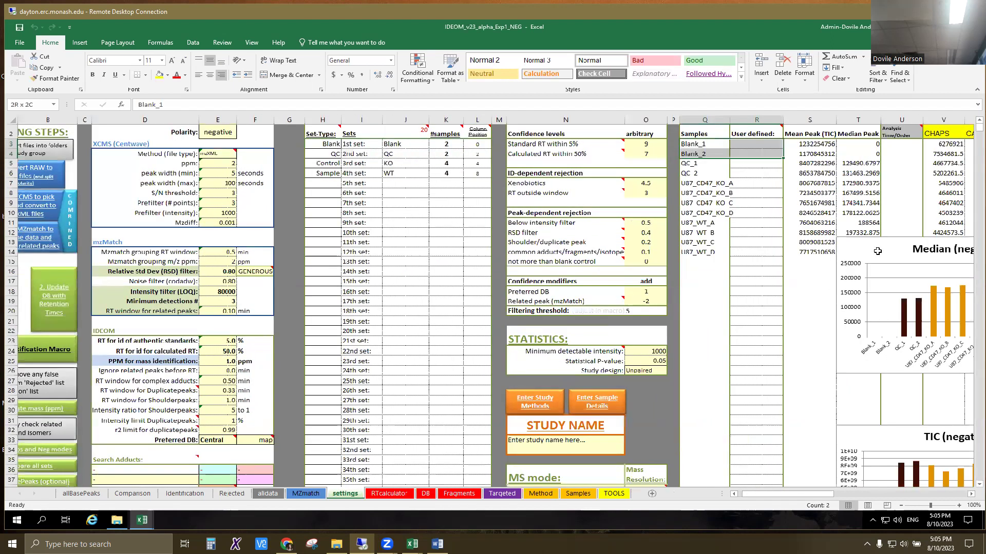
drag(811, 146, 815, 250)
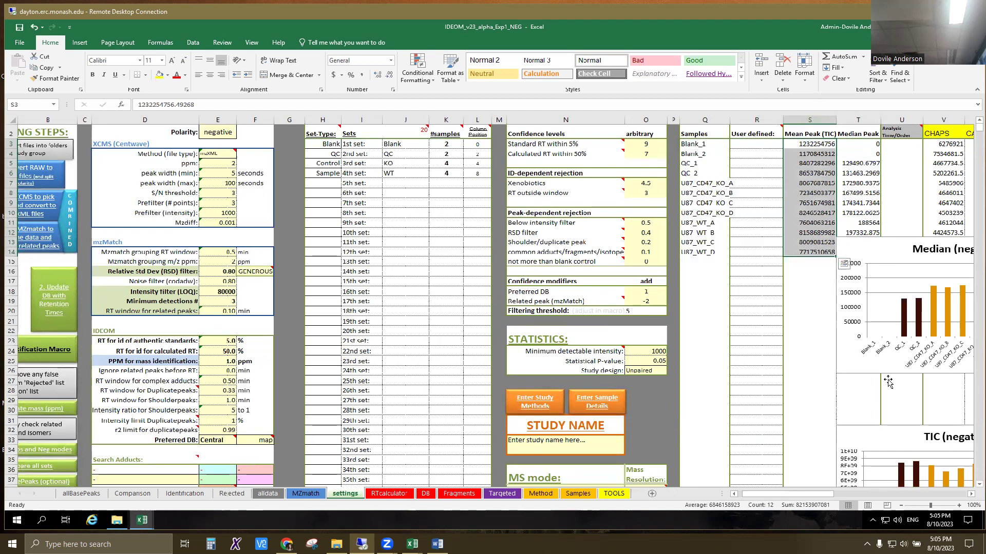
drag(862, 146, 863, 259)
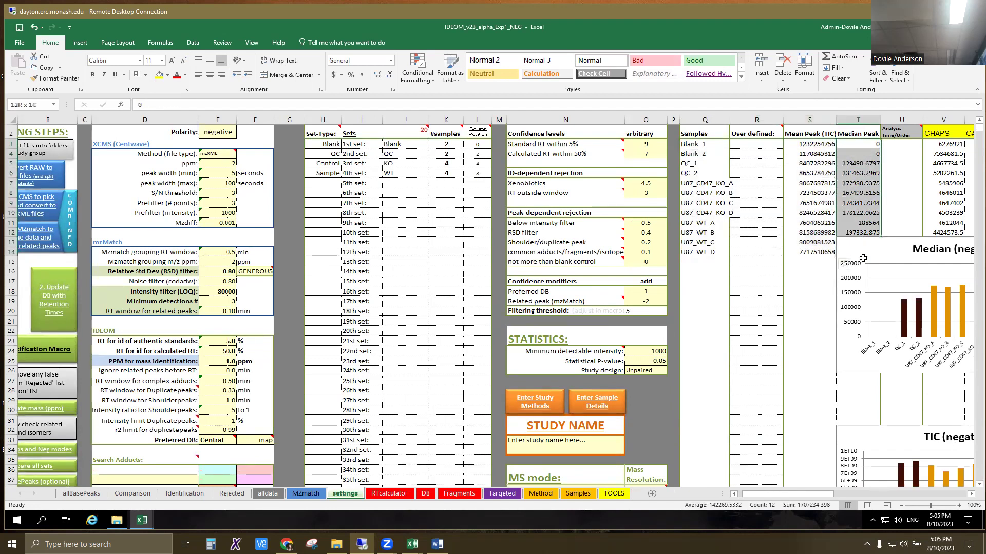
drag(811, 145, 815, 253)
drag(824, 494, 919, 491)
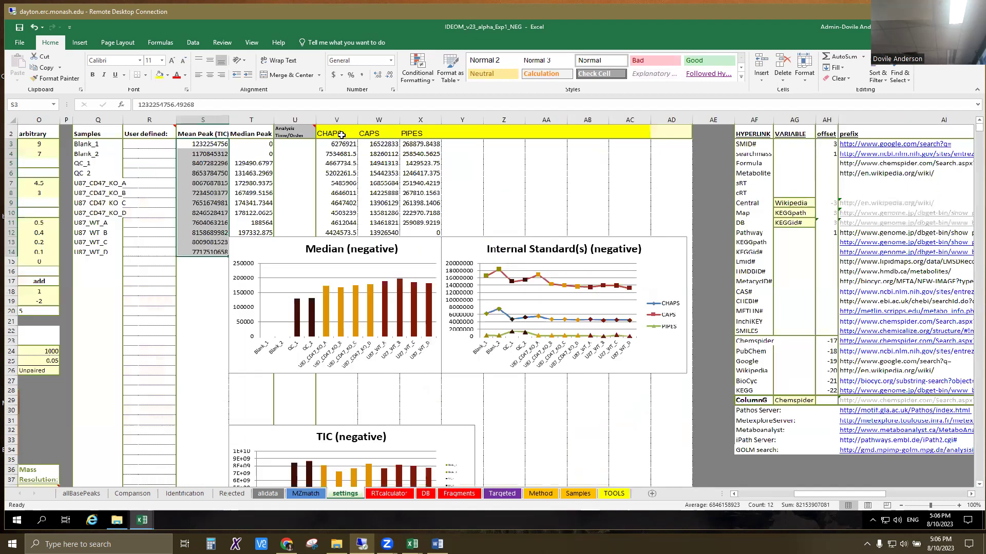
drag(329, 133, 421, 232)
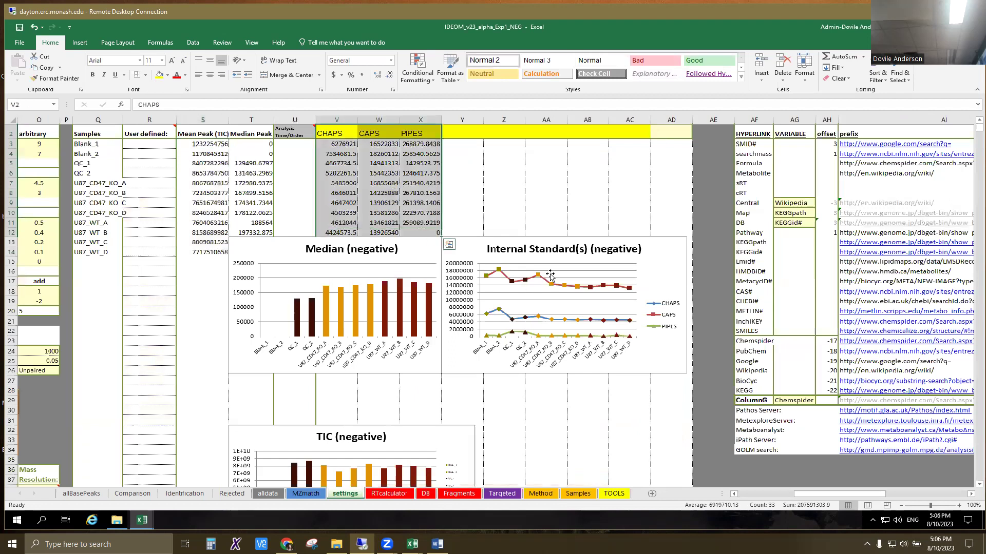
drag(824, 495, 743, 494)
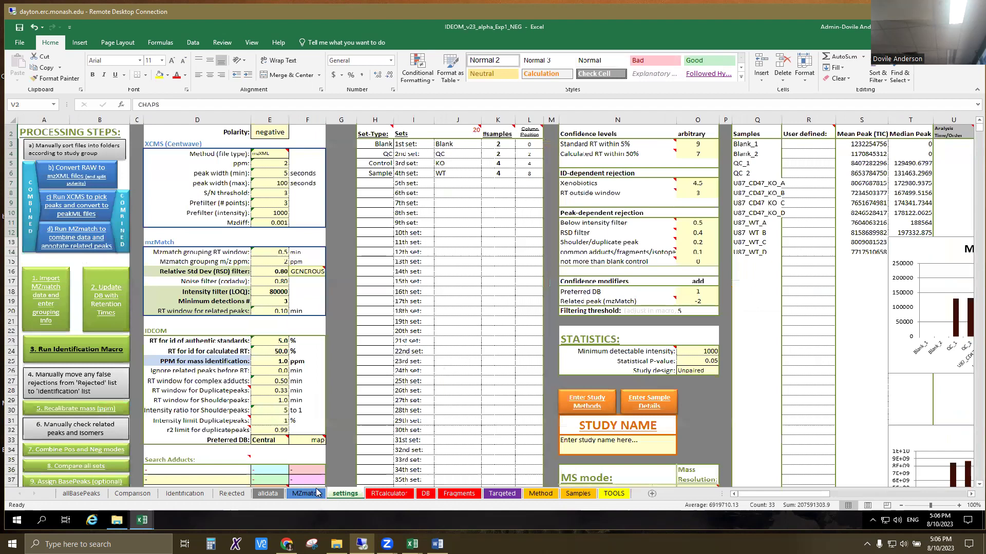
click(315, 493)
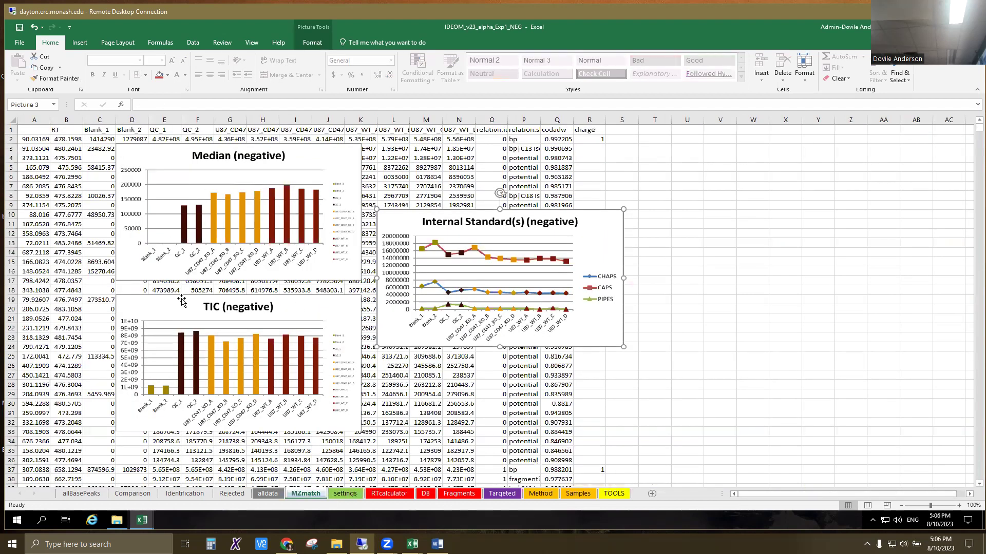
click(341, 495)
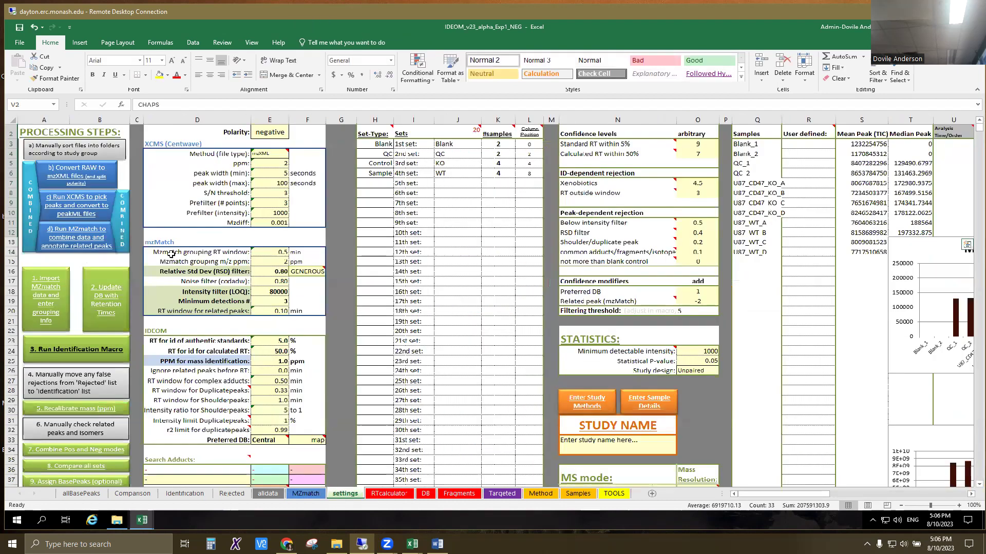
- Run the Identification Macro on the negative-mode data, allowing existing processed data to be removed
scroll(171, 254, up, 1)
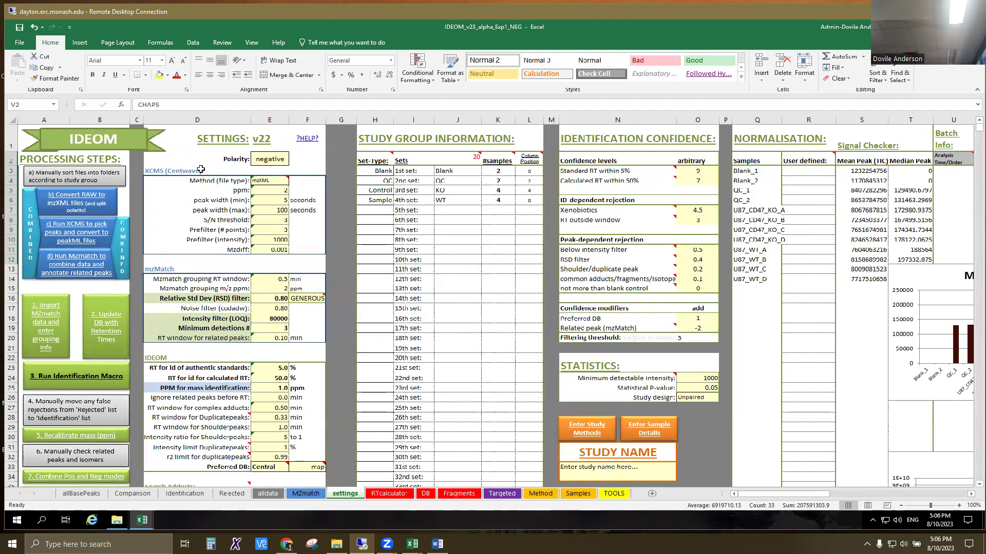
click(86, 384)
click(530, 320)
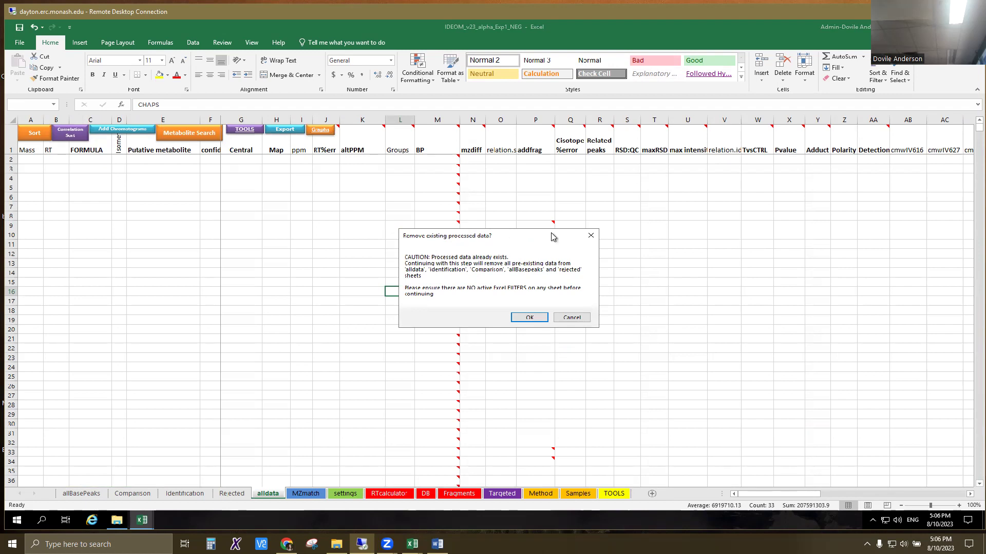
click(525, 321)
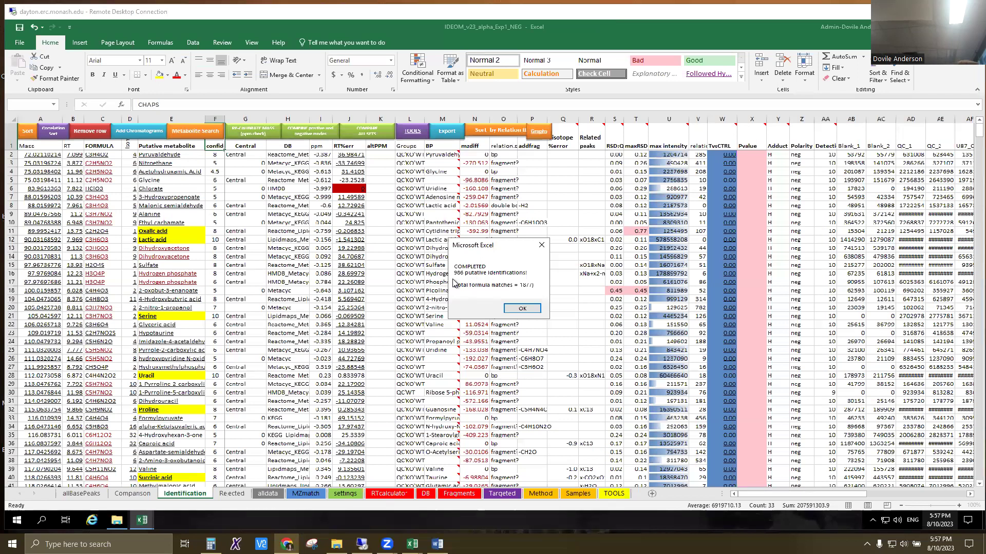
click(522, 308)
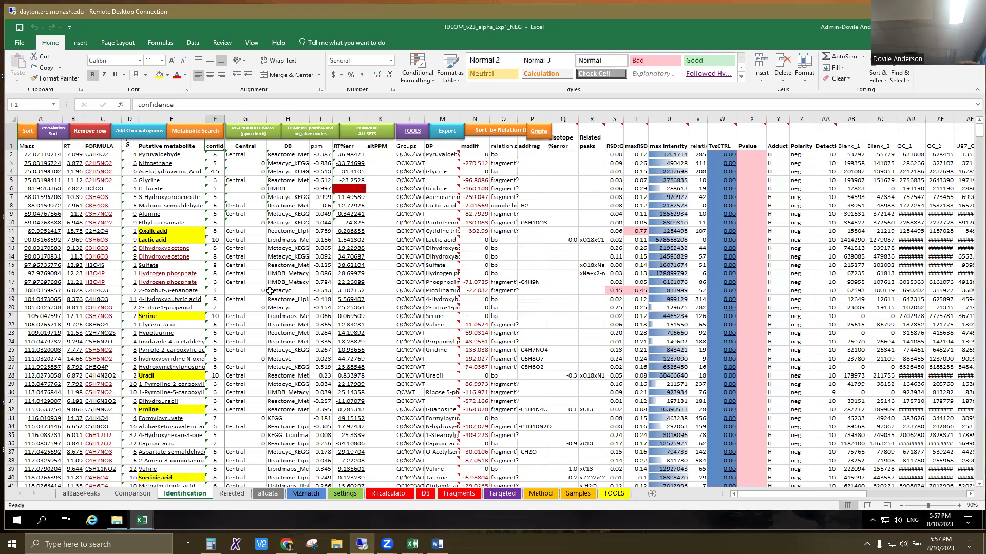
- Examine the yellow-highlighted metabolites on the Identification sheet and compare them with the standards in RTcalculator
click(171, 232)
scroll(229, 407, down, 1)
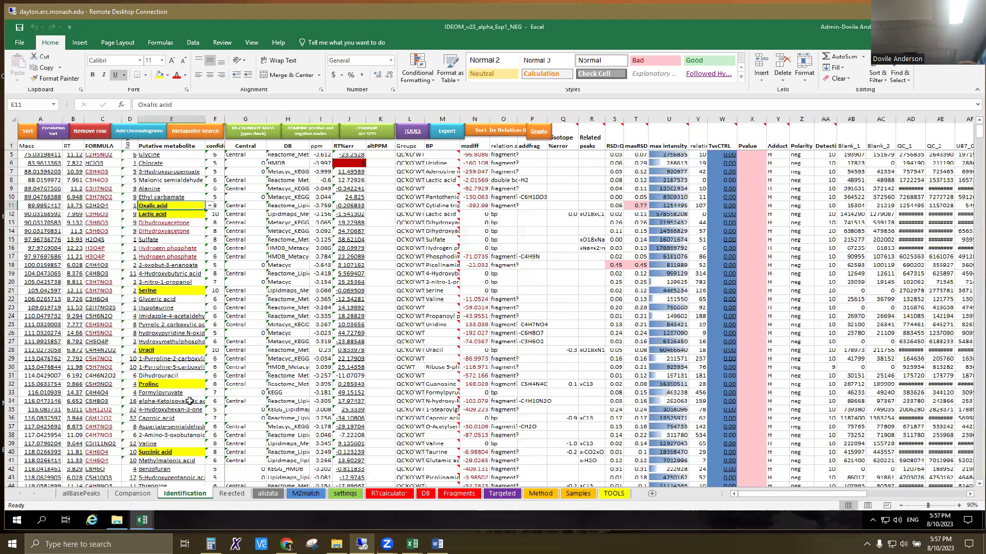
scroll(161, 391, down, 11)
click(163, 383)
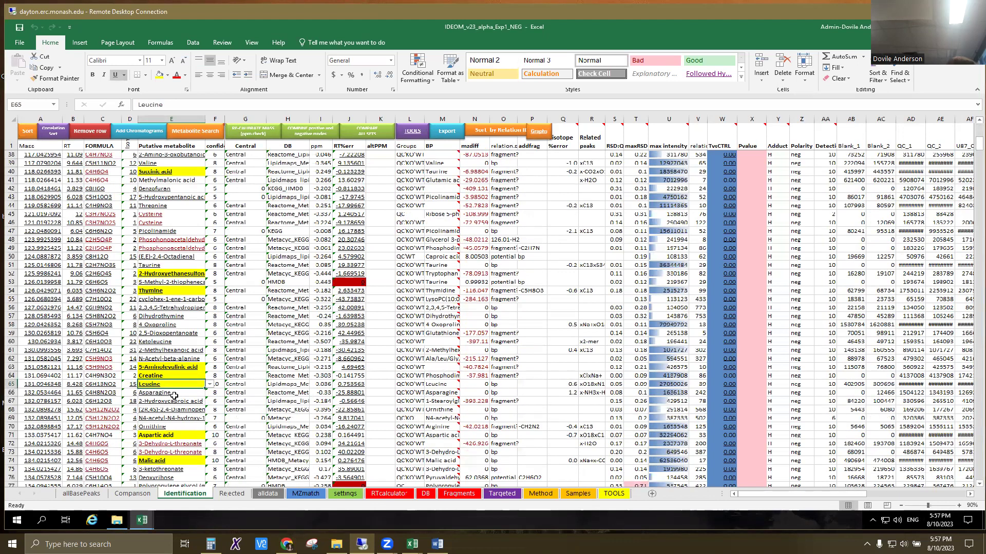
scroll(333, 386, up, 1)
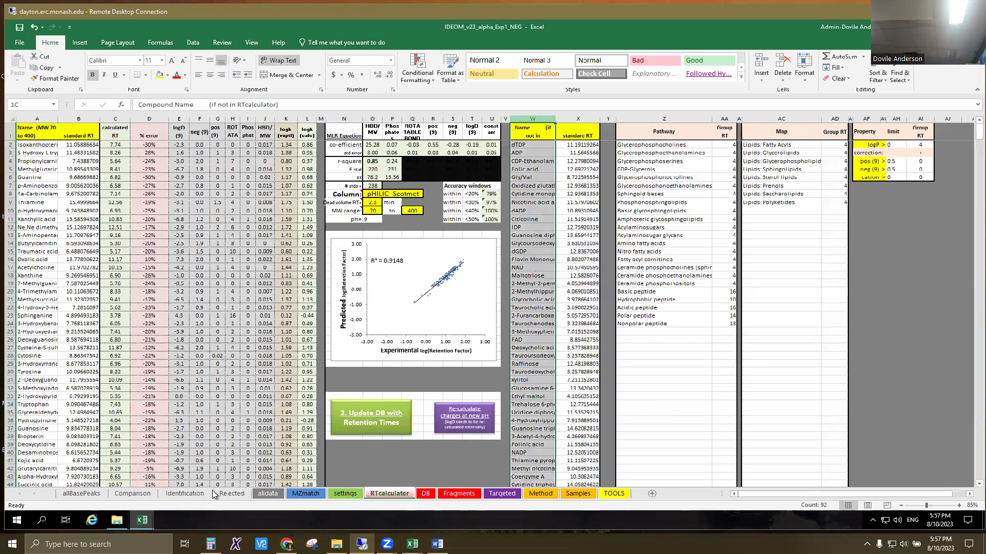
click(196, 494)
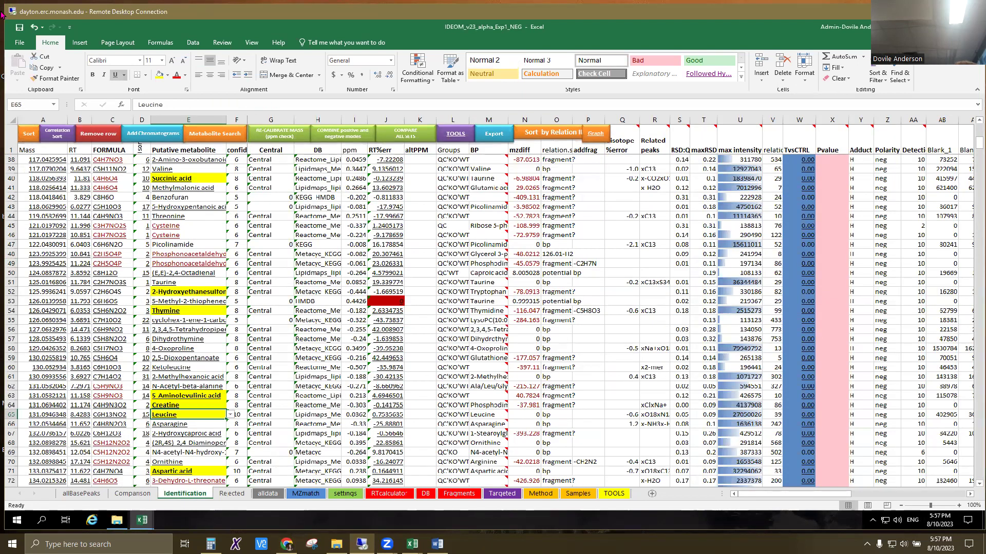
- Save the negative-mode workbook and combine it with the positive-mode workbook IDEOM_v23_alpha_Exp1_POS from the Demo folder
click(19, 27)
click(349, 139)
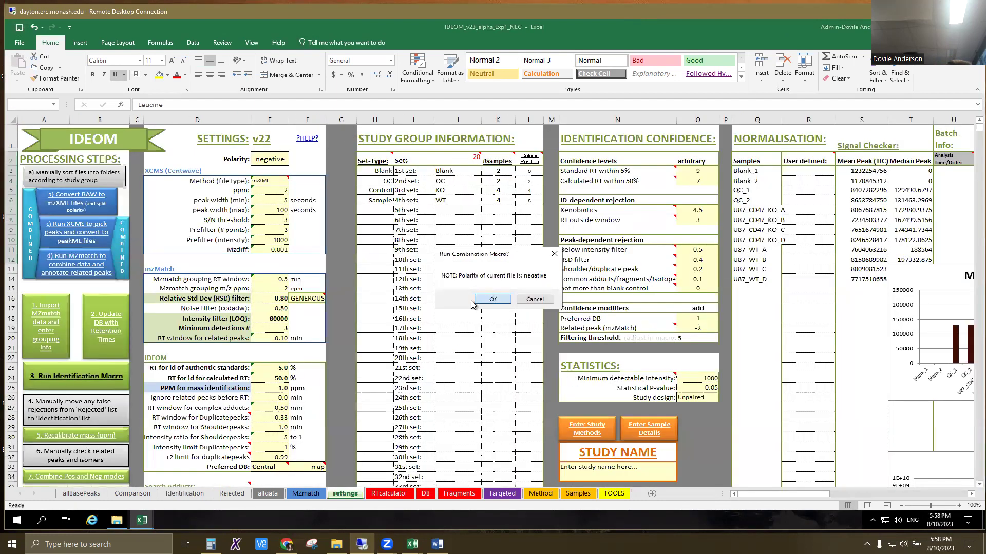
click(477, 300)
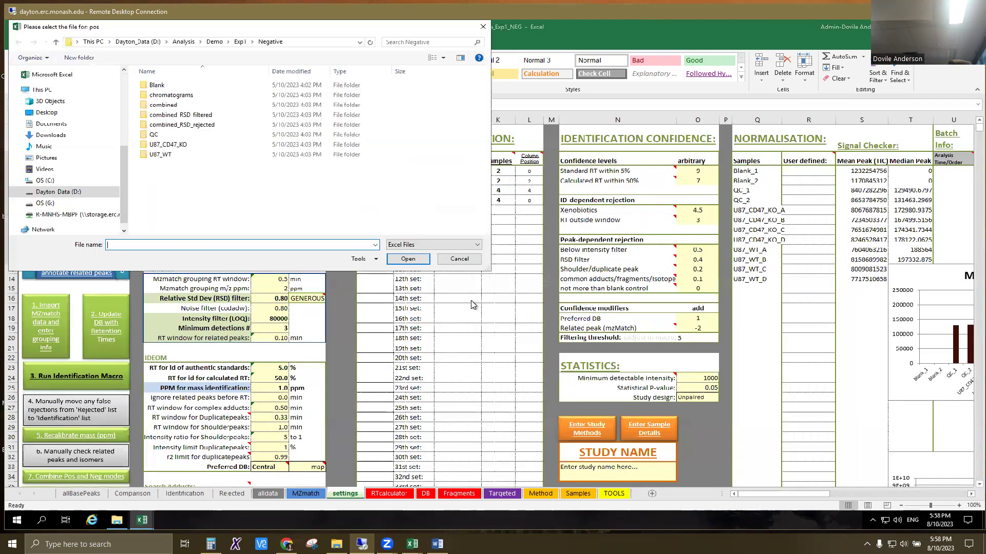
click(240, 43)
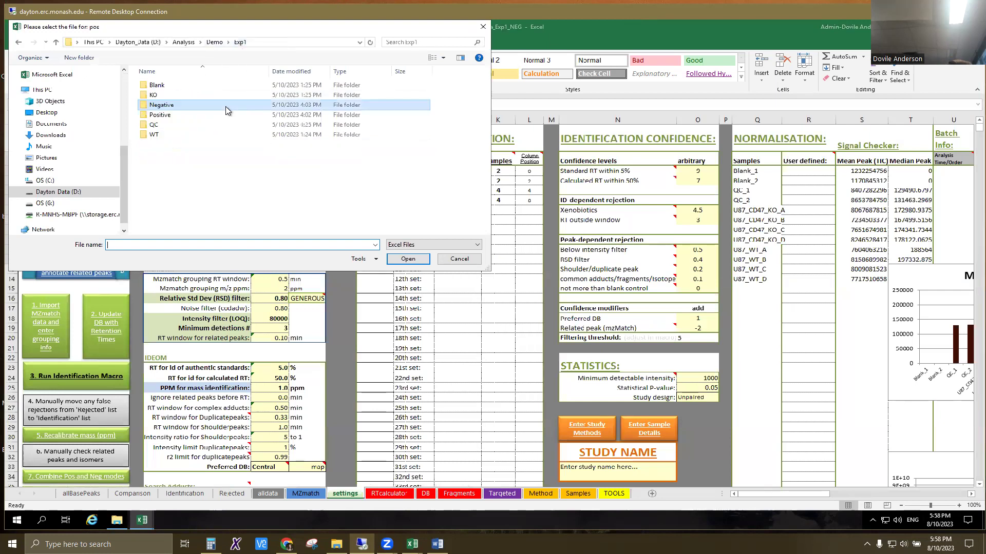
click(215, 42)
double_click(251, 125)
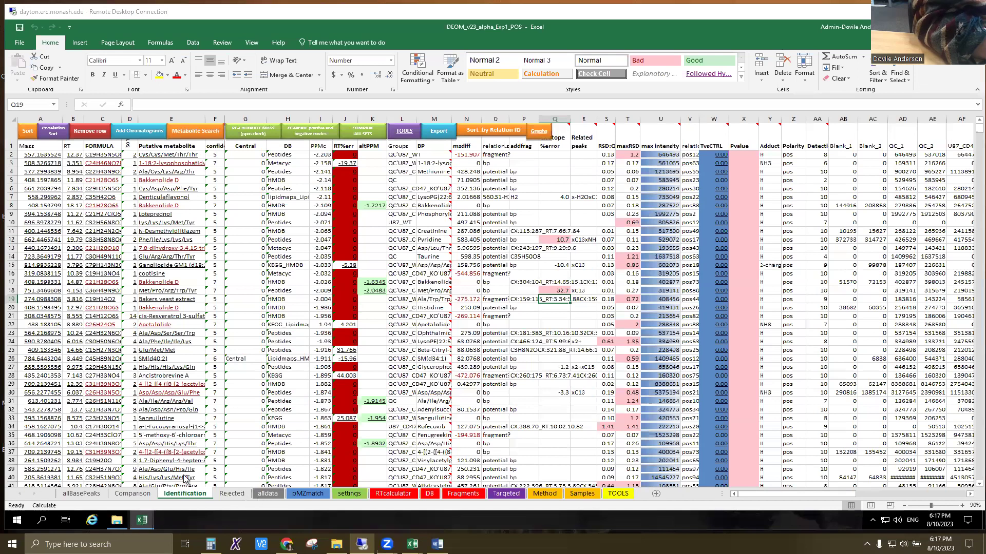
mouse_move(142, 520)
click(110, 488)
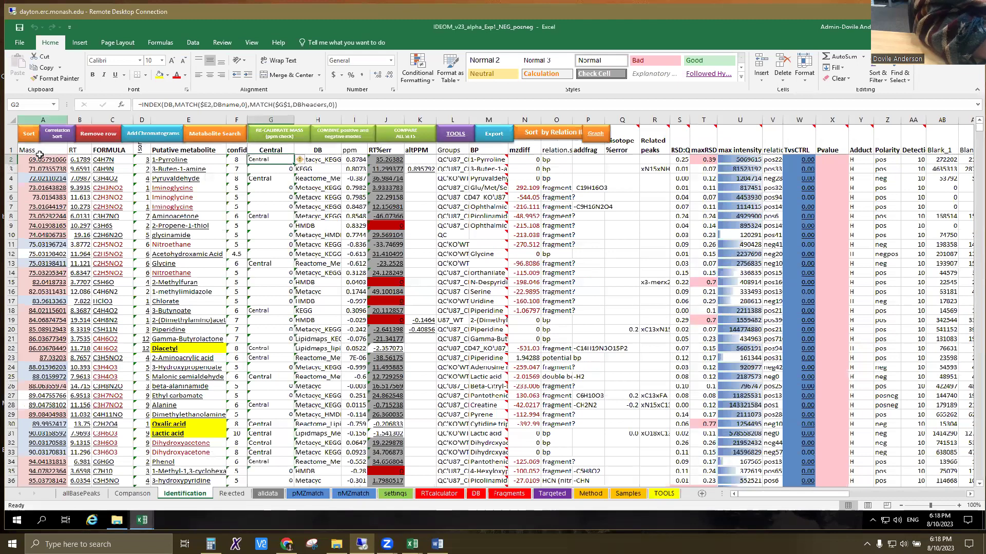
- Inspect the colour-coded masses at the start of the combined positive and negative Identification list
drag(44, 159, 46, 169)
click(48, 188)
drag(50, 205, 58, 238)
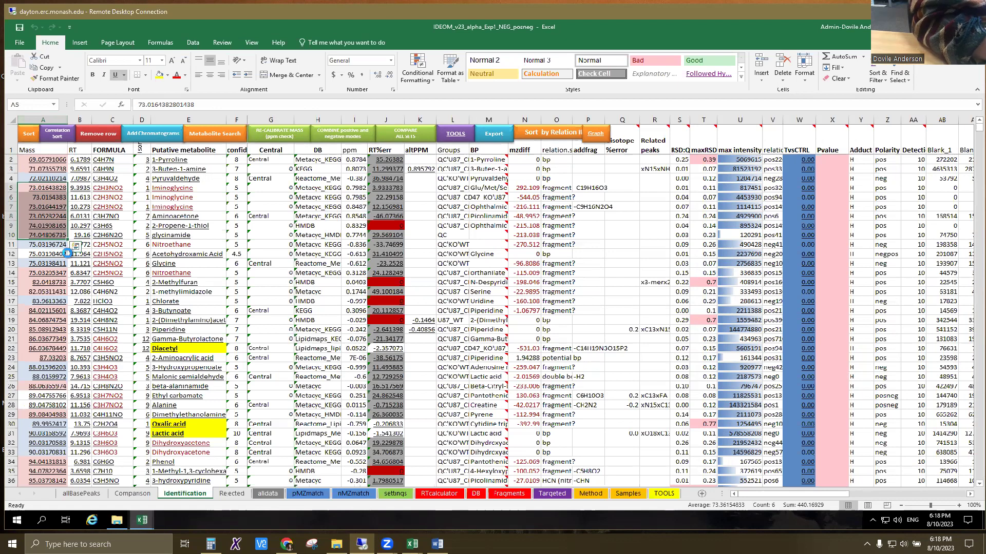
scroll(67, 253, up, 1)
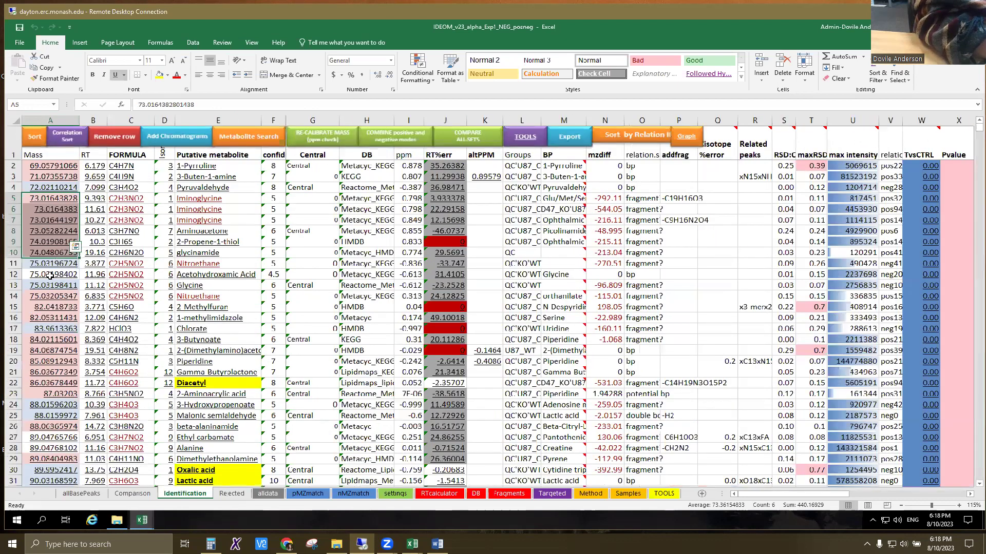
- Compare the RT%err retention-time errors in the combined Identification list with those on the Rejected sheet
click(50, 275)
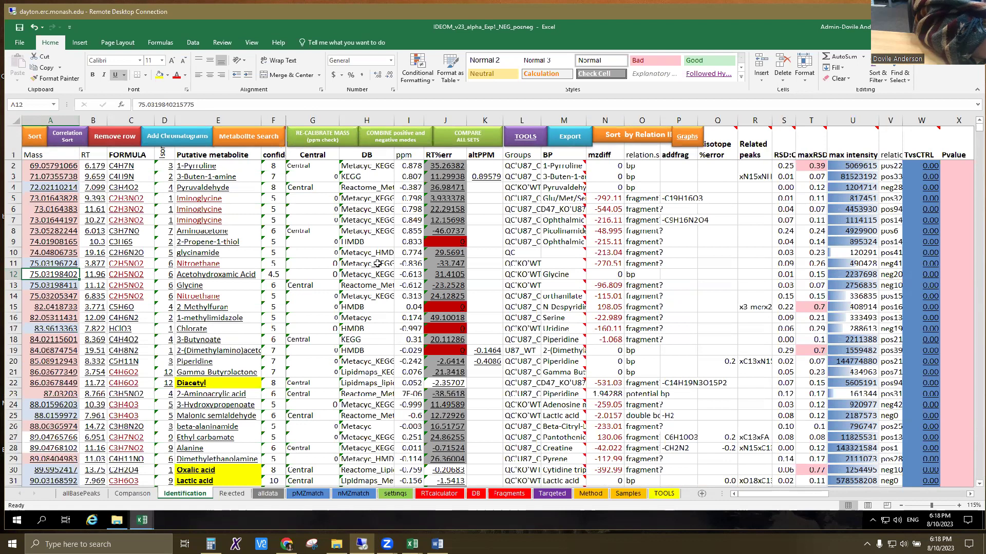
click(445, 120)
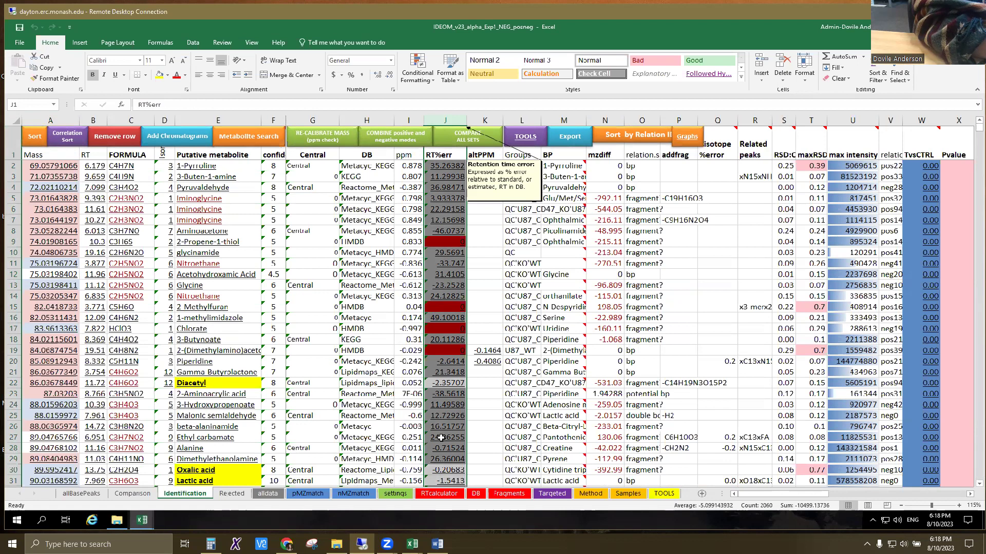
scroll(442, 441, down, 1)
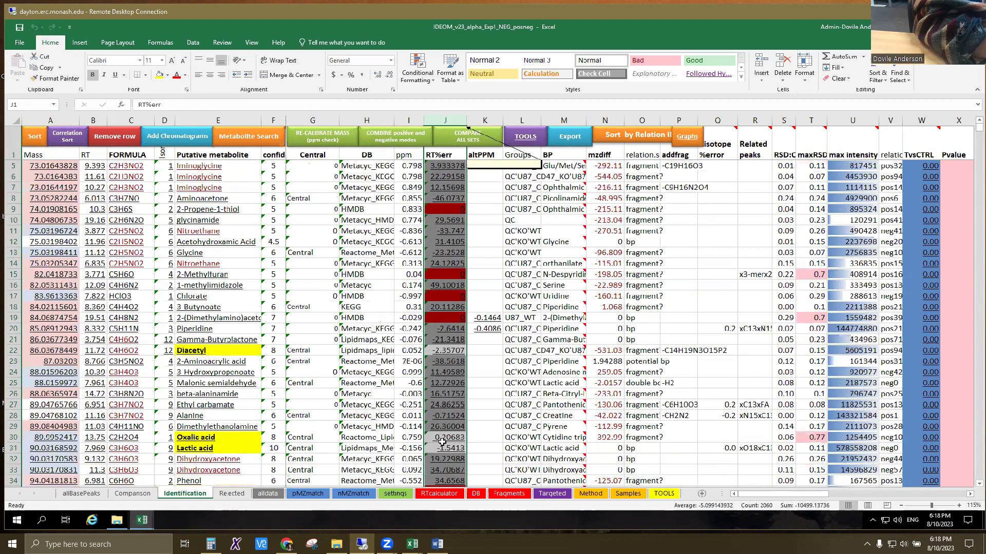
scroll(442, 444, down, 2)
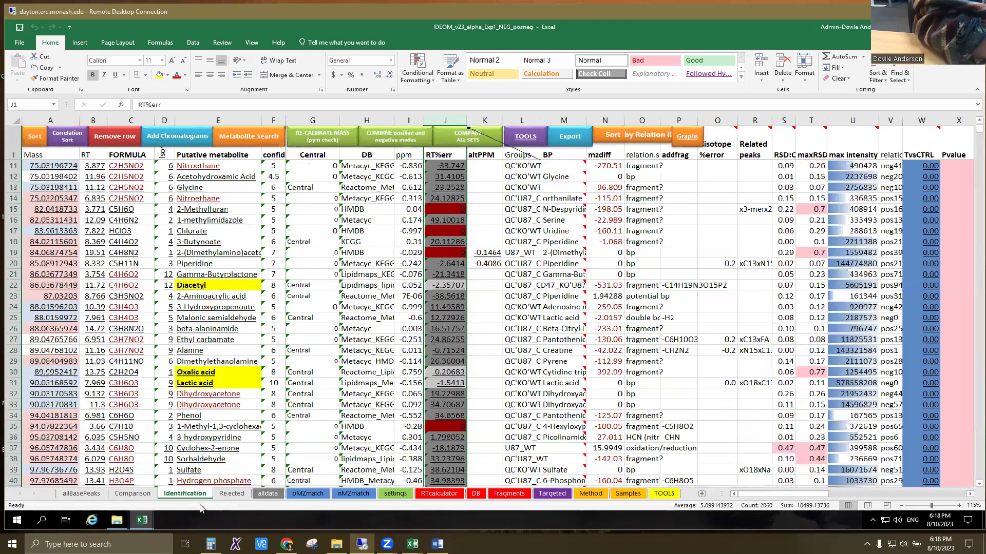
click(235, 495)
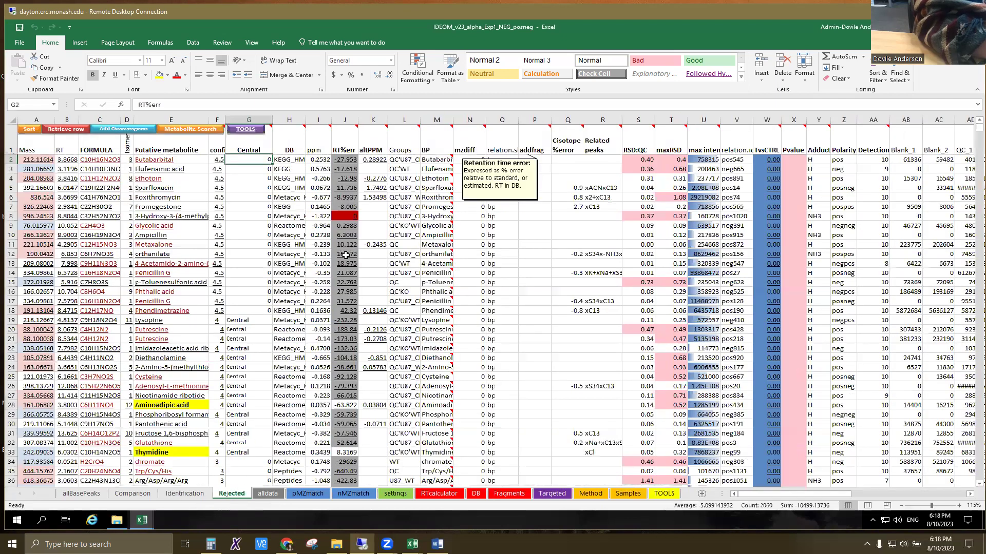
click(342, 386)
click(175, 494)
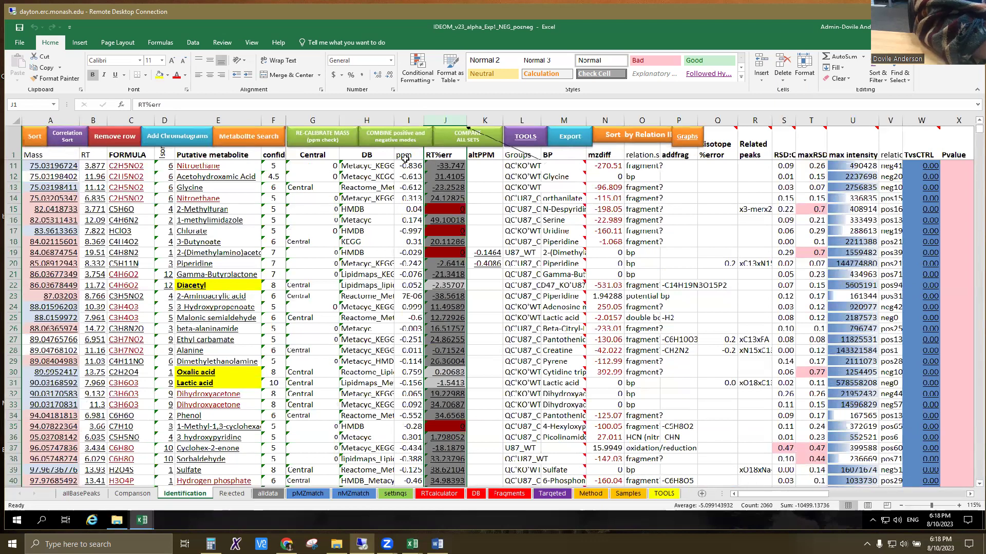
- Slightly widen the DB column on the Identification sheet and select the Putative metabolite column
drag(394, 120, 403, 119)
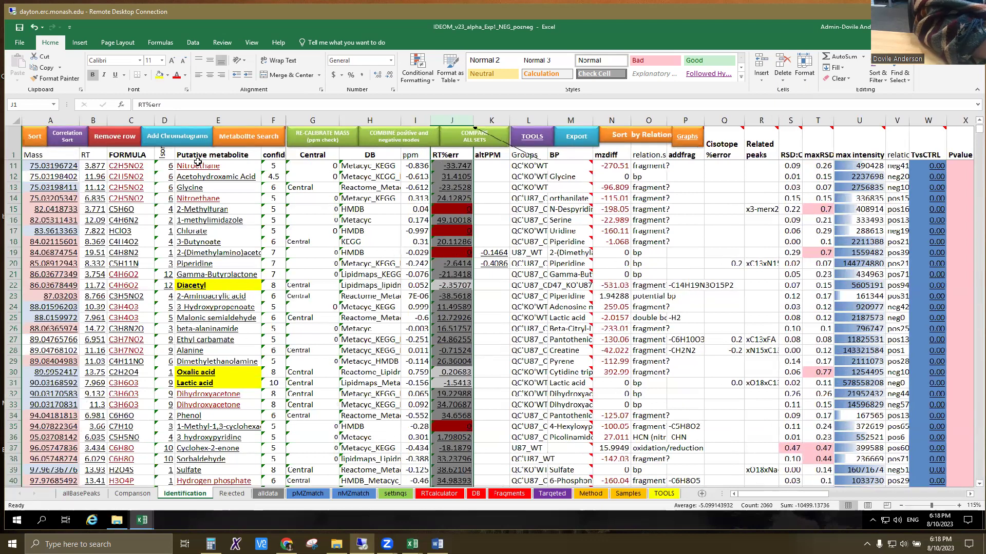
click(218, 120)
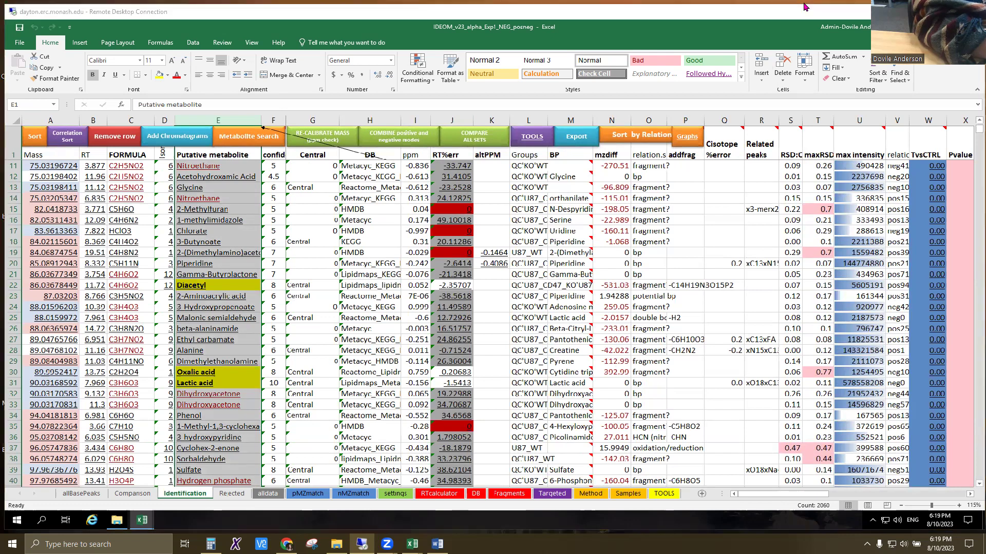
- Set up adding combined-polarity chromatograms from png image folders, choosing D:\Analysis\Demo\Exp1\Positive\chromatograms for positive mode
click(170, 137)
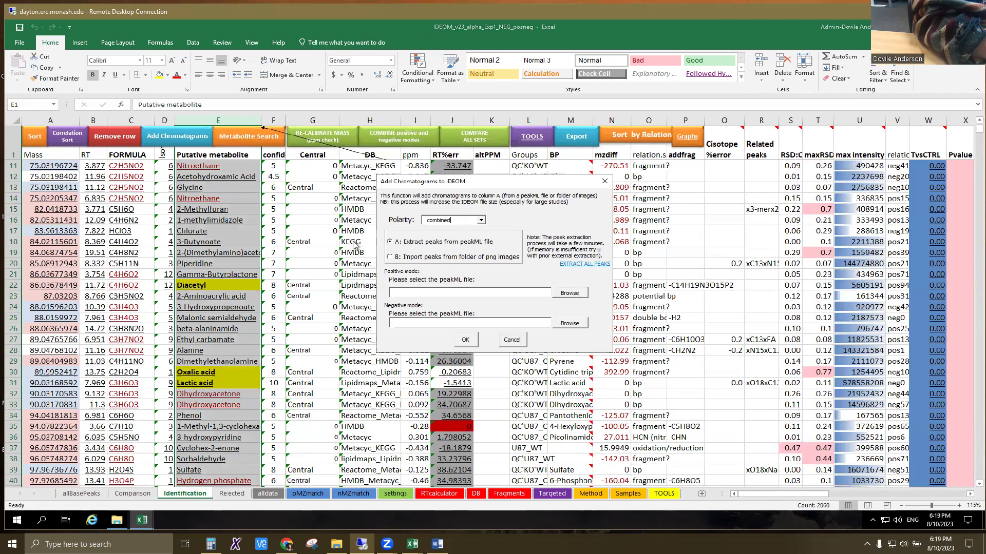
click(396, 259)
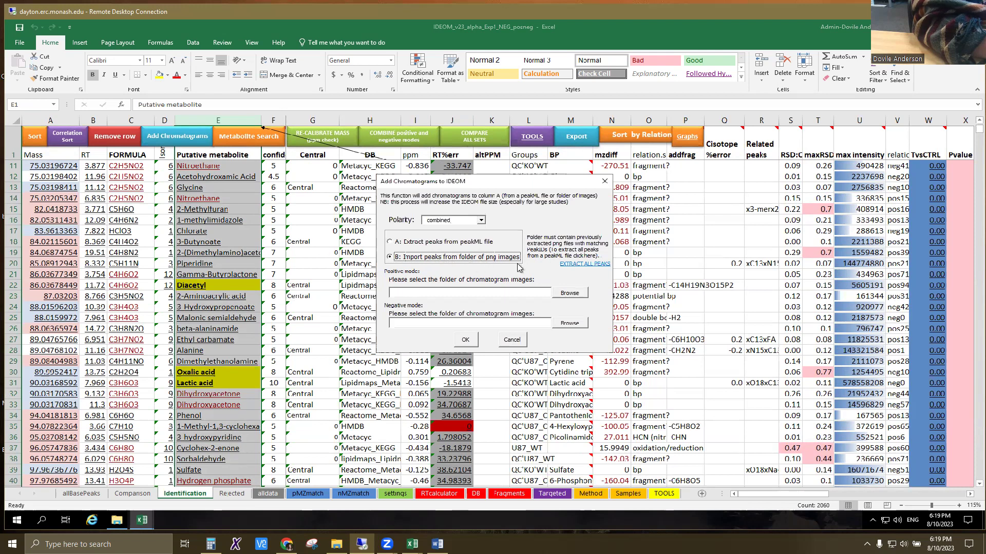
click(570, 293)
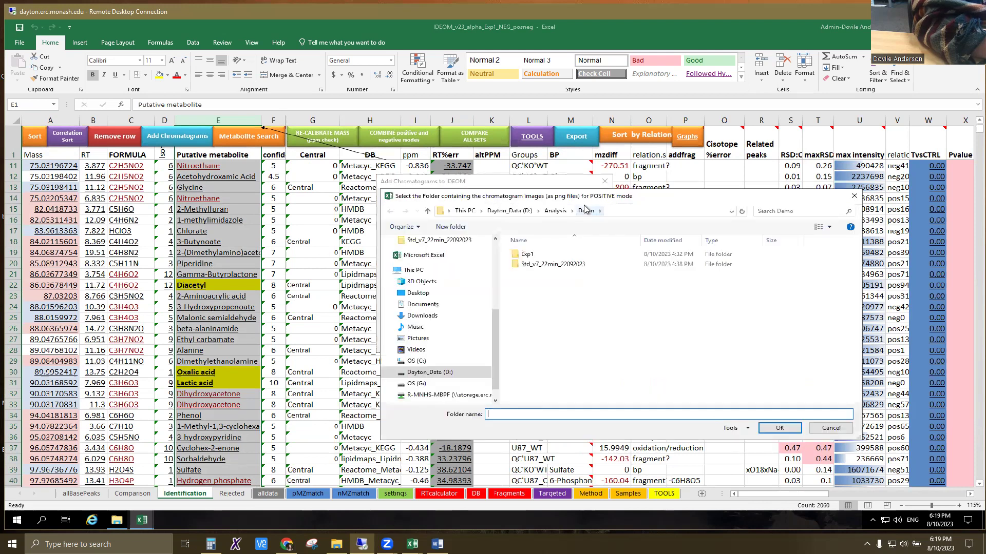
double_click(529, 254)
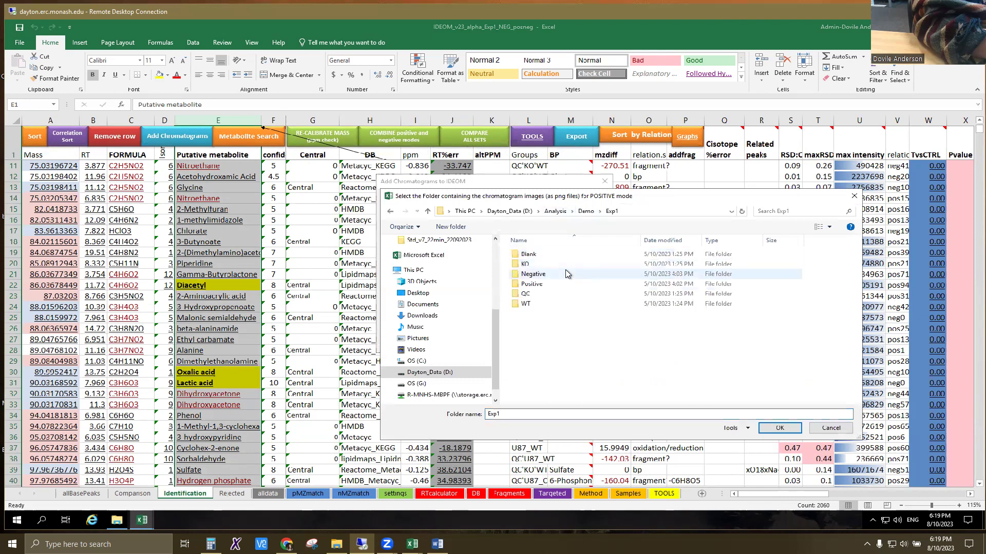
double_click(541, 284)
double_click(548, 264)
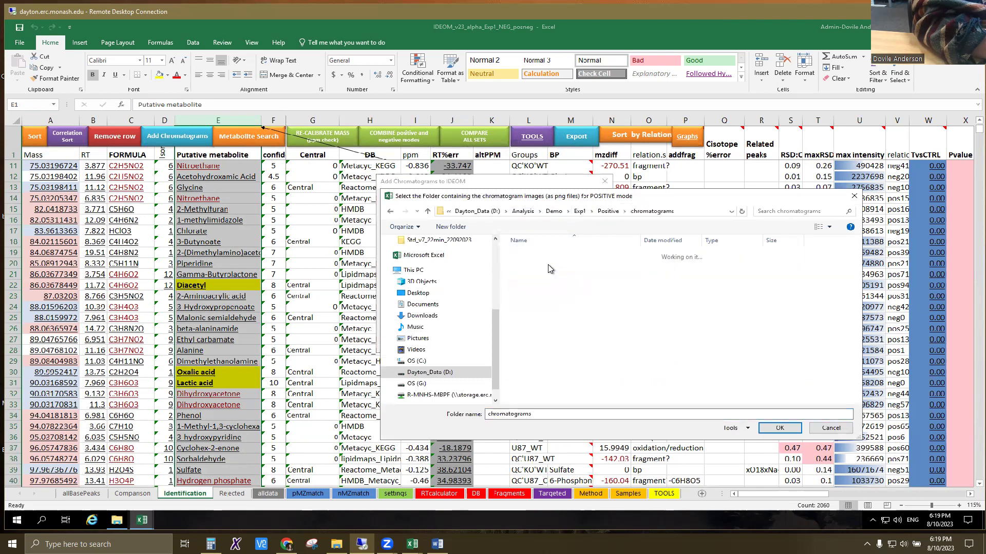
click(777, 430)
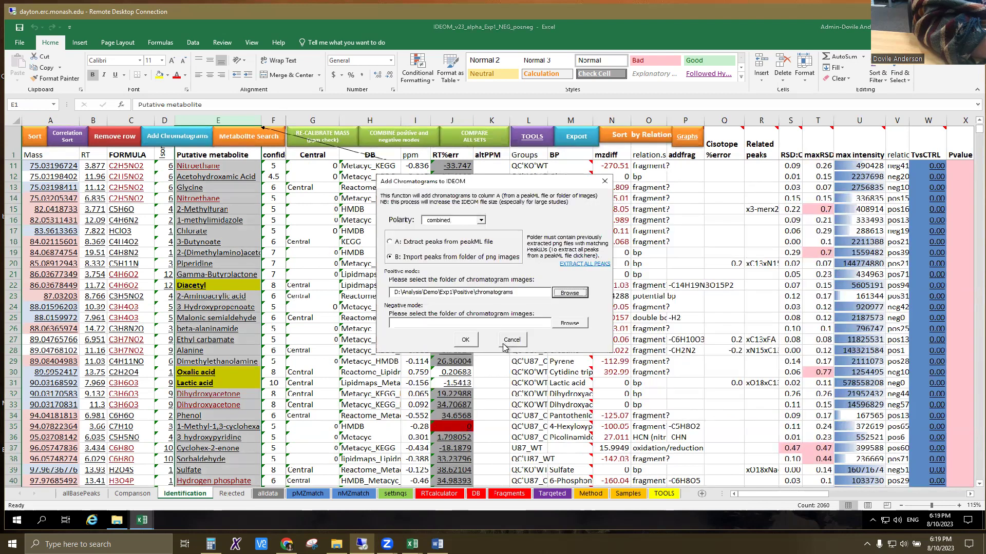
- Choose D:\Analysis\Demo\Exp1\Negative\chromatograms as the negative-mode image folder and import the chromatograms
click(575, 327)
click(611, 216)
double_click(536, 275)
double_click(543, 263)
click(779, 428)
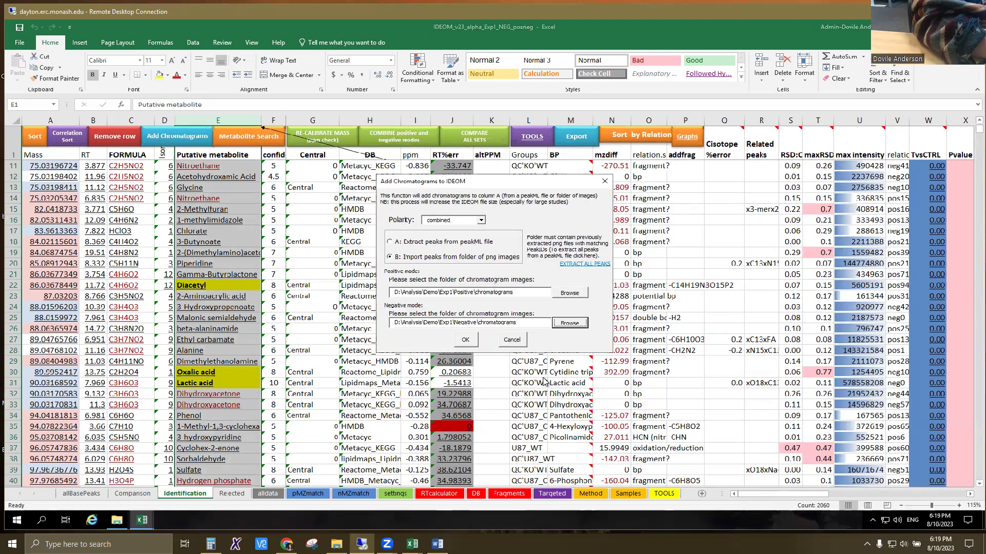
click(465, 340)
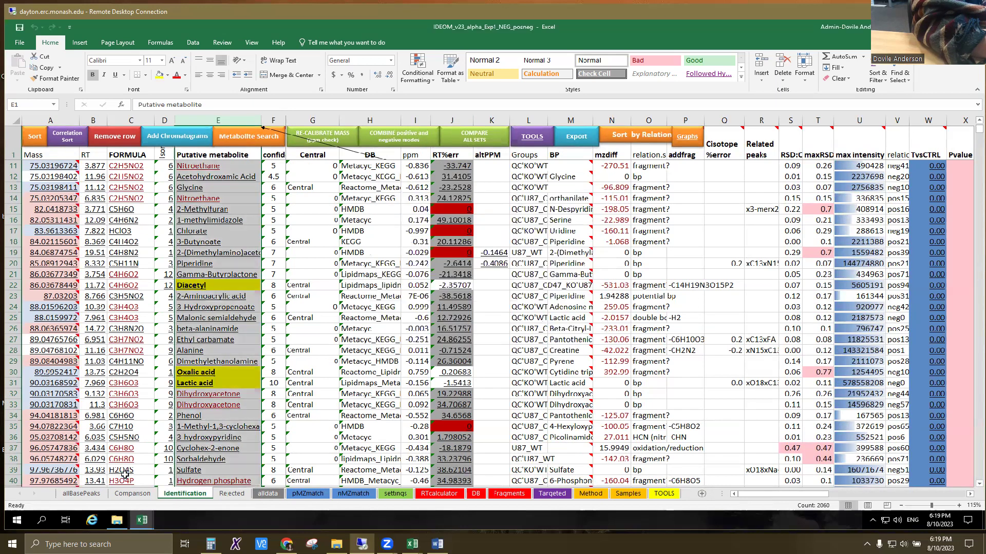
- View the chromatograms attached to the masses in rows 12 and 13, and save the combined workbook
click(52, 173)
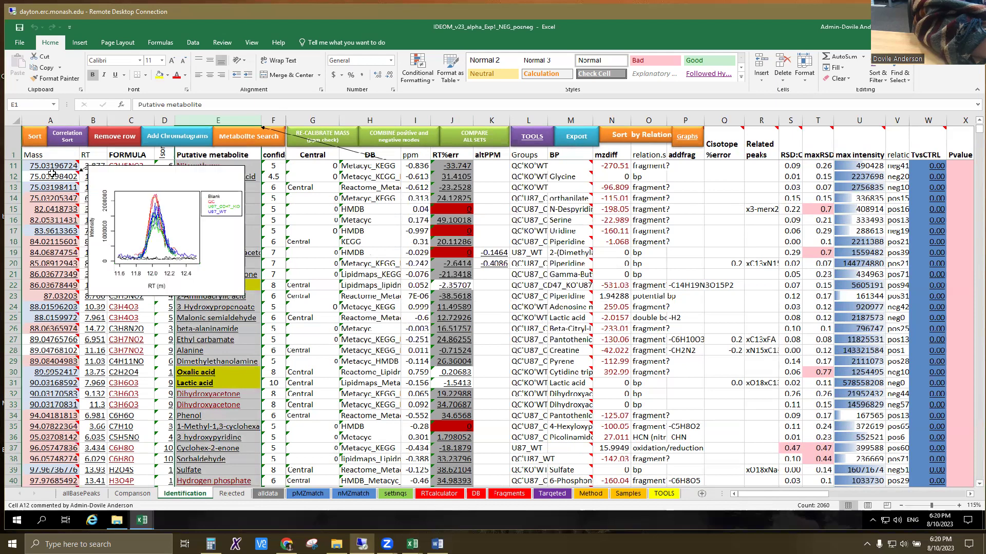
mouse_move(53, 190)
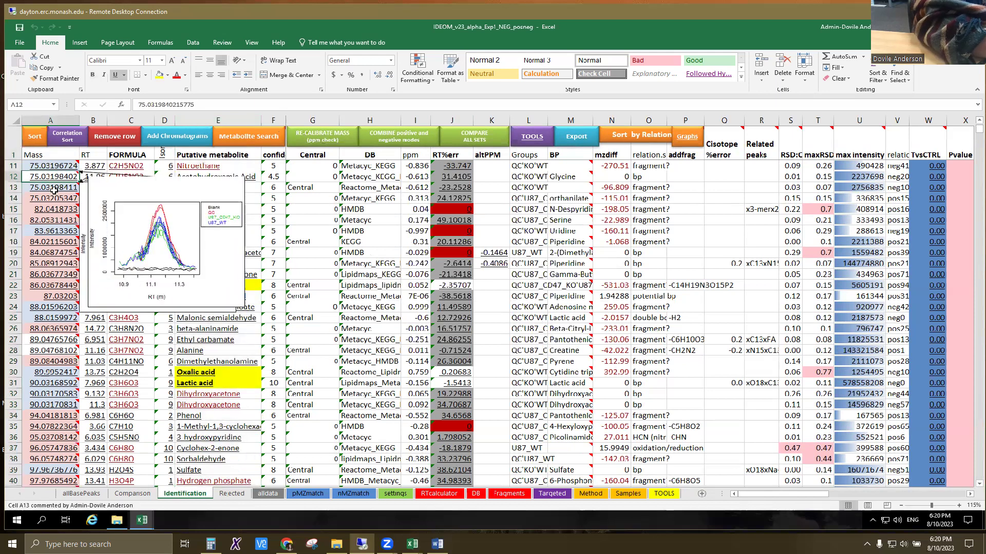
click(19, 26)
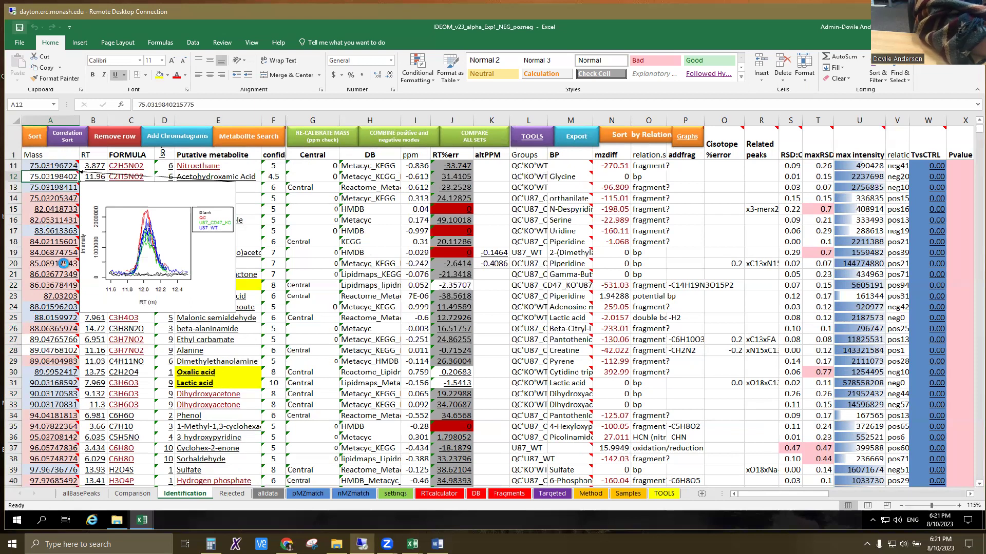
- Review the peak shapes in the chromatograms of the masses in rows 4 to 11 of the Identification sheet
scroll(59, 204, up, 3)
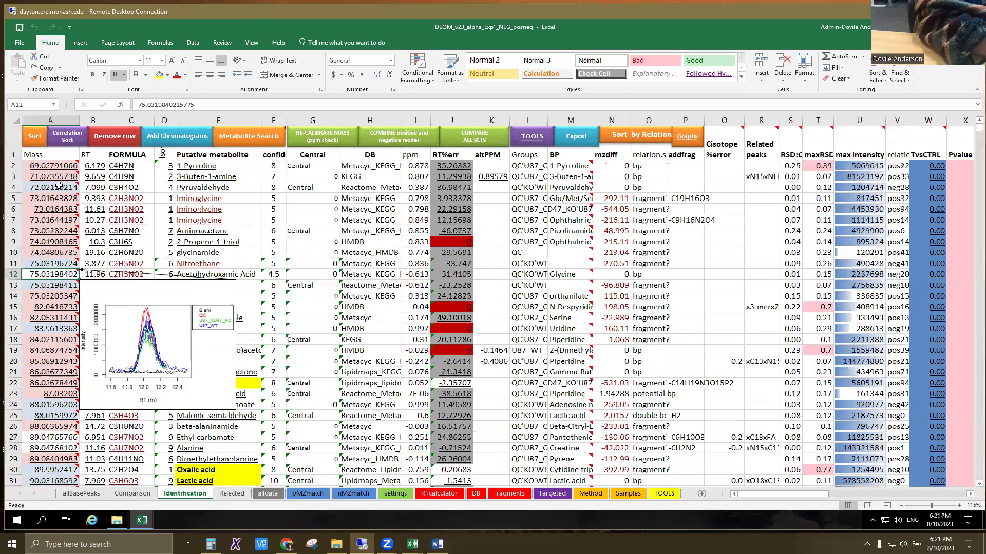
click(57, 188)
key(Down)
key(Down)
key(Down)
key(Down)
key(Down)
scroll(59, 209, down, 1)
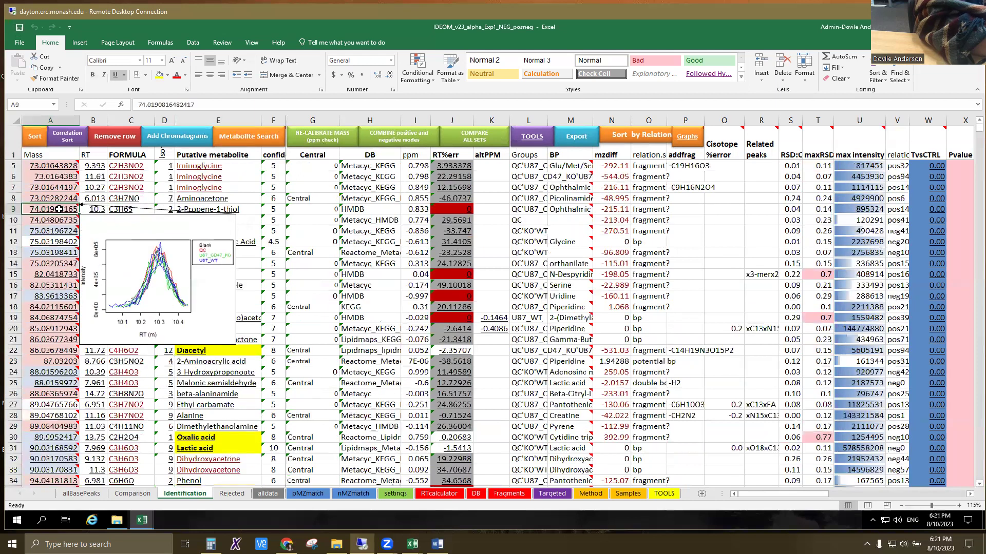
key(Down)
key(Down)
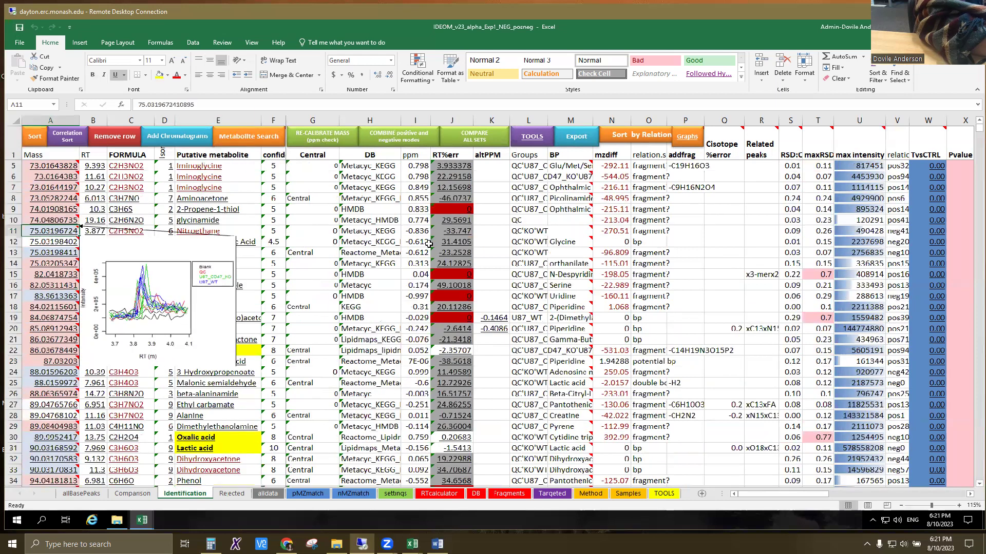
- Remove row 11, the nitroethane peak at RT 3.877, from the Identification list with the Remove row macro
click(13, 231)
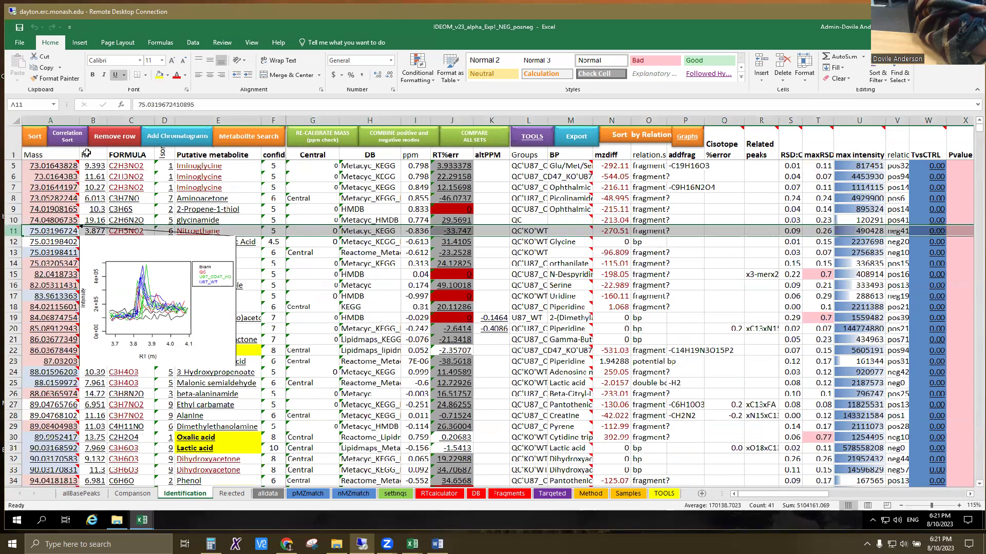
click(120, 142)
click(331, 265)
click(335, 268)
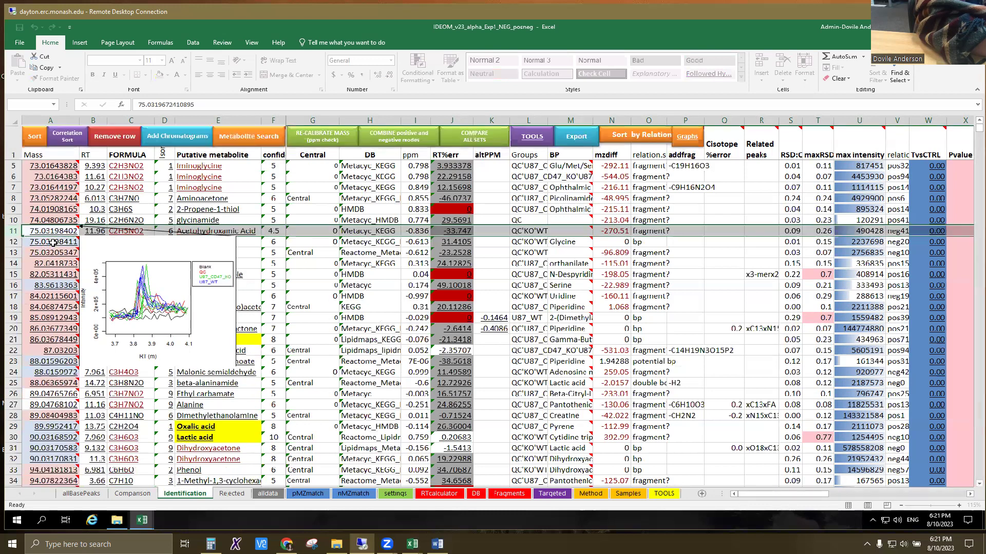
- Check the chromatograms down to row 14 and remove the 2-Methylfuran row from the Identification list
key(Down)
key(Down)
key(Down)
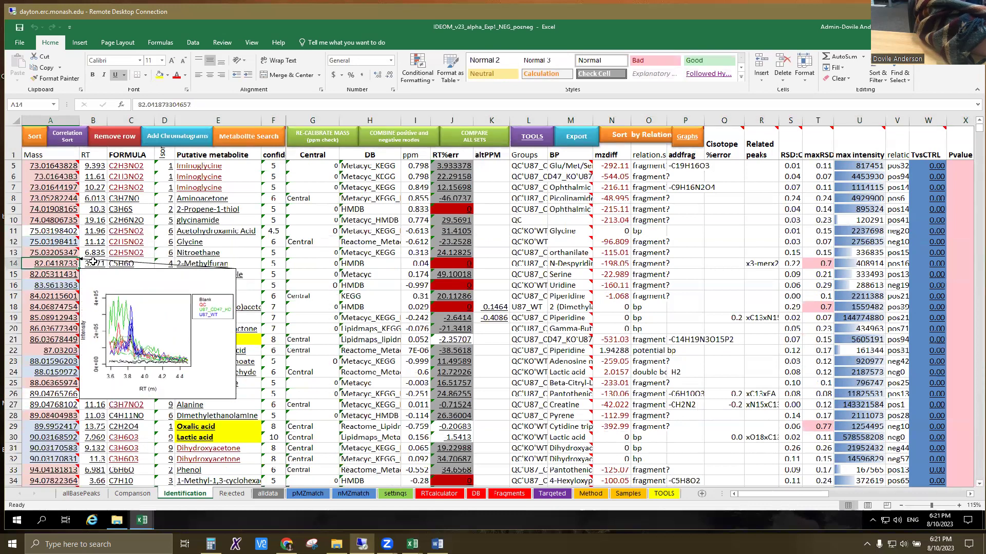
click(93, 263)
click(9, 263)
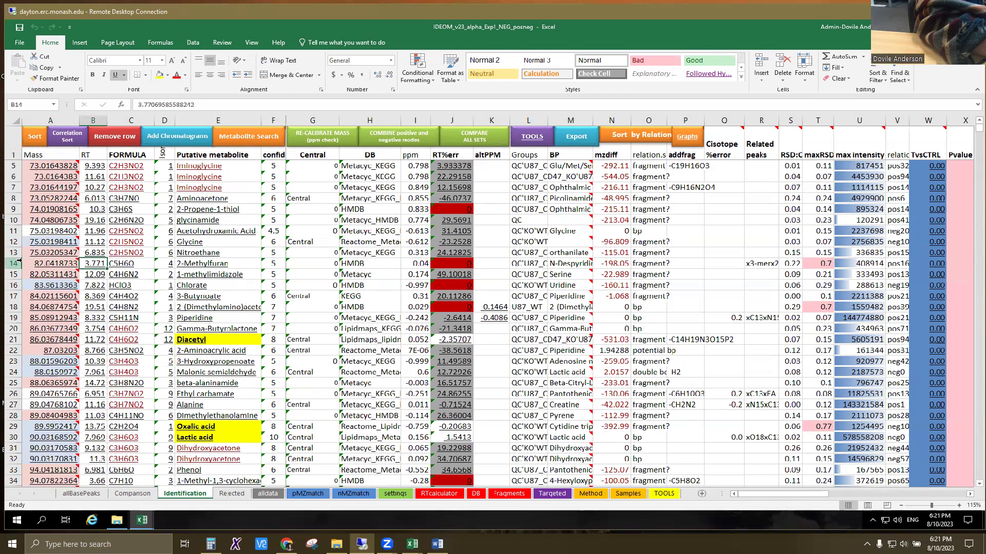
click(94, 140)
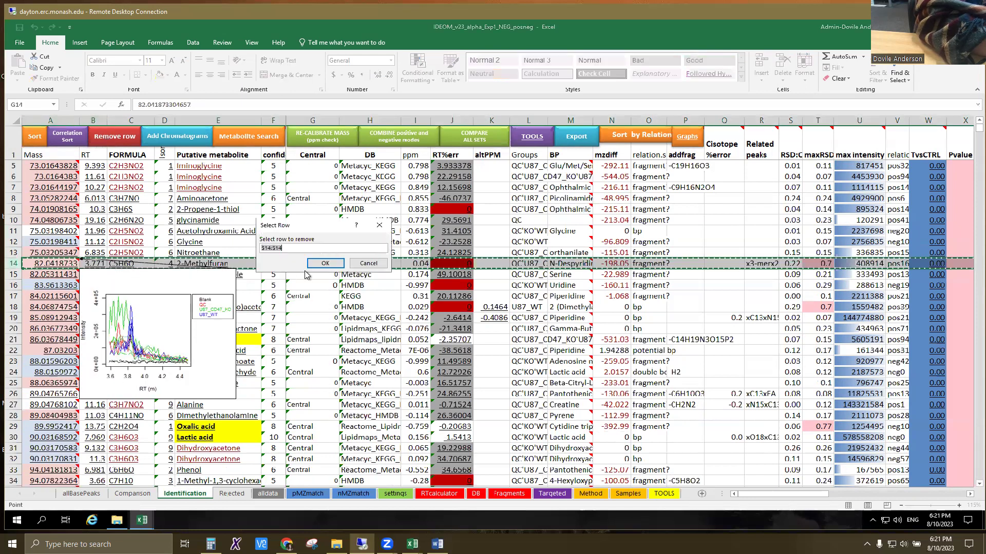
click(324, 267)
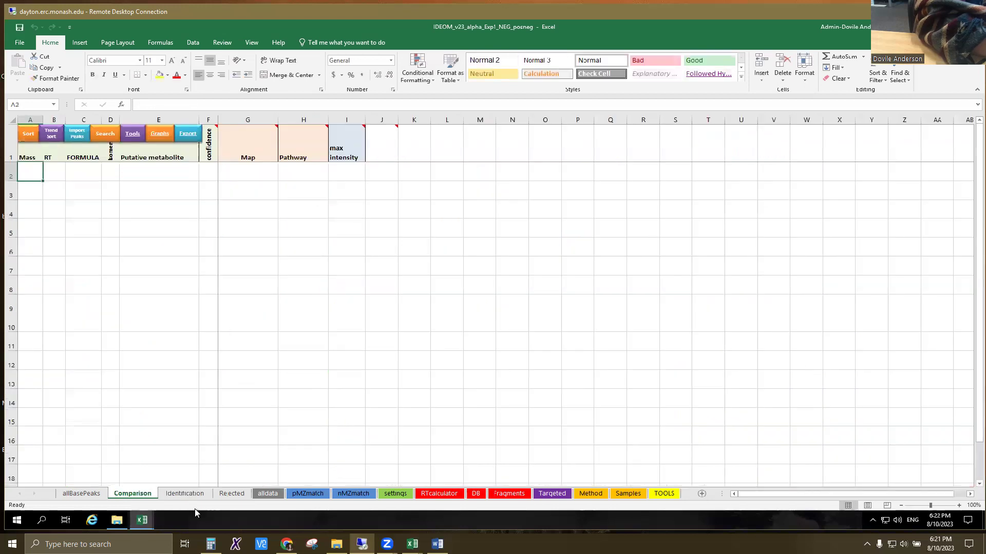
click(185, 493)
click(467, 138)
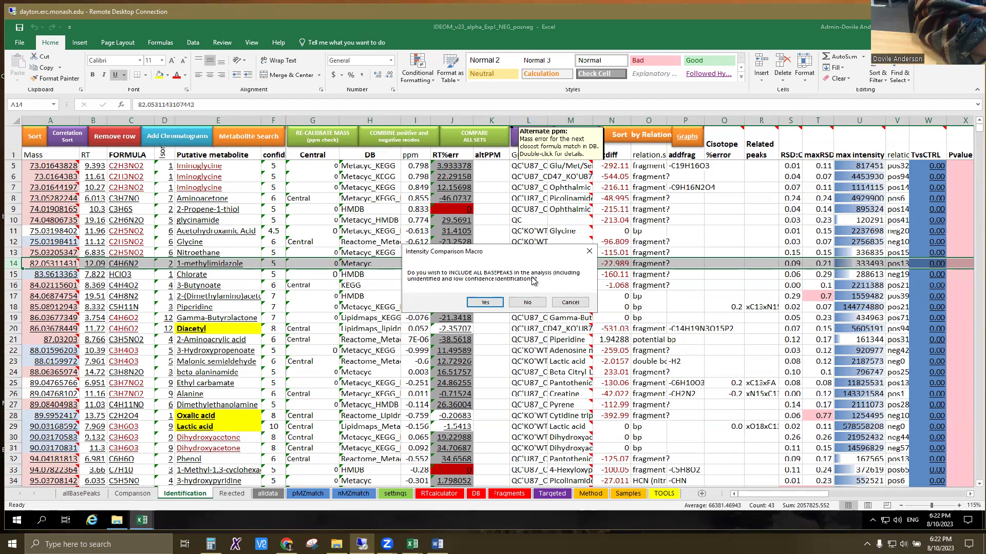
click(570, 303)
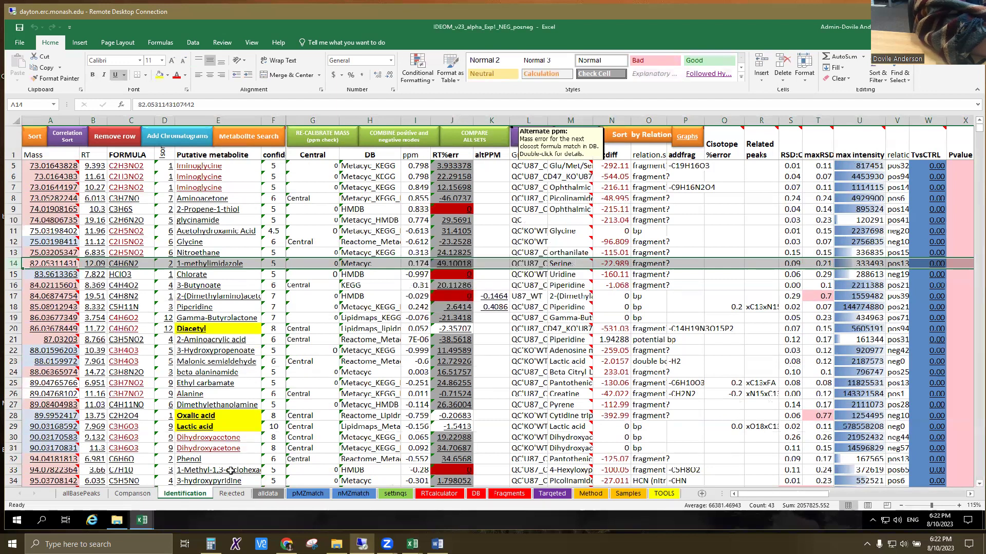
- Examine the allBasePeaks sheet's Formula and Mass columns, including the masses without an assigned formula
click(90, 495)
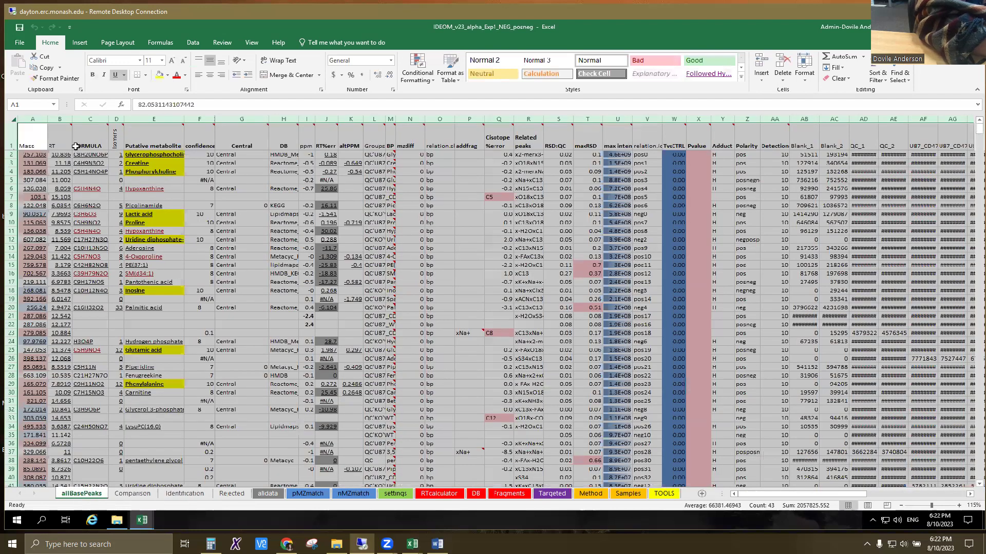
click(89, 180)
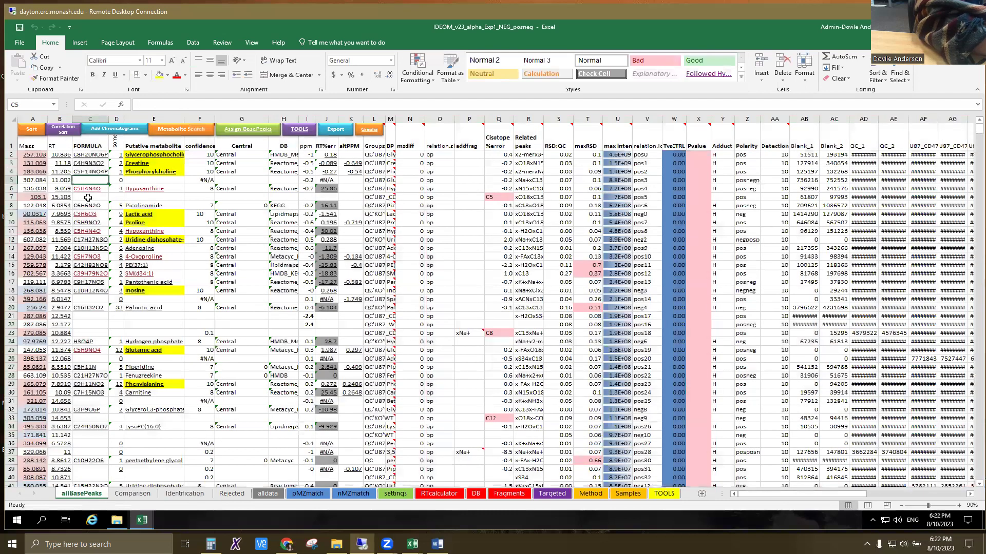
click(90, 300)
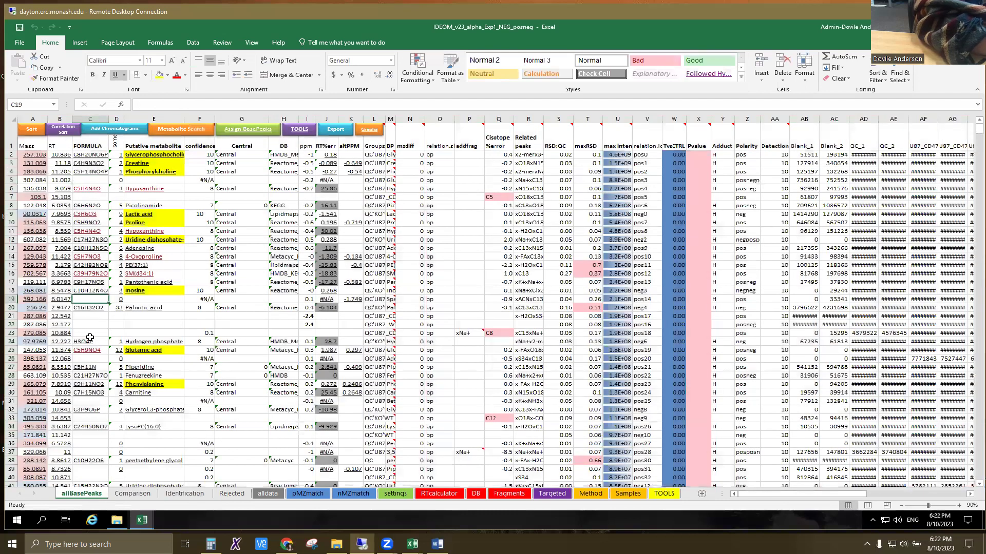
click(92, 119)
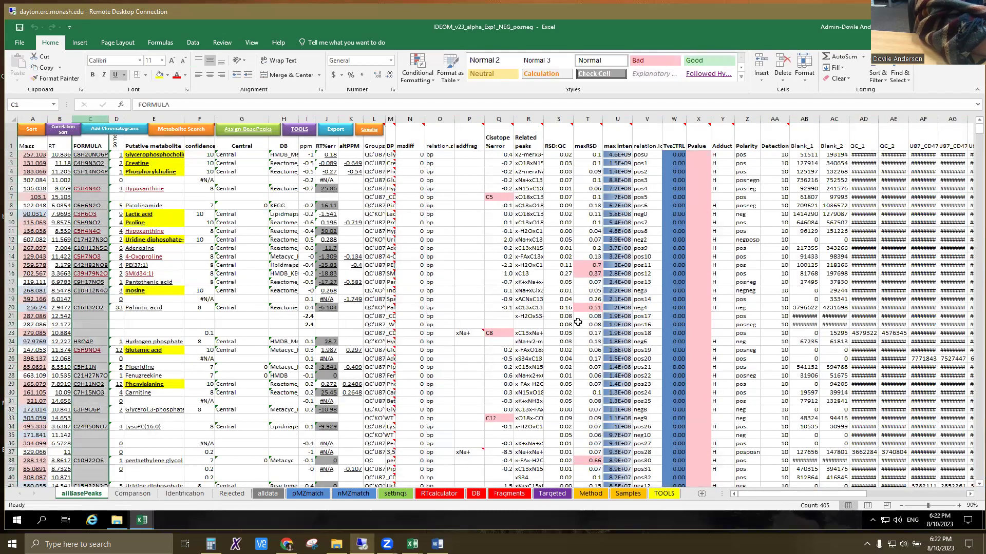
click(32, 121)
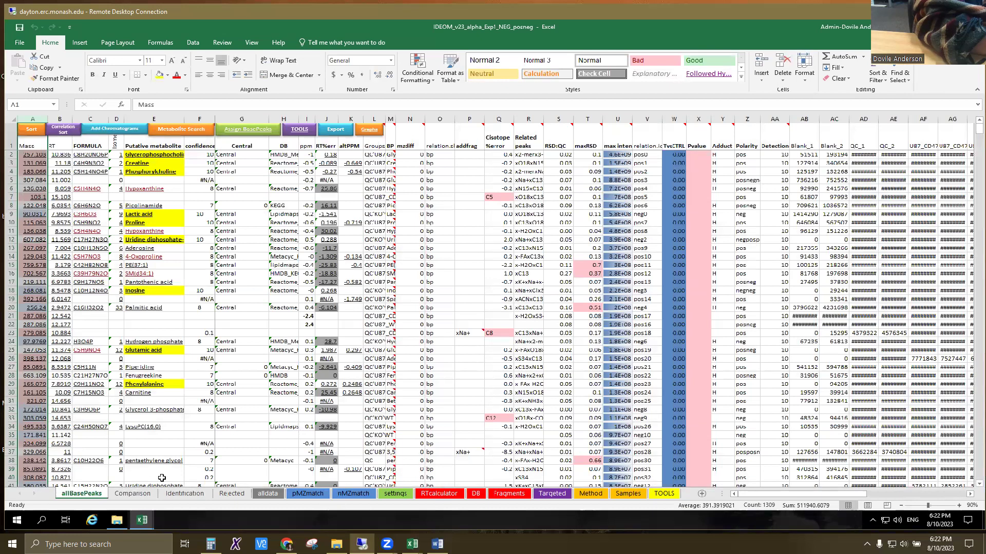
- Run the Compare all sets macro from the Identification sheet, including all base peaks and saving the current file first
click(150, 446)
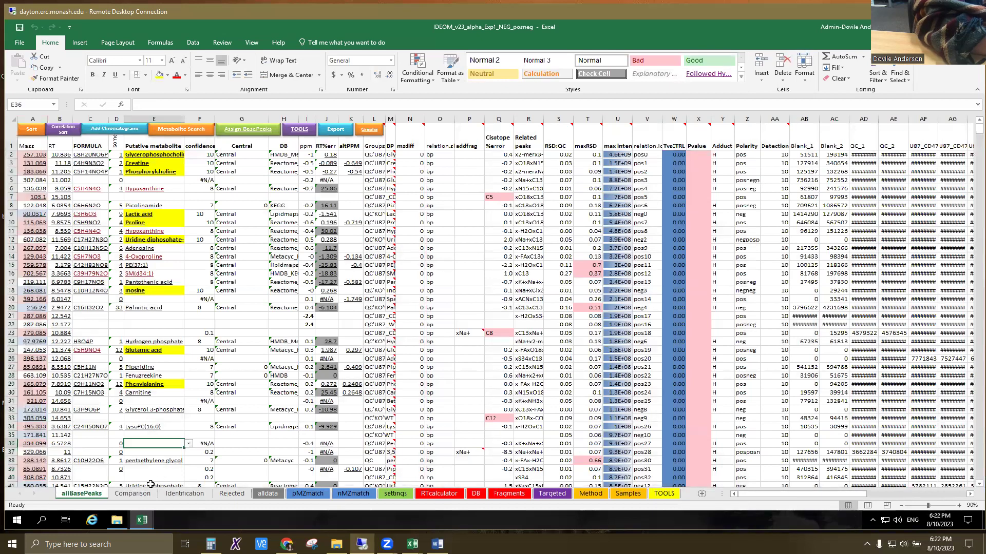
click(180, 492)
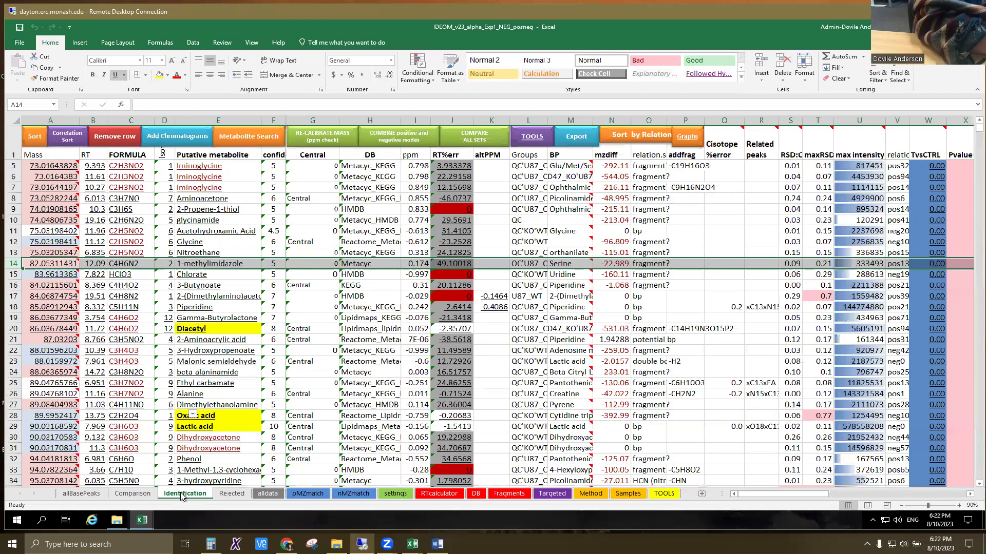
click(72, 496)
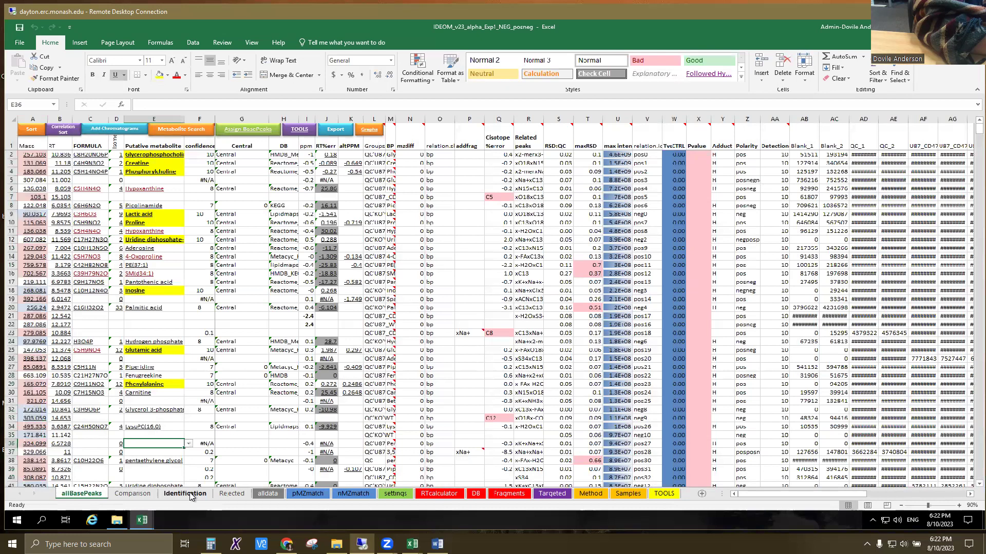
click(186, 495)
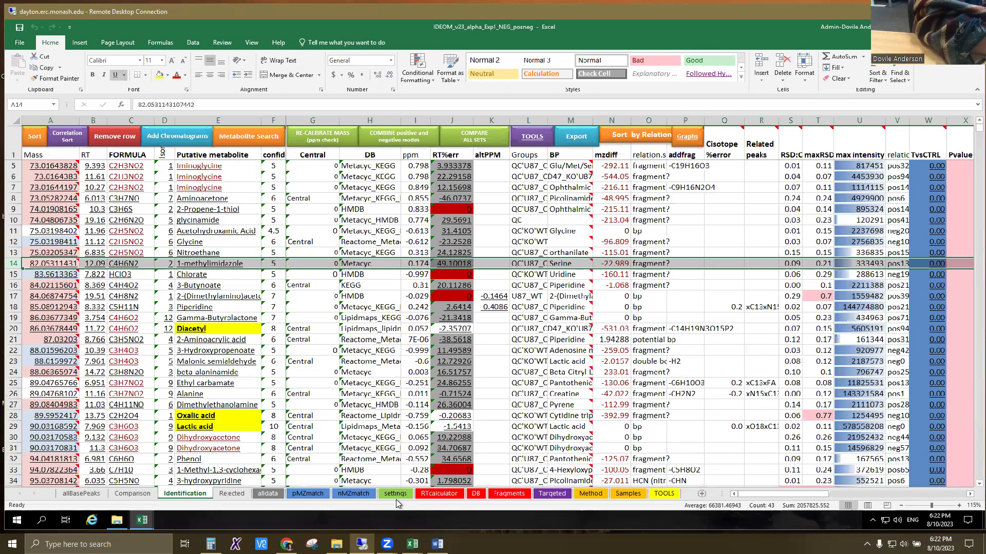
click(480, 137)
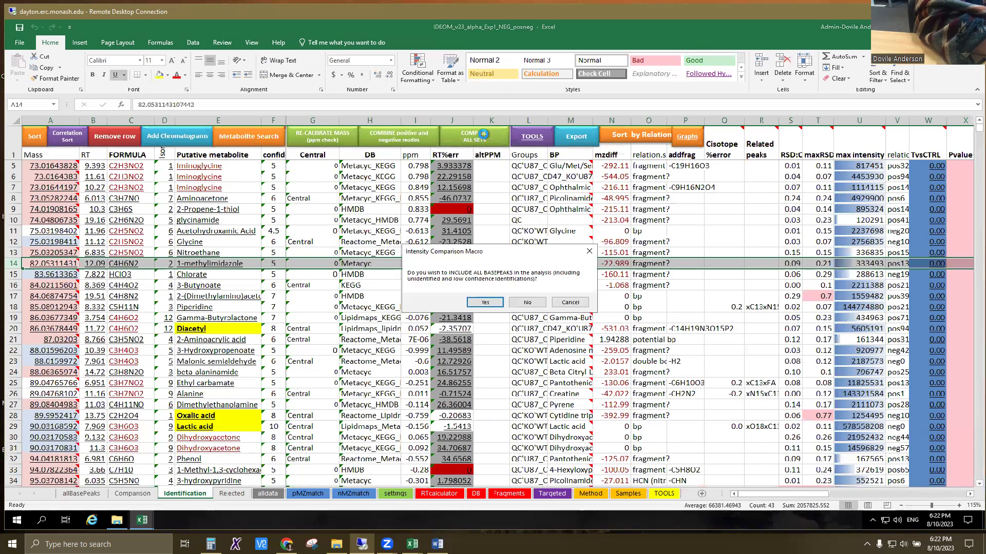
click(492, 304)
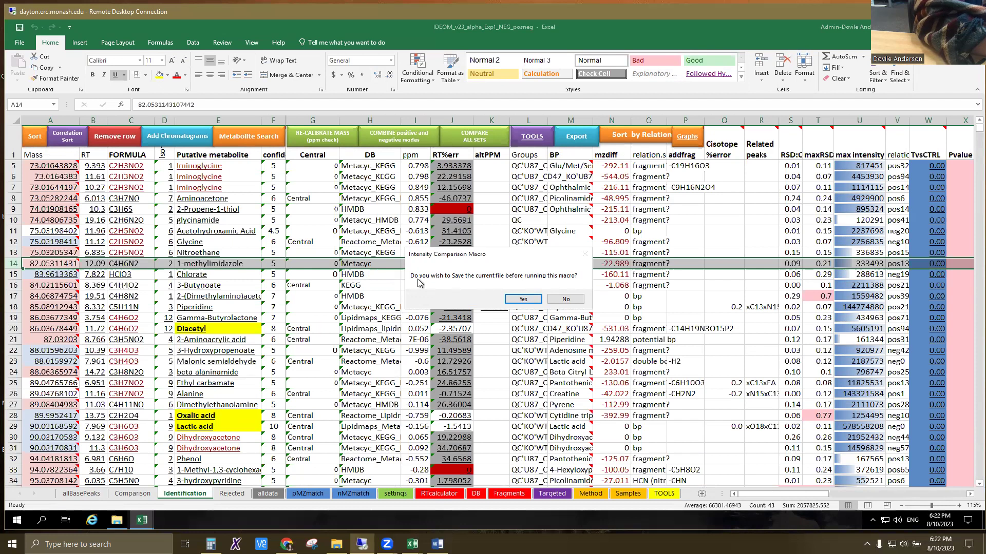
click(522, 299)
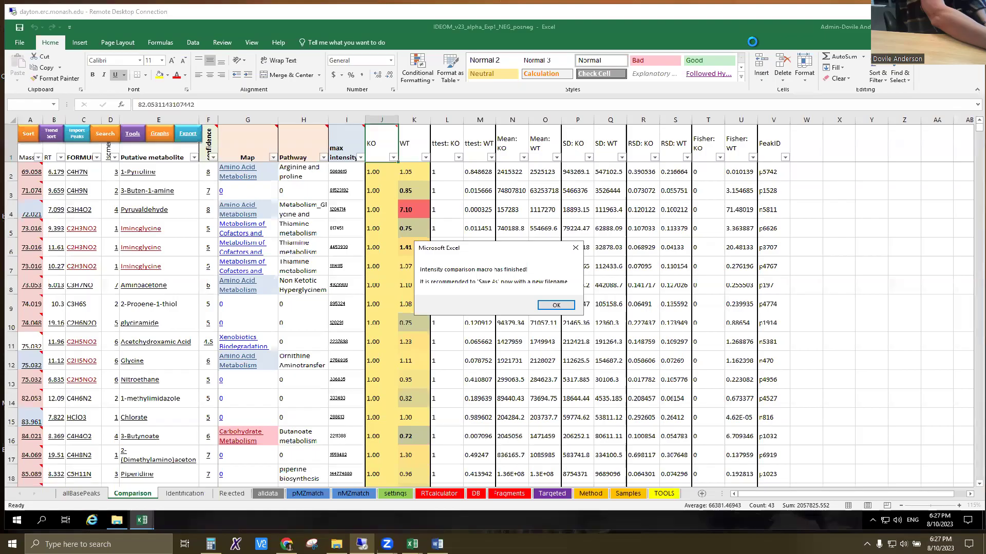
click(555, 305)
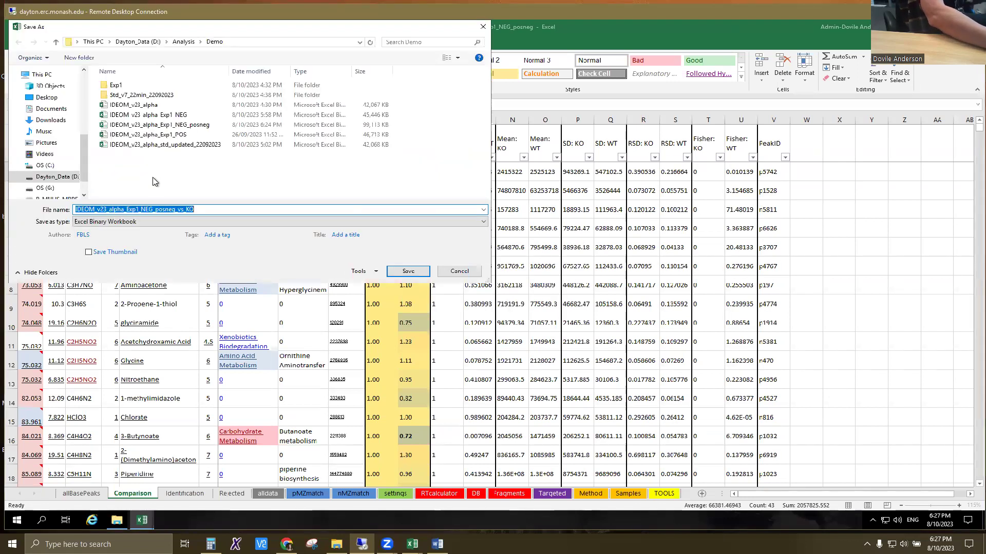
- Save the compared workbook under the new name IDEOM_v23_alpha_Exp1_COMPARED
click(143, 211)
drag(141, 211, 195, 211)
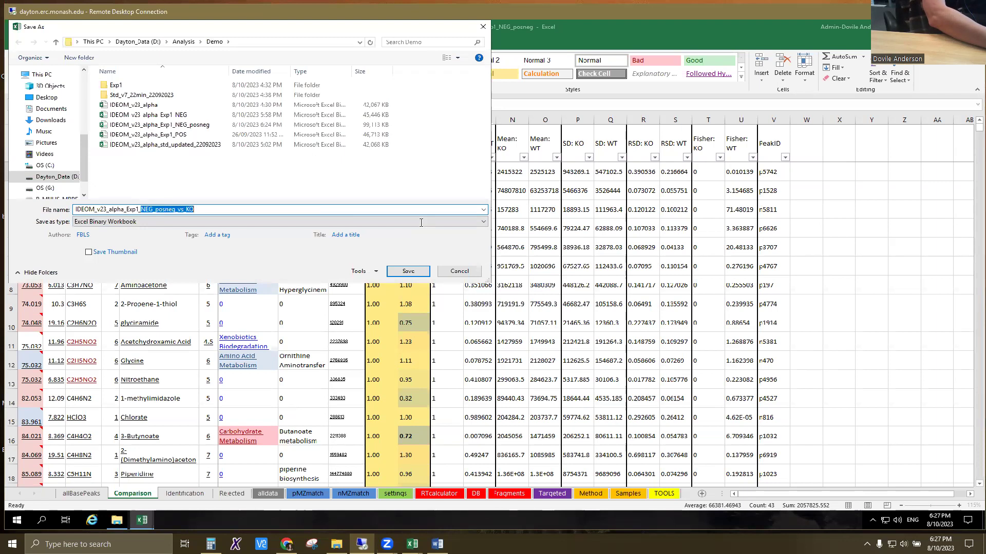
text(COMPARED)
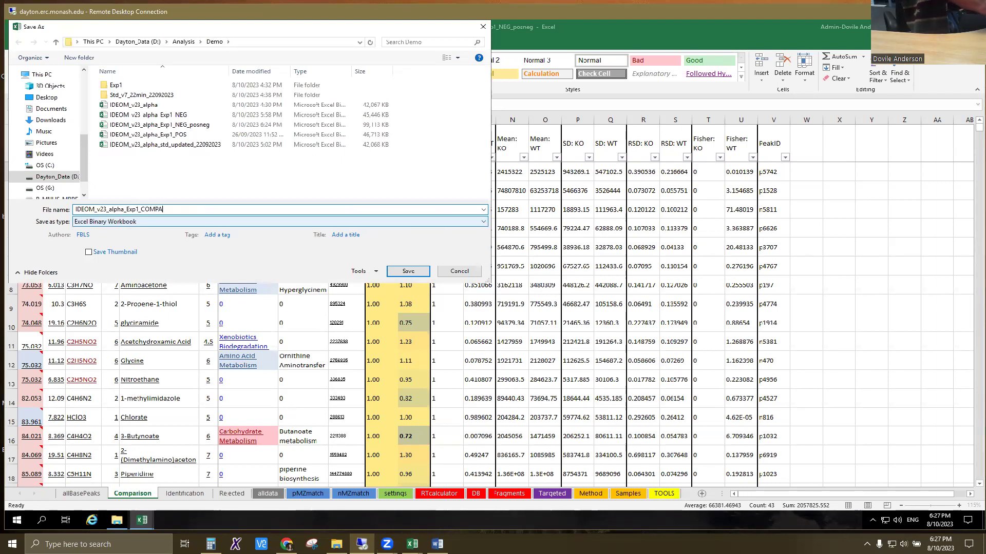
click(408, 272)
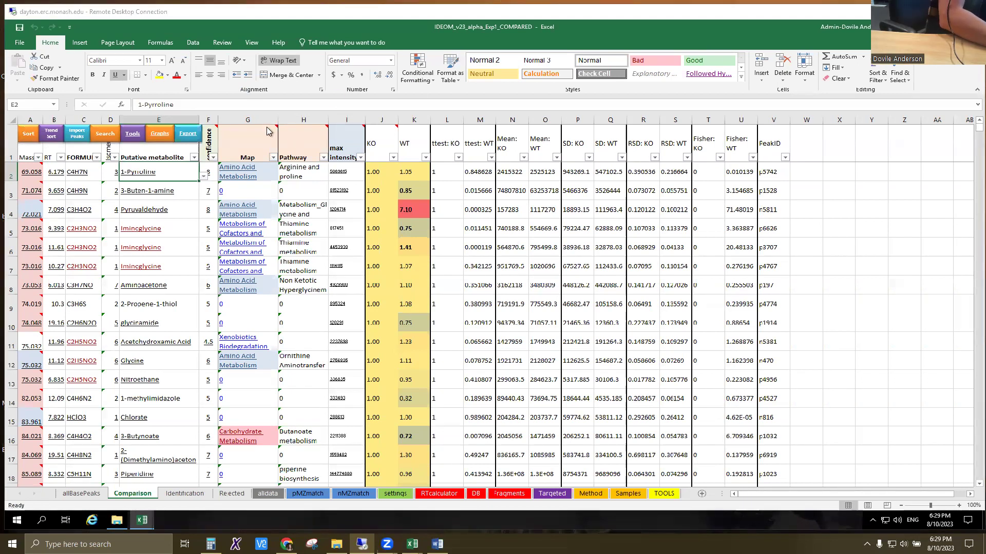
- Start a custom sort of the Comparison table with the selection expanded, ordering by Map from Z to A
click(259, 117)
click(877, 76)
click(904, 113)
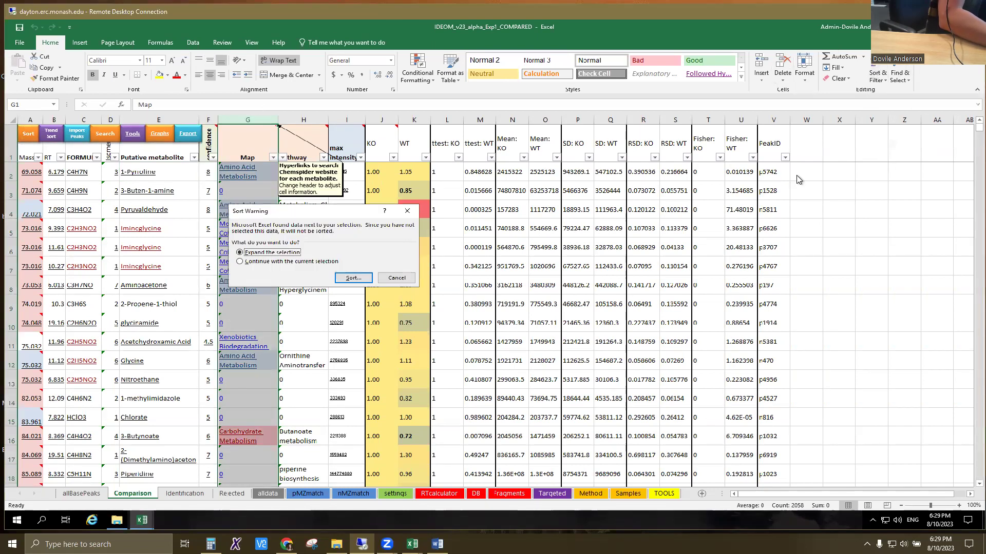
click(353, 277)
click(262, 235)
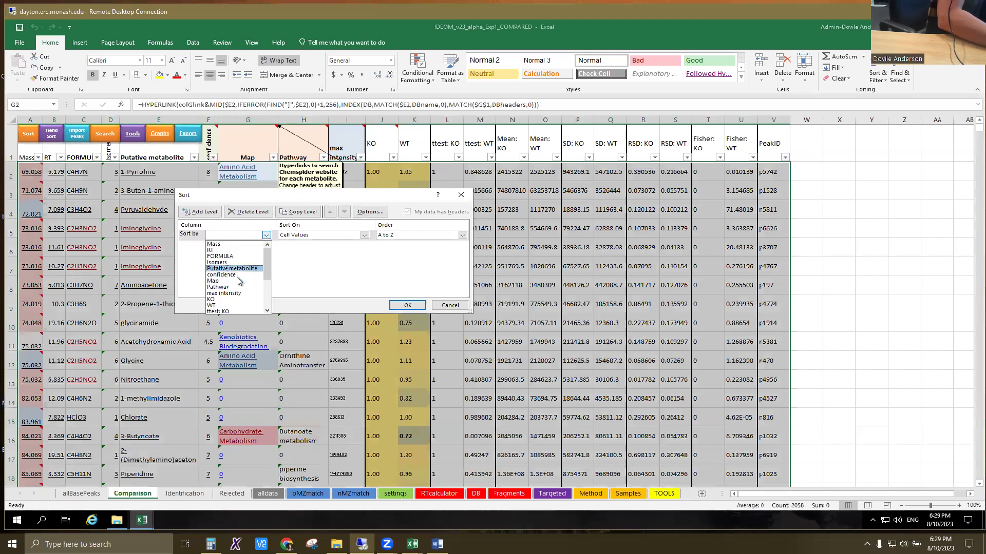
click(236, 280)
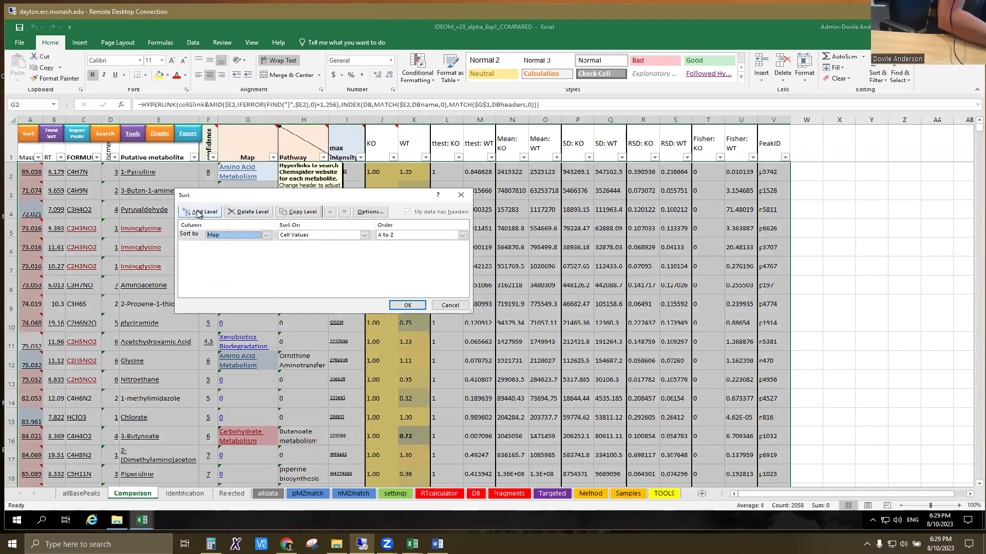
click(414, 235)
click(393, 252)
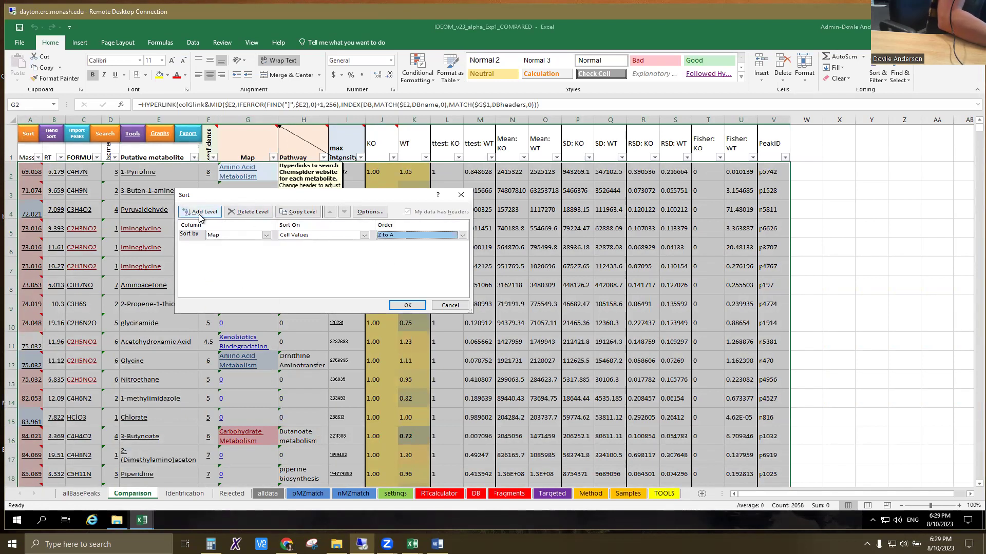
- Add WT as a second sort level, smallest to largest, and apply the sort to the Comparison table
click(200, 212)
click(238, 245)
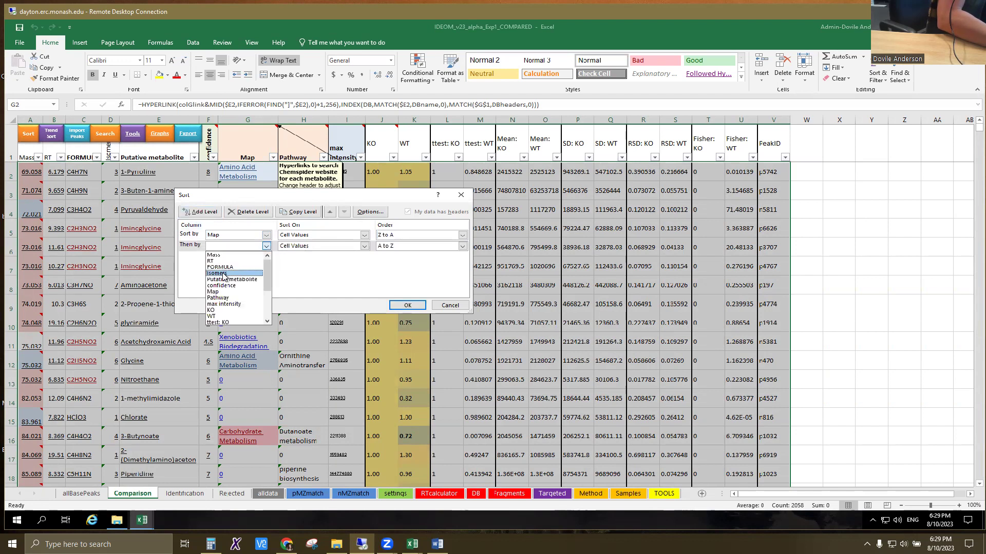
click(213, 317)
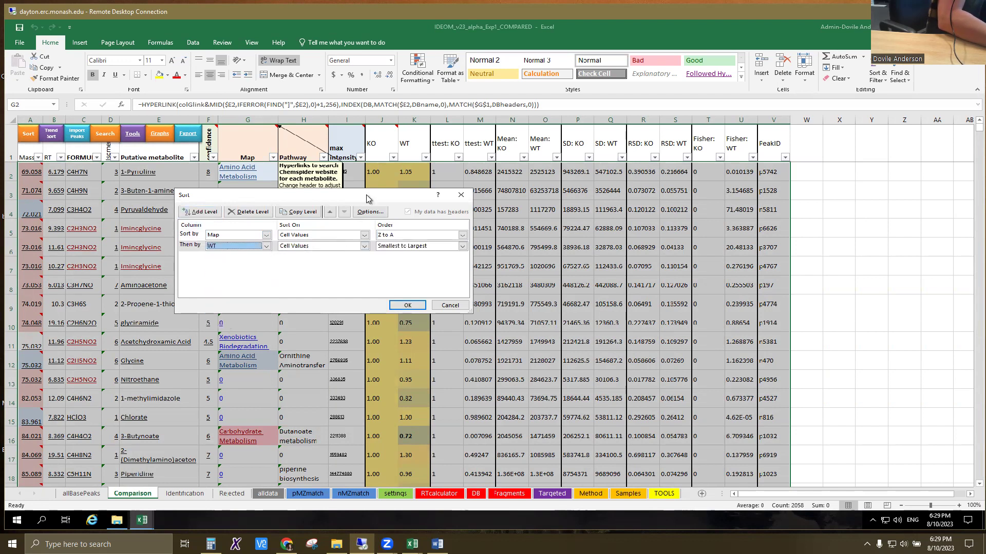
drag(367, 199, 713, 160)
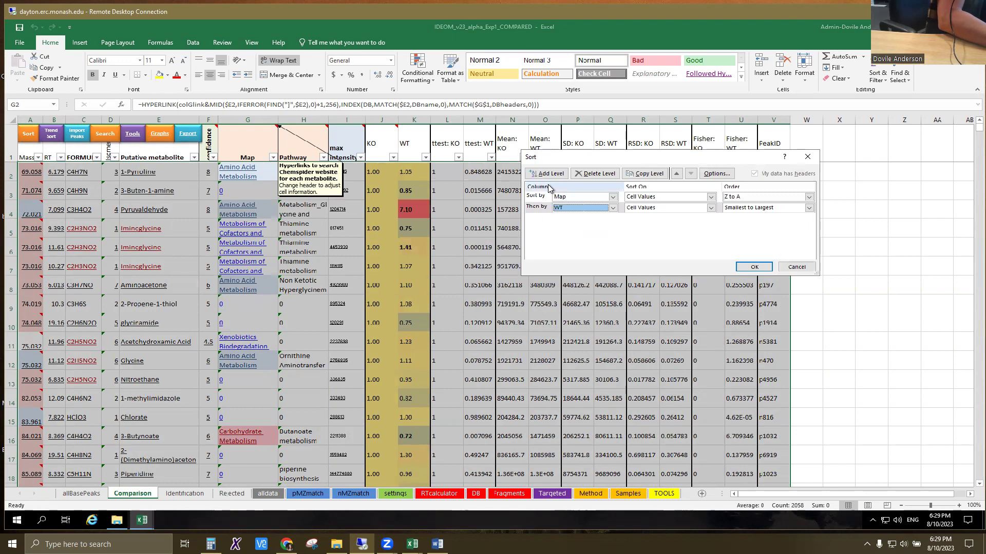
click(754, 267)
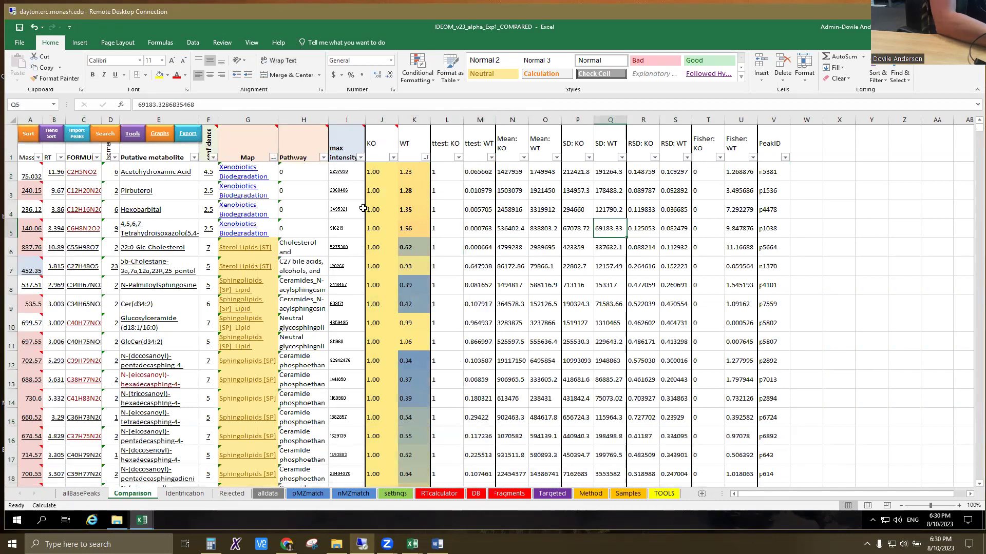
- Examine the WT ratios of the sorted Comparison rows across the sterol lipid, sphingolipid and peptide groups
scroll(326, 282, down, 1)
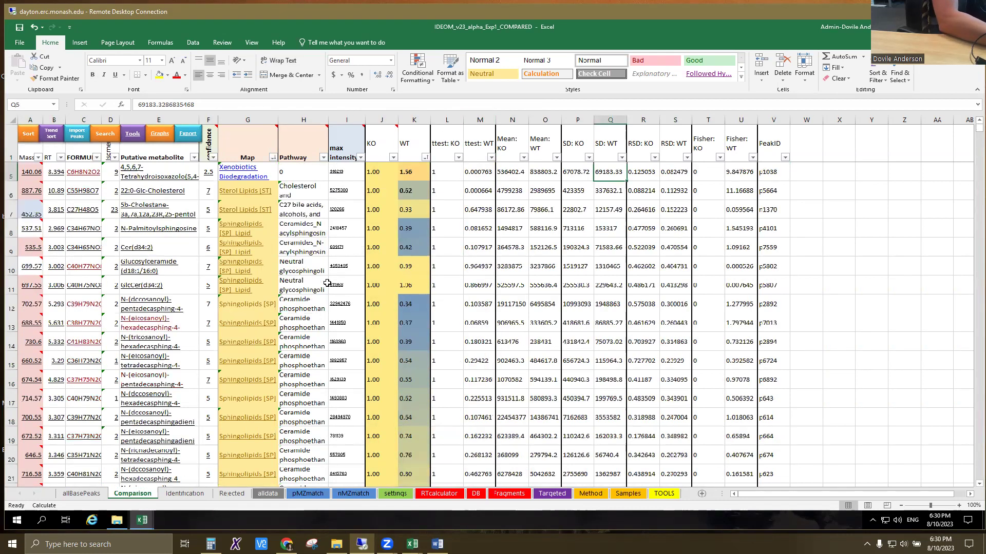
click(527, 256)
scroll(276, 249, down, 1)
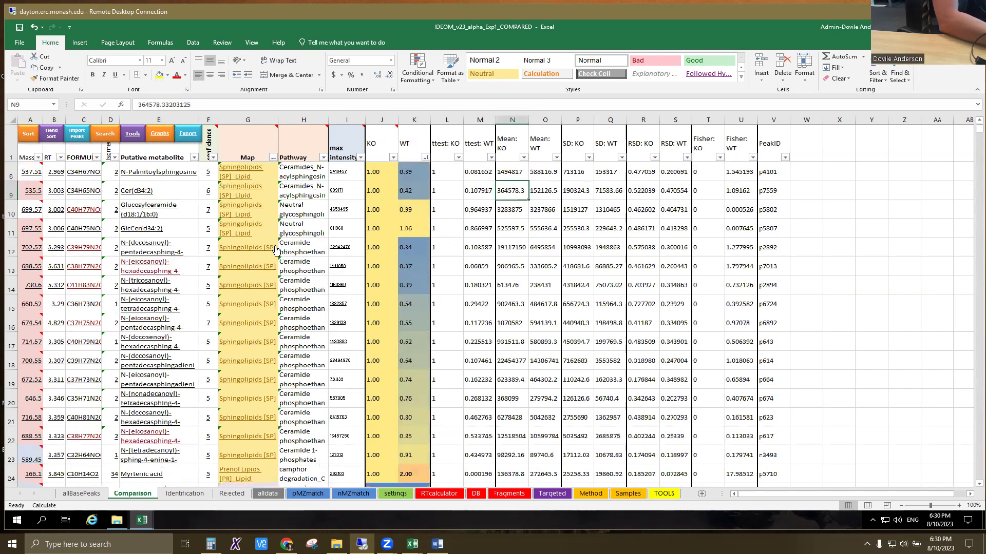
scroll(398, 414, down, 5)
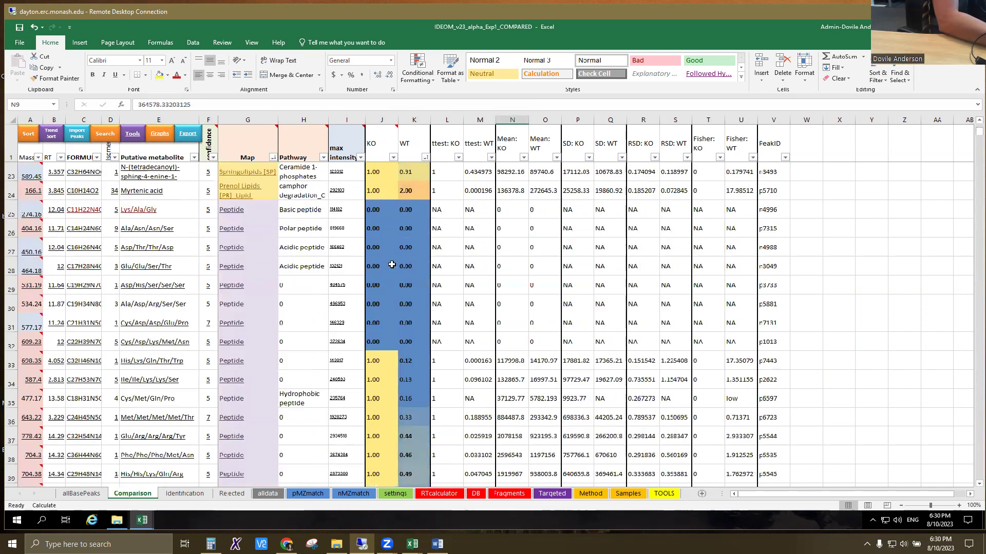
scroll(395, 236, up, 3)
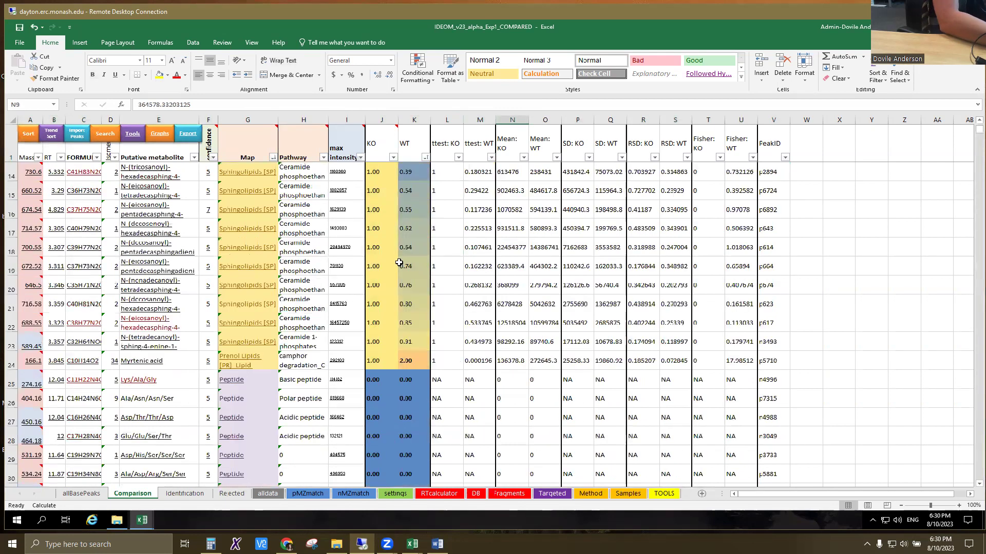
scroll(401, 345, down, 7)
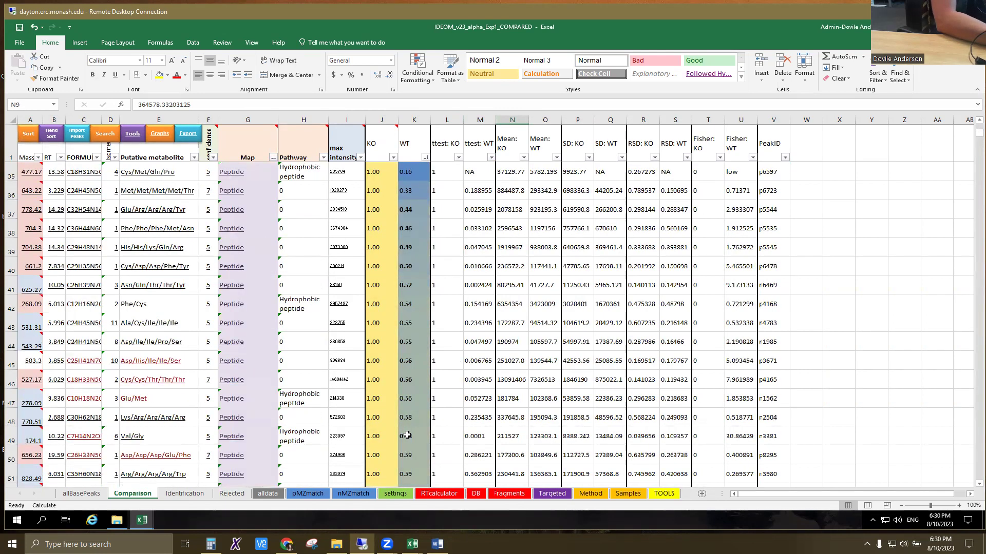
scroll(385, 241, down, 9)
scroll(391, 253, up, 15)
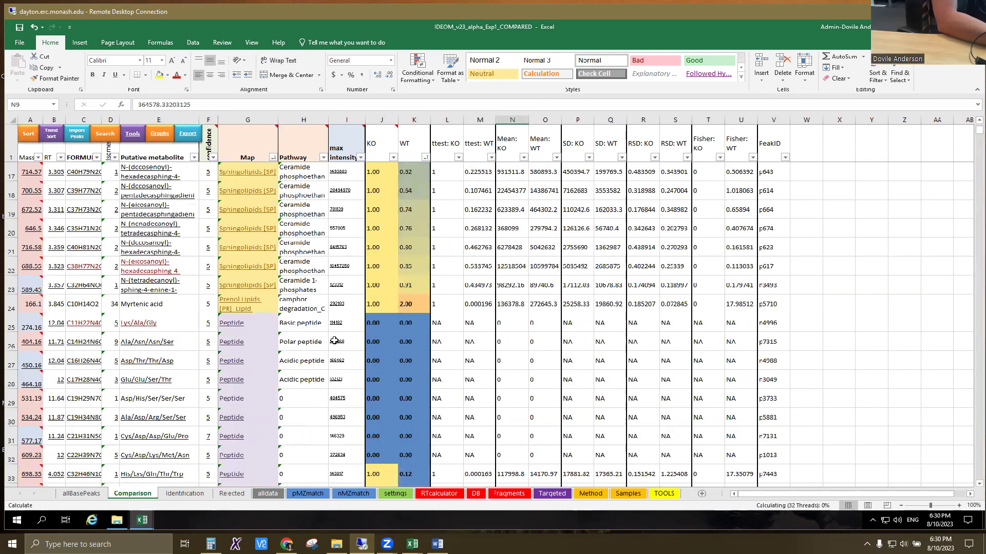
- Bring up the graph for Ala/Asn/Asn/Ser in row 26 and close it again
click(158, 345)
double_click(159, 345)
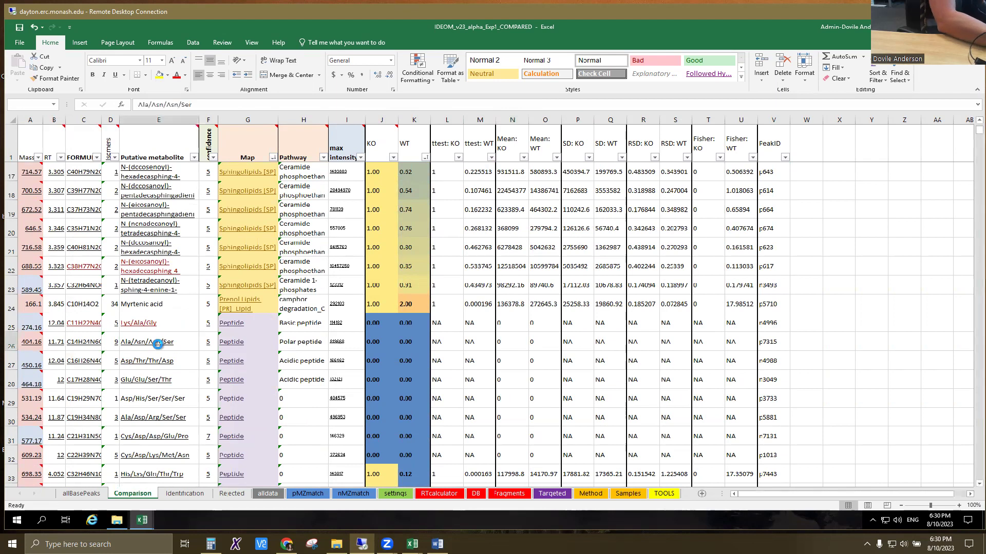
click(491, 300)
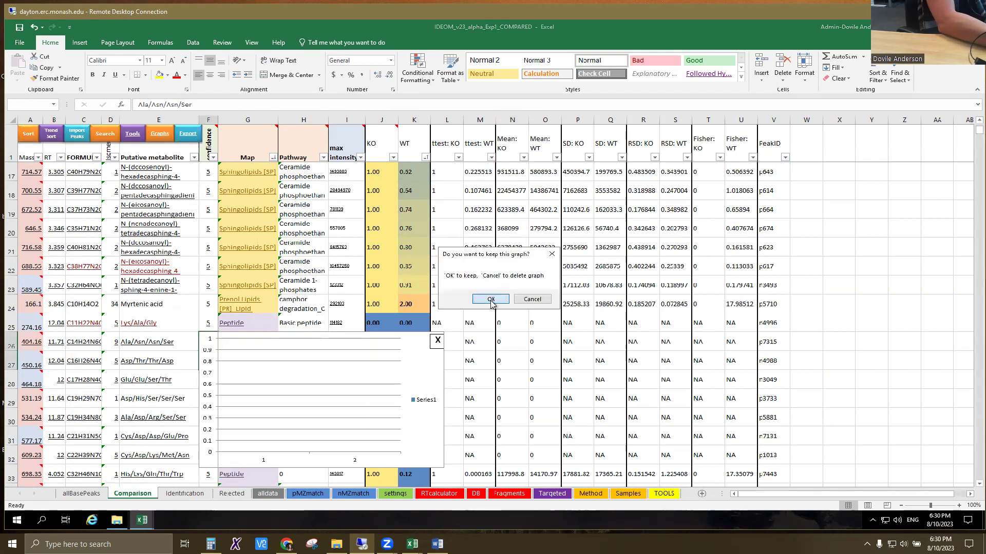
click(438, 340)
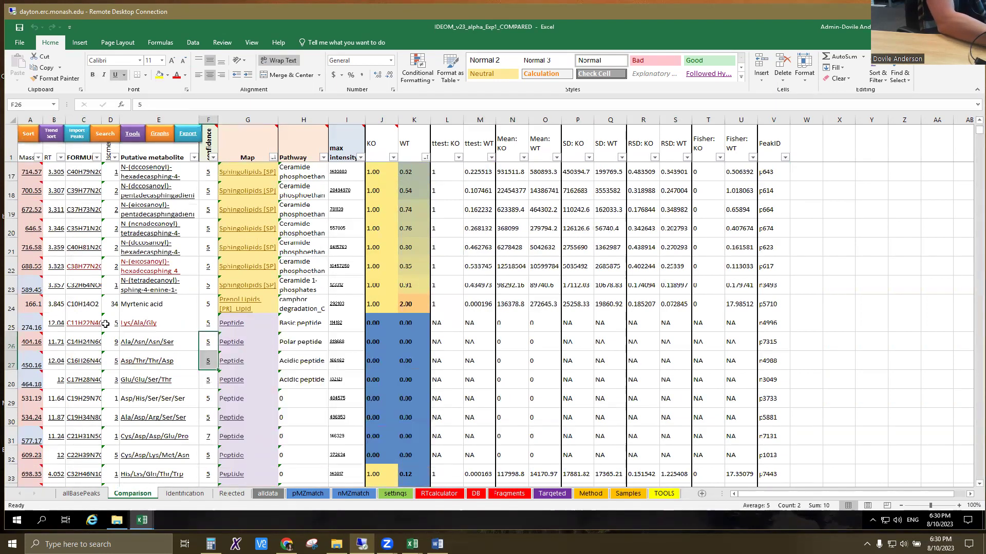
- Plot the Lys/Ala/Gly intensities across the samples from row 25, inspect the graph and delete it
click(340, 325)
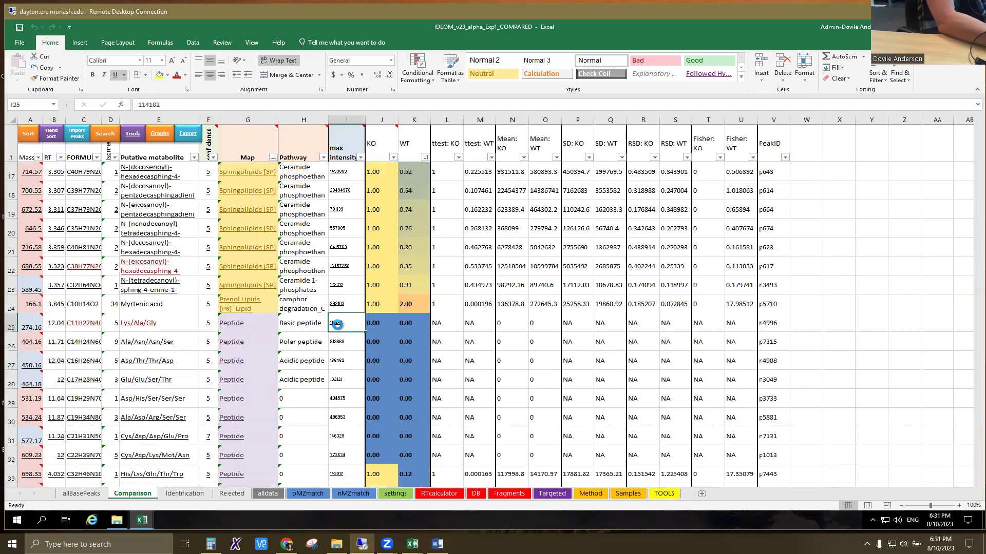
click(470, 240)
click(336, 315)
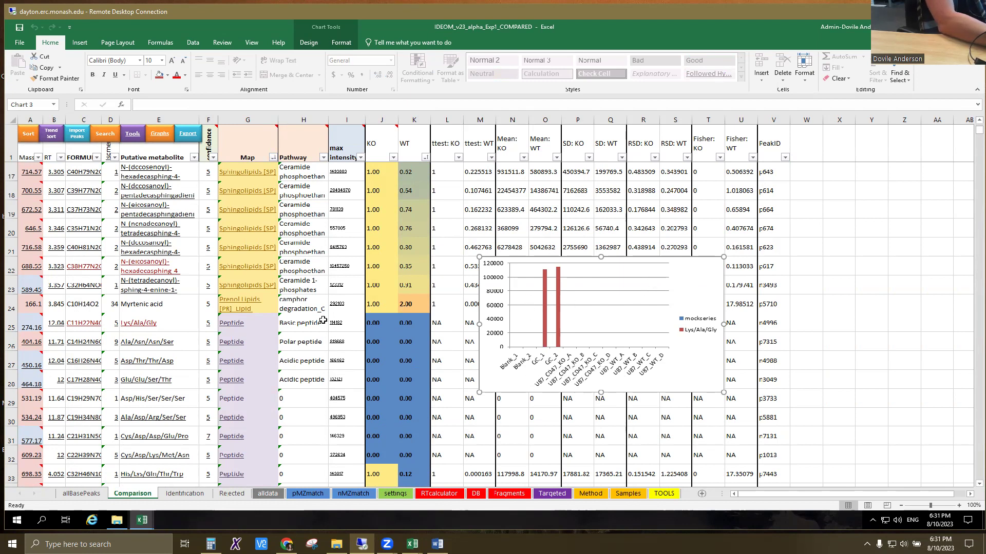
drag(447, 319, 241, 456)
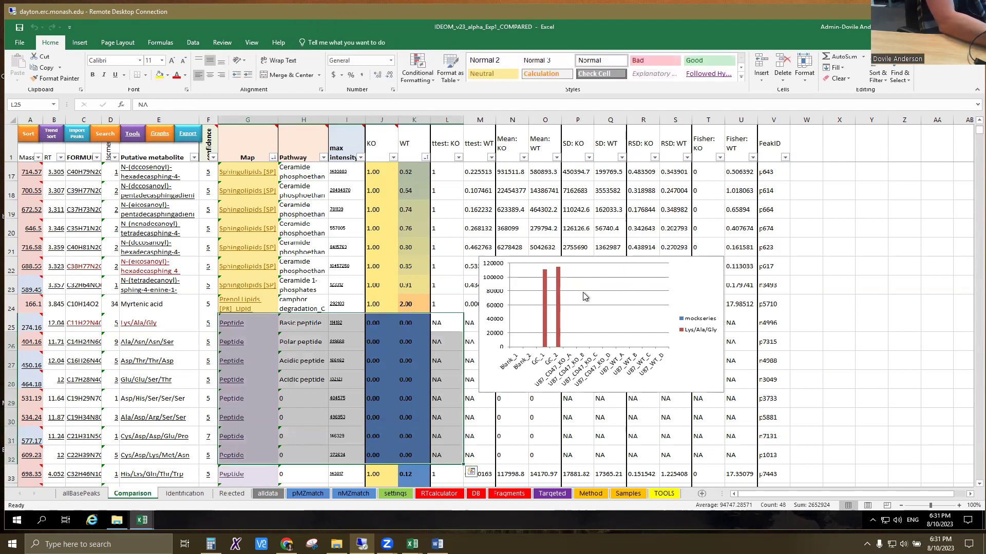
click(703, 270)
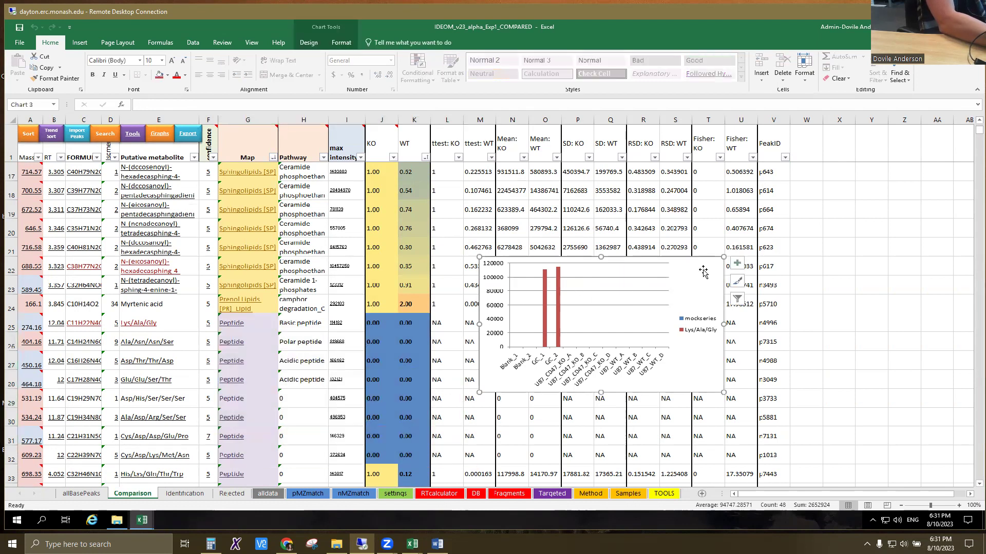
key(Delete)
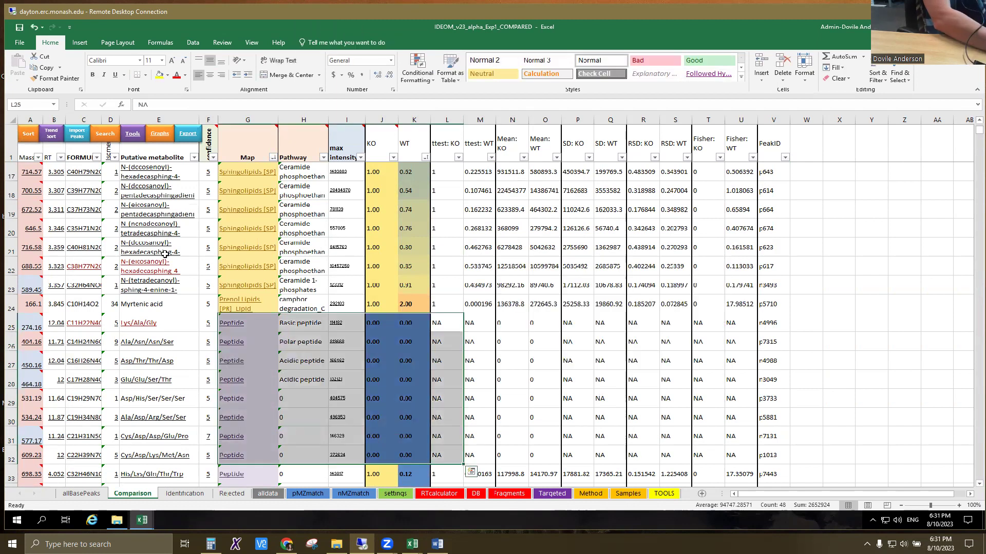
- Mark the peptide rows 25 to 32 with zero KO and WT ratios, and review the peptide rows below them
drag(8, 323, 251, 454)
scroll(558, 371, down, 4)
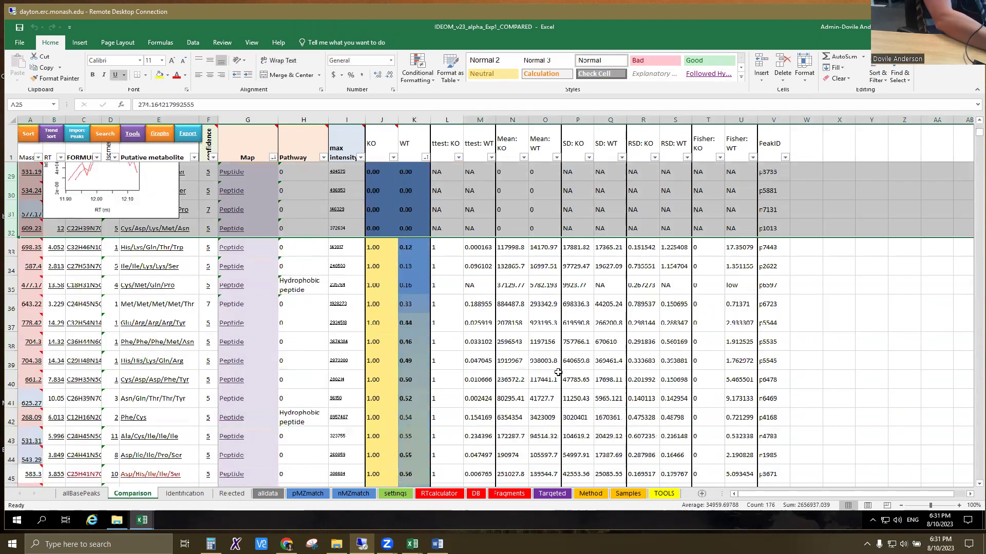
scroll(558, 371, down, 1)
scroll(436, 274, down, 8)
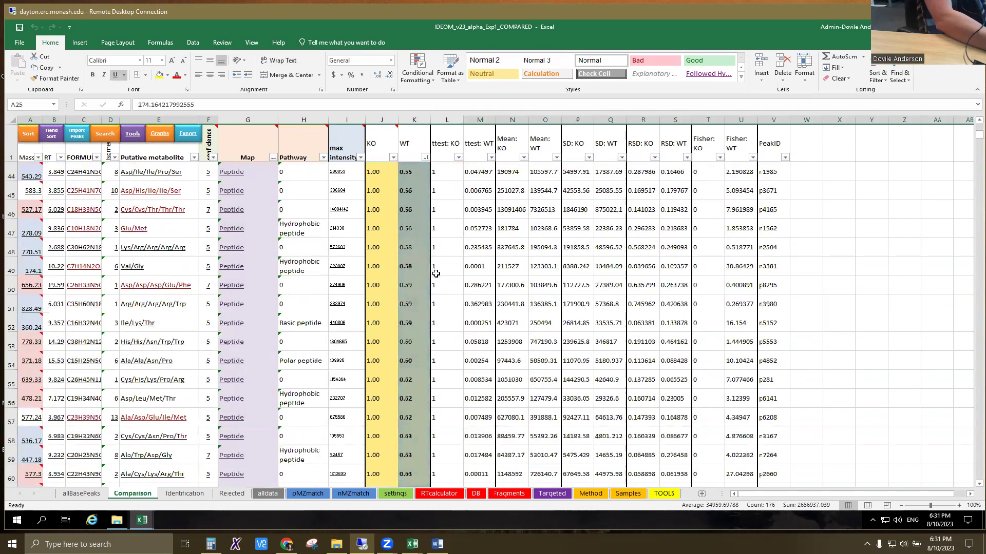
- Examine the WT ratios of the remaining peptide rows, continuing down to the Nucleotide Metabolism group
scroll(436, 275, down, 10)
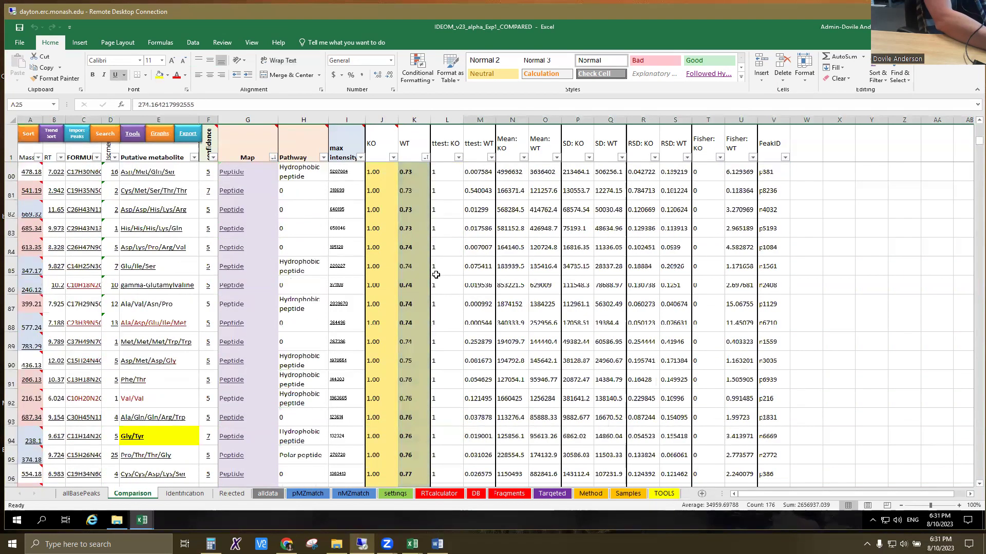
scroll(447, 276, down, 20)
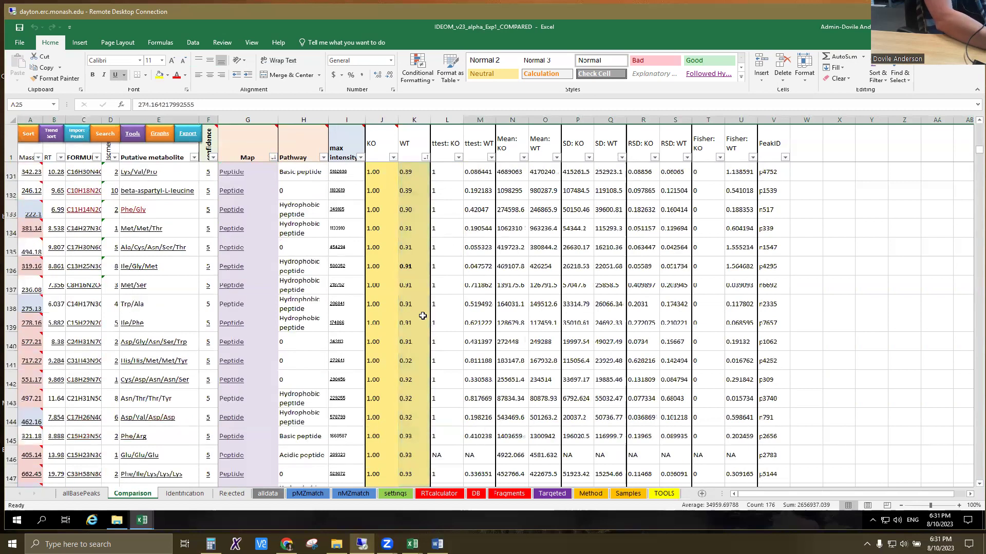
scroll(457, 363, down, 17)
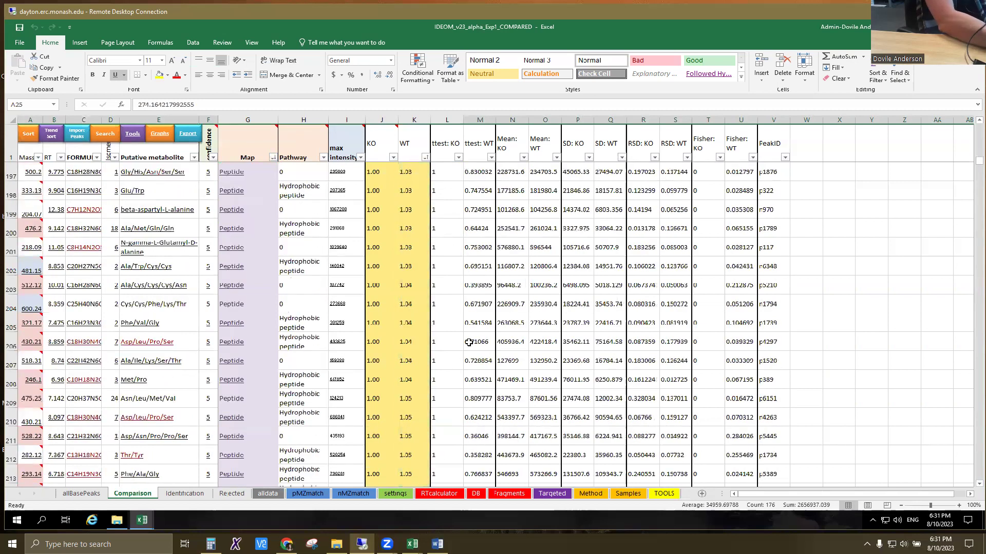
scroll(468, 343, down, 20)
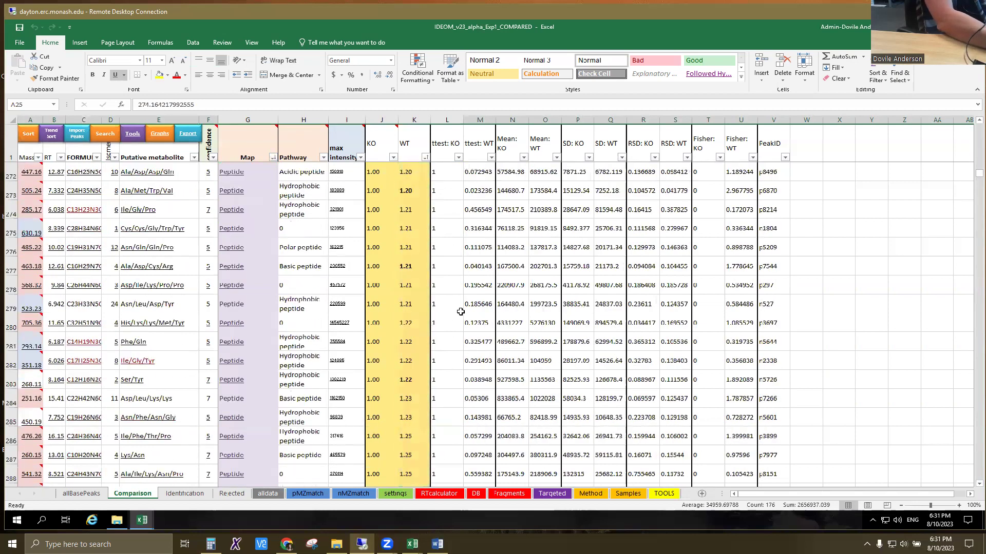
scroll(461, 311, down, 20)
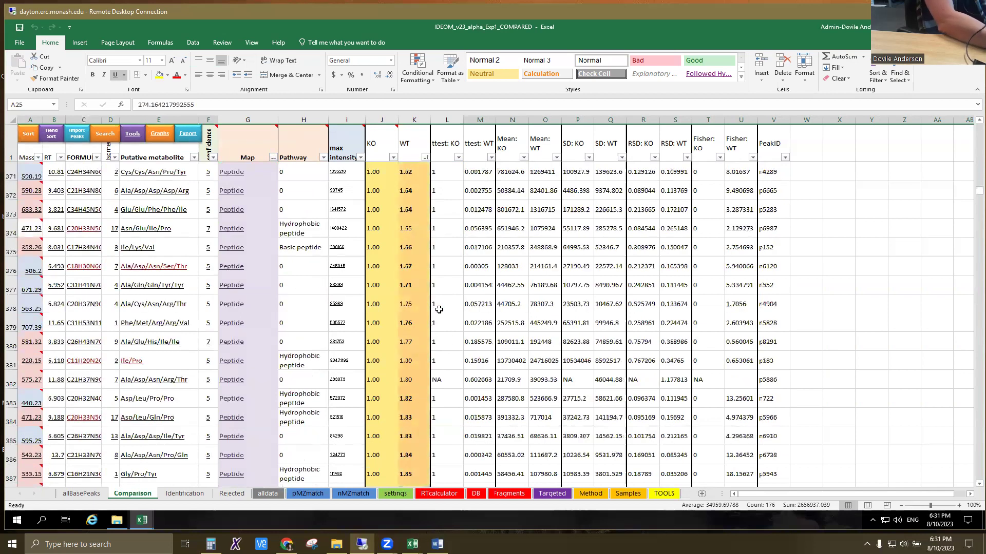
scroll(439, 310, down, 13)
scroll(431, 341, down, 14)
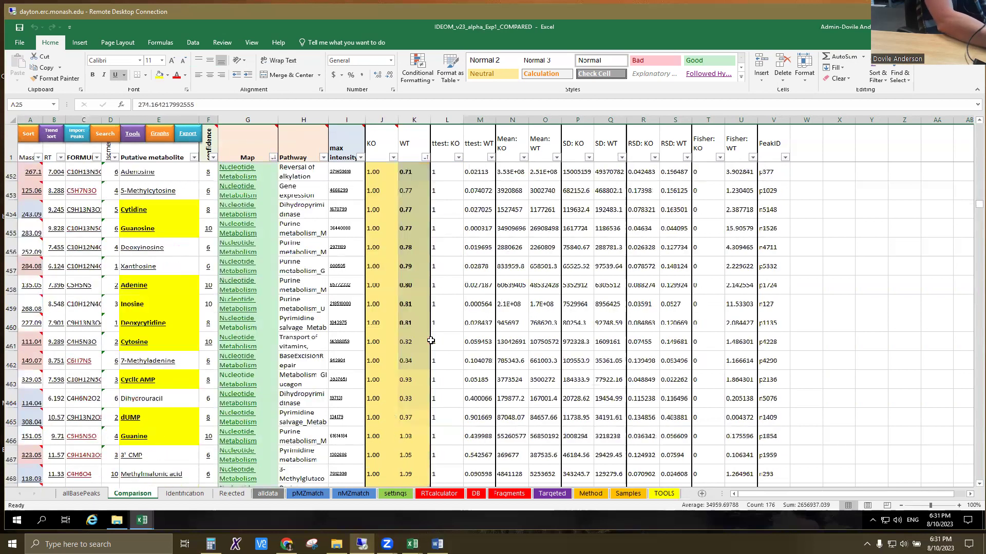
- Mark the WT ratios of the first Nucleotide Metabolism rows, 444 to 450, and review the nucleotide rows below them
scroll(431, 341, up, 6)
drag(414, 358, 429, 475)
scroll(431, 388, down, 3)
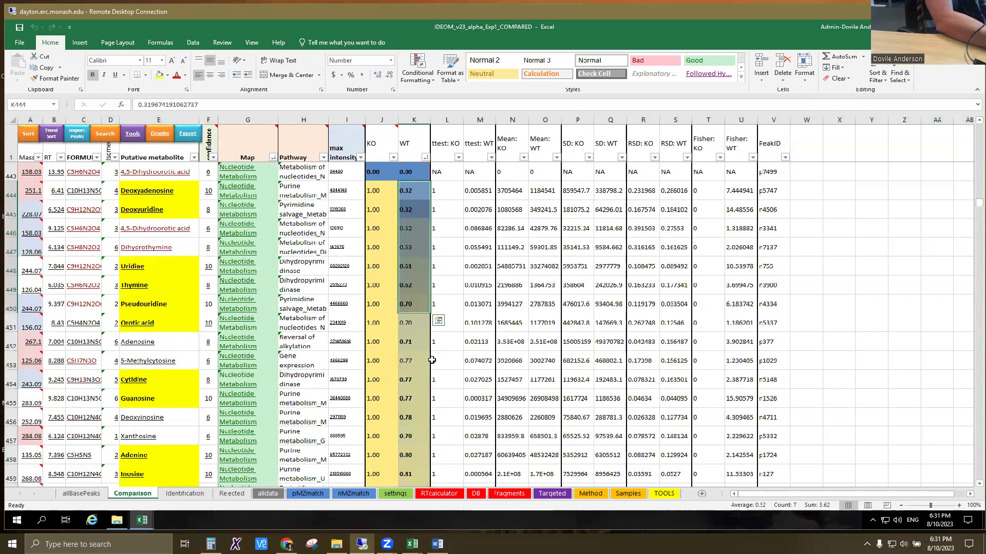
scroll(432, 360, down, 10)
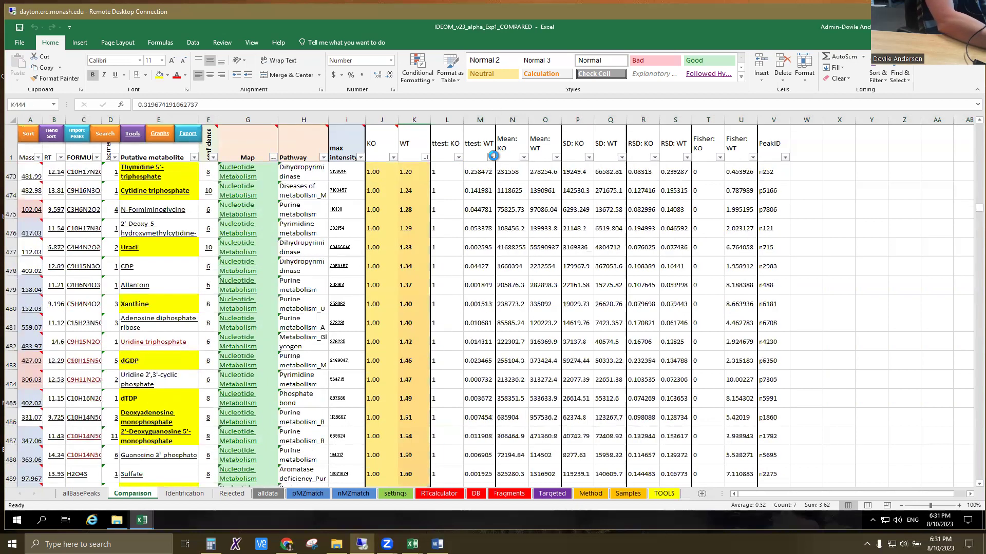
- Filter the Comparison rows to those with a WT t-test value less than 0.05
click(491, 157)
mouse_move(424, 225)
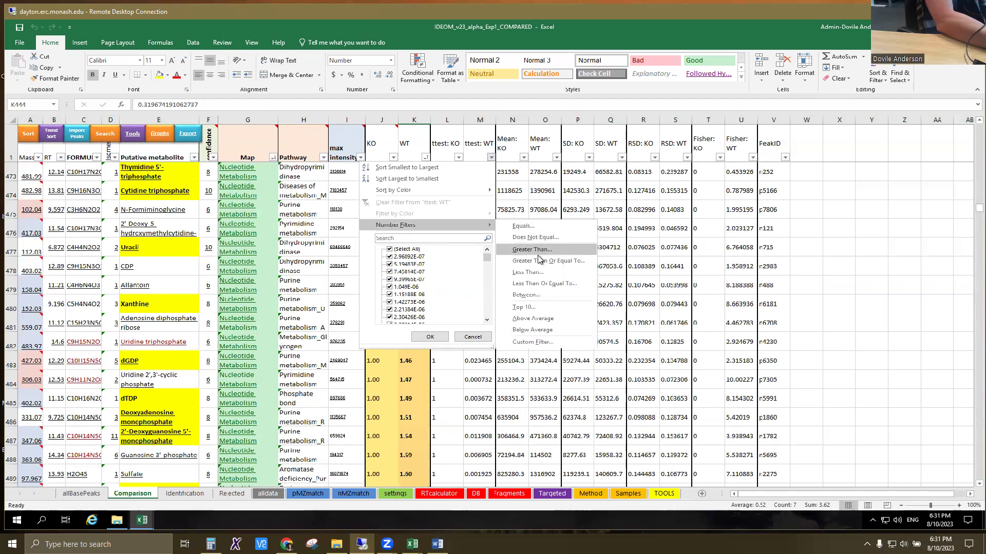
click(538, 274)
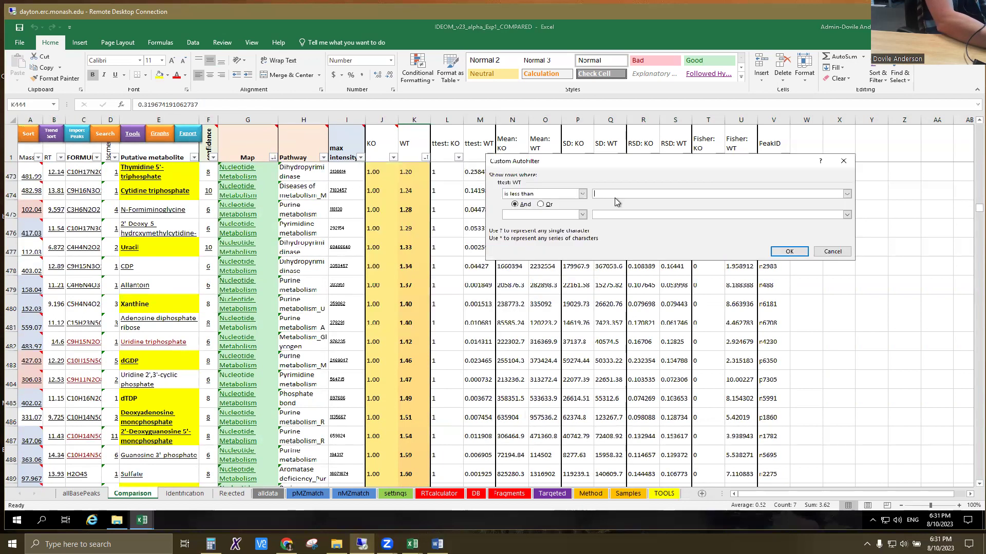
text(0.05)
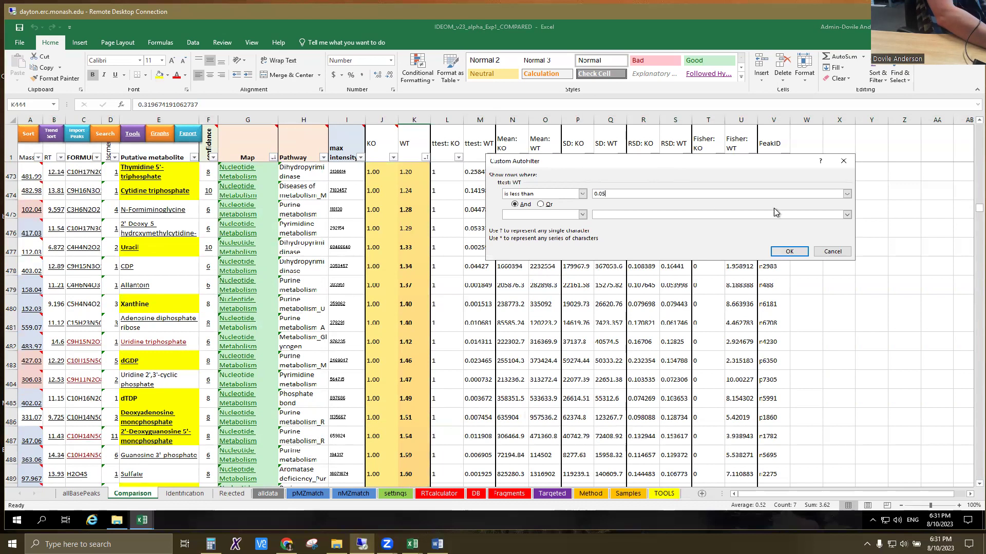
click(780, 251)
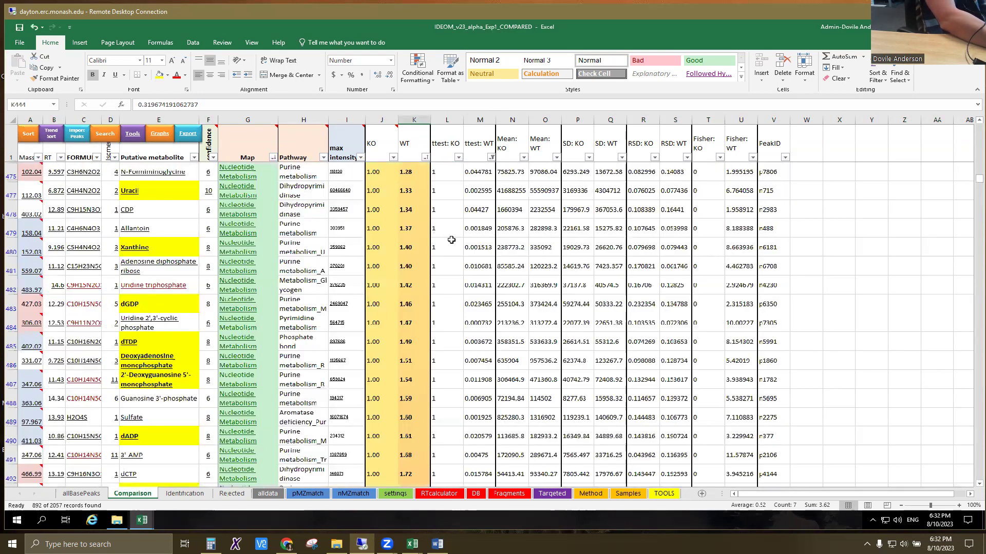
key(Right)
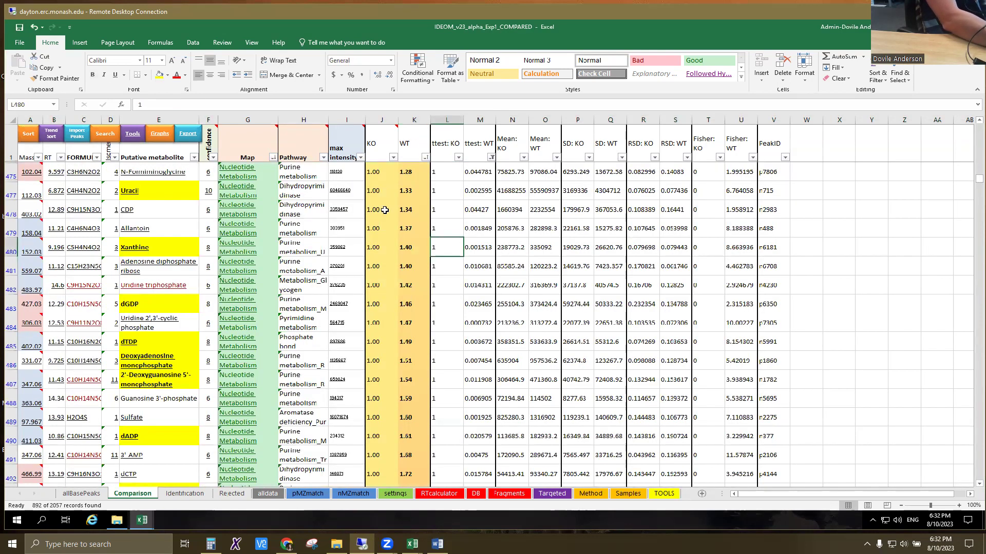
- Review the filtered rows from the first row down through the peptides, including those with zero KO and high WT ratios
scroll(678, 196, up, 3)
scroll(973, 176, up, 2)
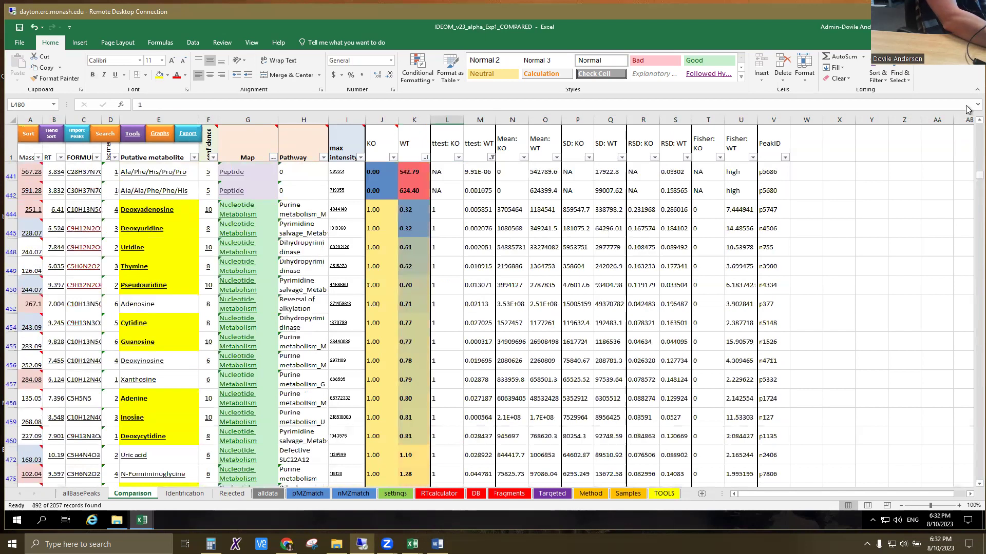
scroll(714, 196, up, 2)
scroll(186, 225, up, 10)
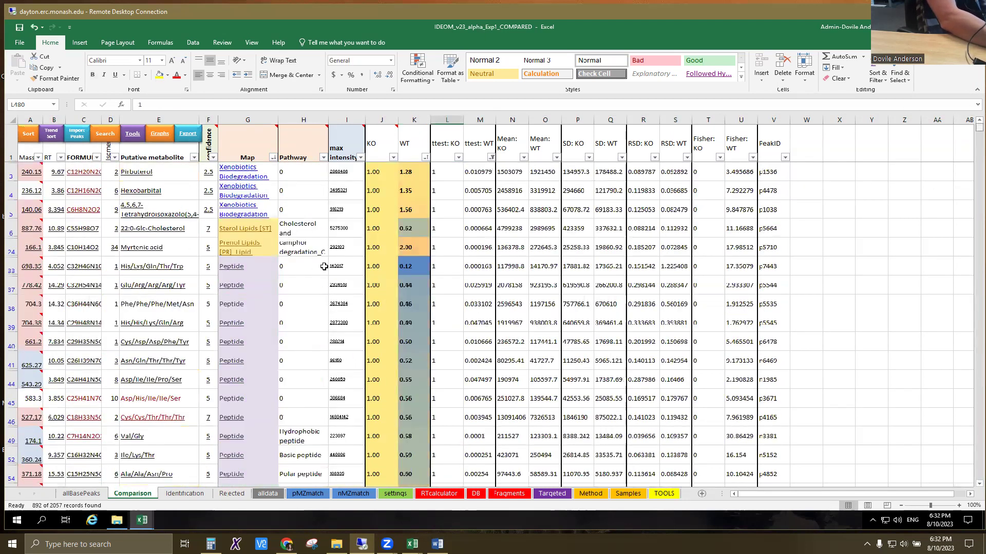
scroll(478, 350, down, 3)
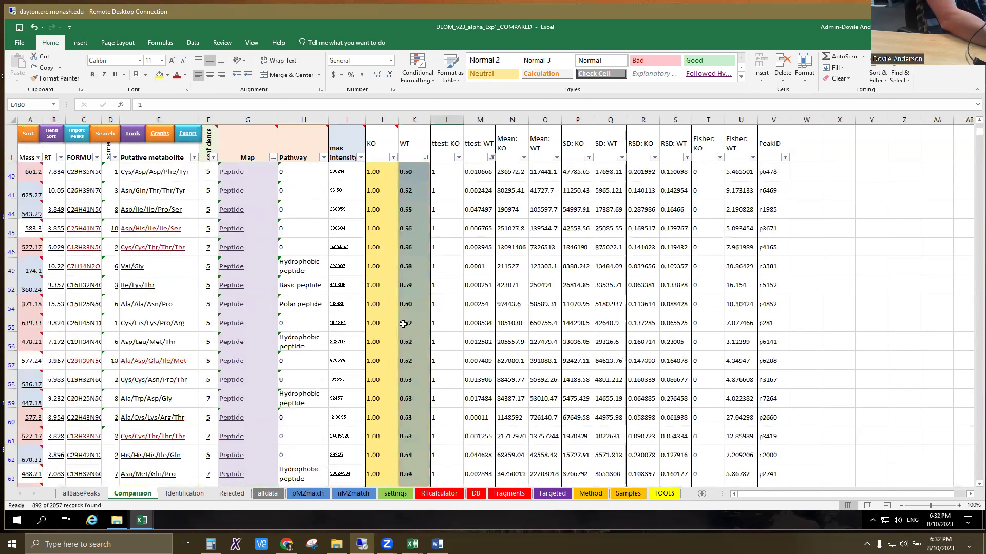
scroll(404, 324, down, 8)
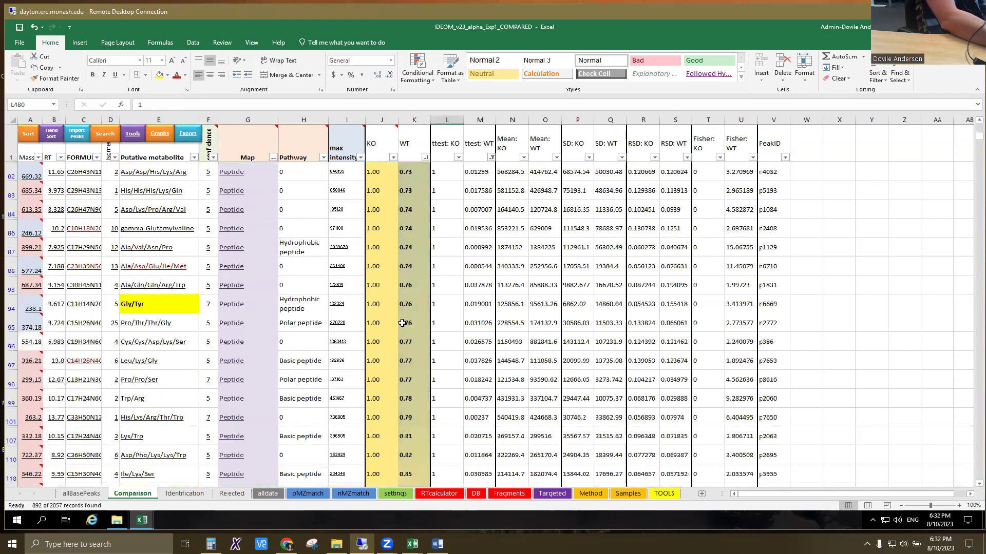
scroll(402, 323, down, 15)
scroll(396, 328, down, 6)
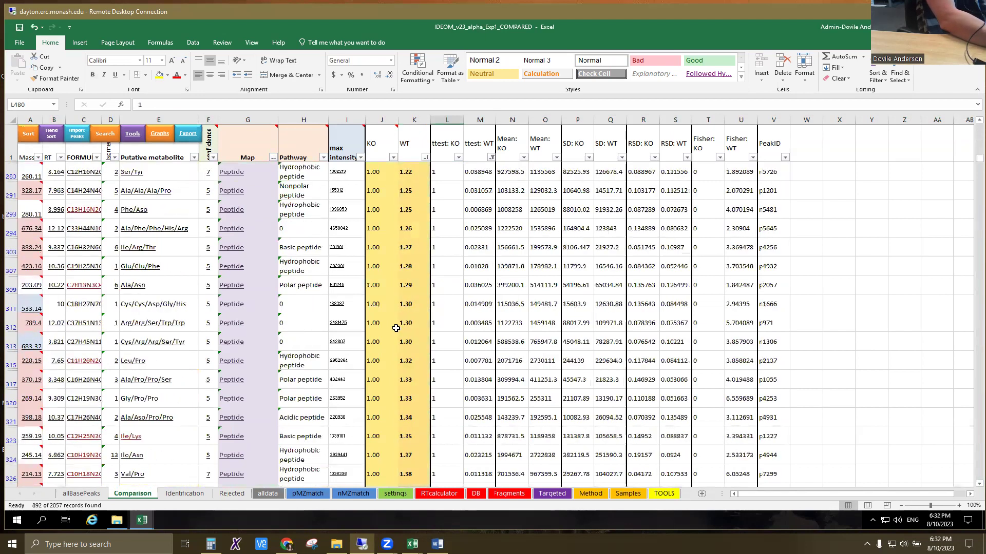
scroll(396, 328, down, 3)
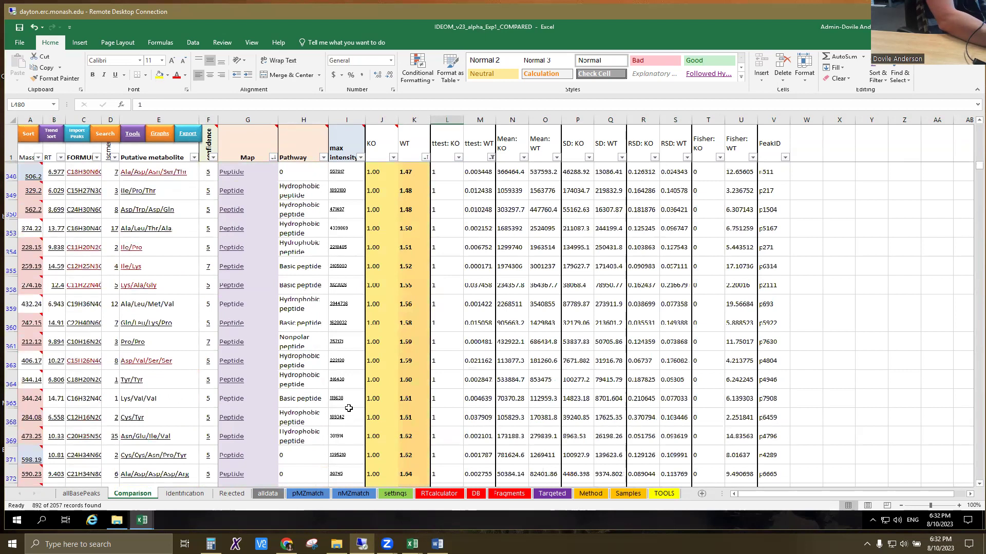
scroll(455, 383, down, 8)
scroll(455, 382, down, 3)
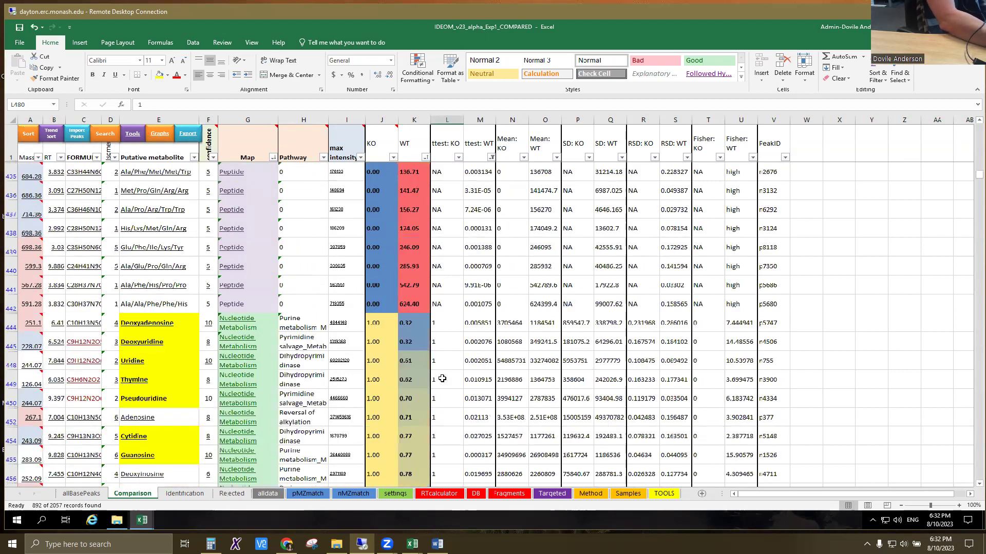
scroll(400, 256, up, 2)
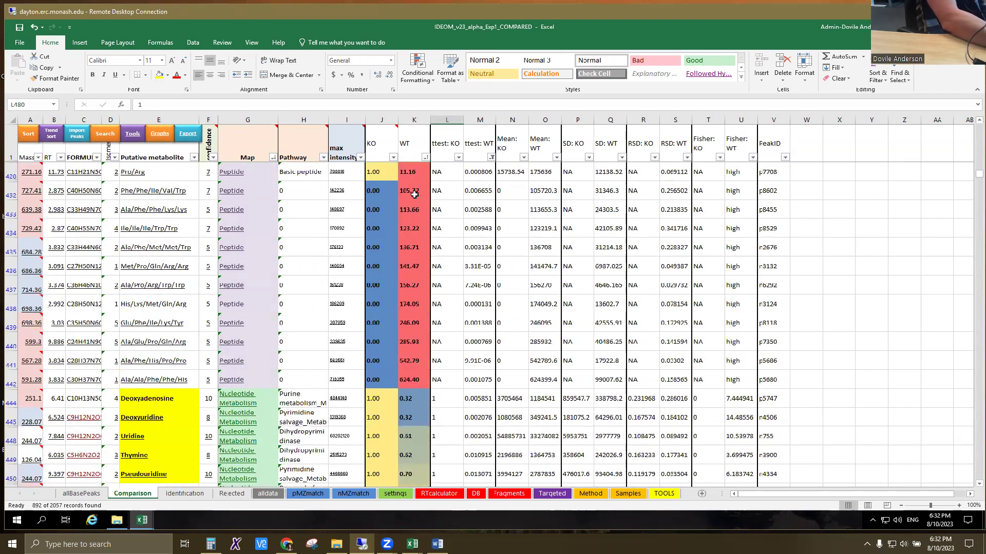
click(403, 193)
scroll(411, 441, down, 3)
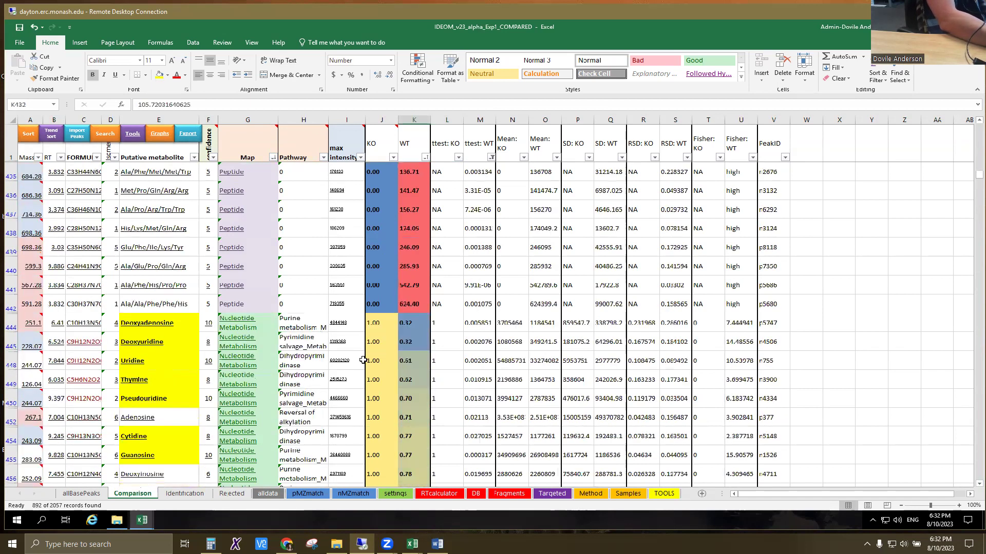
- Mark the Deoxyadenosine and Deoxyuridine entries and review the filtered Nucleotide Metabolism rows down to Xanthylic acid in row 509
click(148, 263)
shift+click(362, 287)
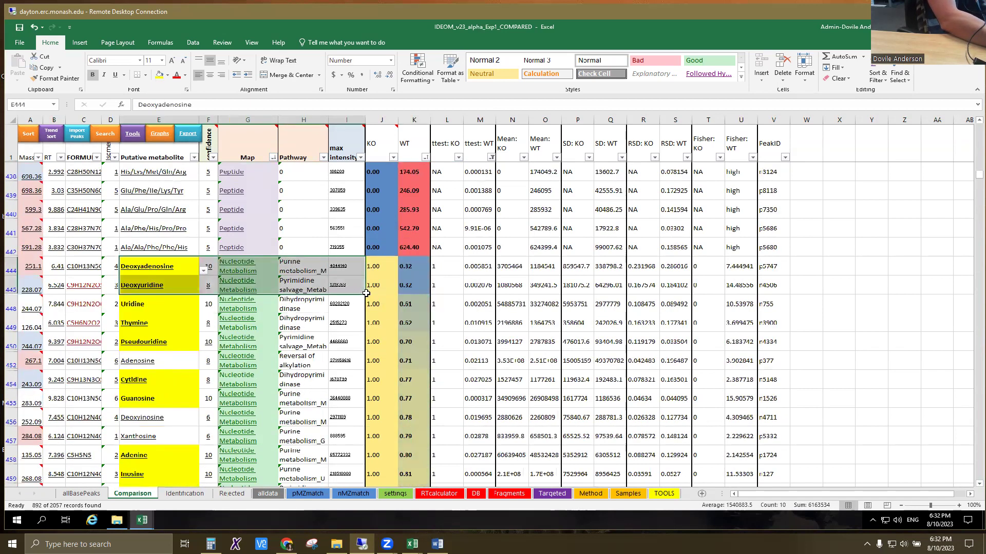
scroll(434, 422, down, 5)
scroll(433, 422, down, 6)
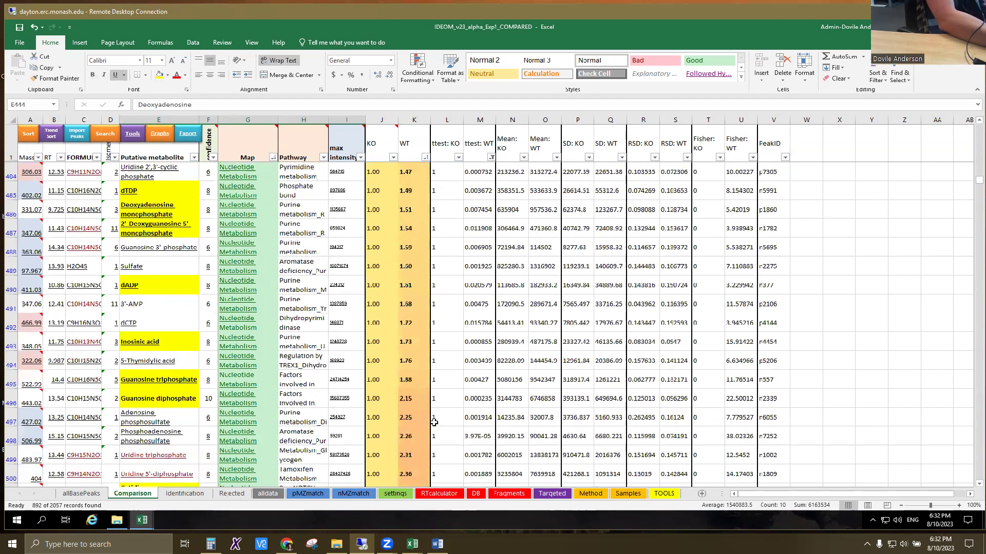
scroll(406, 380, down, 3)
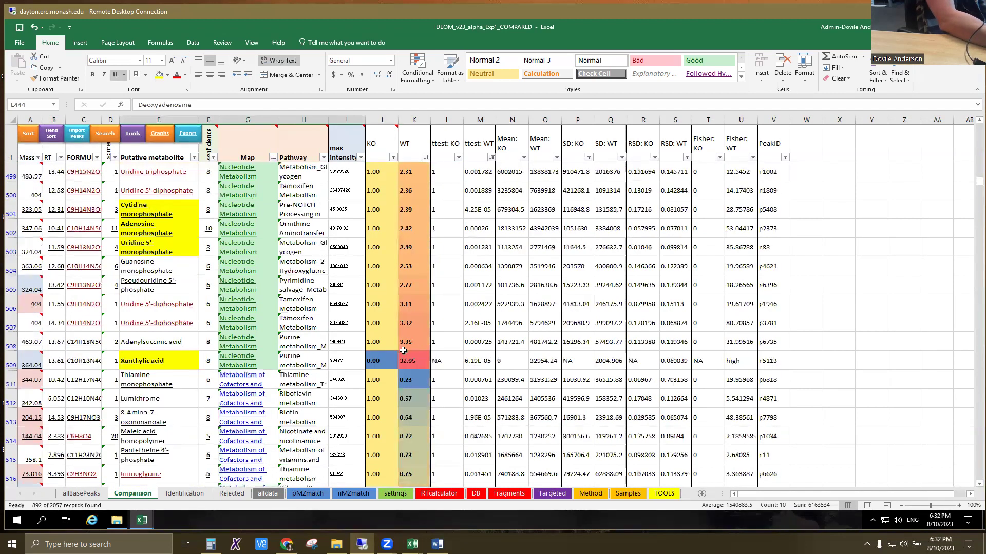
scroll(404, 351, down, 3)
scroll(300, 326, up, 5)
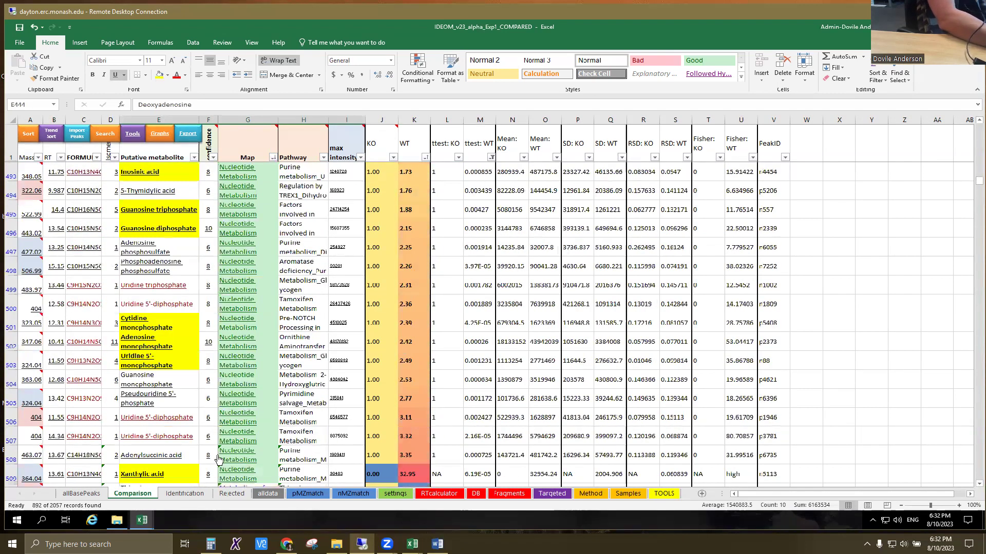
click(39, 477)
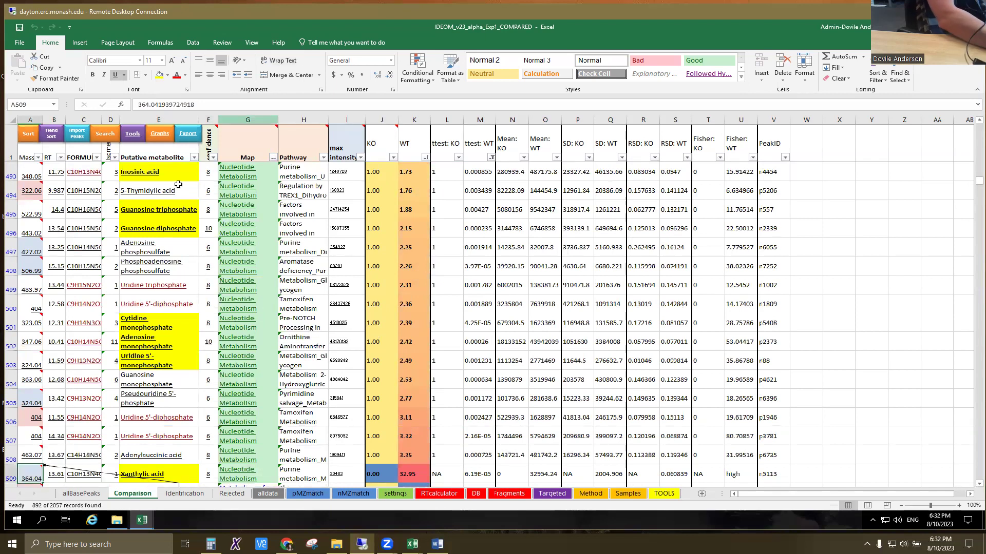
- Inspect the chromatogram peaks of the nucleotide masses one by one, from Deoxyadenosine in row 444 to Cytidine in row 454
scroll(245, 251, up, 3)
scroll(244, 248, up, 6)
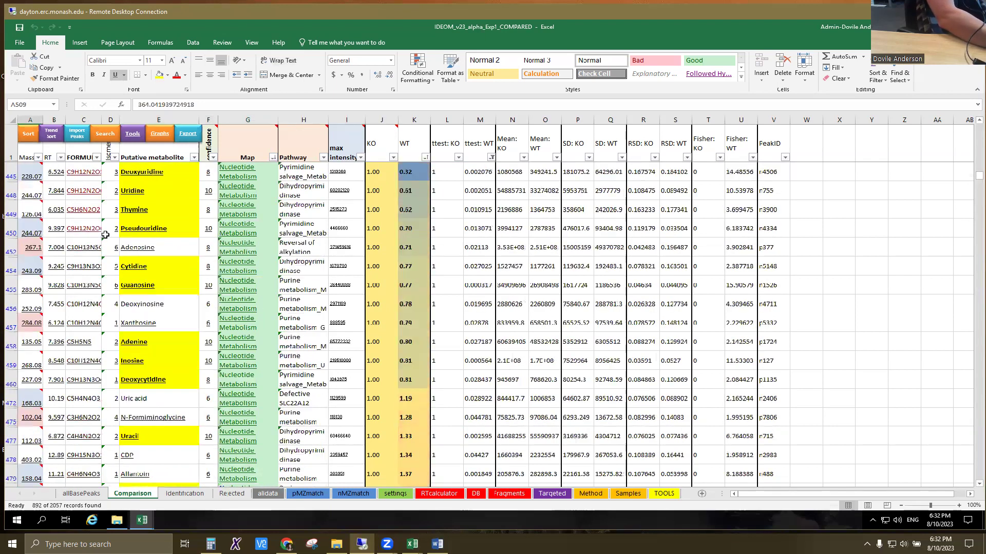
scroll(387, 244, up, 3)
click(35, 322)
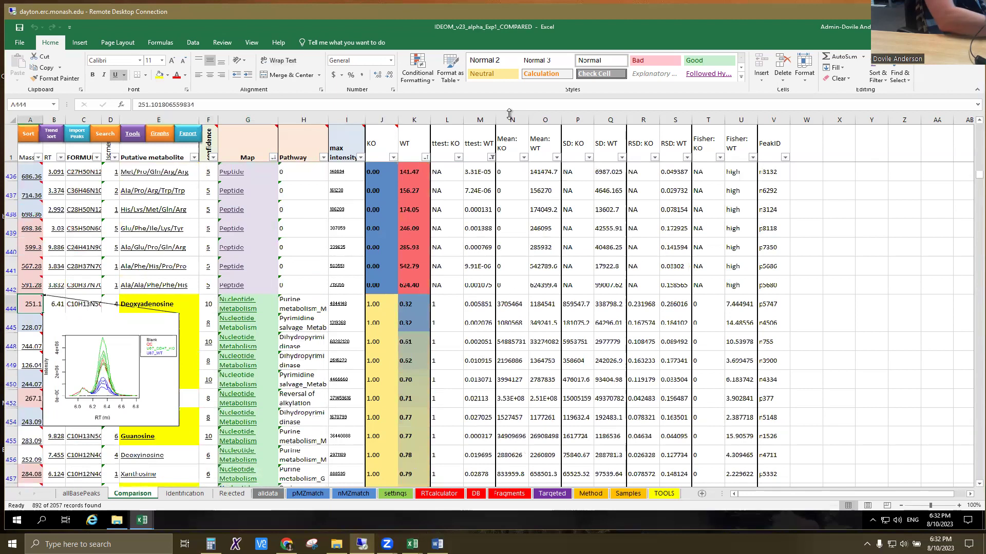
key(Down)
key(Down)
key(Down)
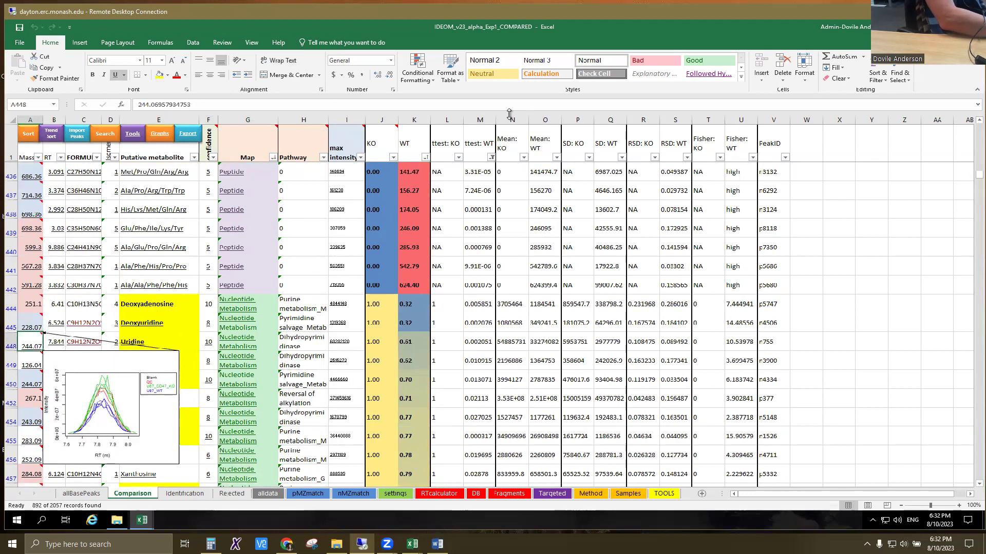
scroll(539, 229, down, 2)
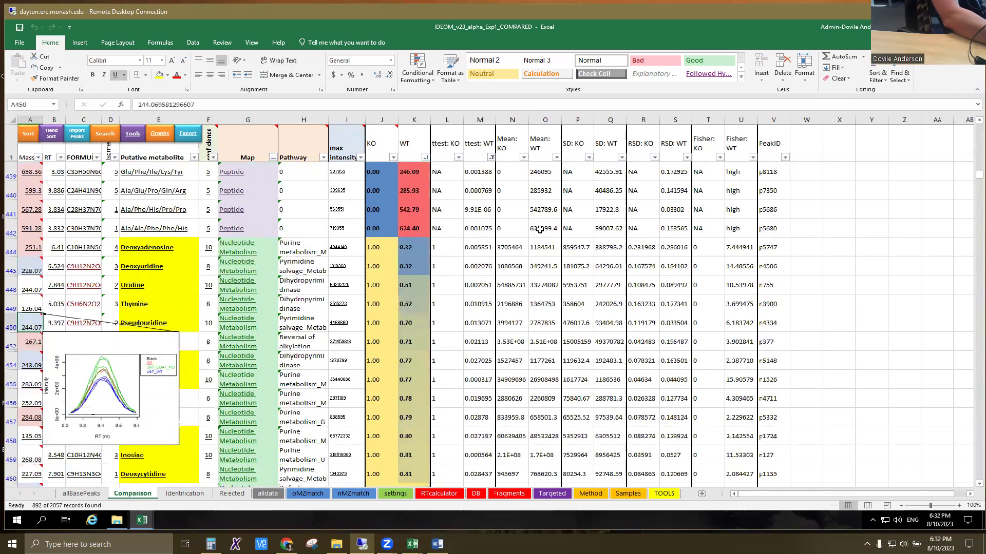
key(Down)
key(Down)
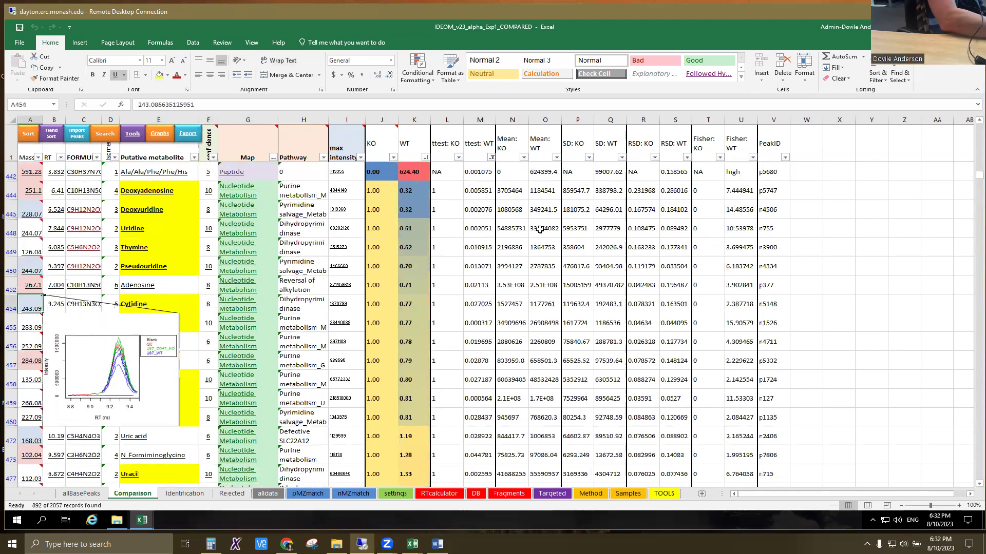
- Inspect the chromatogram peaks of the following nucleotide masses one by one, from Guanosine down to Xanthine in row 480
key(Down)
key(Down)
key(Down)
key(Down)
key(Down)
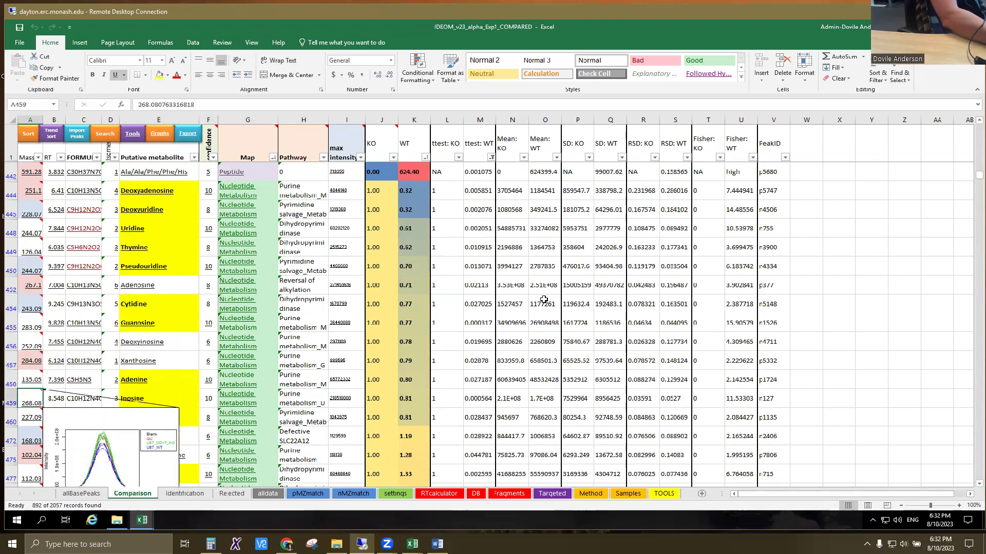
key(Down)
scroll(546, 318, down, 2)
key(Down)
key(Down)
key(Down)
key(Down)
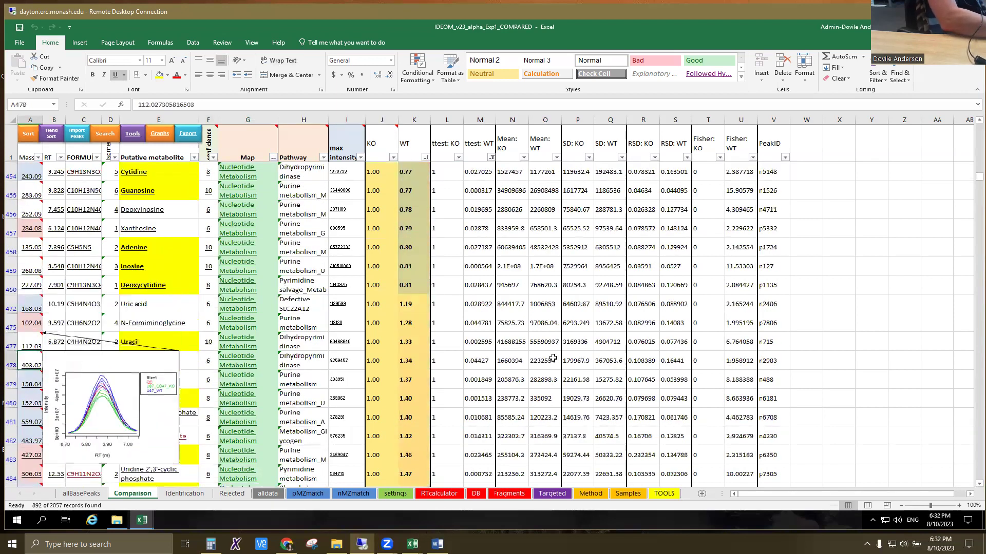
key(Down)
key(Down)
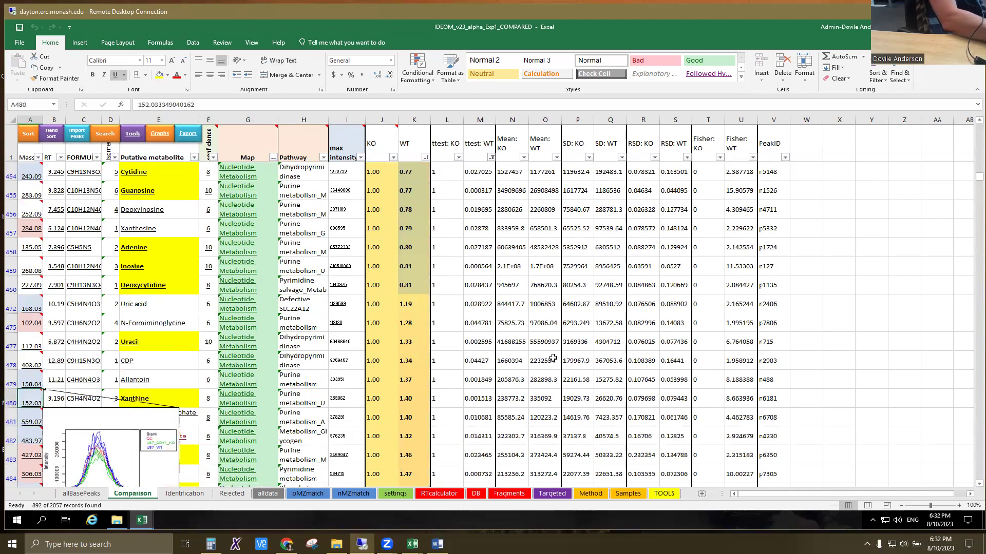
- Inspect the chromatogram peaks of the nucleotide masses around Allantoin in row 479 and dGDP in row 483, returning to Uridine triphosphate in row 482
scroll(583, 407, down, 1)
scroll(460, 284, down, 1)
key(Up)
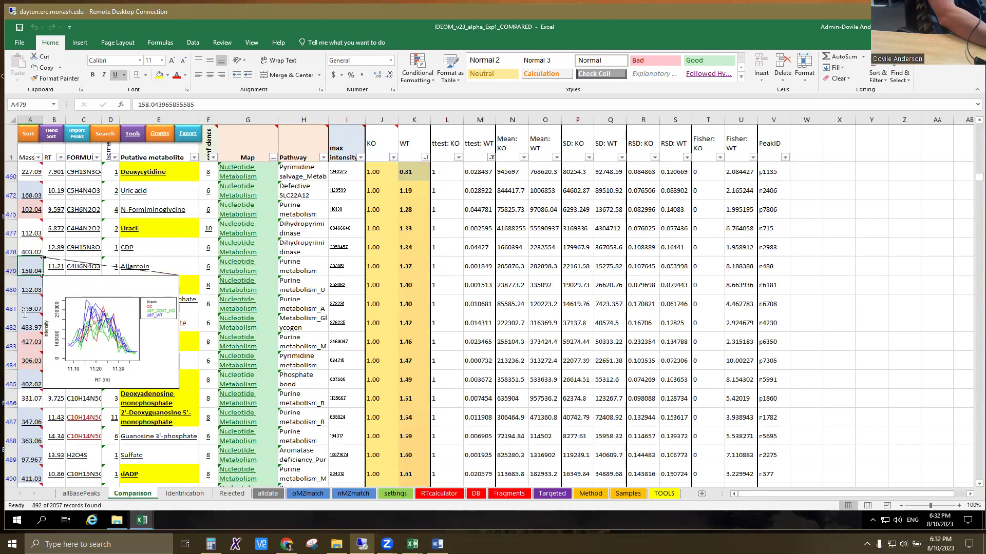
key(Down)
key(Down)
key(Down)
key(Down)
key(Down)
key(Down)
key(Up)
key(Up)
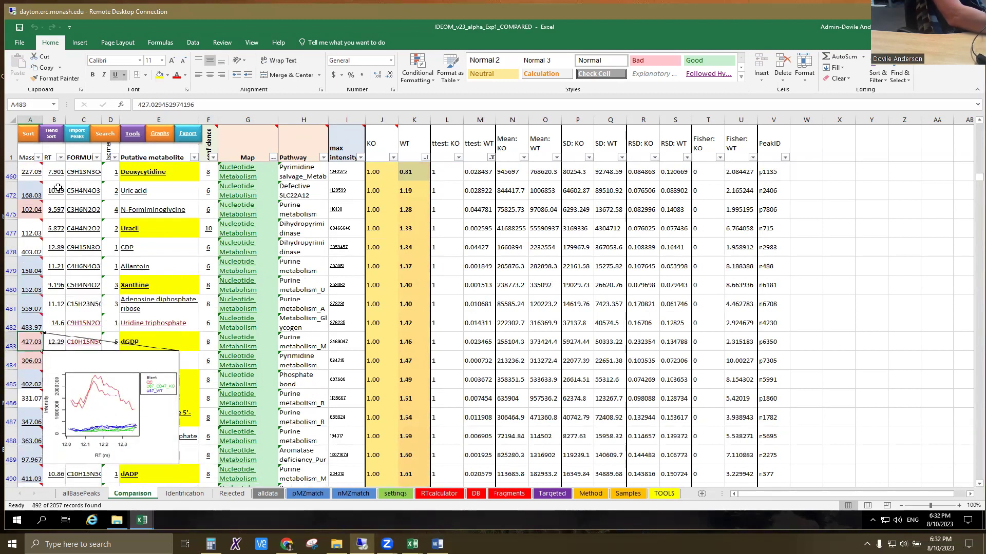
key(Up)
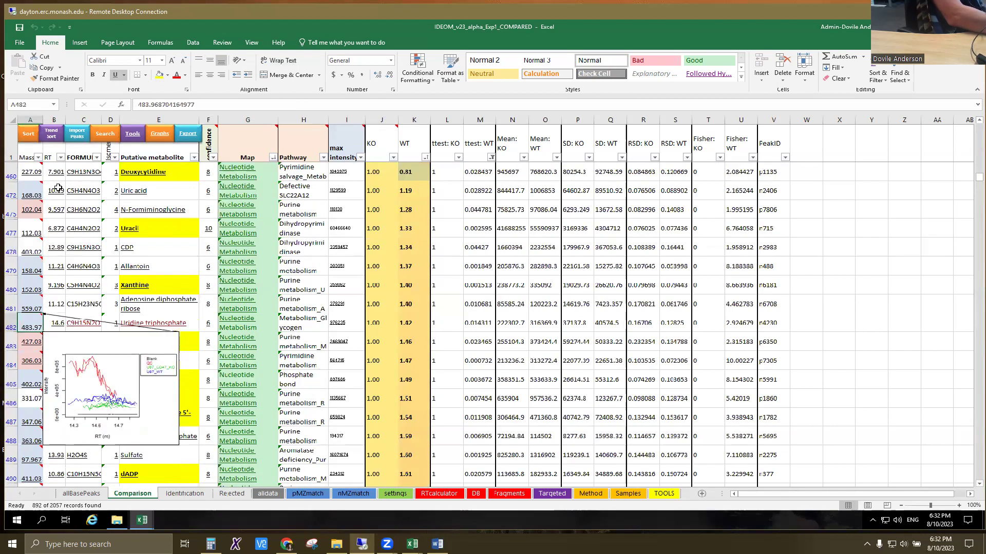
- Inspect the chromatogram peaks of the nucleotide masses one by one from row 482 down to Guanosine 3'-phosphate in row 488
key(Down)
key(Down)
key(Down)
key(Down)
key(Down)
key(Down)
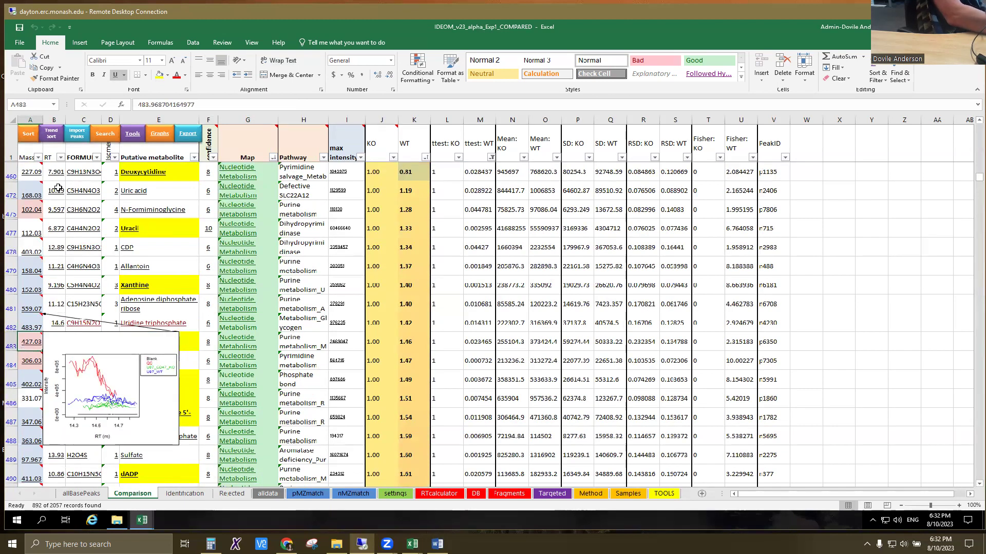
key(Down)
key(Down)
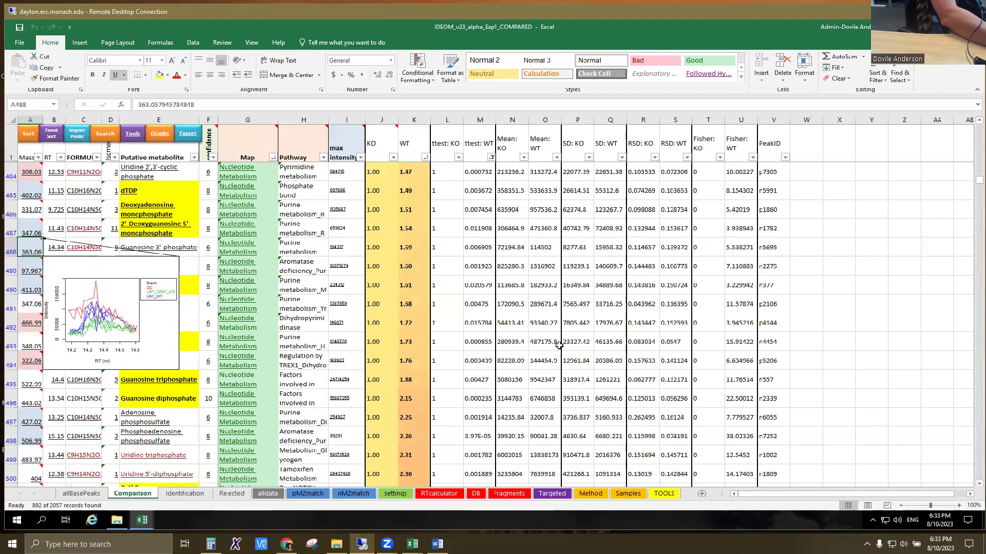
- Inspect the chromatogram peaks of the remaining nucleotide masses one by one, from Sulfate in row 489 down to row 507
key(Down)
key(Down)
key(Down)
key(Down)
key(Down)
key(Down)
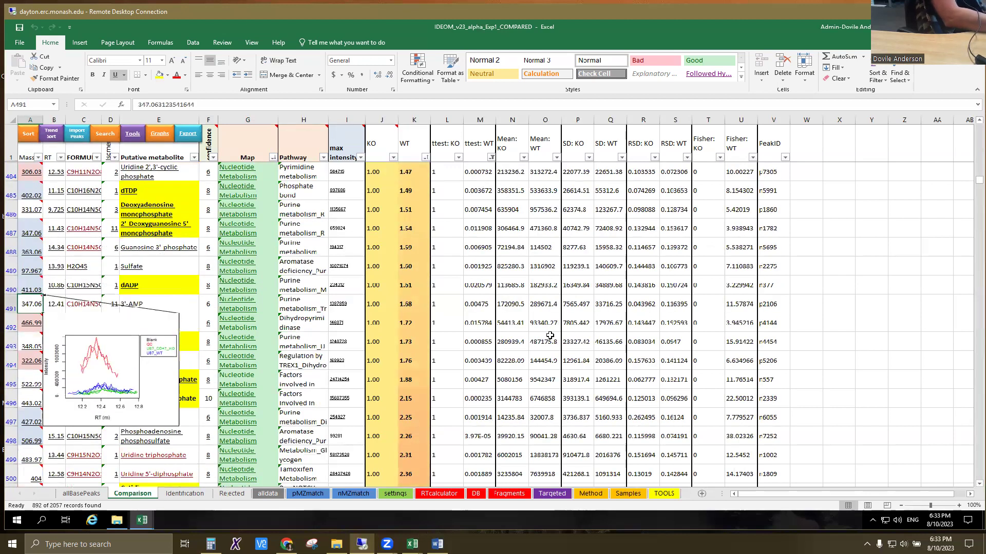
key(Down)
key(Down)
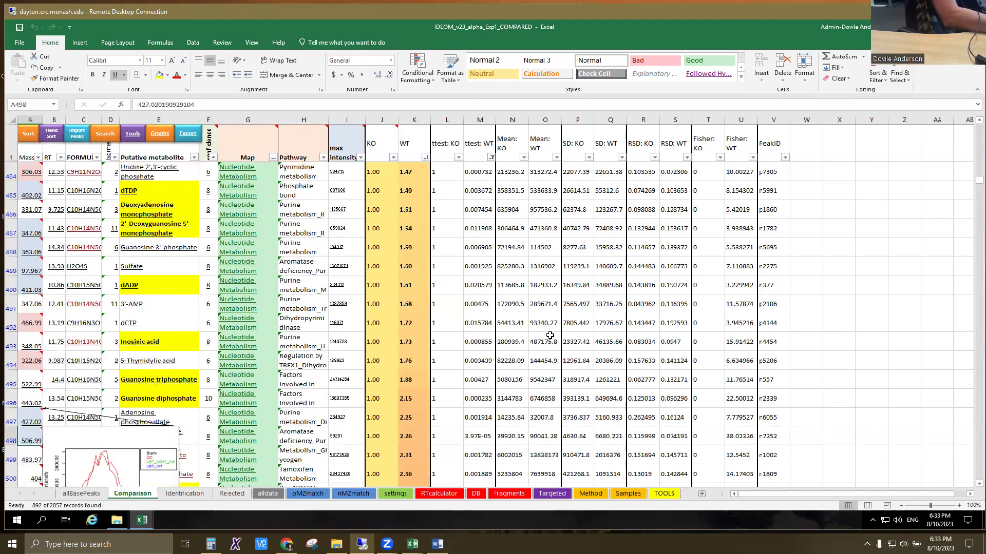
key(Down)
key(Down)
key(Down)
key(Down)
key(Down)
key(Down)
key(Down)
key(Down)
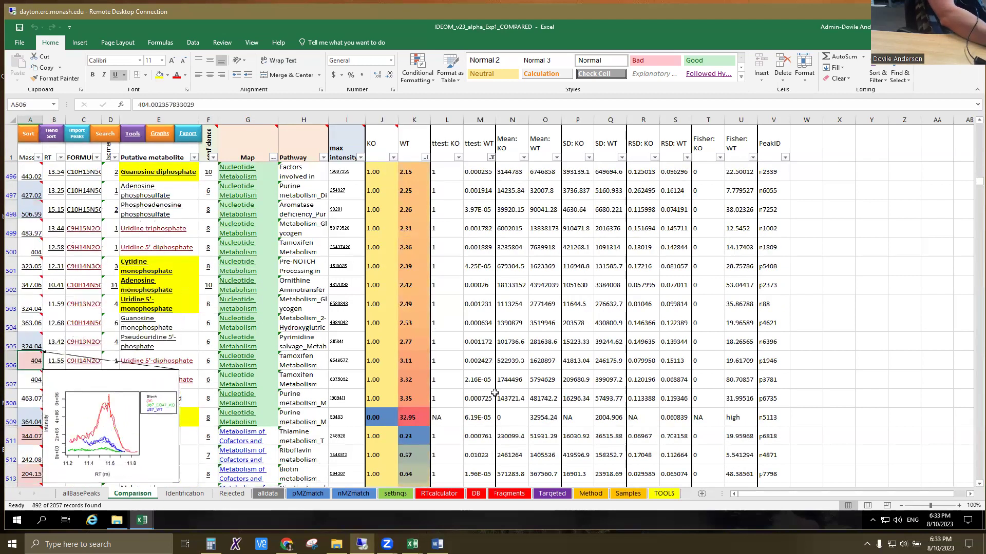
key(Down)
- Review the filtered cofactor, Lipid Metabolism, Fatty Acyls and Energy Metabolism rows down to the start of Carbohydrate Metabolism
scroll(462, 405, down, 5)
scroll(359, 454, down, 3)
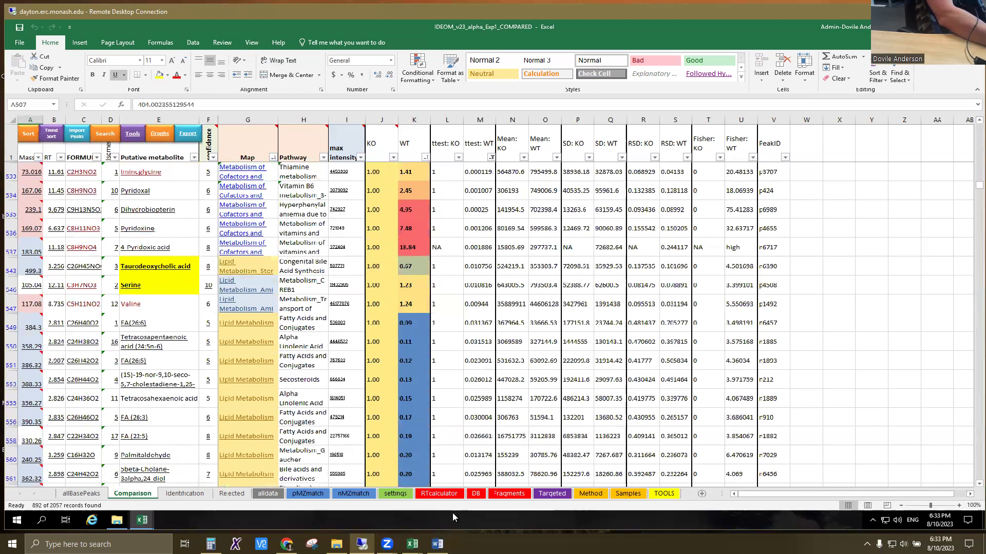
scroll(406, 373, down, 3)
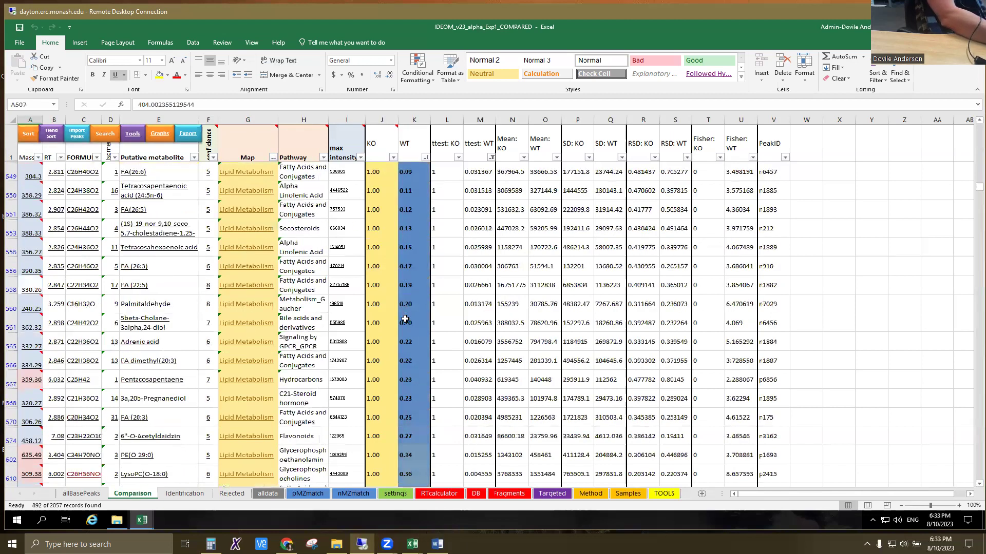
scroll(405, 319, down, 5)
scroll(464, 376, down, 6)
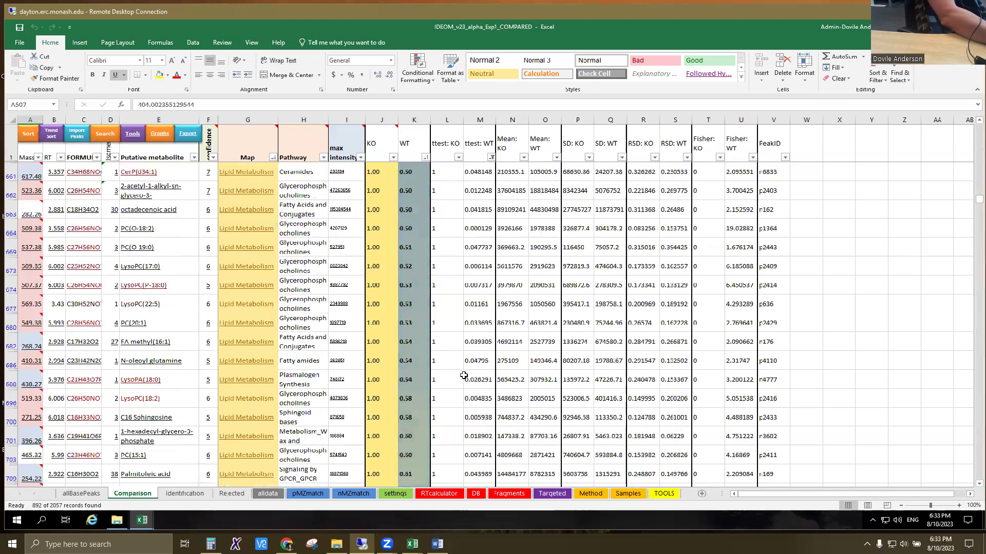
scroll(464, 376, down, 8)
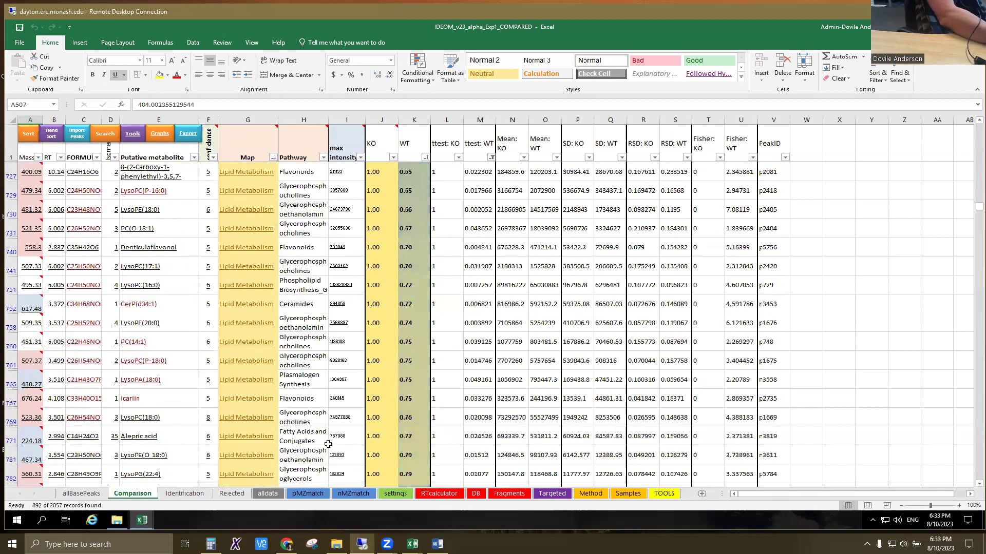
scroll(502, 378, down, 12)
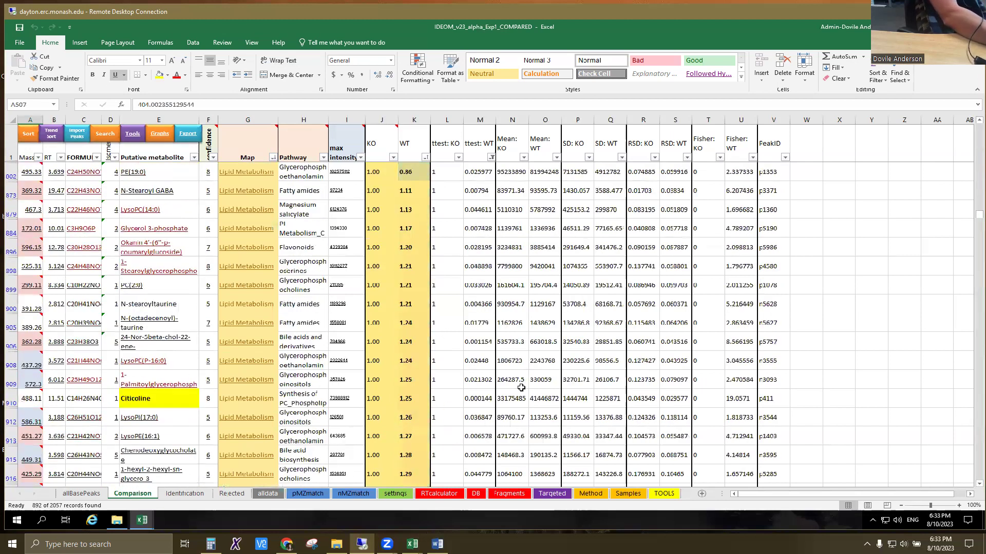
scroll(425, 336, down, 6)
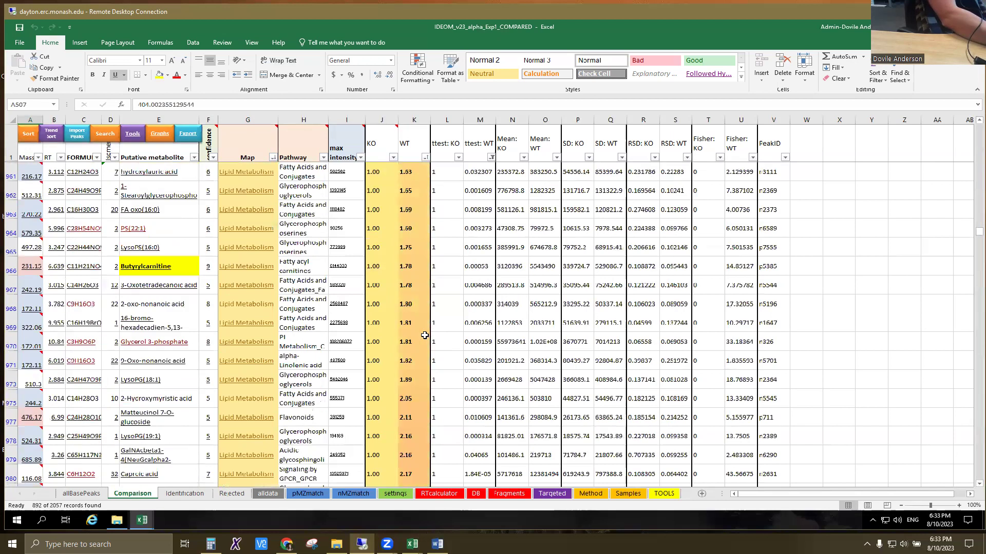
scroll(424, 336, down, 6)
scroll(425, 335, down, 8)
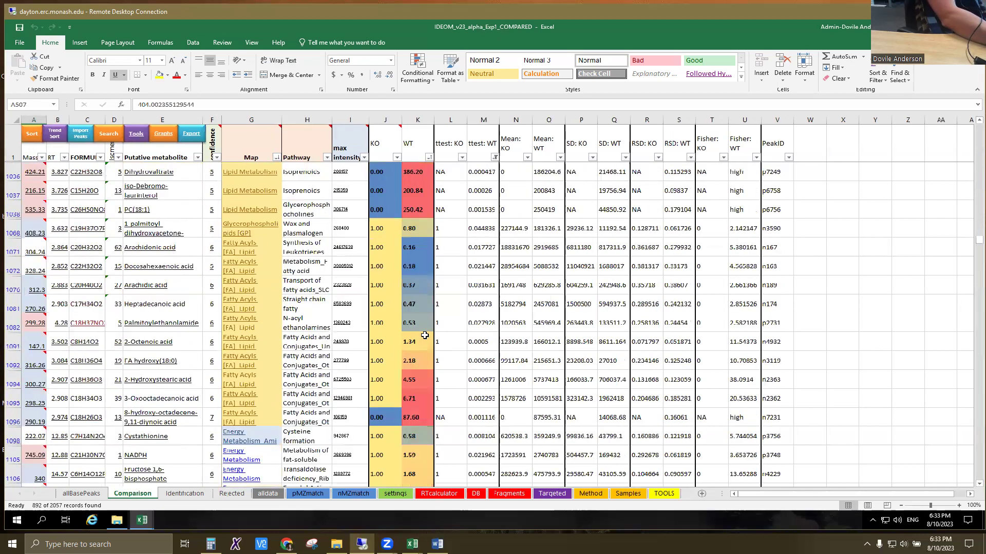
scroll(511, 319, down, 4)
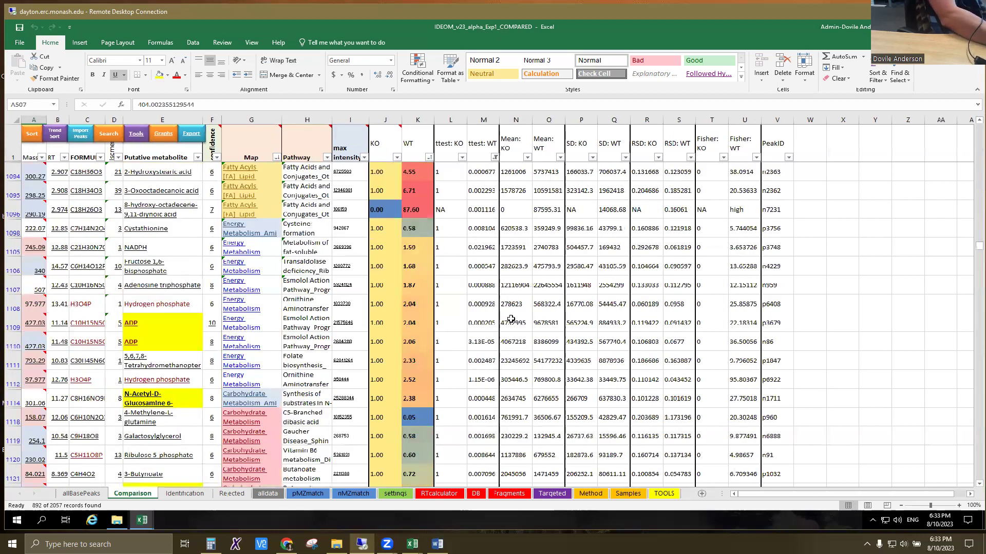
- Graph the KO and WT means of Cystathionine in row 1098 and keep the graph
click(149, 230)
click(204, 227)
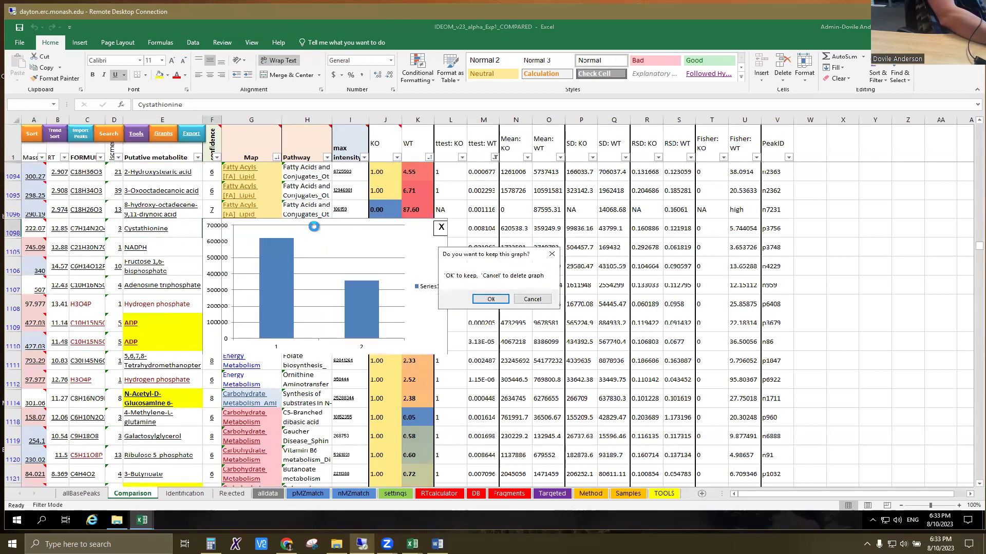
click(491, 299)
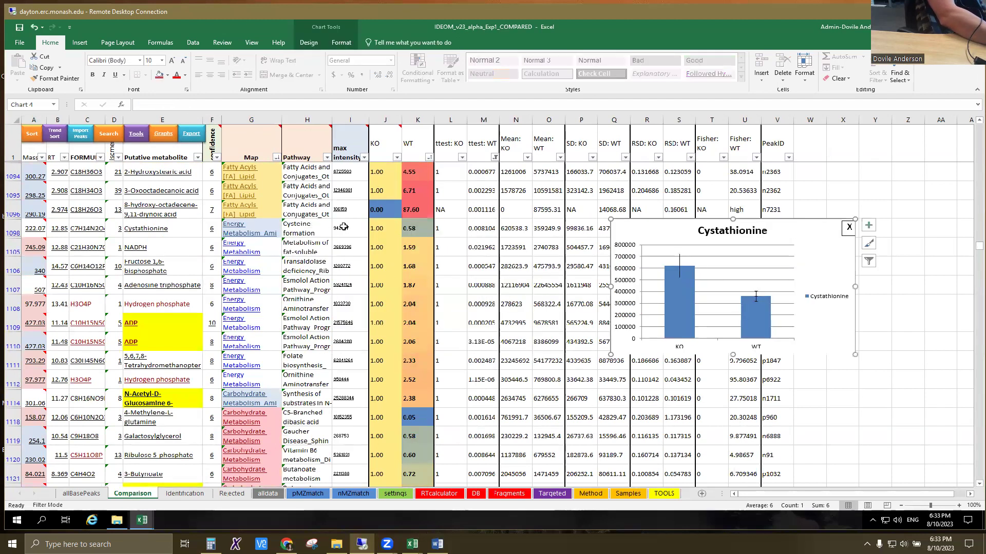
- Graph Cystathionine's intensity in each sample from its max intensity value, and delete both Cystathionine graphs
click(343, 226)
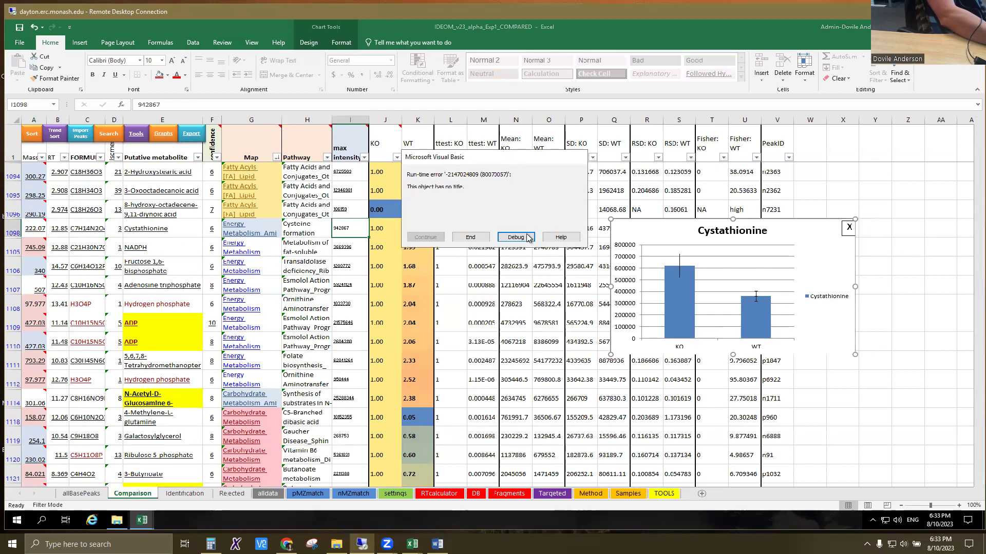
click(470, 237)
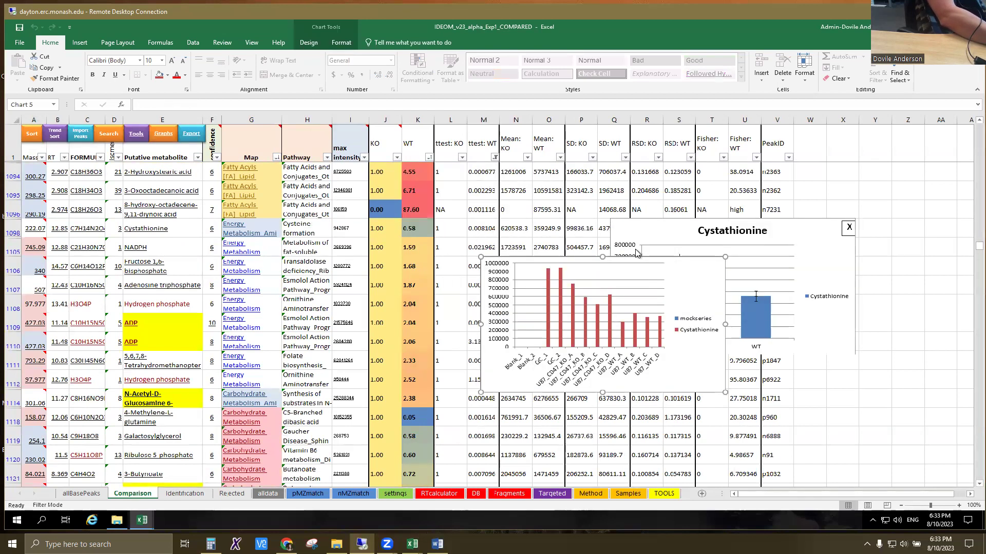
drag(692, 264, 583, 258)
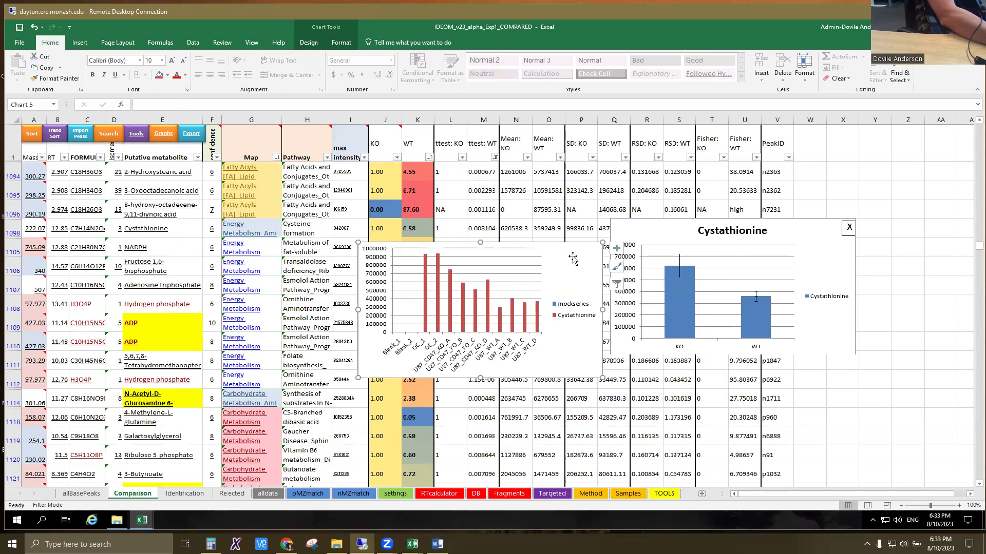
key(Delete)
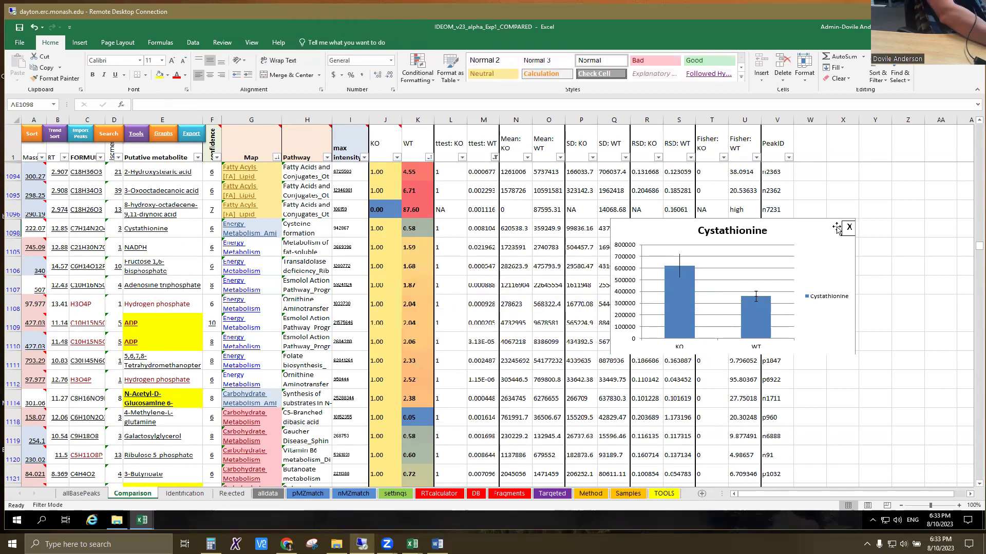
click(819, 218)
key(Delete)
- Try to export the Comparison data for Metaboanalyst with unidentified base peaks included, and check the Demo folder for the exported file
scroll(478, 325, down, 4)
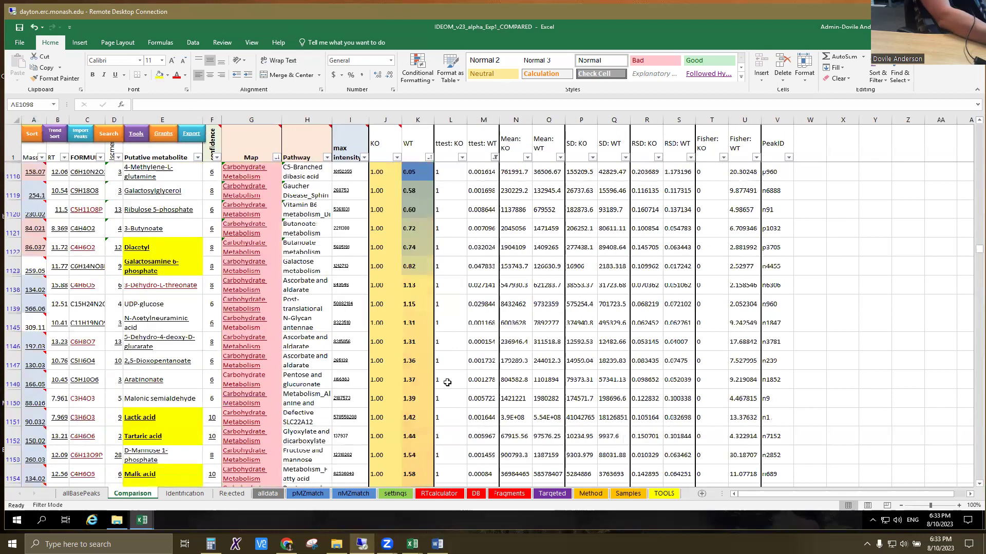
scroll(247, 462, down, 5)
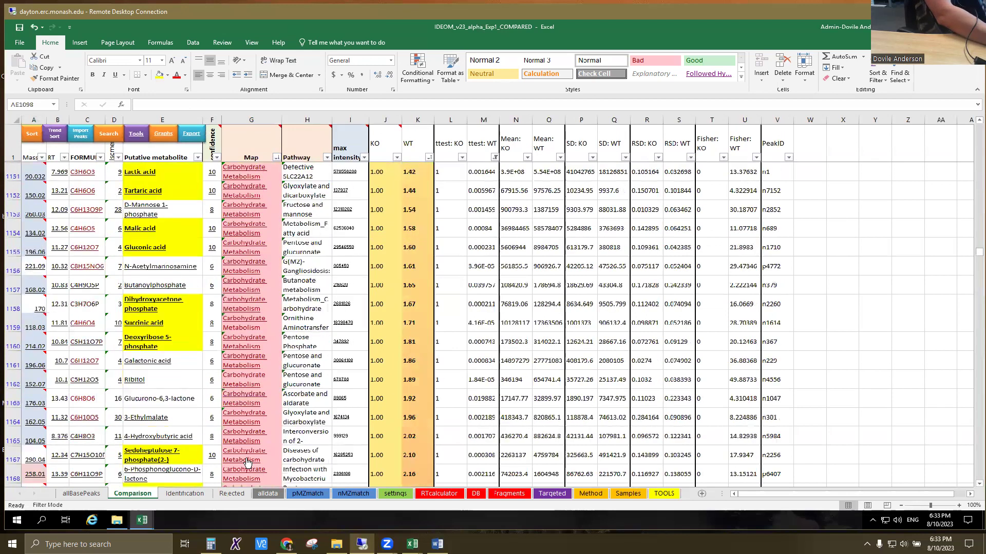
click(194, 141)
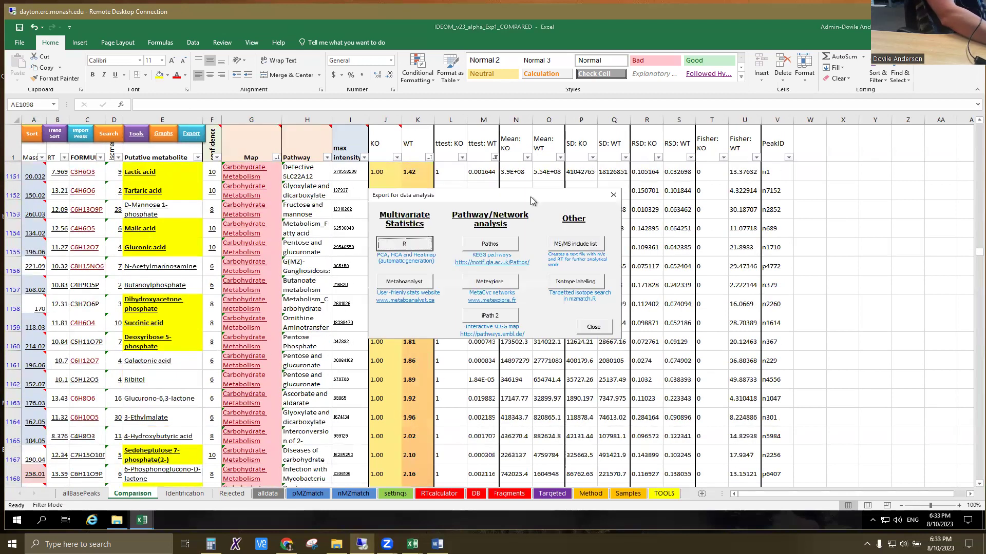
click(419, 284)
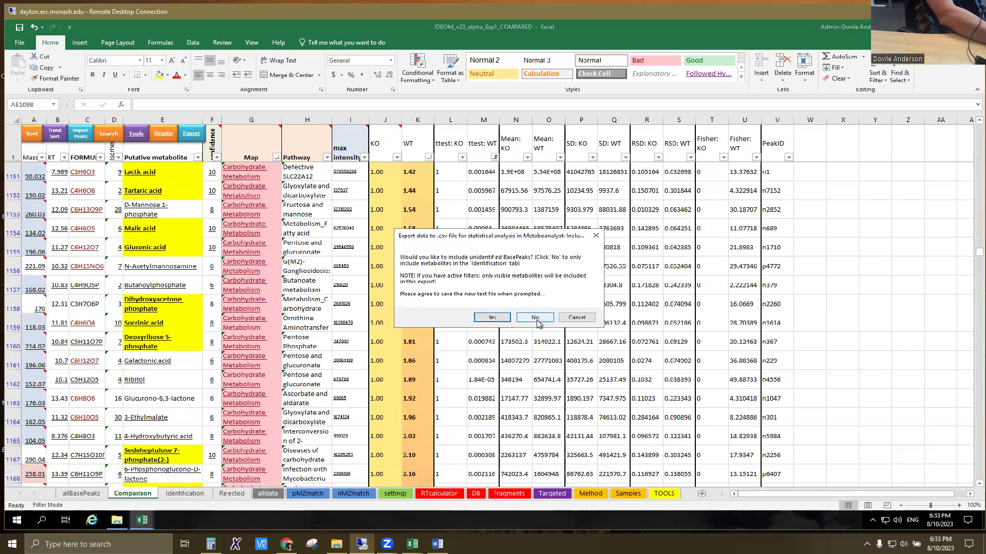
click(495, 319)
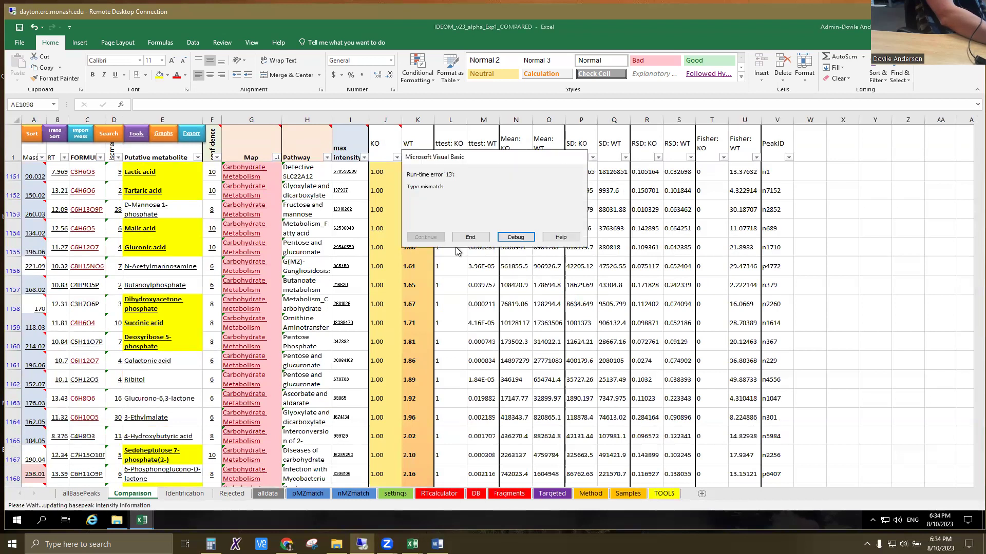
click(469, 236)
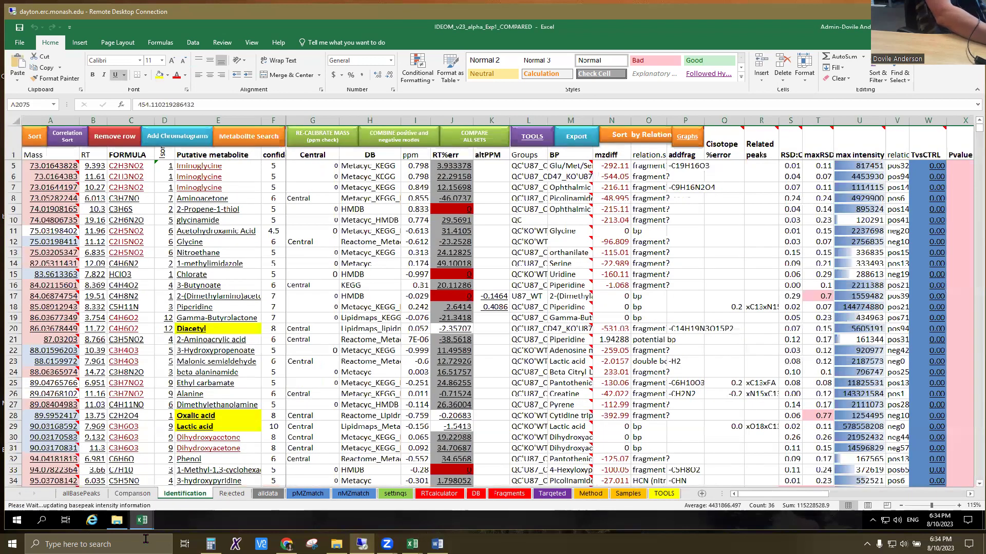
click(117, 520)
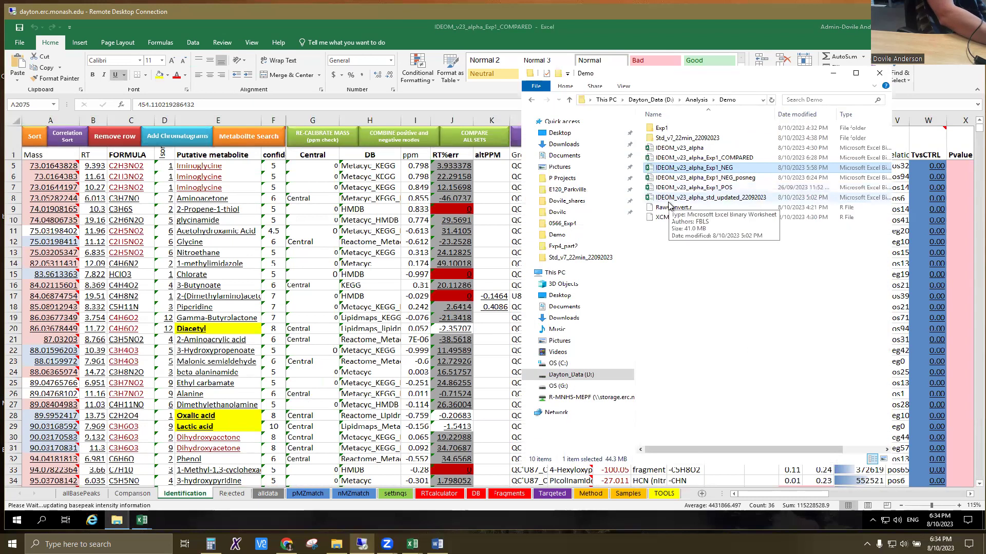
click(832, 73)
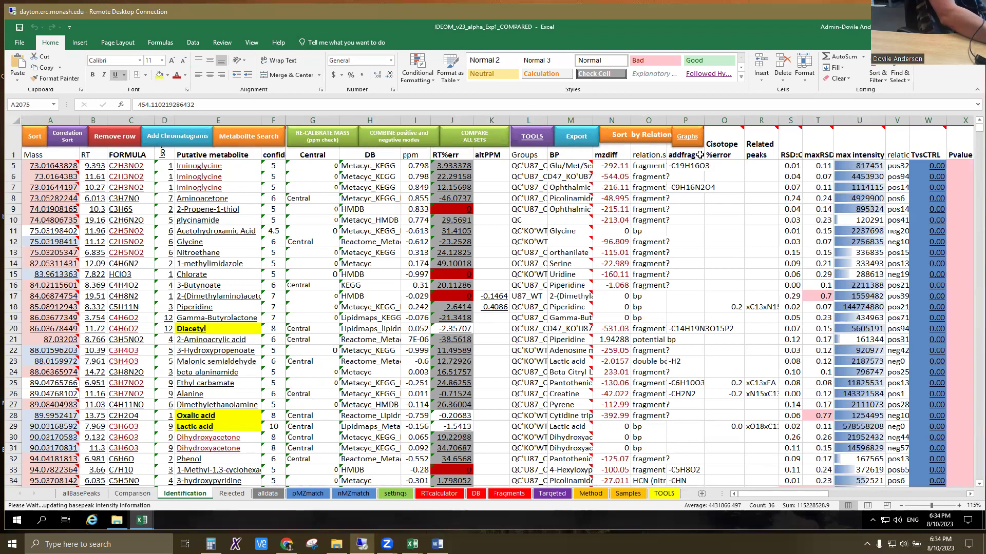
- Export the Identification sheet's data for Metaboanalyst as StatsTable.csv without going to the Metaboanalyst website
click(576, 135)
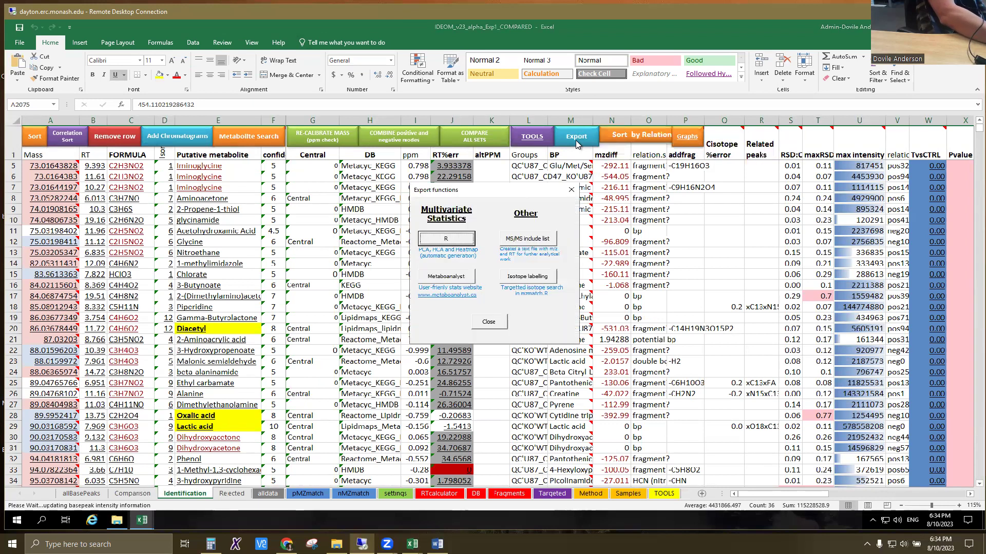
click(448, 283)
click(522, 300)
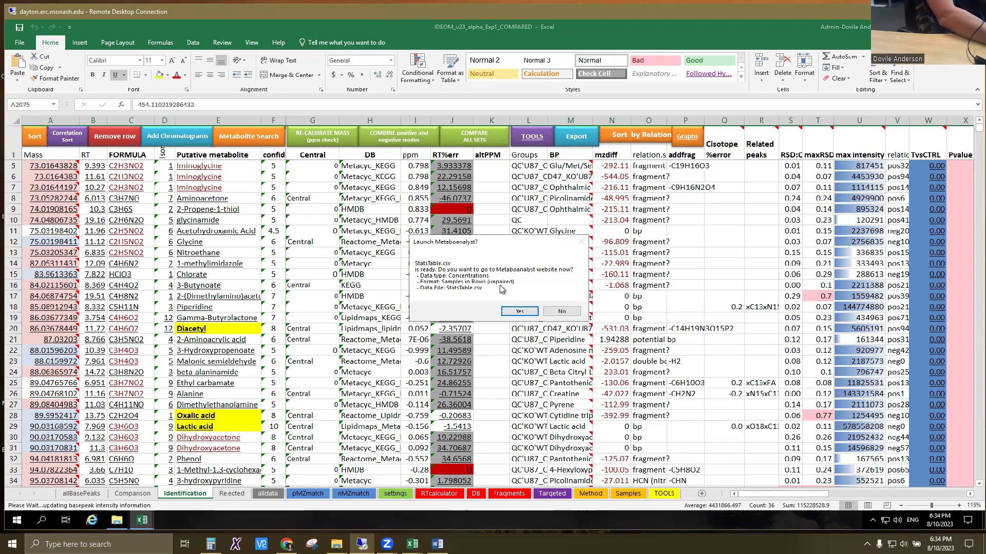
click(561, 311)
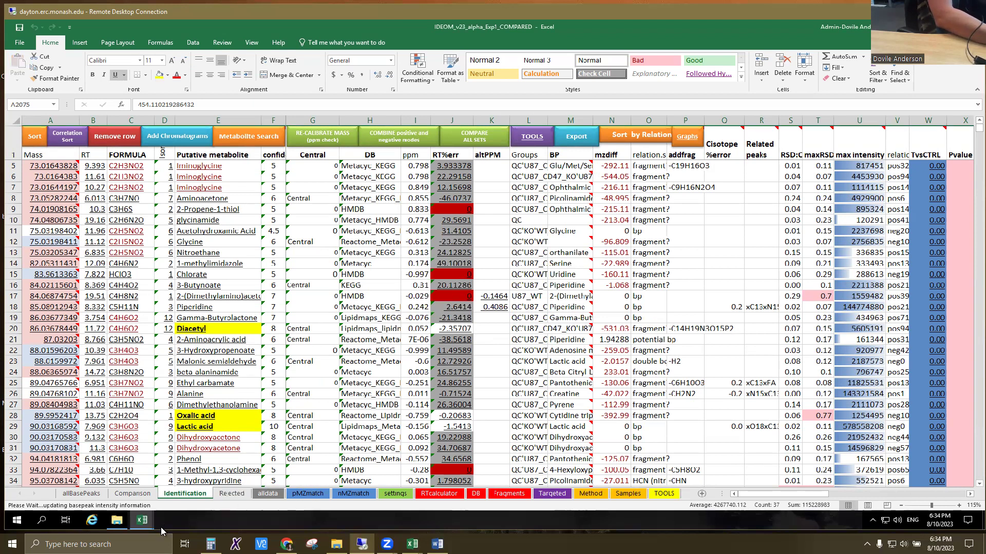
- Open the exported StatsTable file from the Demo folder
click(116, 520)
click(684, 220)
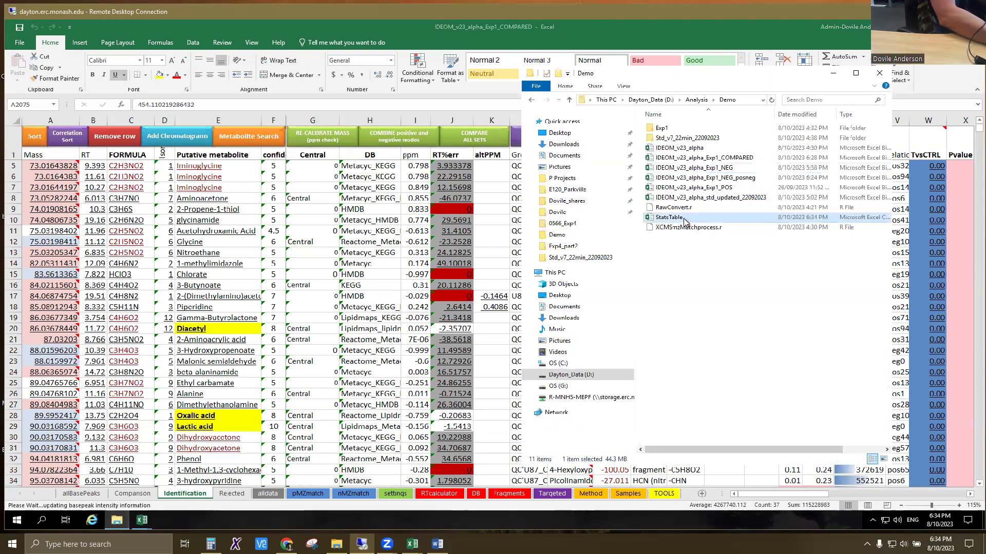
drag(684, 220, 358, 228)
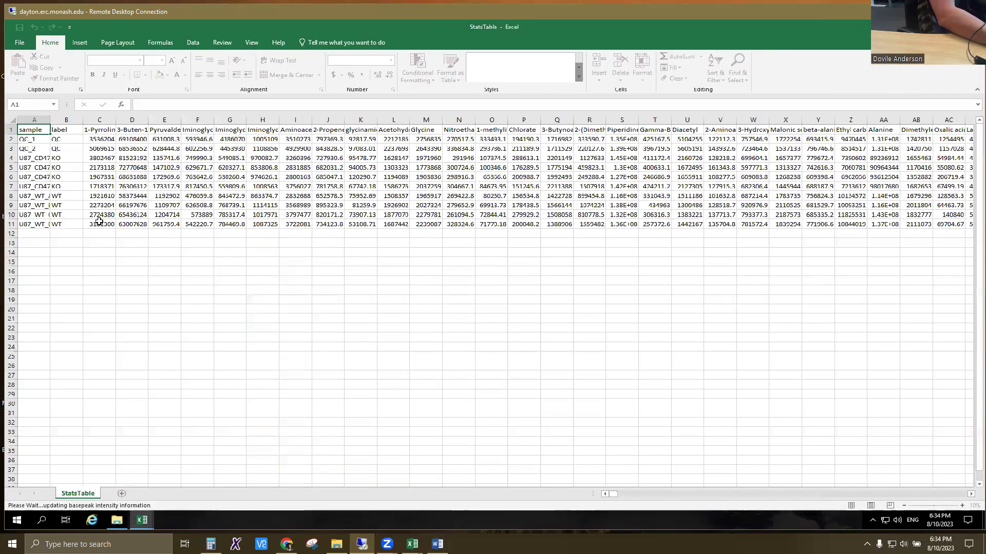
- Review the exported sample rows in StatsTable, and return to the Identification sheet of the IDEOM_v23_alpha_Exp1_COMPARED workbook to look through its metabolites
mouse_move(22, 252)
mouse_down()
mouse_move(93, 130)
mouse_move(495, 130)
mouse_up()
drag(107, 139, 565, 233)
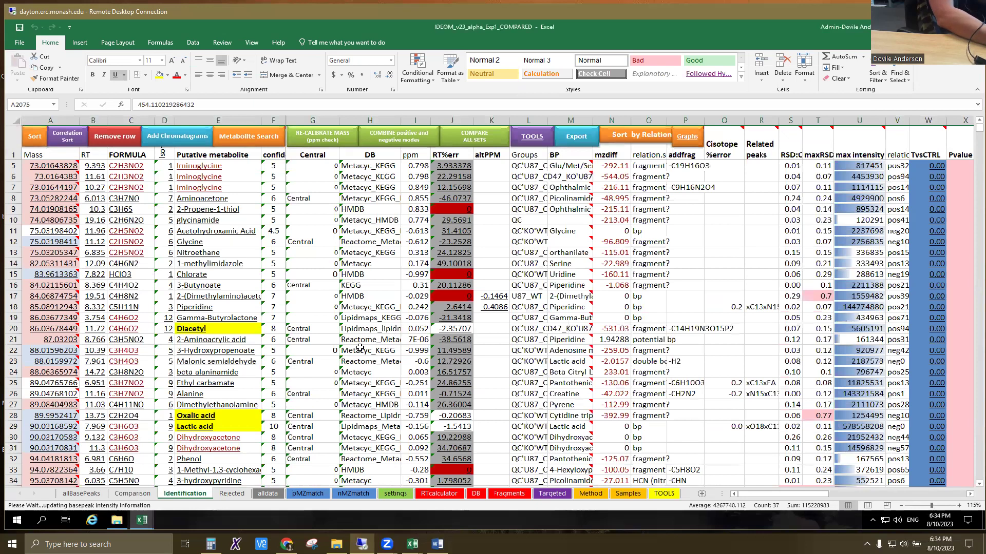
click(325, 360)
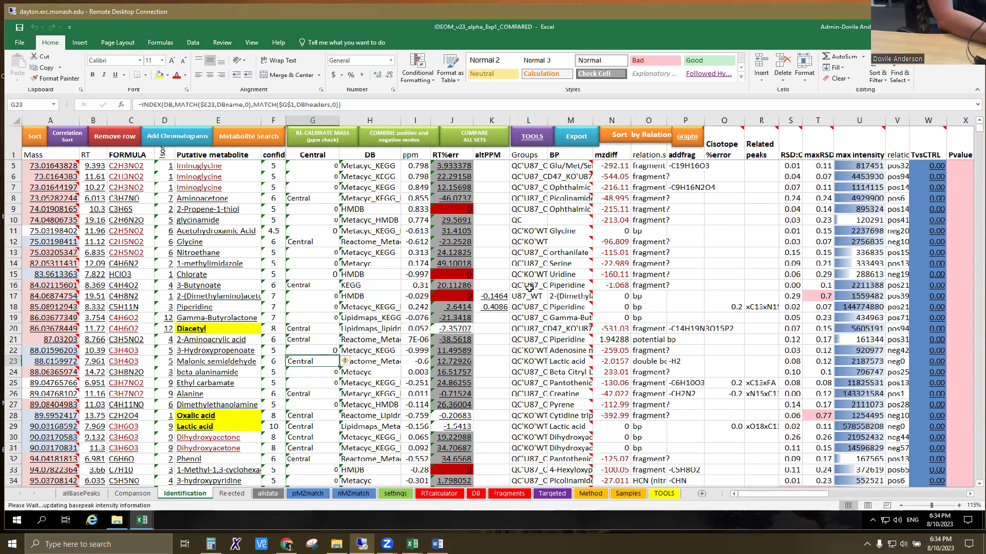
scroll(529, 289, down, 1)
scroll(528, 289, down, 4)
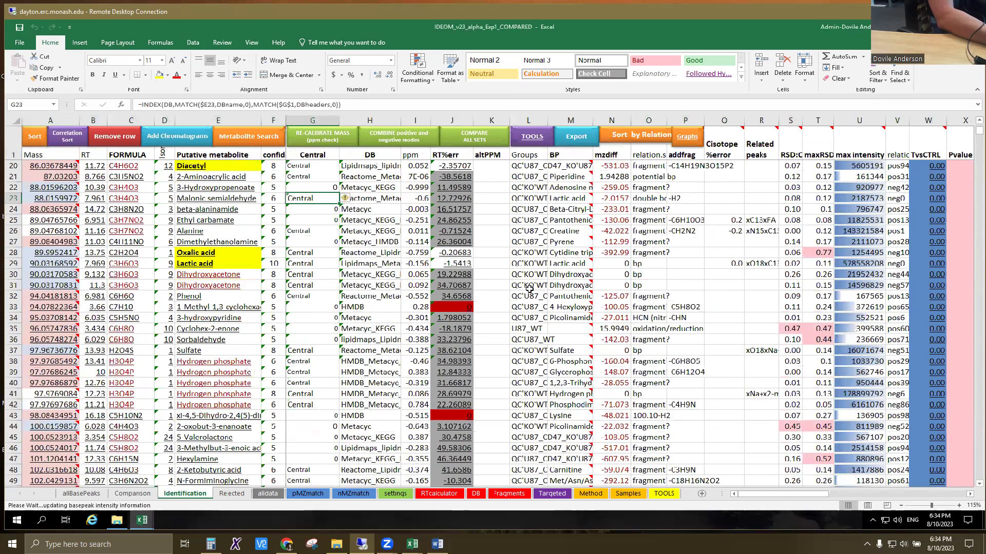
scroll(359, 303, up, 1)
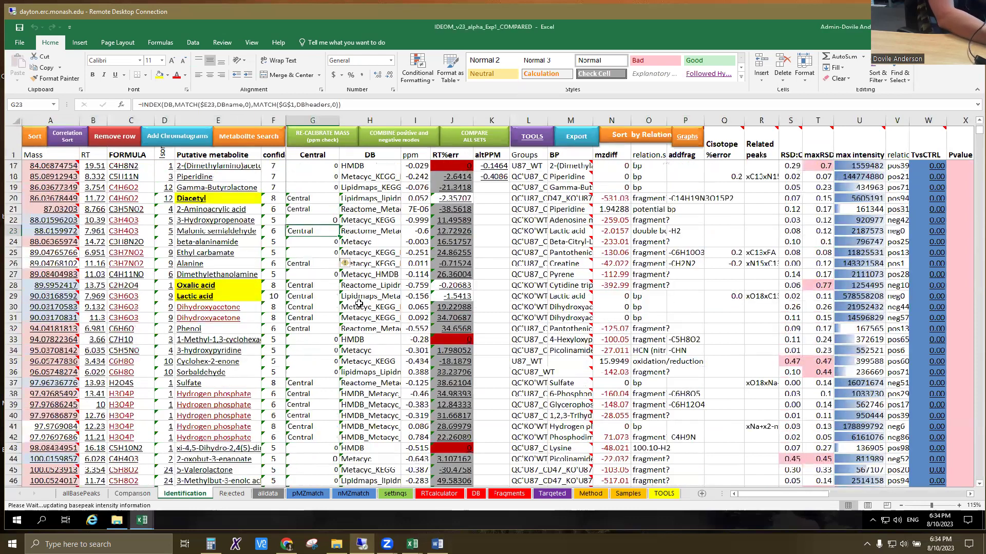
scroll(559, 153, up, 3)
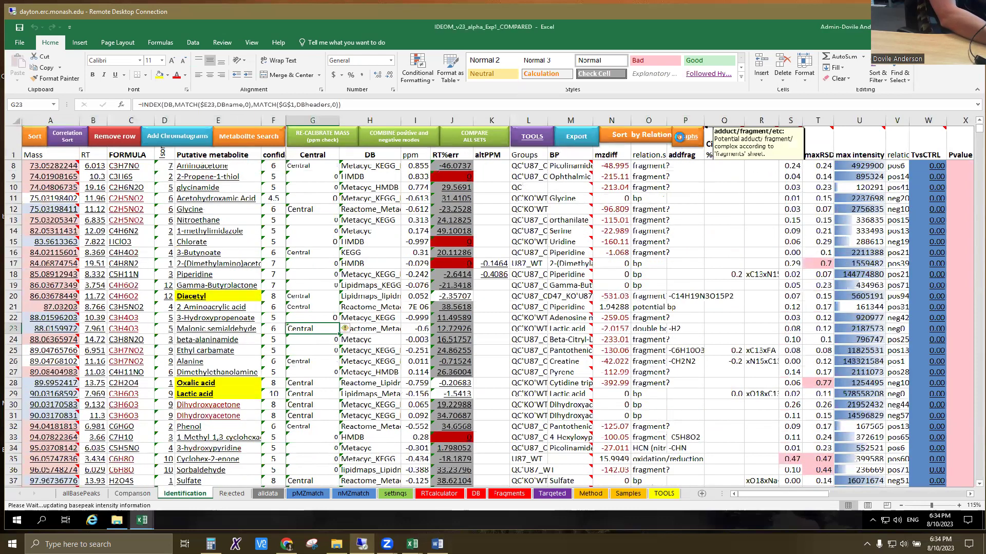
- Try to create a volcano plot from the Identification sheet, move it aside for inspection, and delete it
click(687, 137)
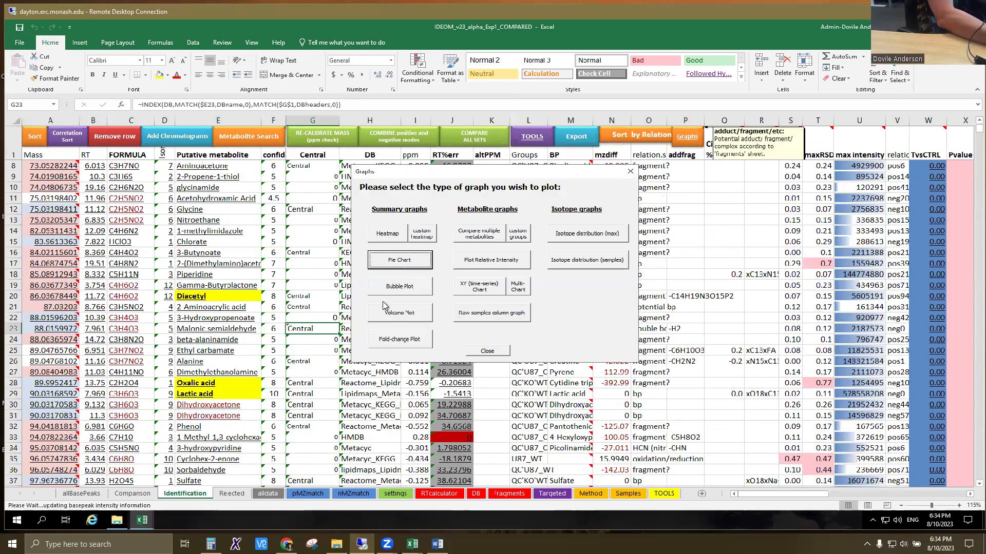
click(417, 317)
click(571, 185)
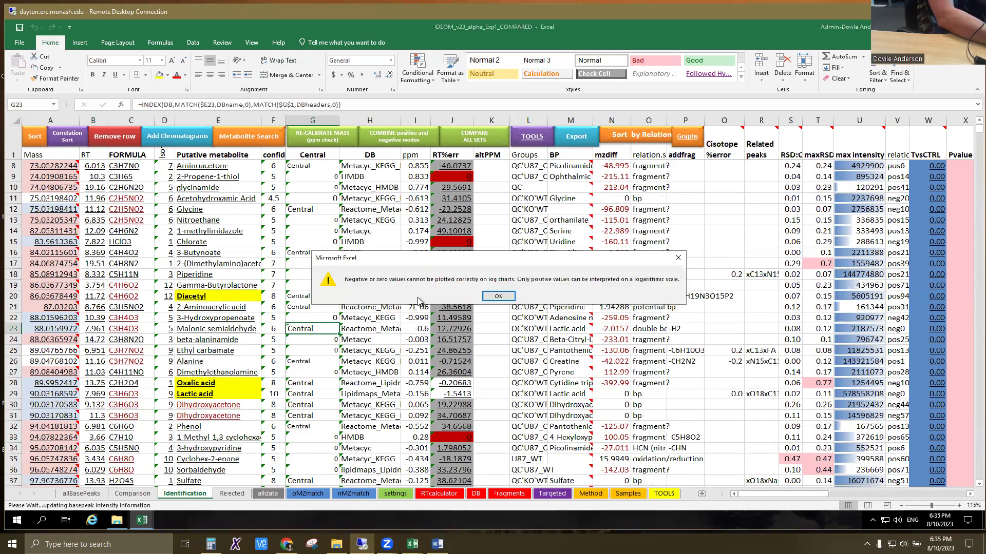
click(497, 296)
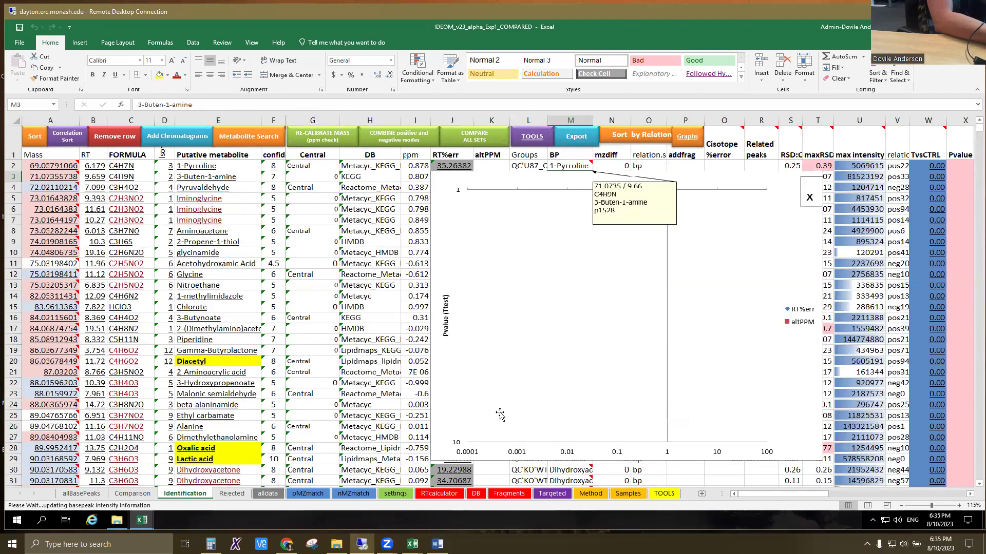
scroll(696, 404, down, 1)
scroll(696, 404, up, 1)
click(505, 180)
drag(505, 180, 224, 172)
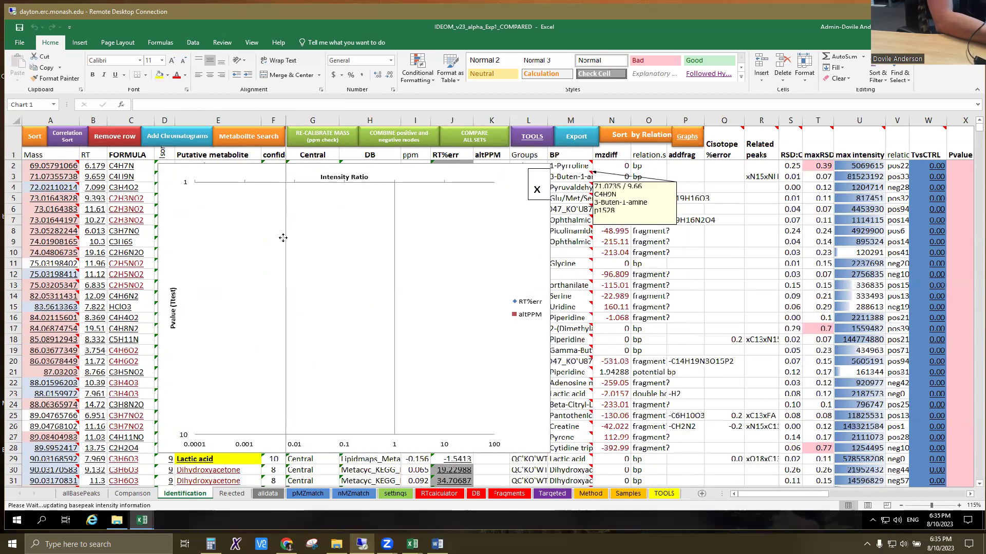
click(536, 190)
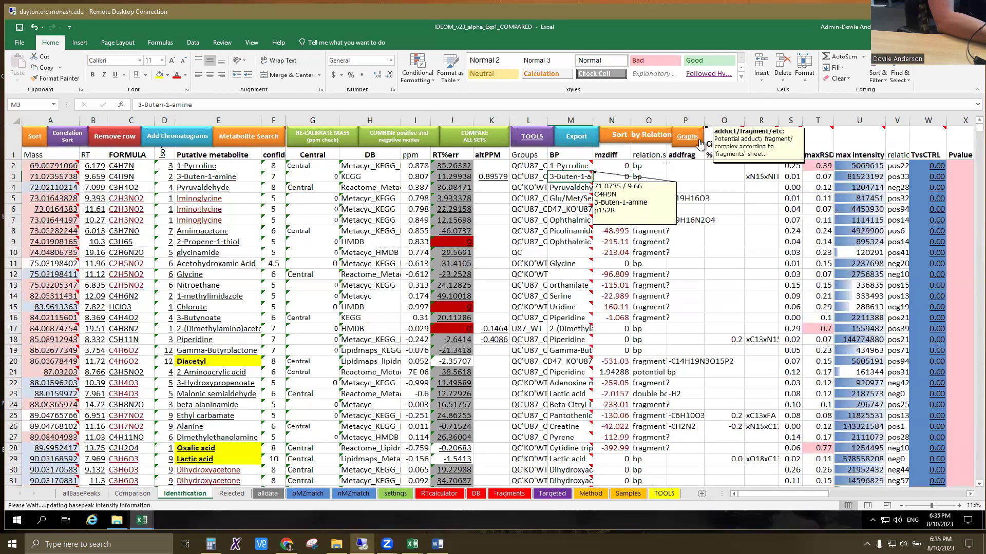
- Review the graph types available for the Identification sheet, and view the peak chromatogram for Pyruvaldehyde's mass
click(697, 138)
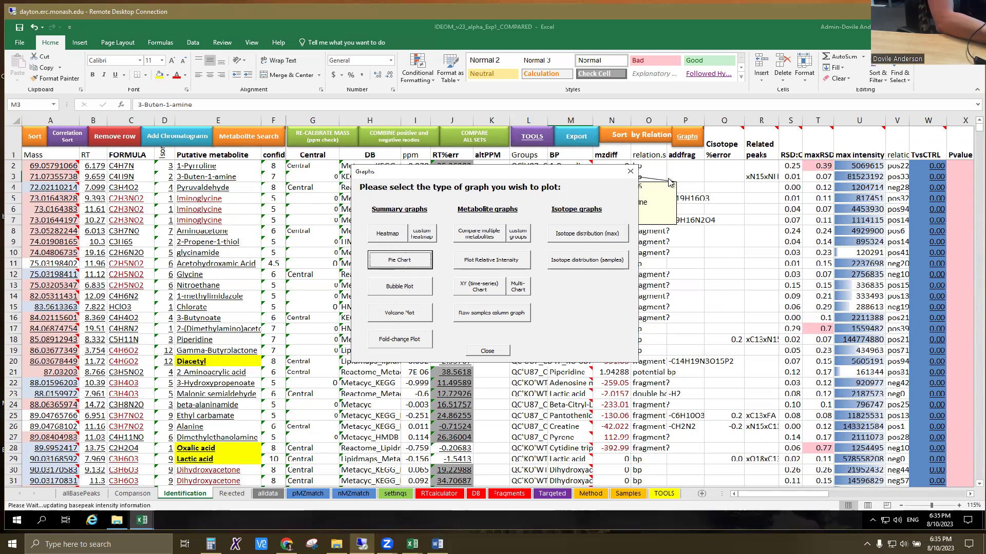
click(630, 171)
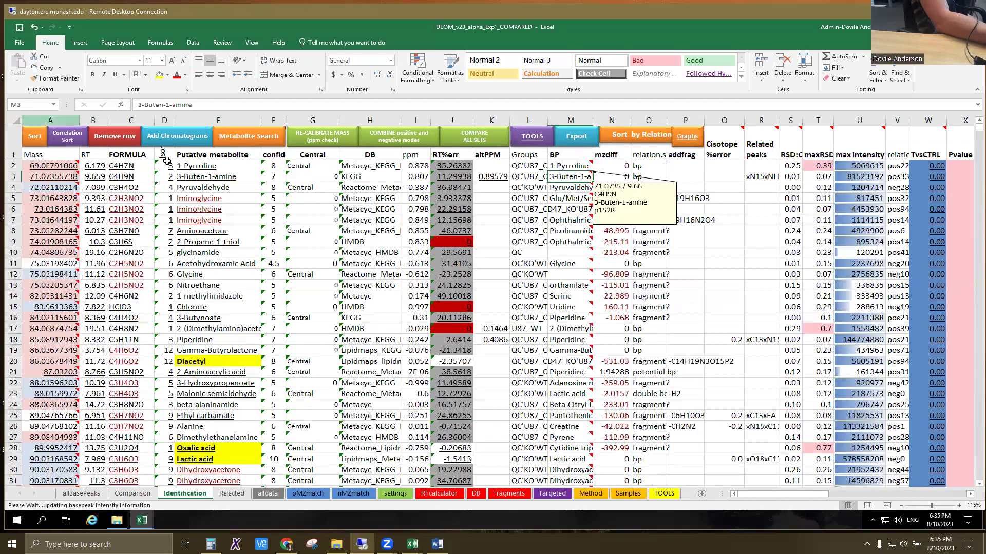
mouse_move(46, 190)
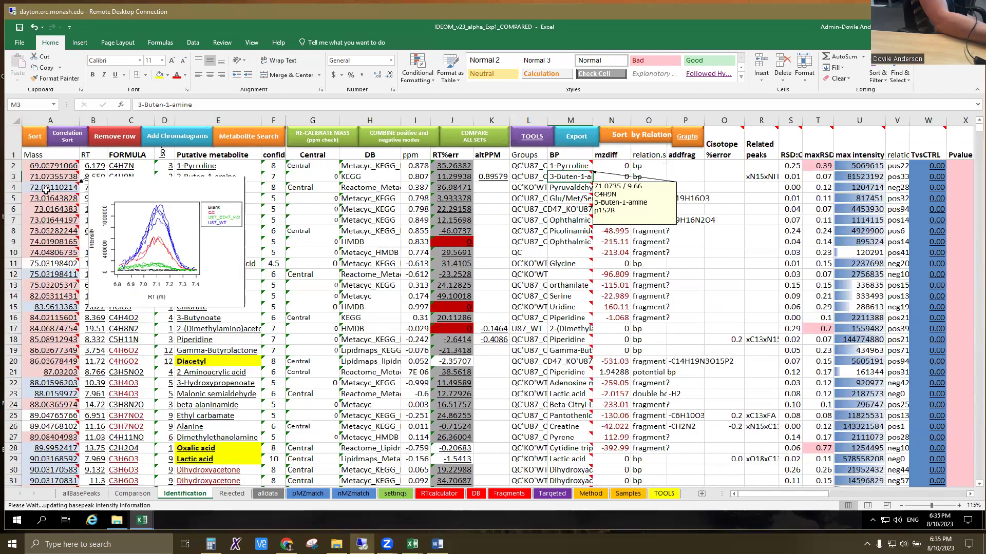